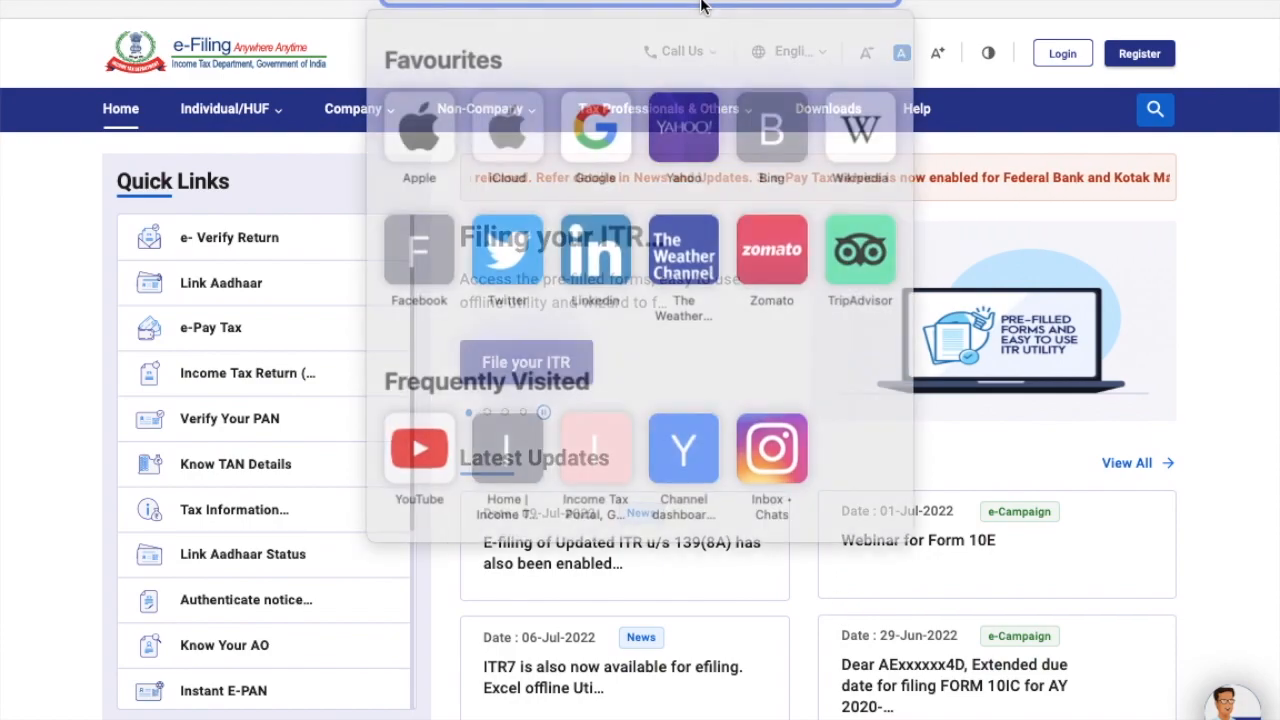
Log in to the e-Filing portal and bring up the e-File options on the dashboard.
left_click(700, 5)
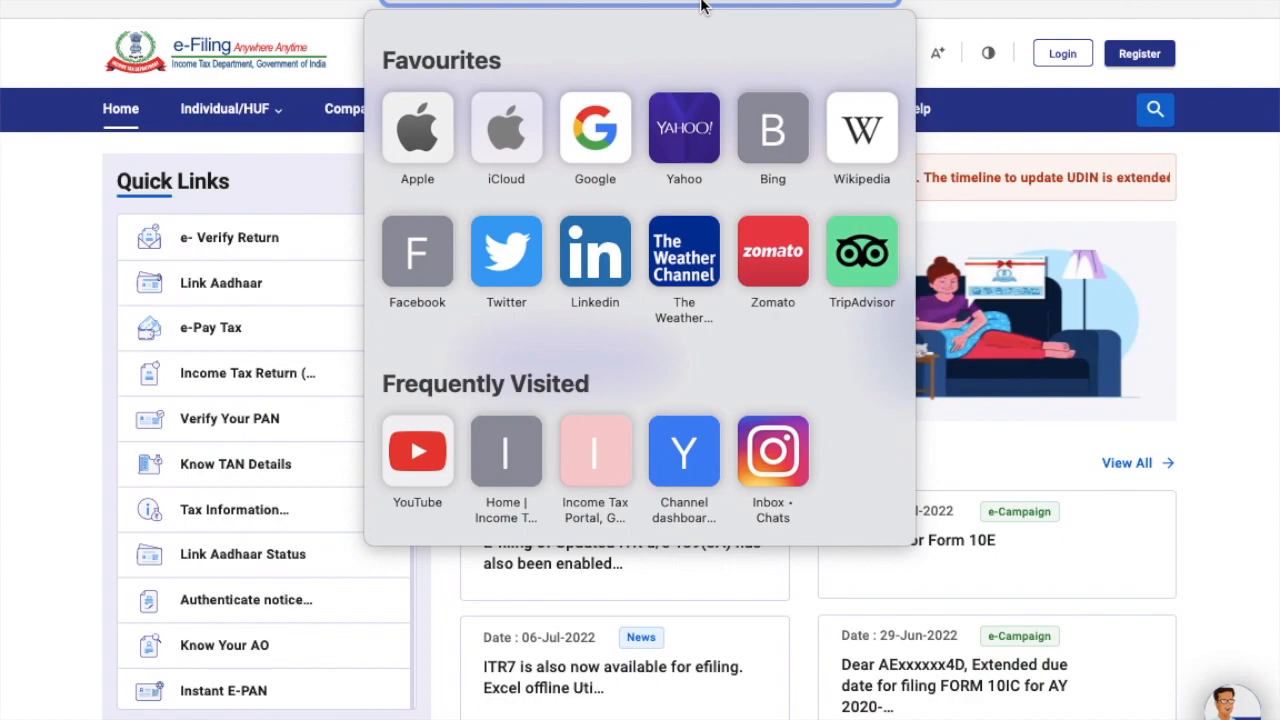
left_click(1273, 300)
left_click(1071, 64)
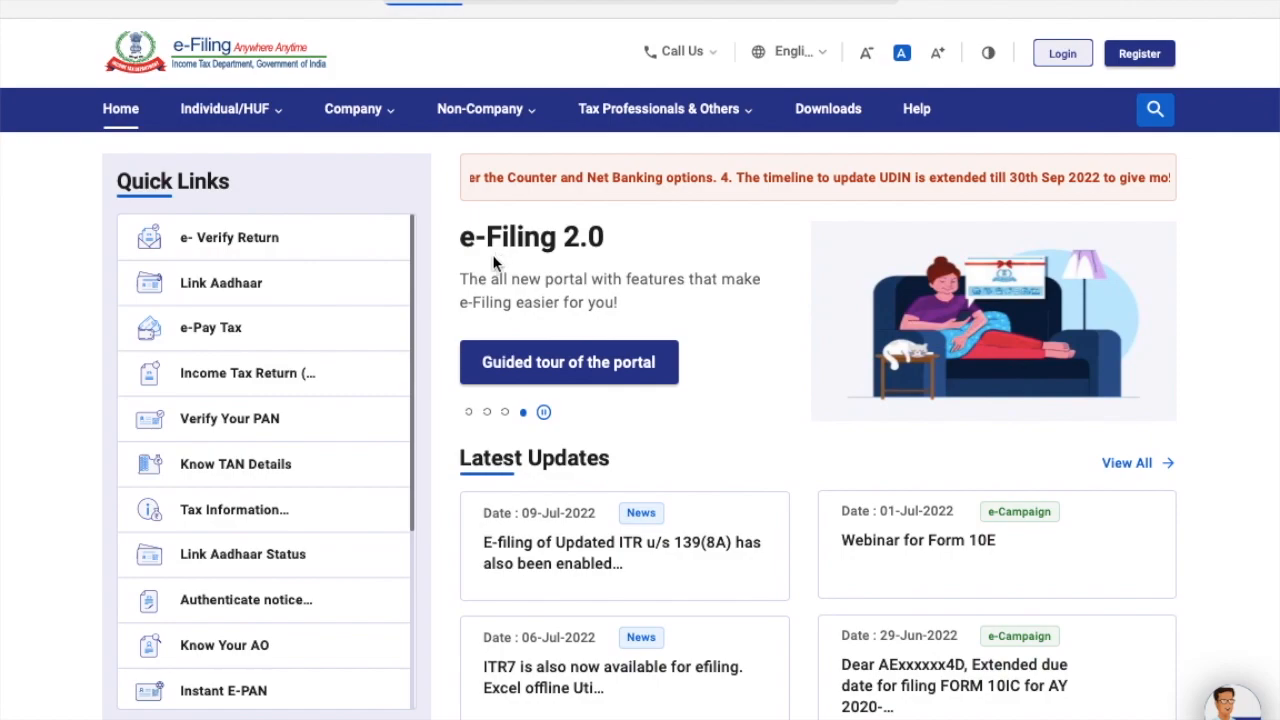
left_click(253, 120)
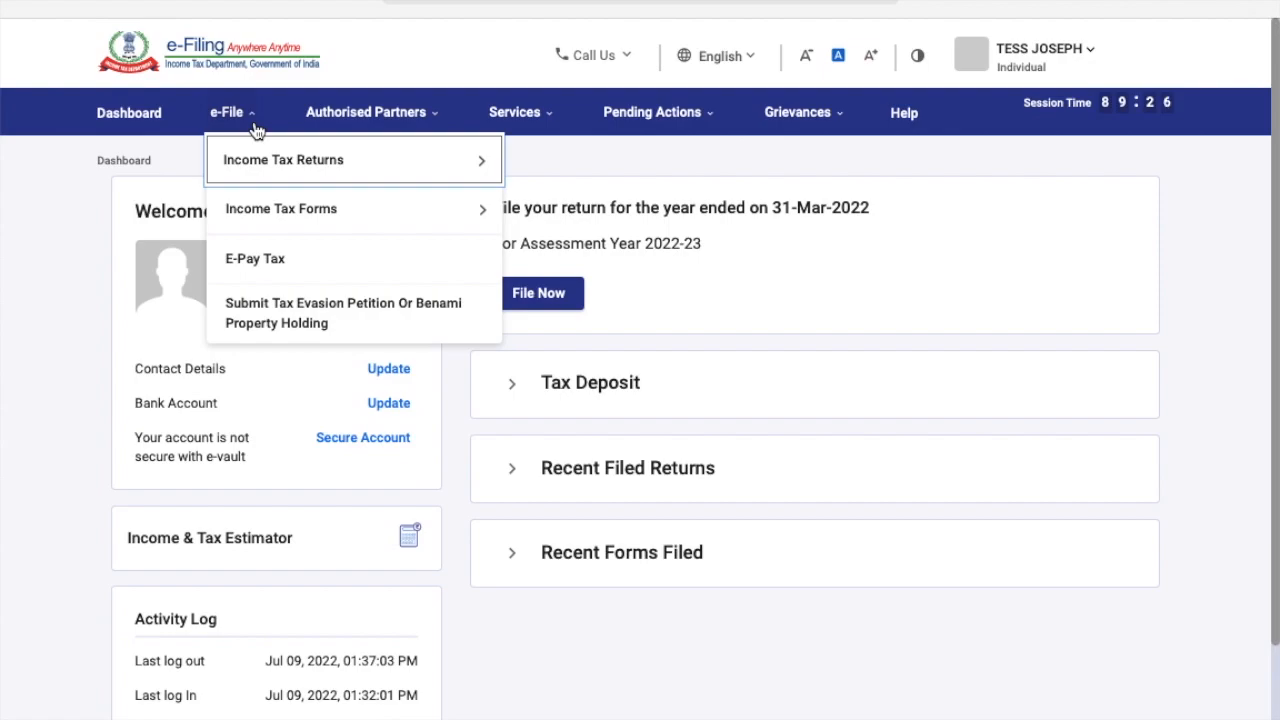
mouse_move(257, 157)
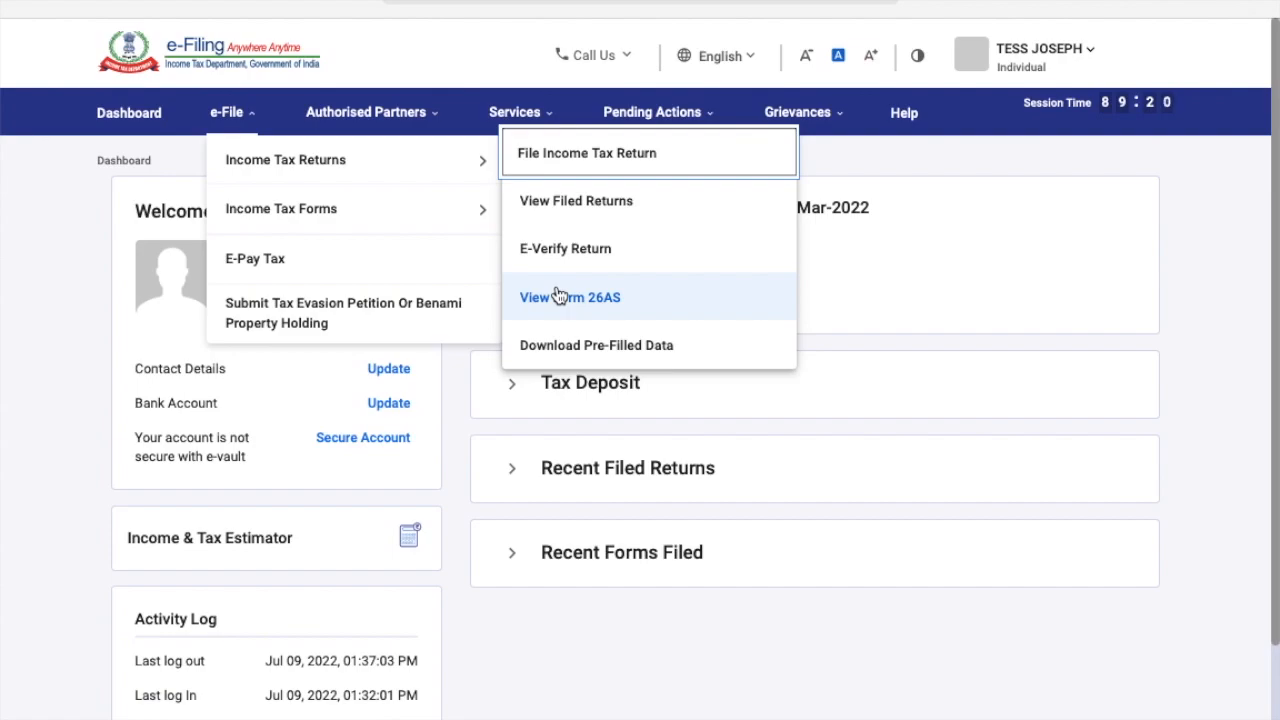
mouse_move(537, 122)
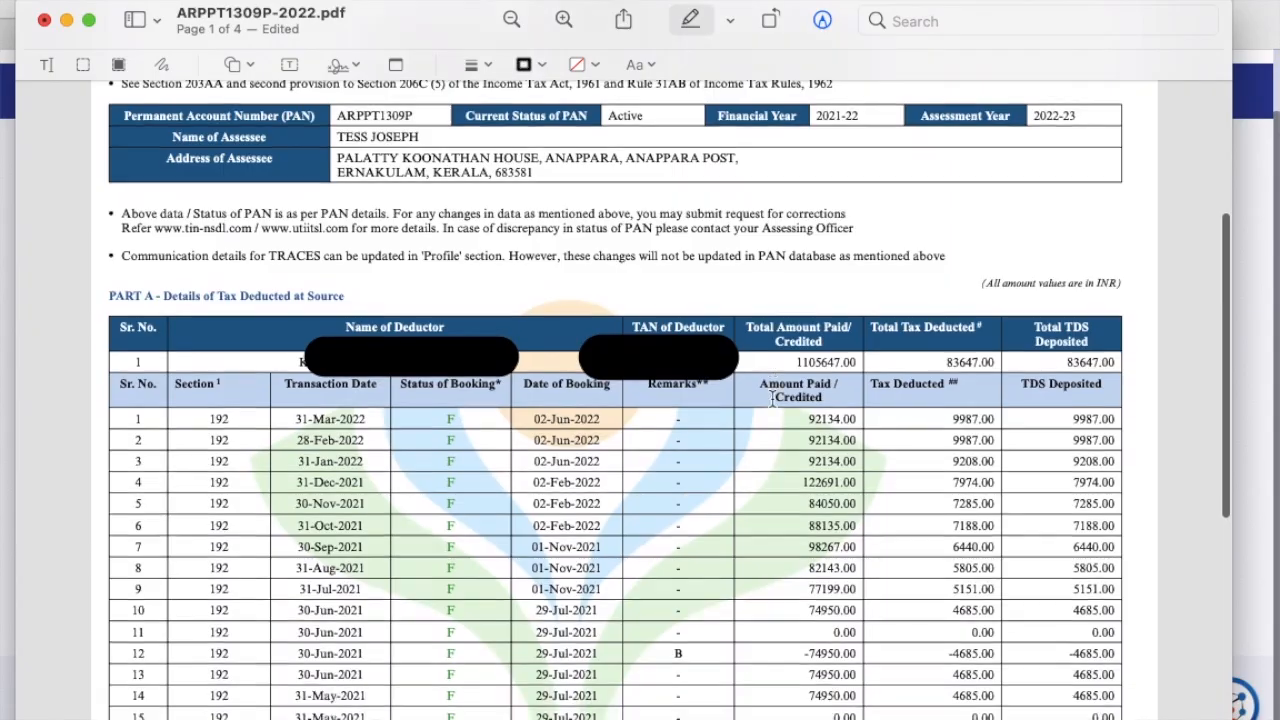
Scroll through Form 26AS Parts A, A1 and A2, reviewing the 21 Section 192 TDS entries.
scroll(772, 400, "down", 5)
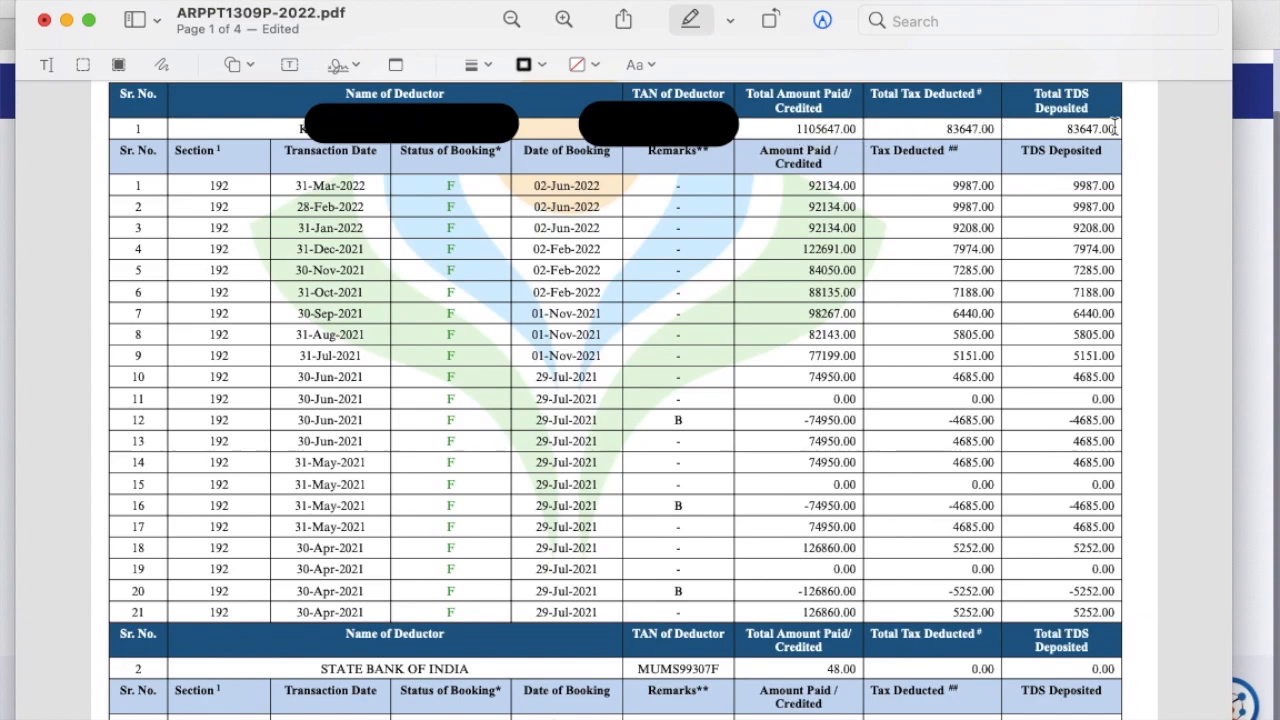
scroll(862, 535, "down", 3)
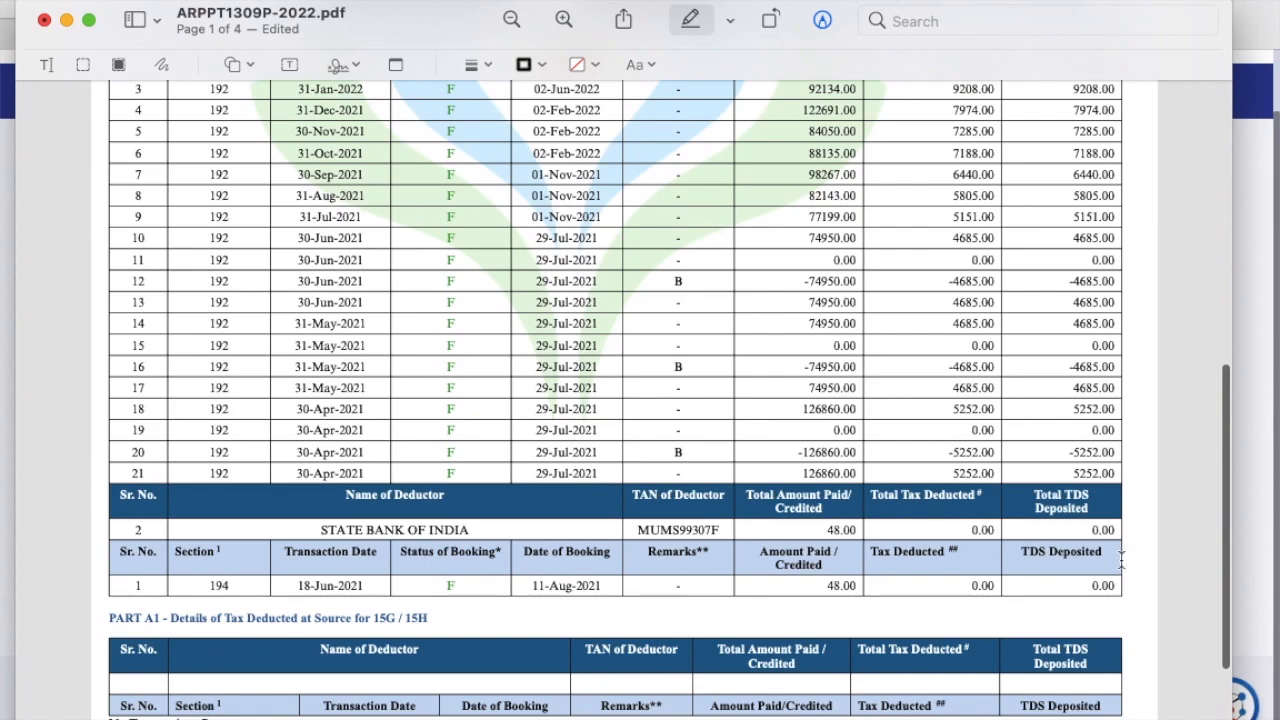
scroll(928, 383, "down", 4)
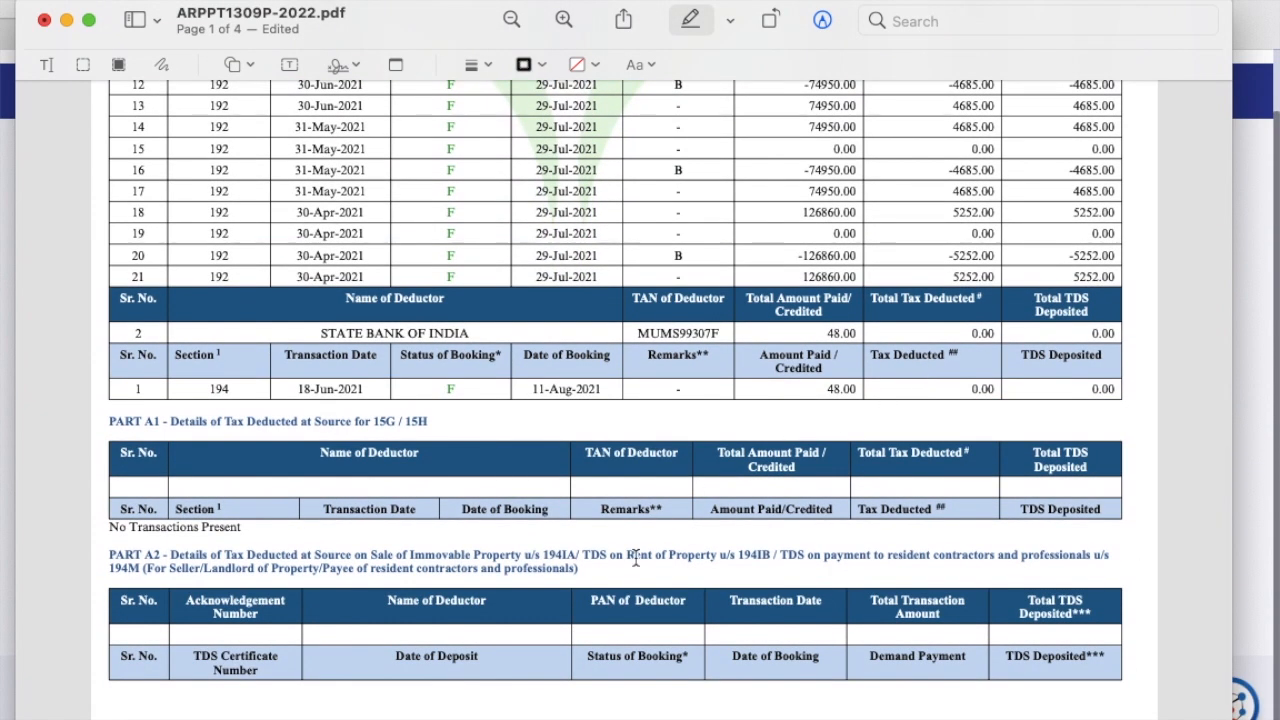
scroll(635, 562, "down", 1)
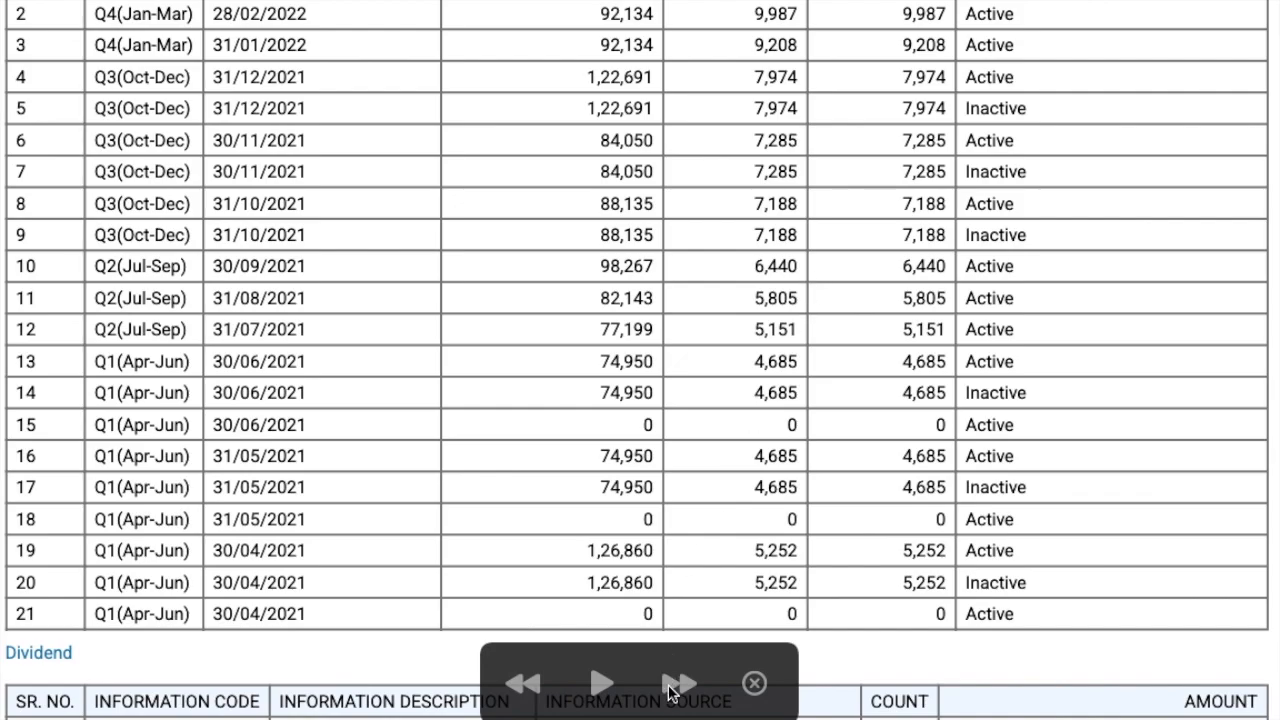
Skip ahead in the AIS from the TDS table to the SFT dividend and savings interest entries.
left_click(674, 688)
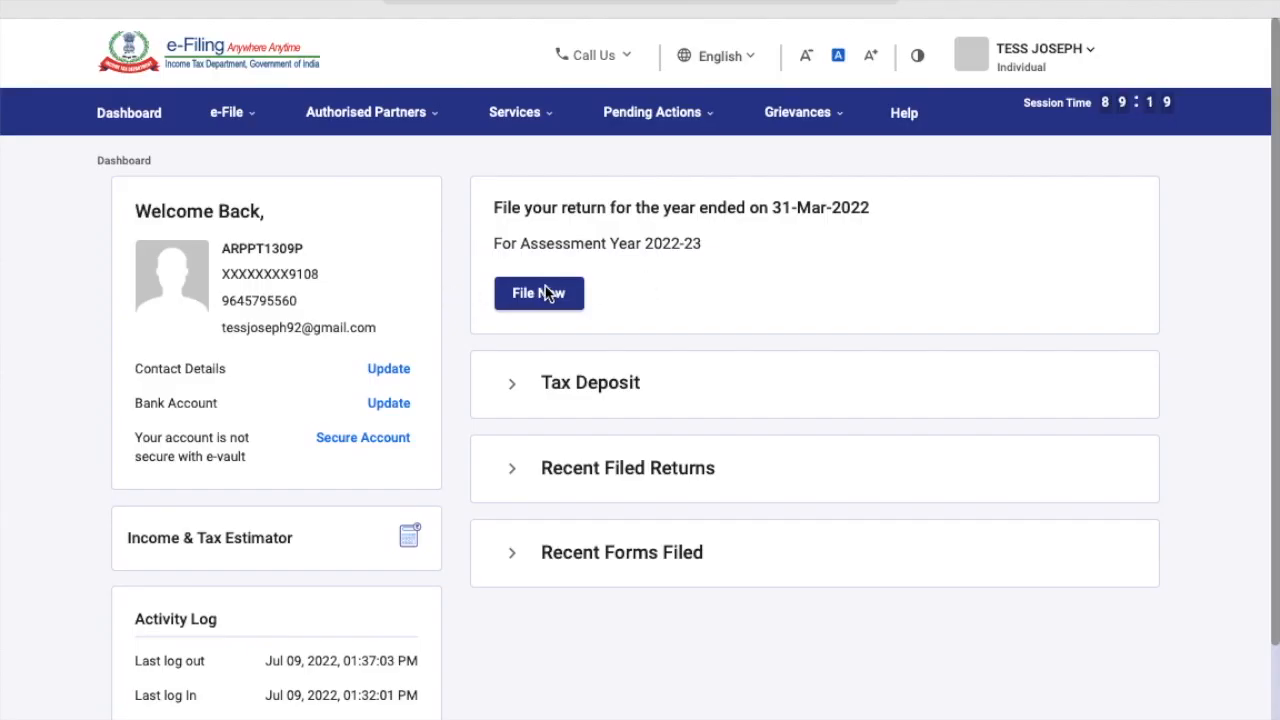
Begin an online return for A.Y. 2022-23 and choose to start a fresh filing.
left_click(549, 294)
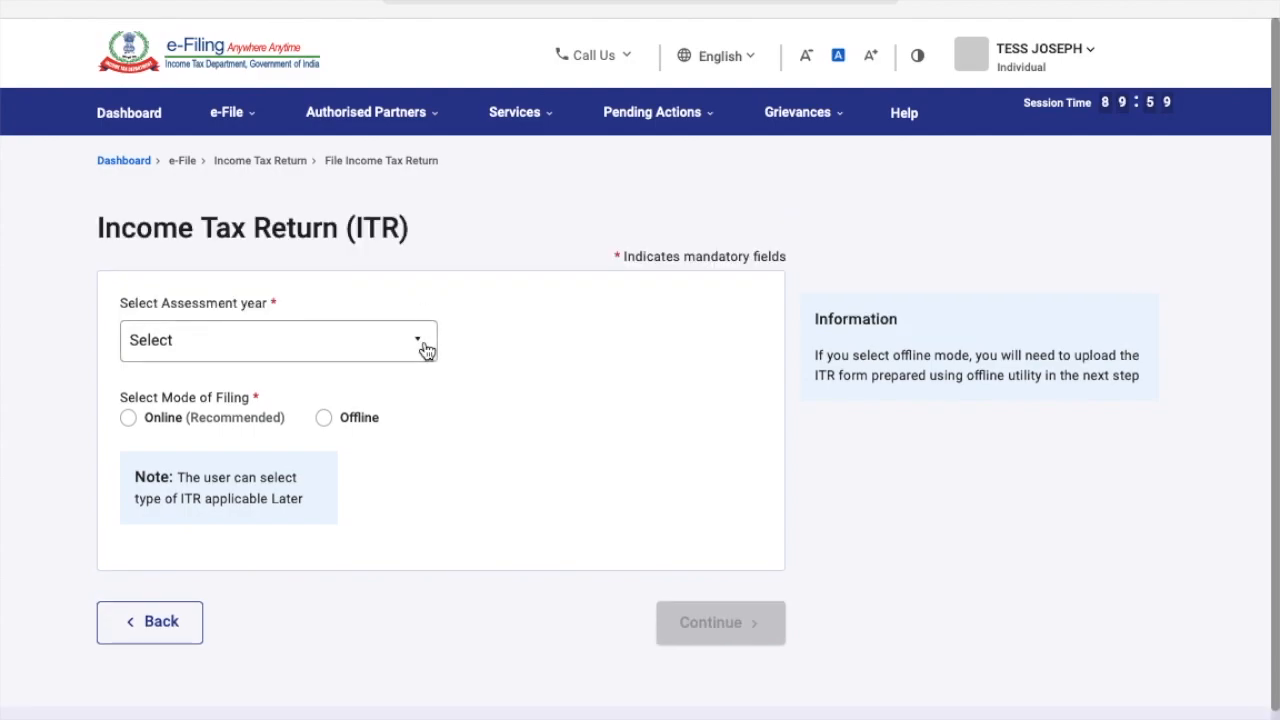
left_click(424, 348)
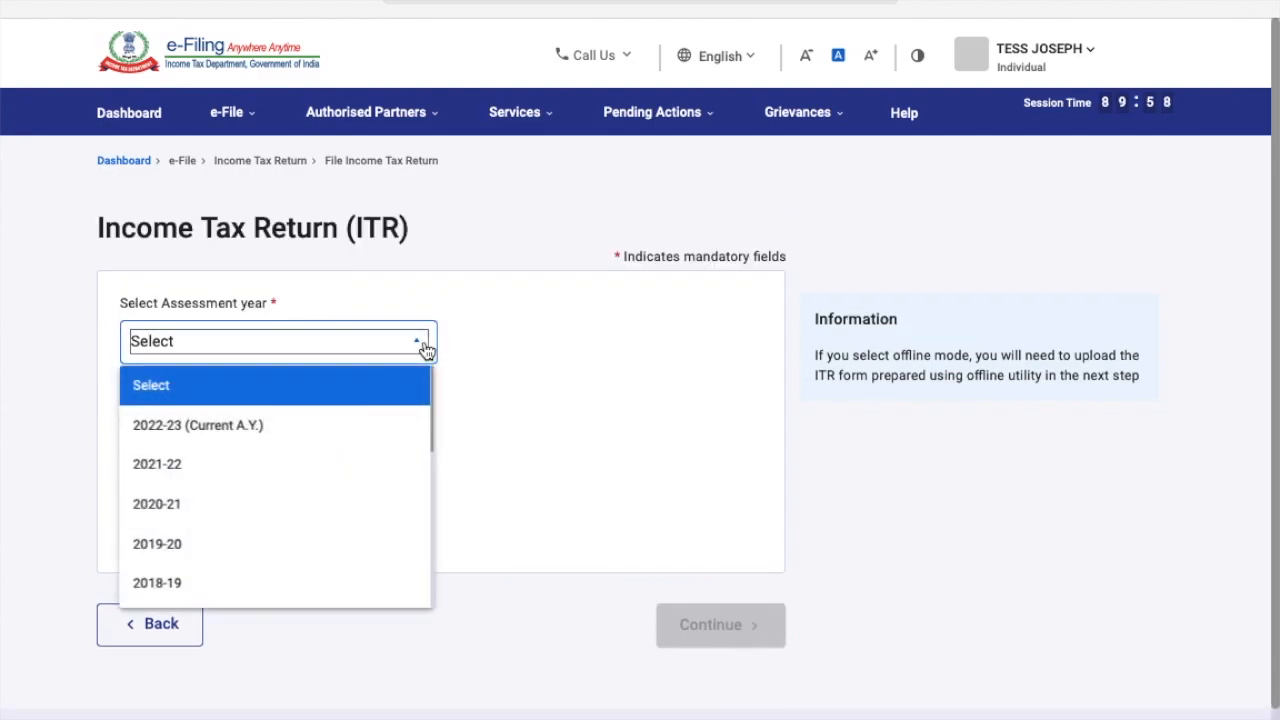
left_click(289, 430)
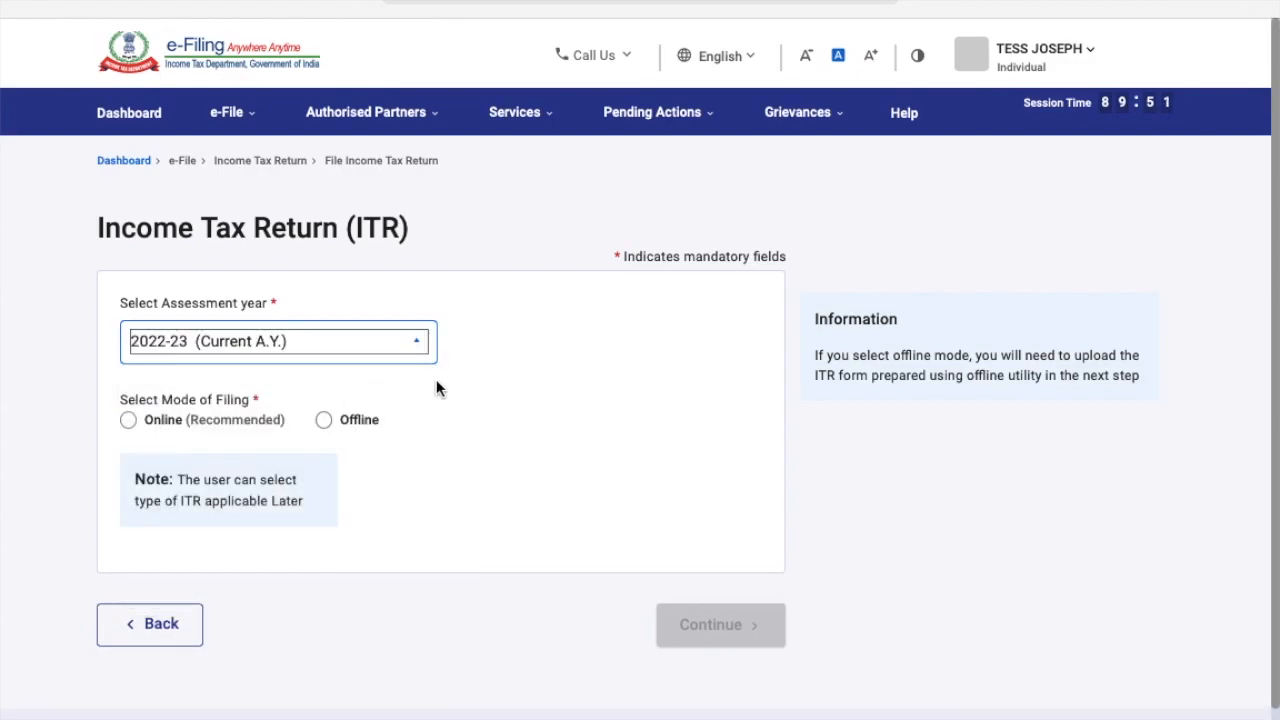
left_click(128, 419)
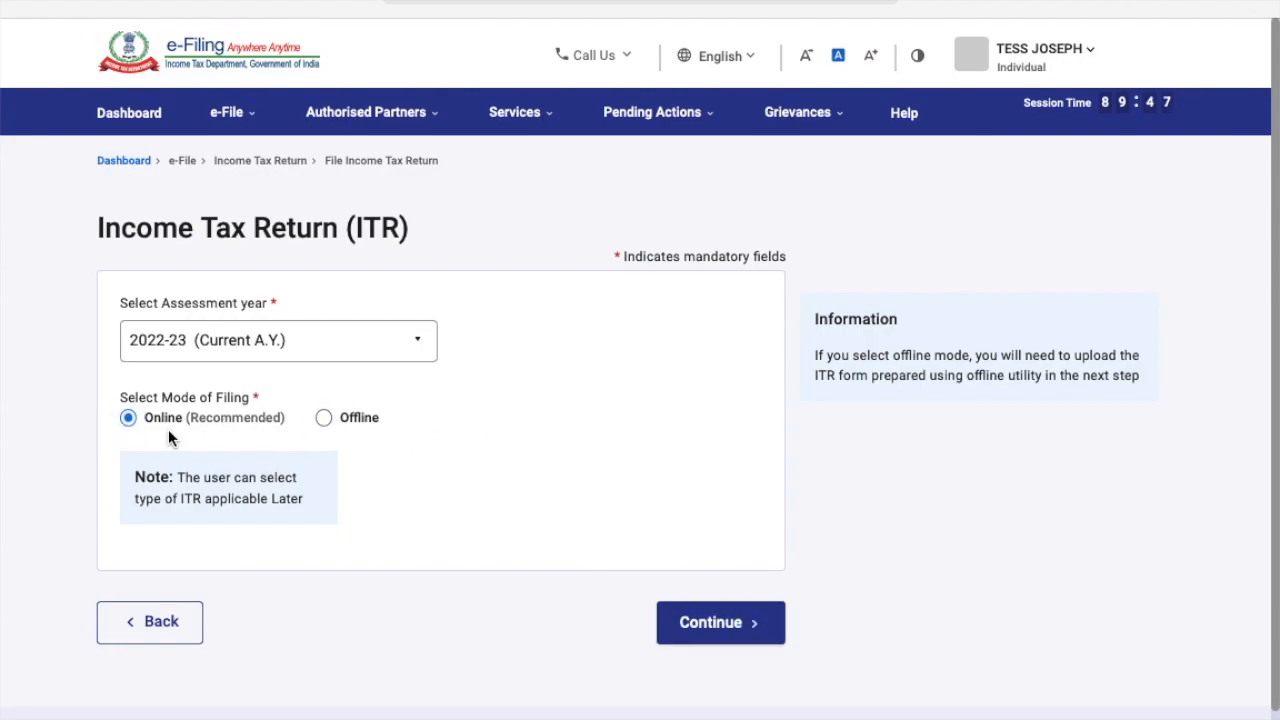
left_click(734, 632)
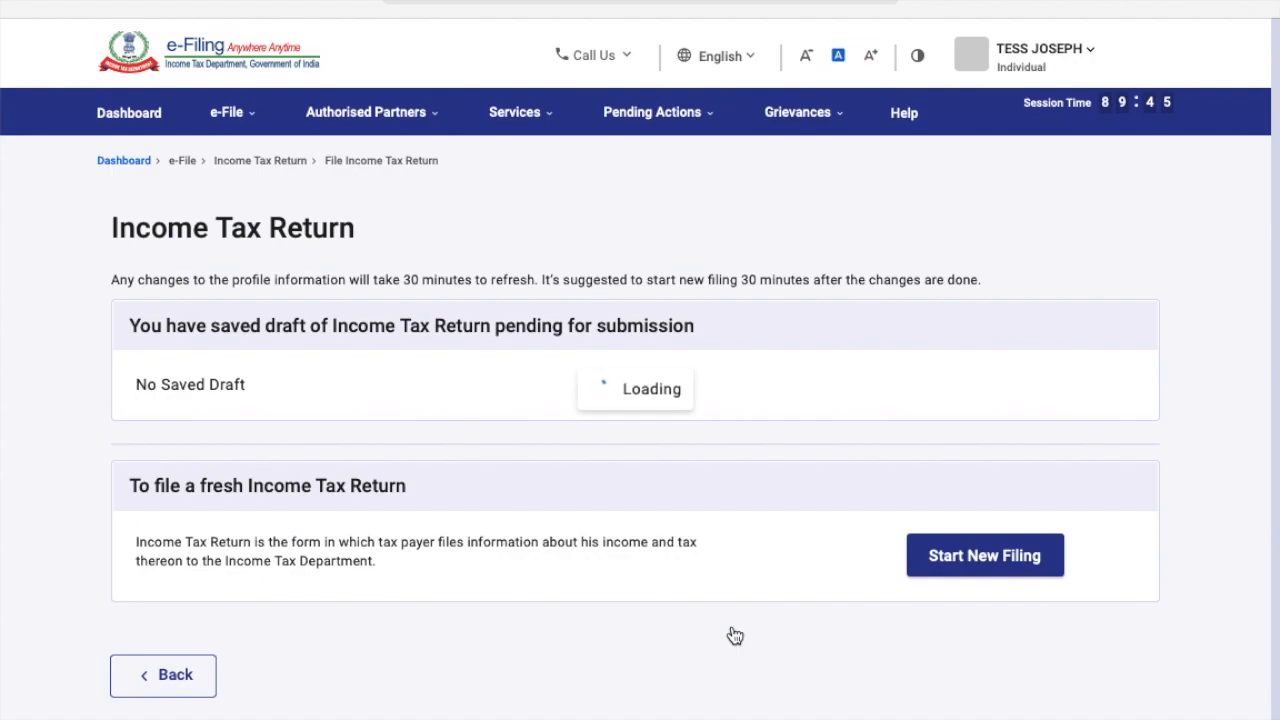
scroll(783, 543, "down", 2)
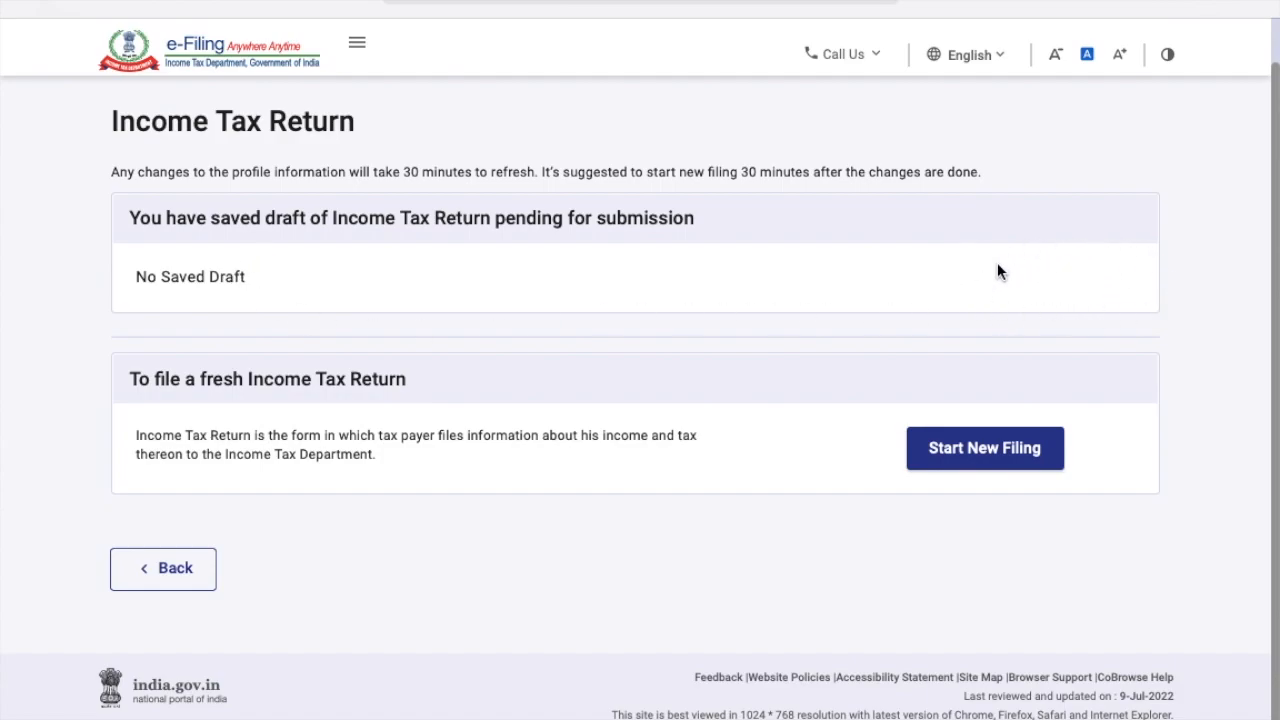
left_click(998, 449)
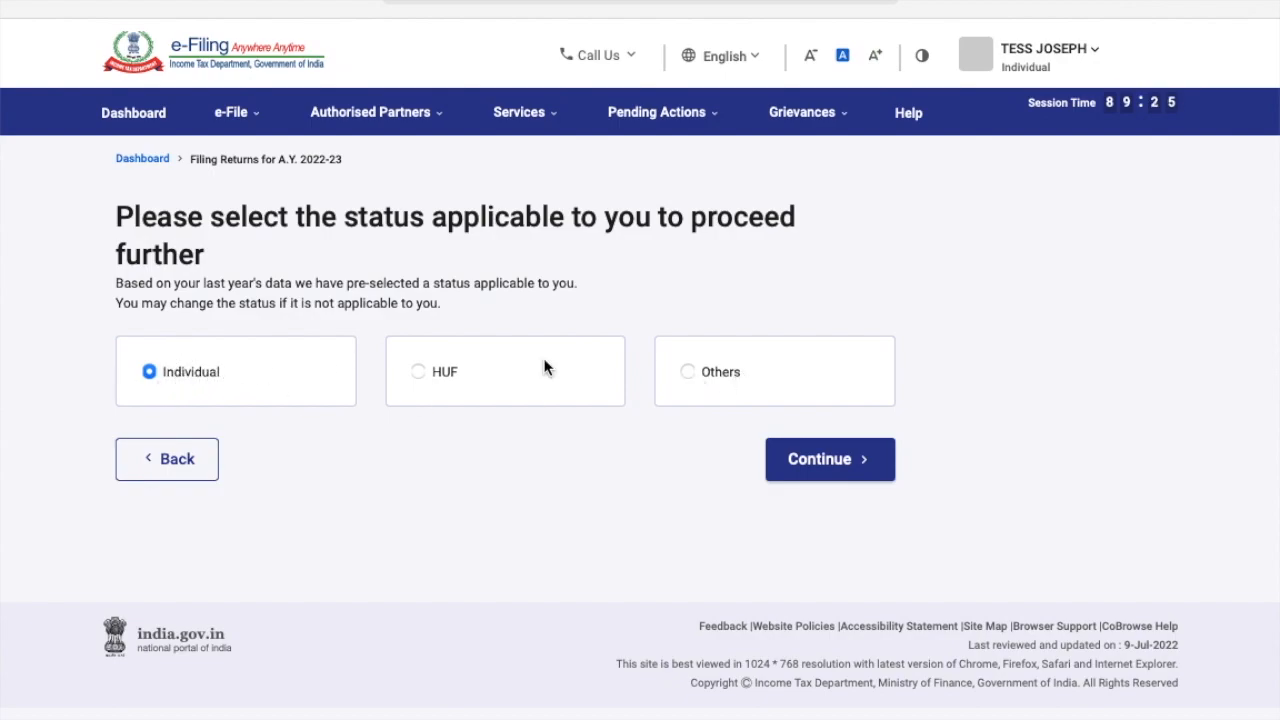
Keep Individual status and select ITR-1 from the Select ITR Form list.
left_click(814, 468)
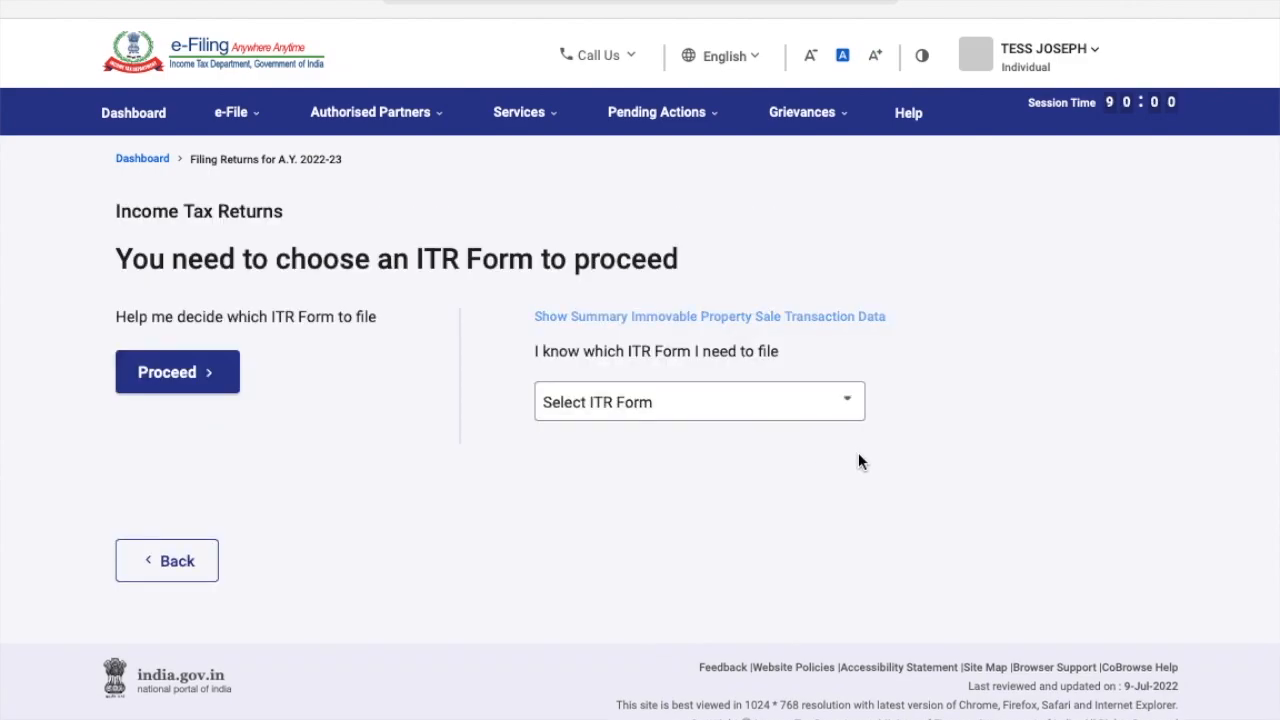
left_click(836, 407)
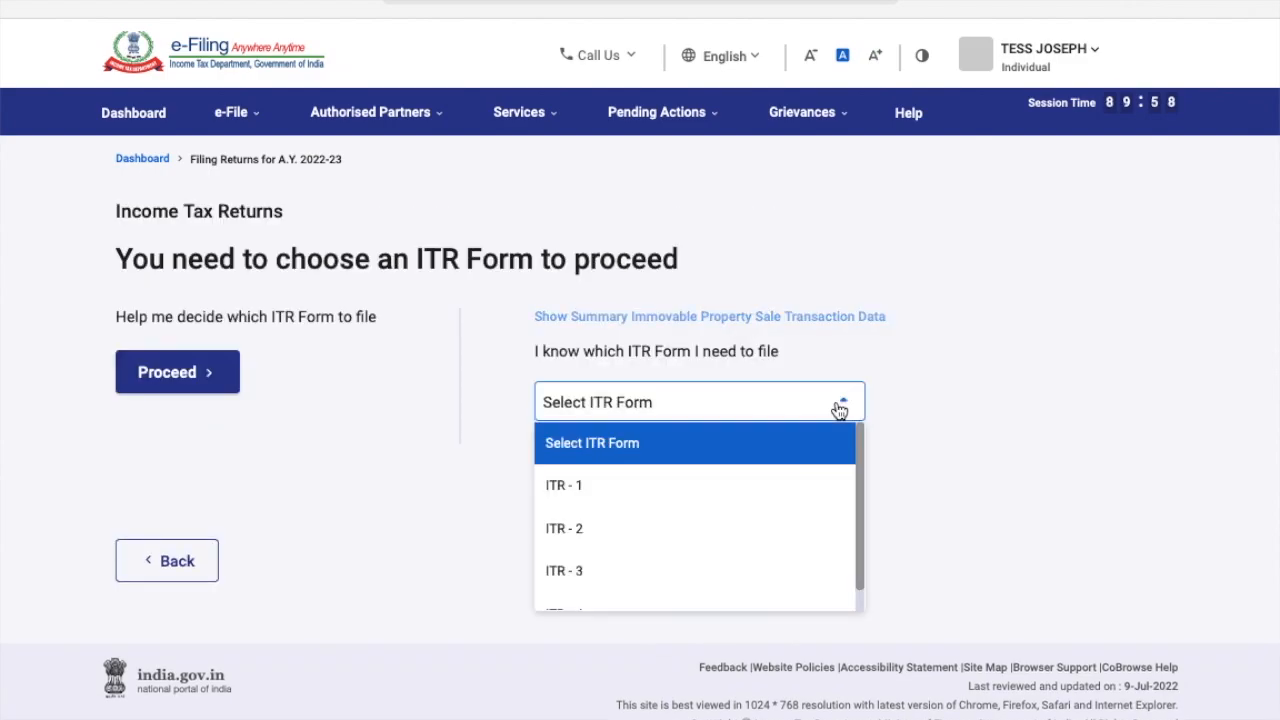
left_click(736, 490)
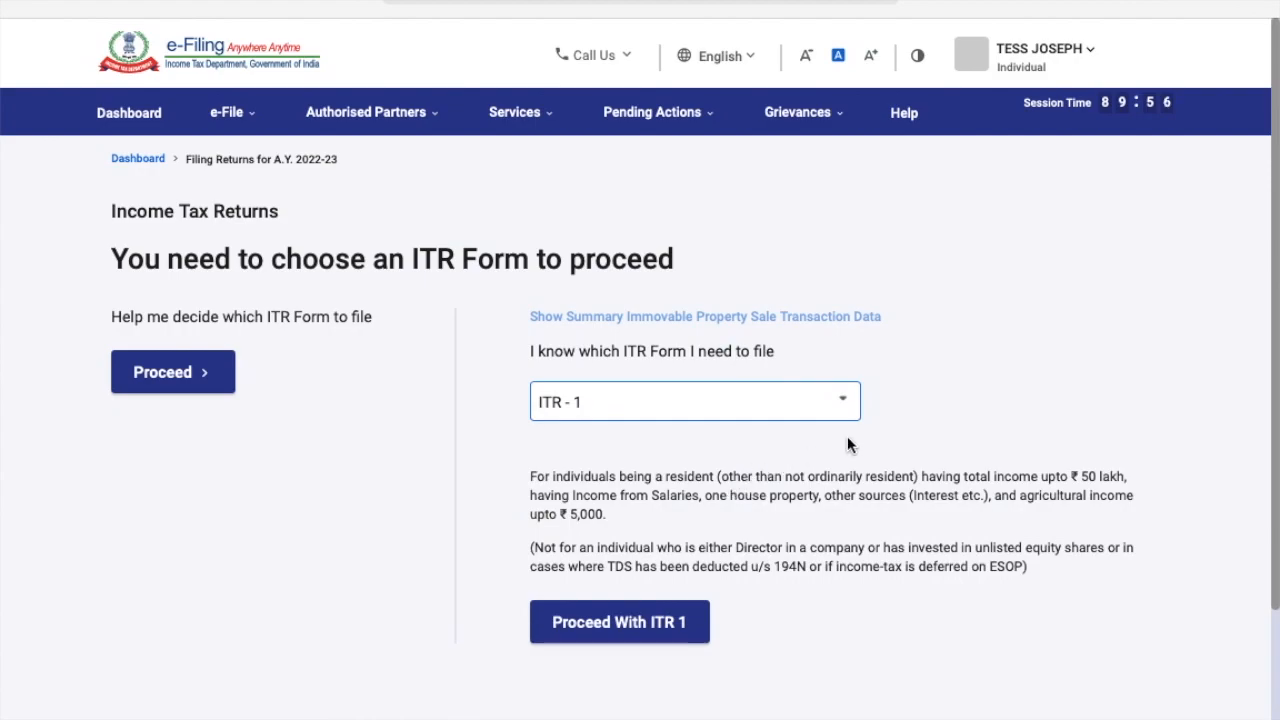
scroll(850, 440, "down", 2)
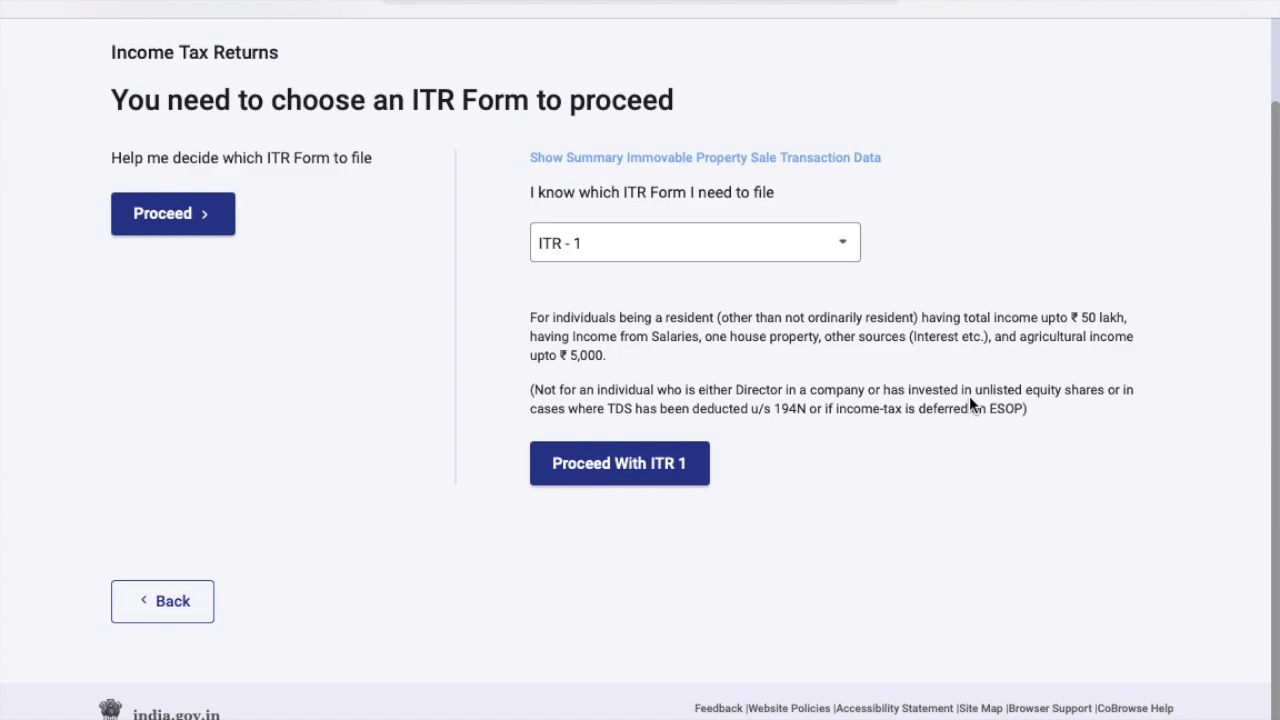
Proceed with ITR-1 and get the return started with Let's Get Started.
left_click(667, 474)
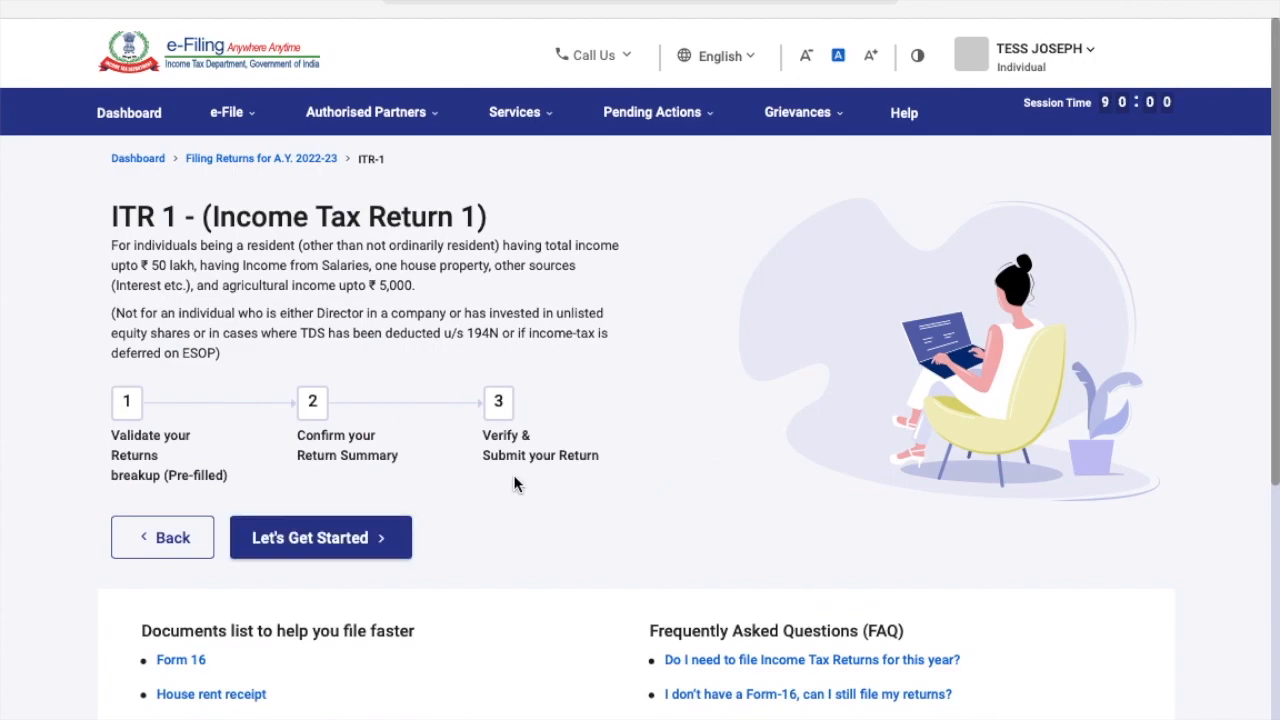
scroll(514, 476, "down", 2)
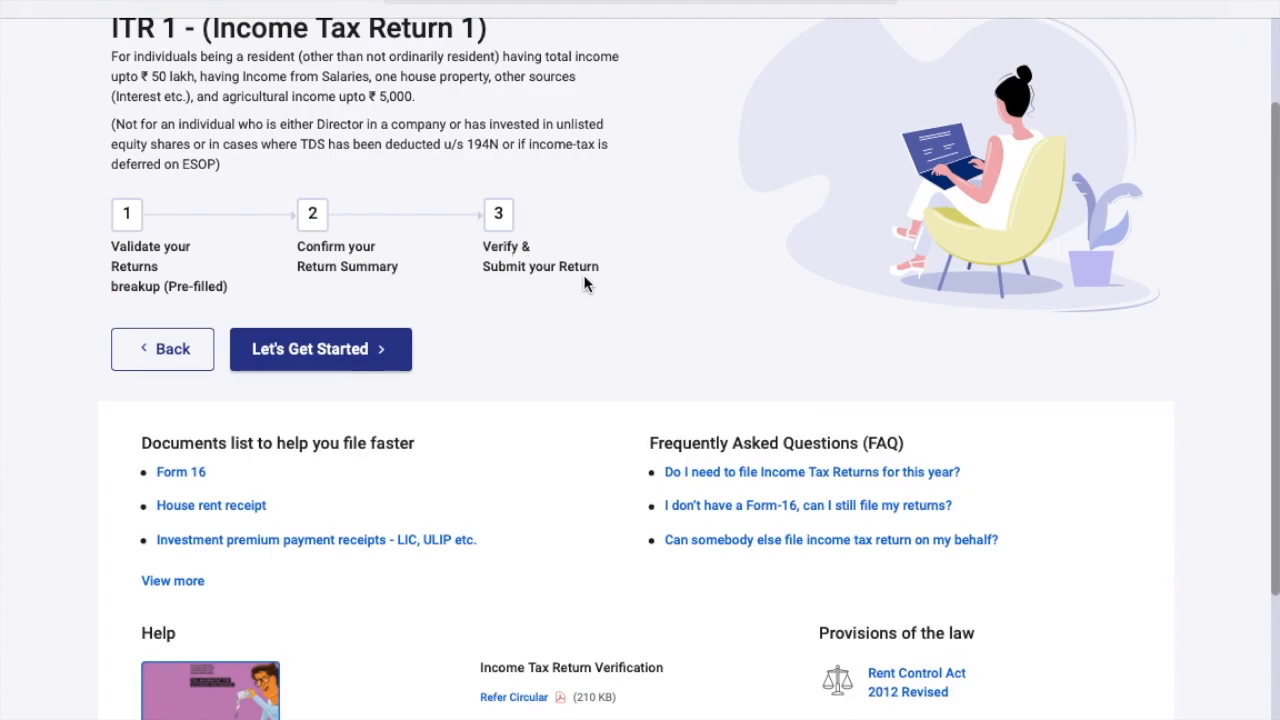
left_click(355, 350)
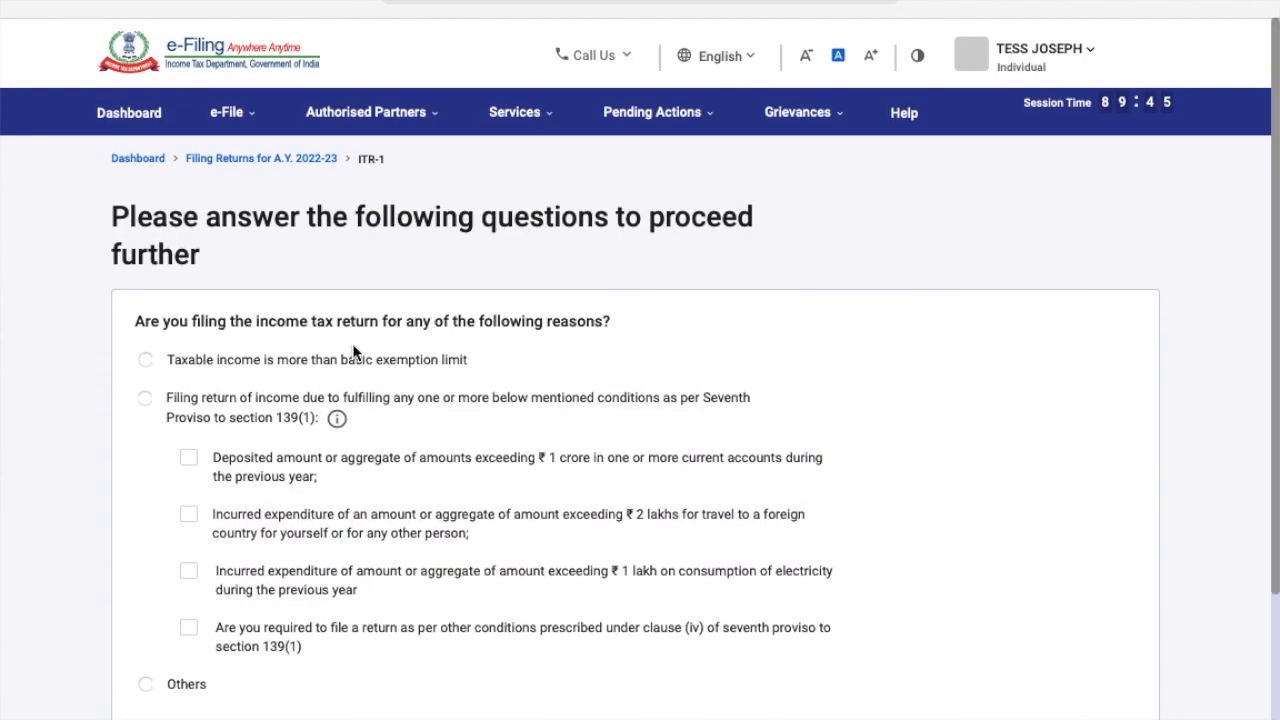
Choose 'Taxable income is more than basic exemption limit' as the filing reason and continue.
scroll(544, 410, "down", 2)
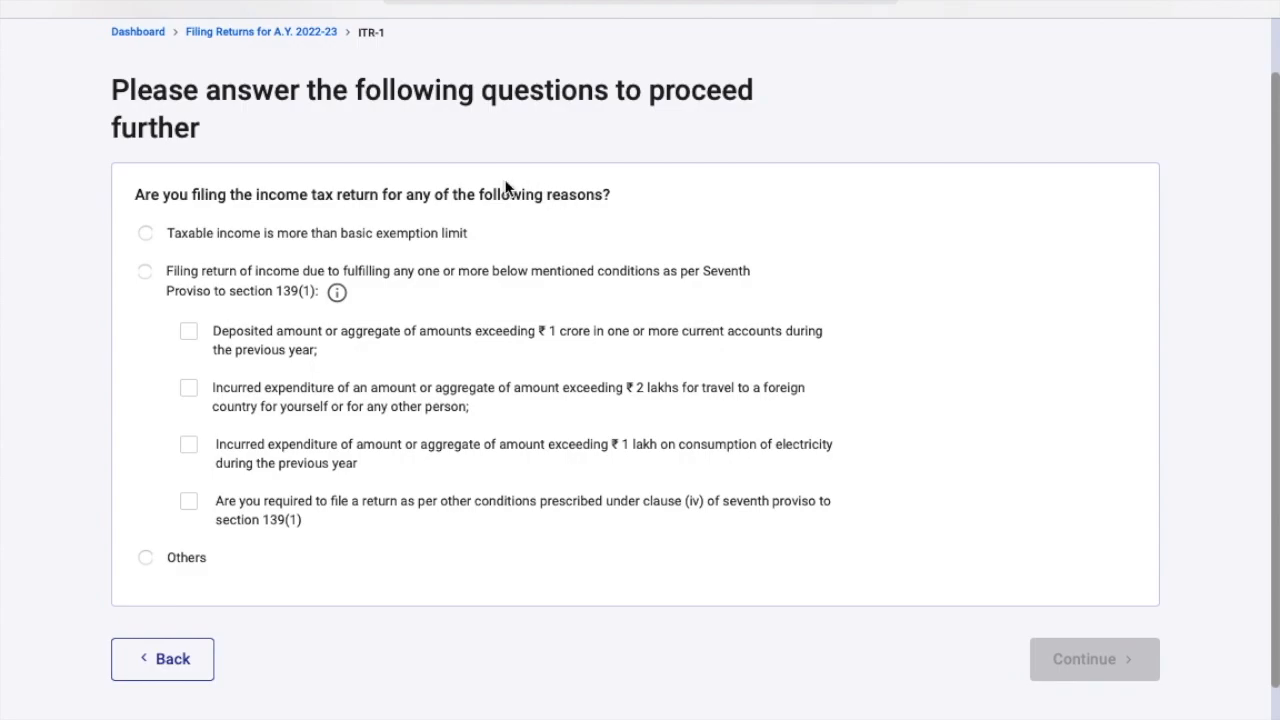
left_click(146, 234)
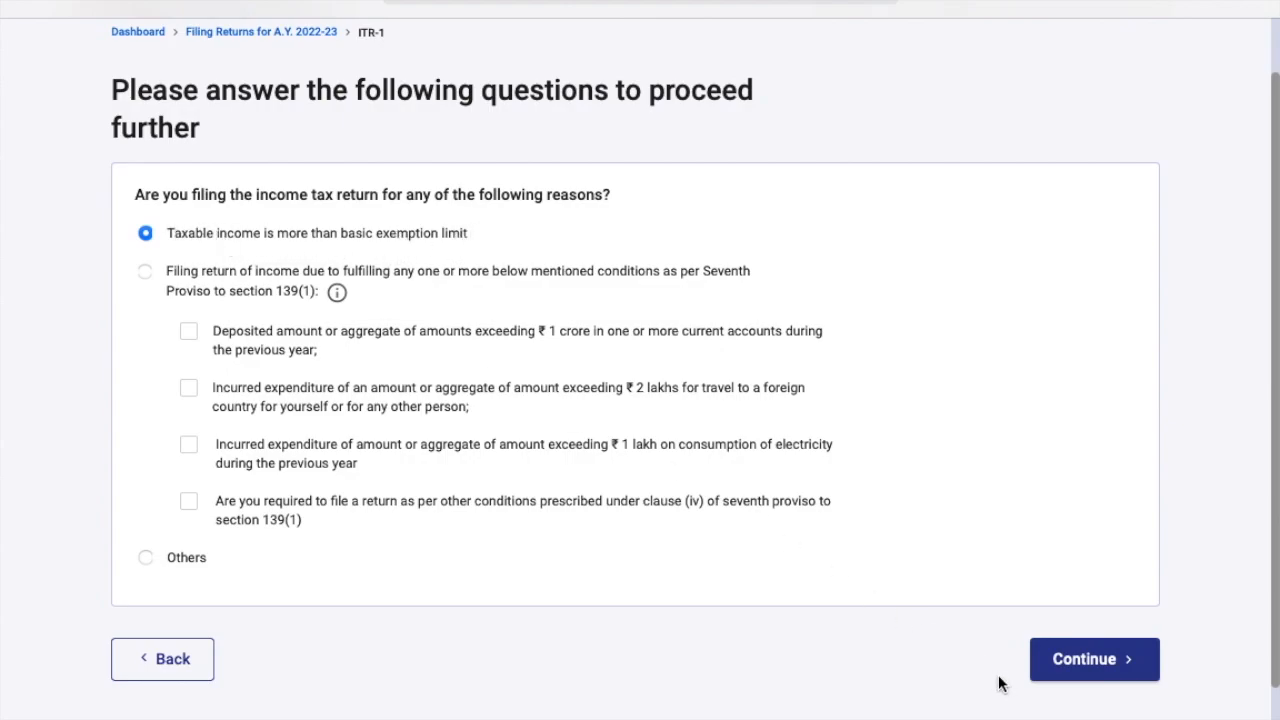
left_click(1100, 659)
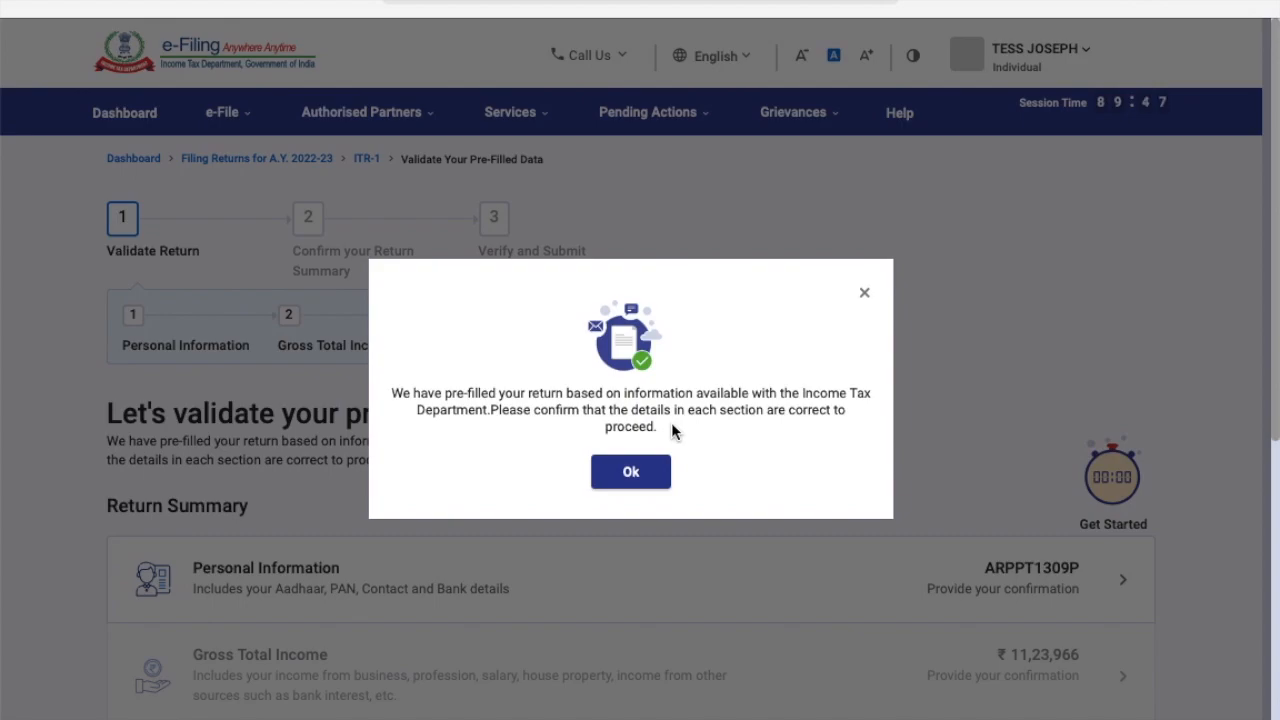
left_click(650, 473)
scroll(652, 478, "down", 2)
scroll(652, 478, "up", 2)
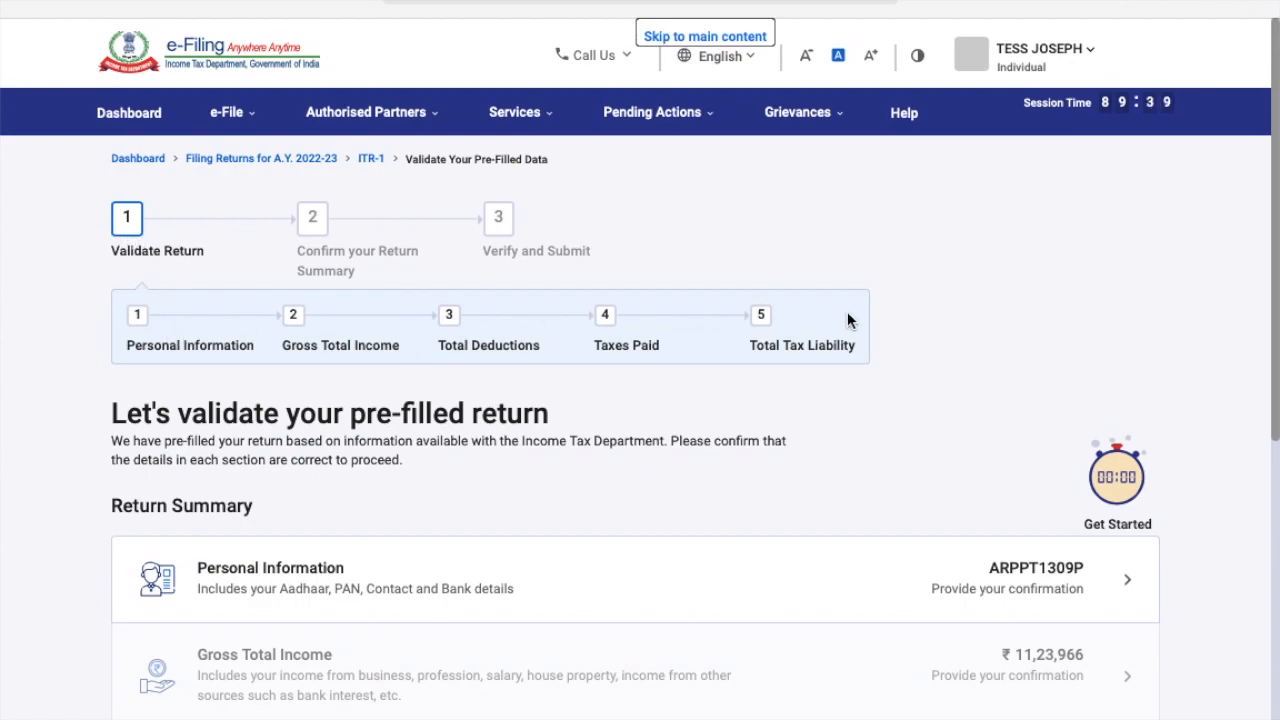
scroll(517, 517, "down", 3)
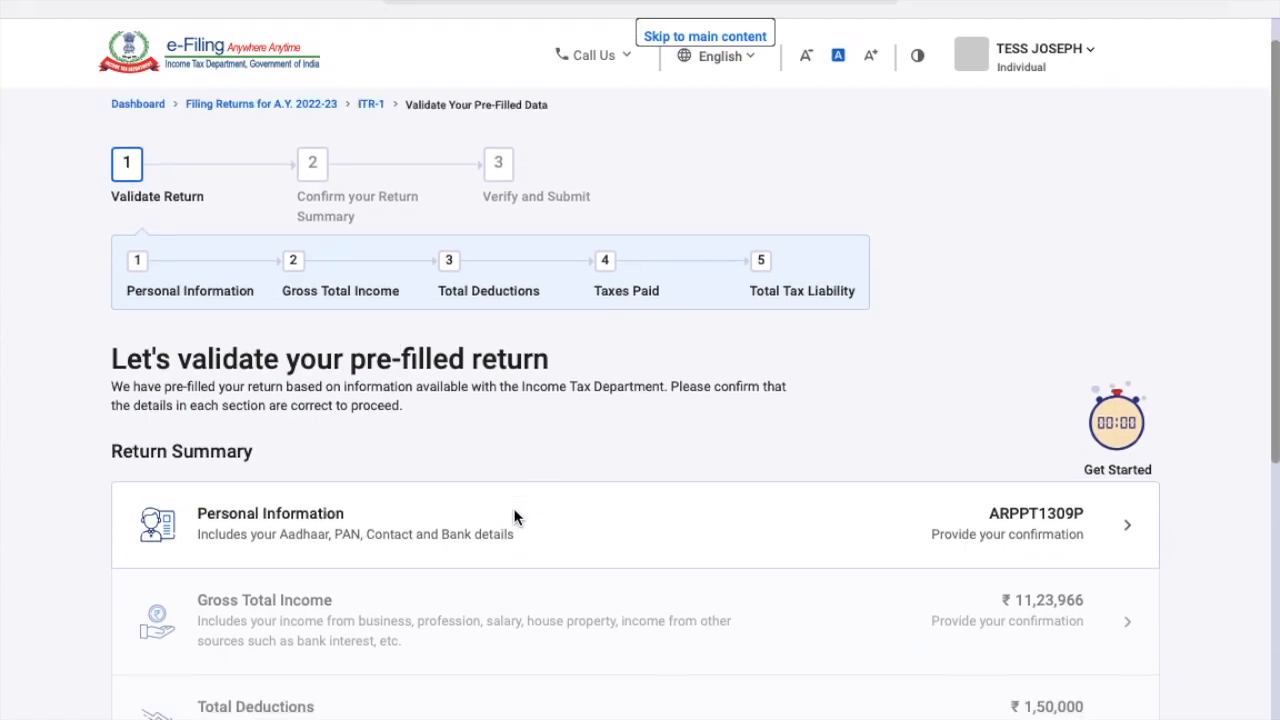
scroll(517, 517, "down", 1)
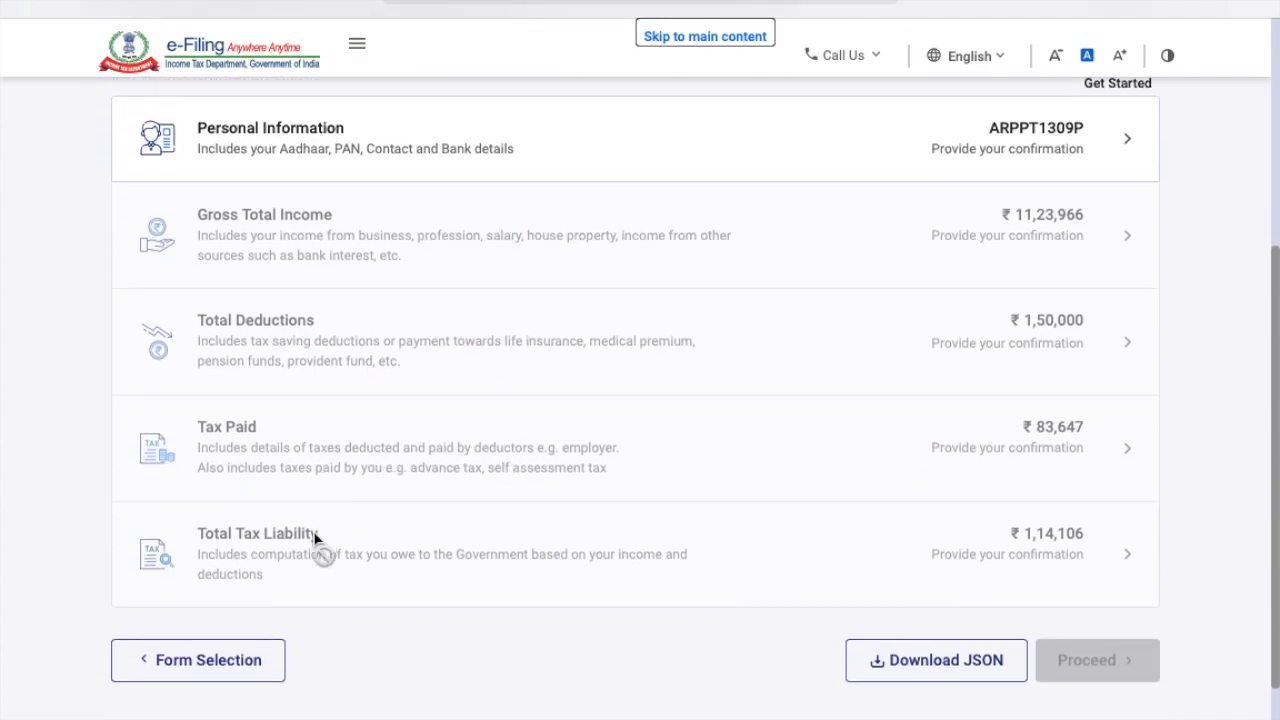
scroll(314, 539, "up", 2)
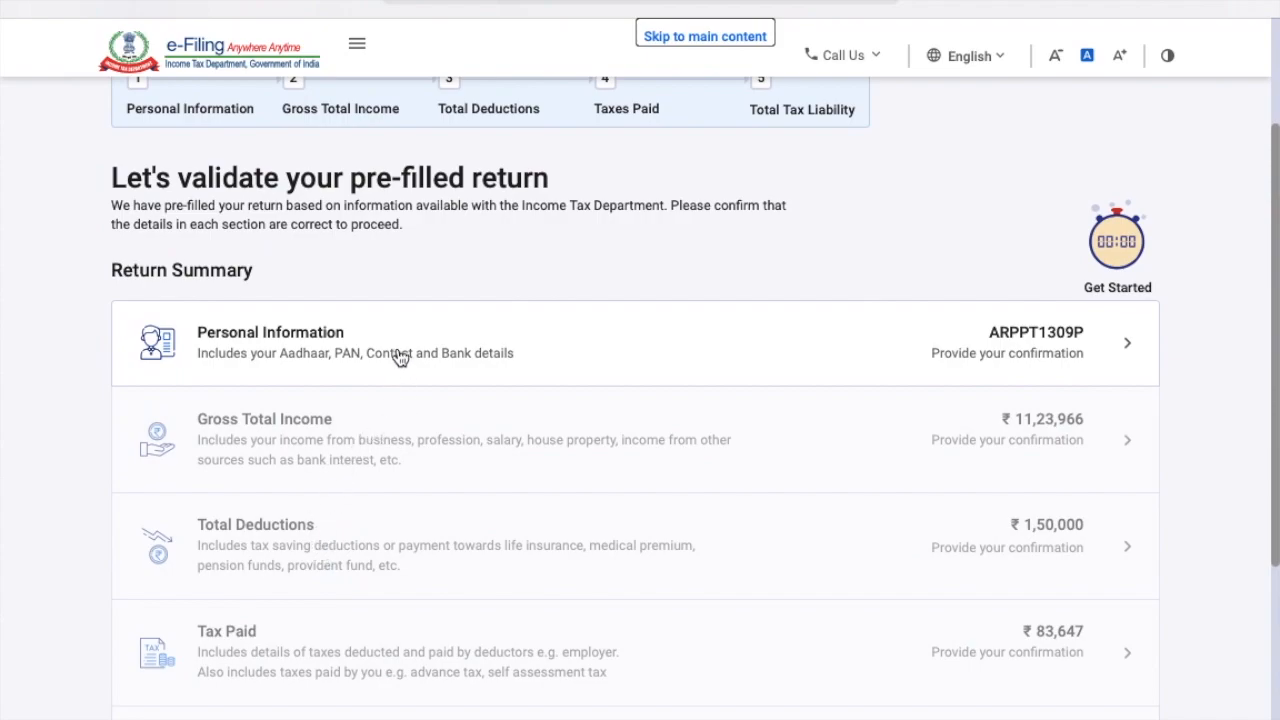
scroll(397, 357, "up", 1)
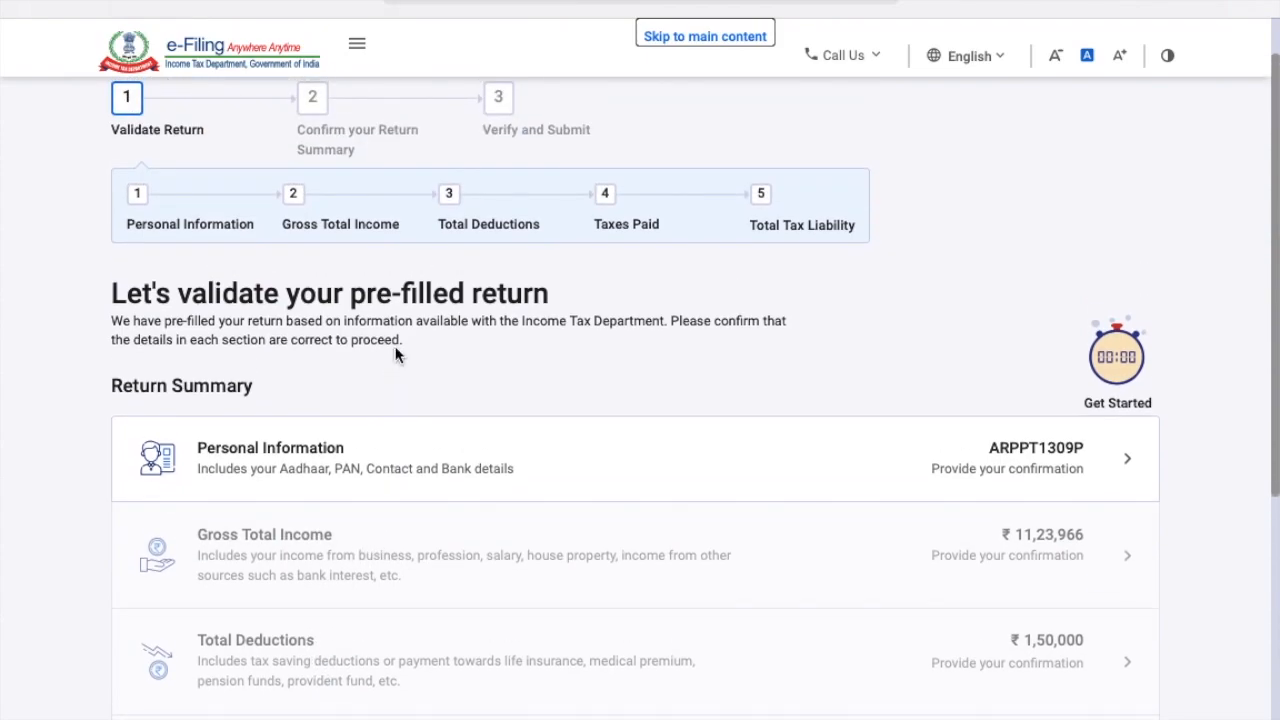
Open Personal Information and scroll through the Nature of Employment dropdown options.
left_click(335, 458)
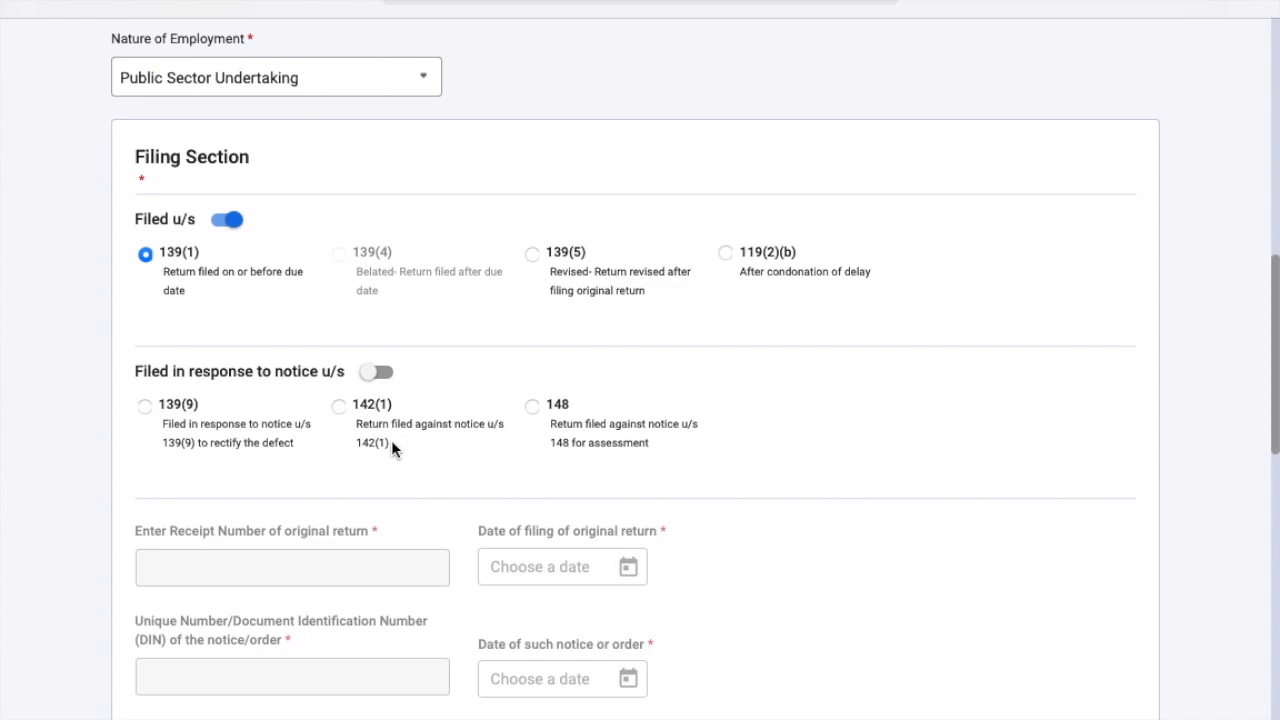
left_click(426, 91)
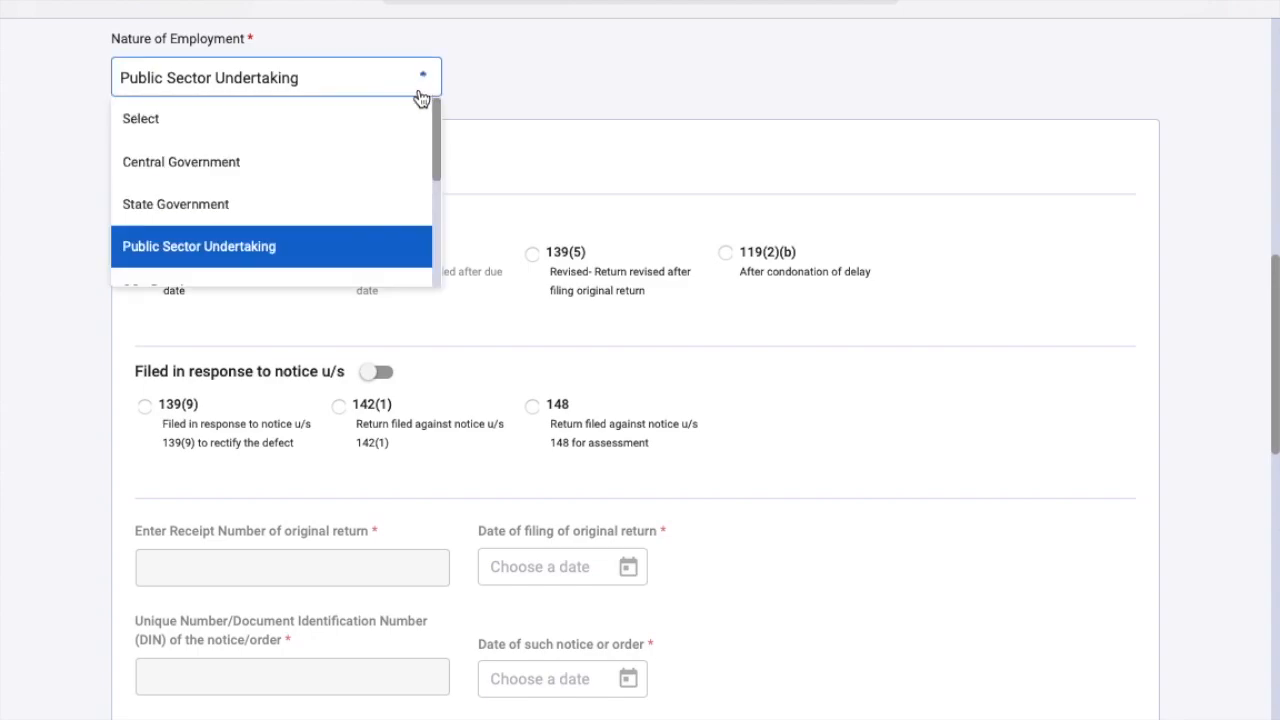
scroll(323, 182, "down", 3)
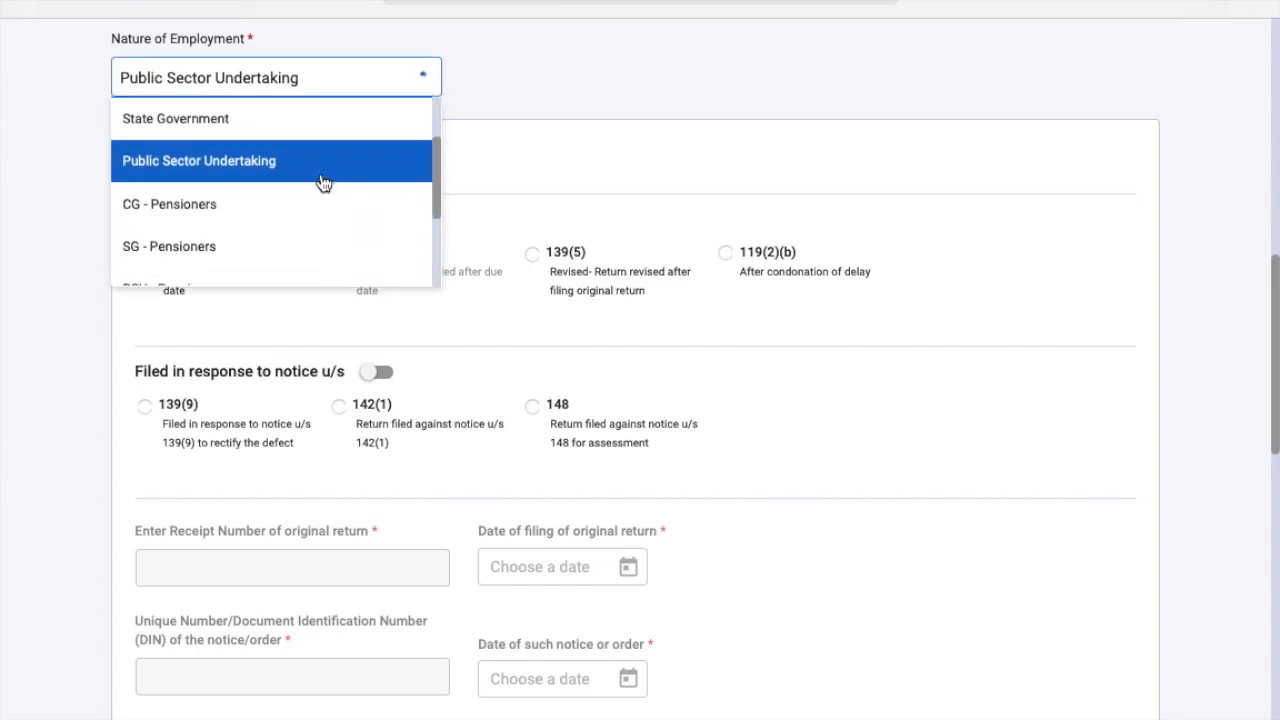
scroll(323, 182, "down", 2)
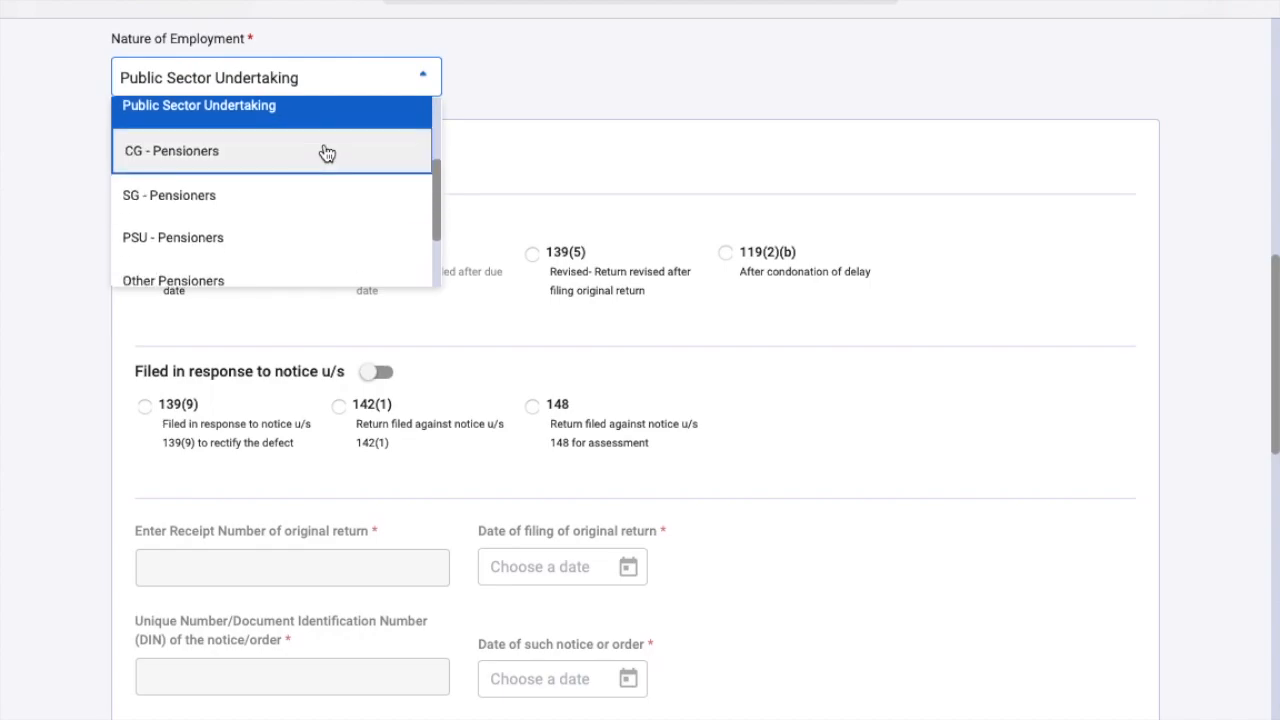
scroll(275, 247, "down", 1)
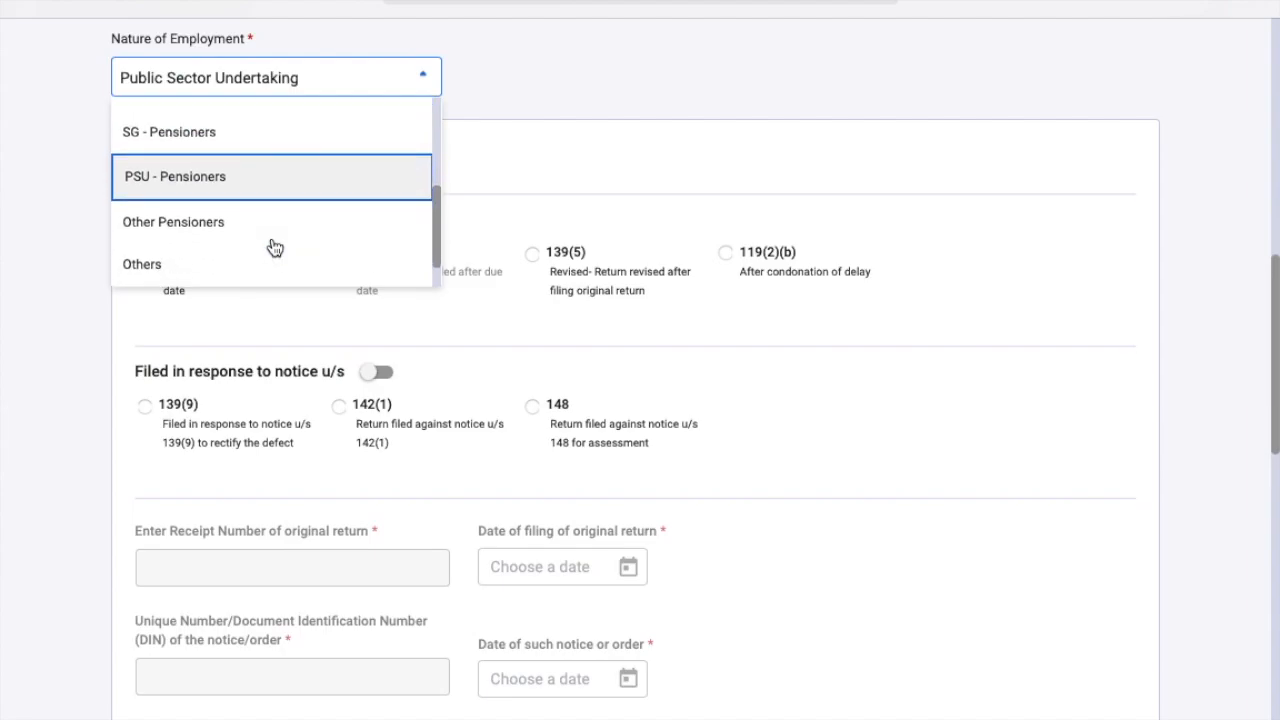
scroll(275, 247, "down", 1)
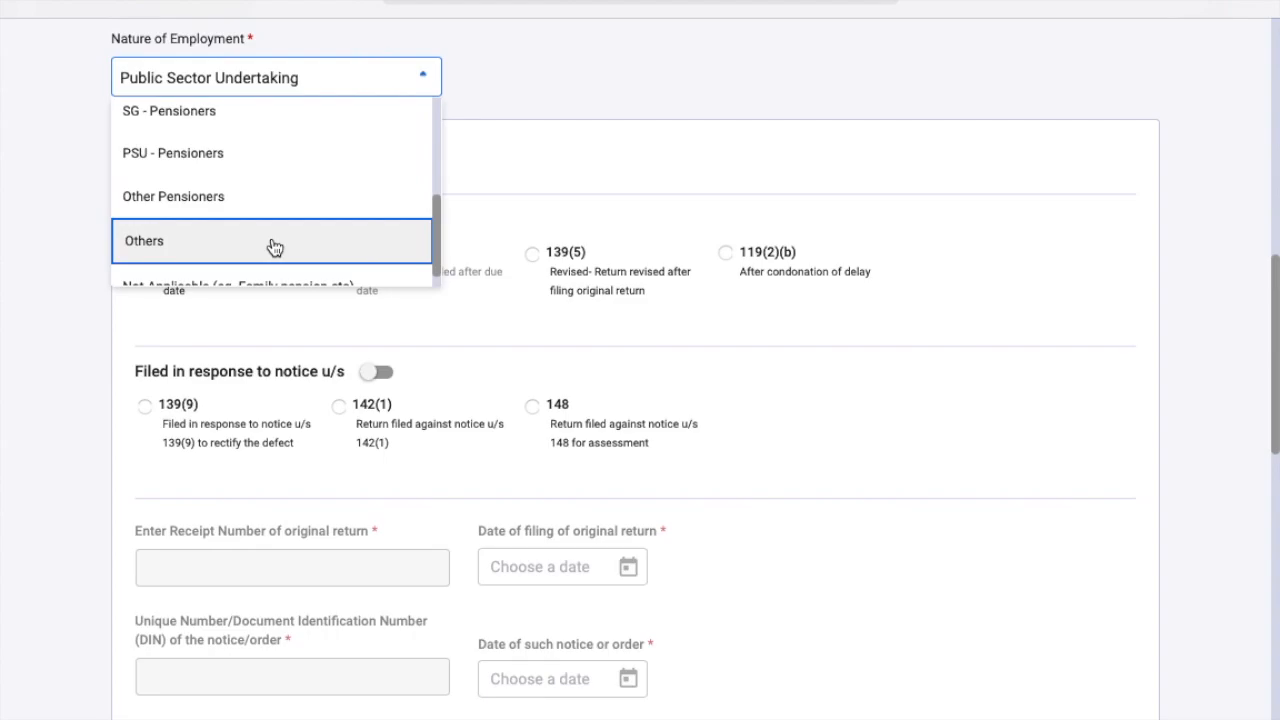
scroll(272, 246, "down", 1)
scroll(274, 246, "up", 4)
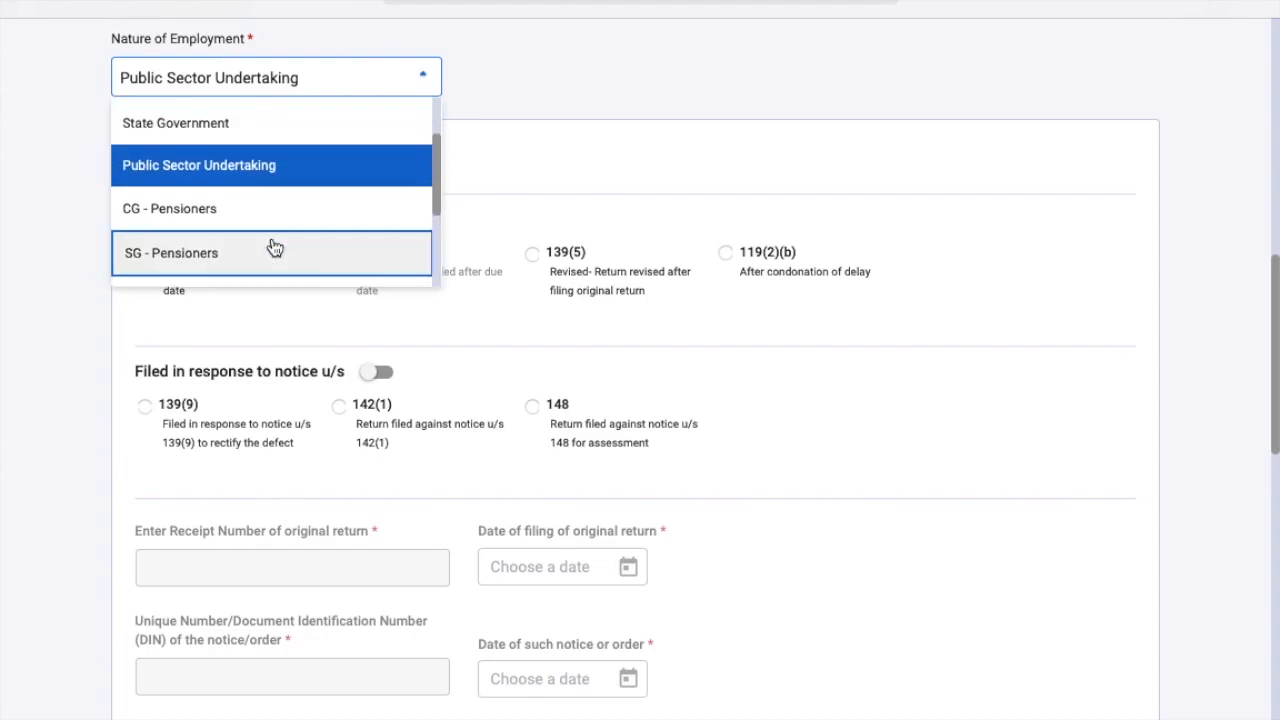
Keep Public Sector Undertaking as employment type and leave notice-based filing switched off.
left_click(274, 167)
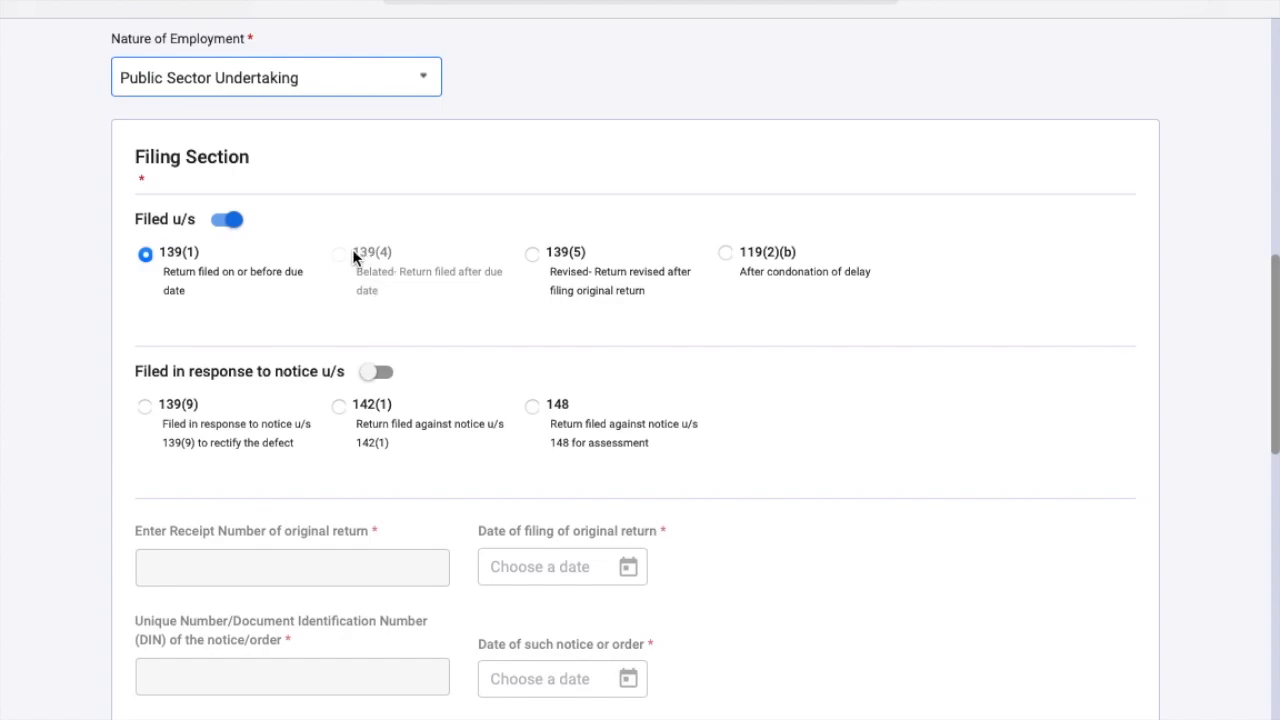
scroll(340, 256, "down", 2)
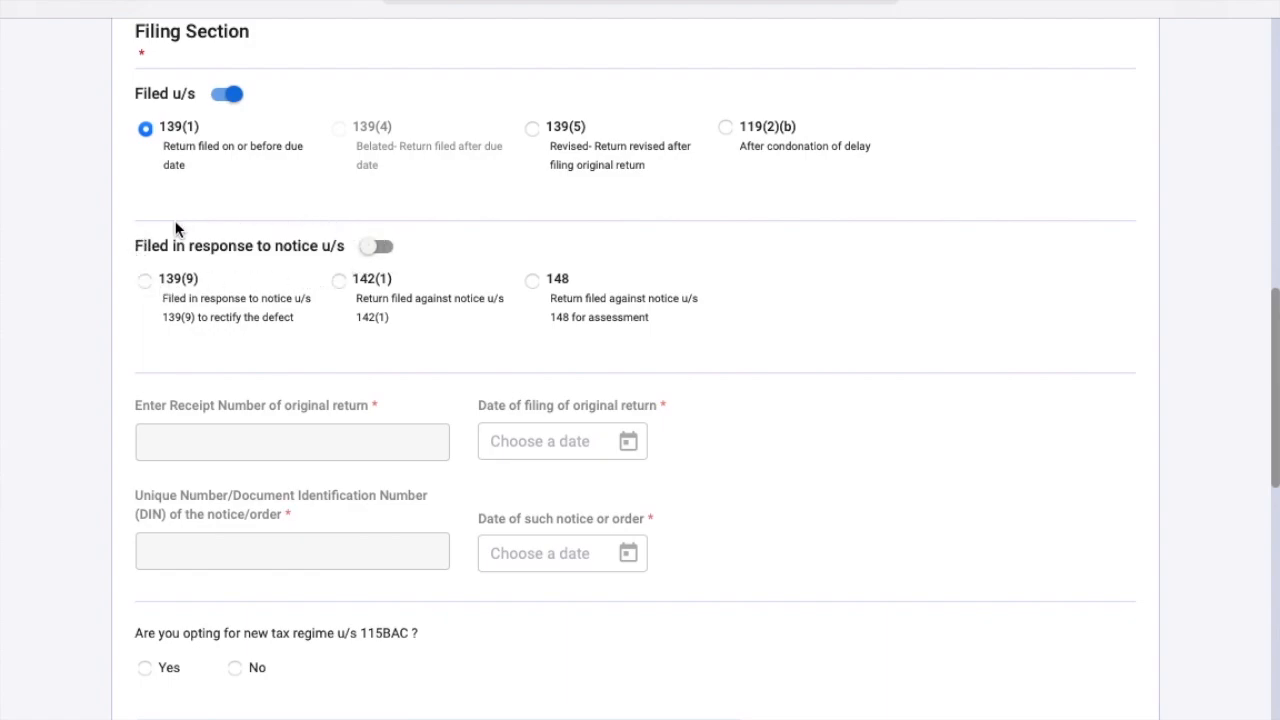
left_click(387, 245)
left_click(366, 246)
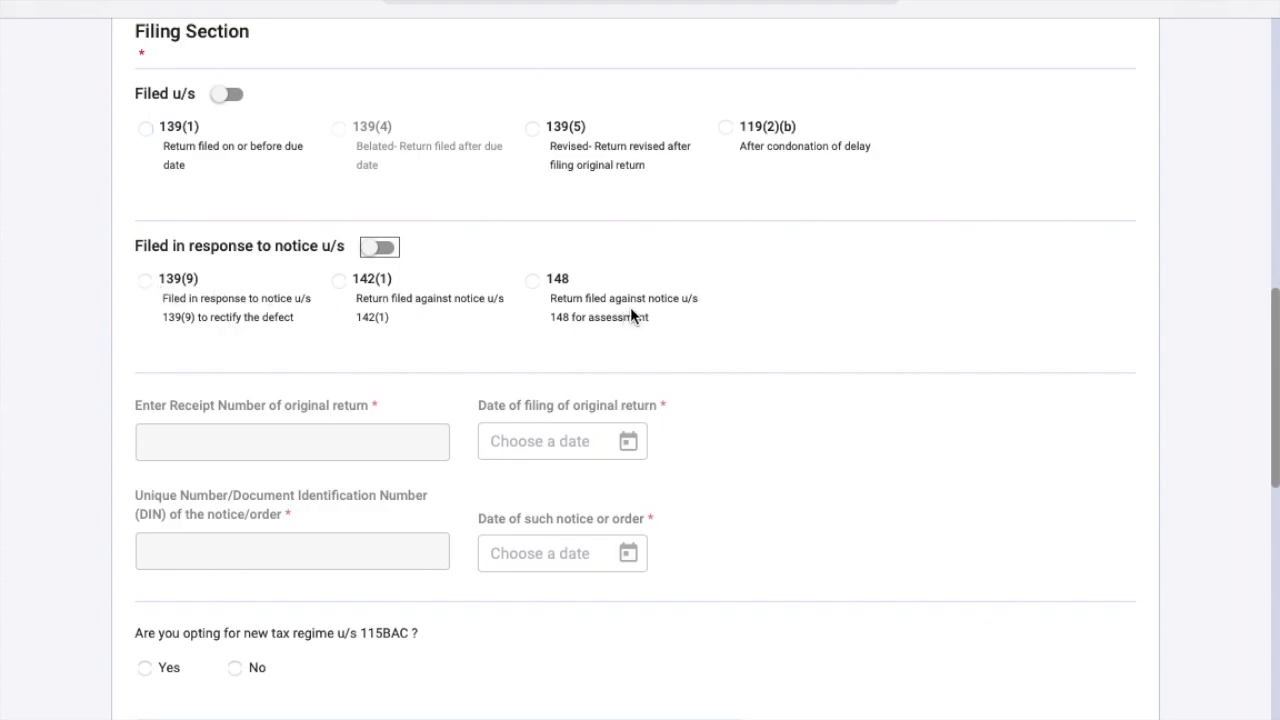
scroll(607, 299, "down", 3)
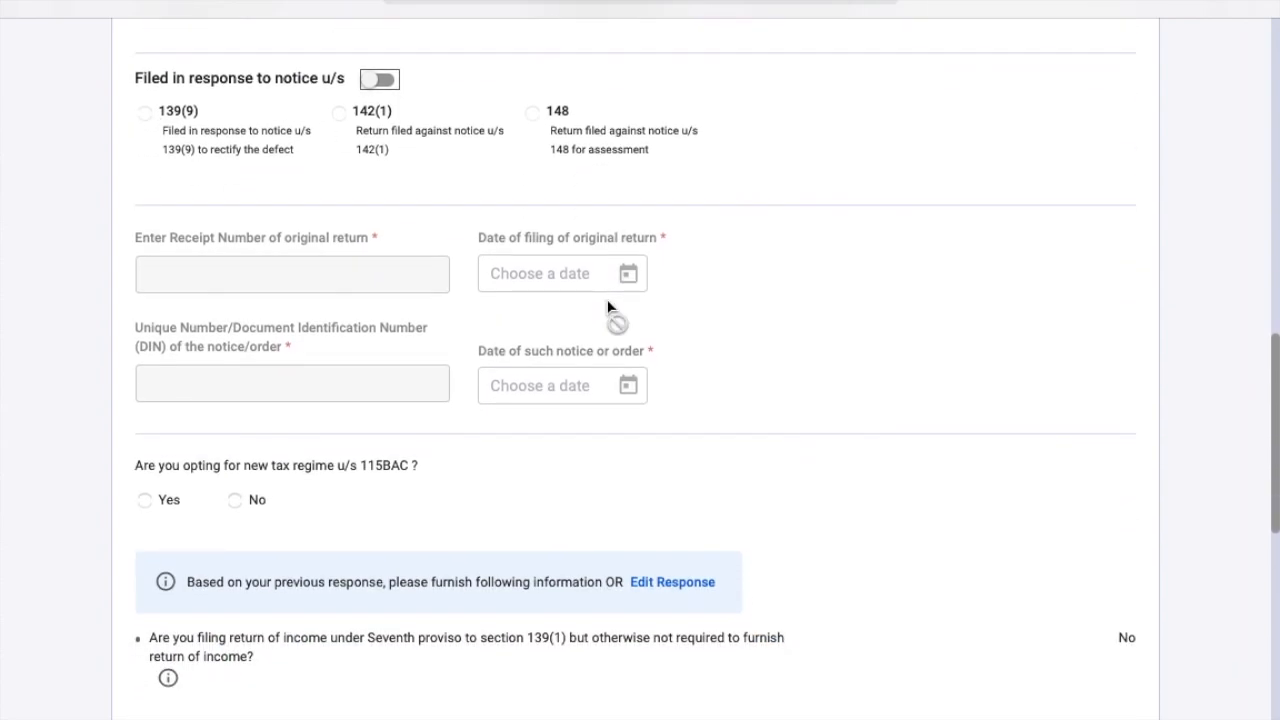
scroll(607, 299, "up", 2)
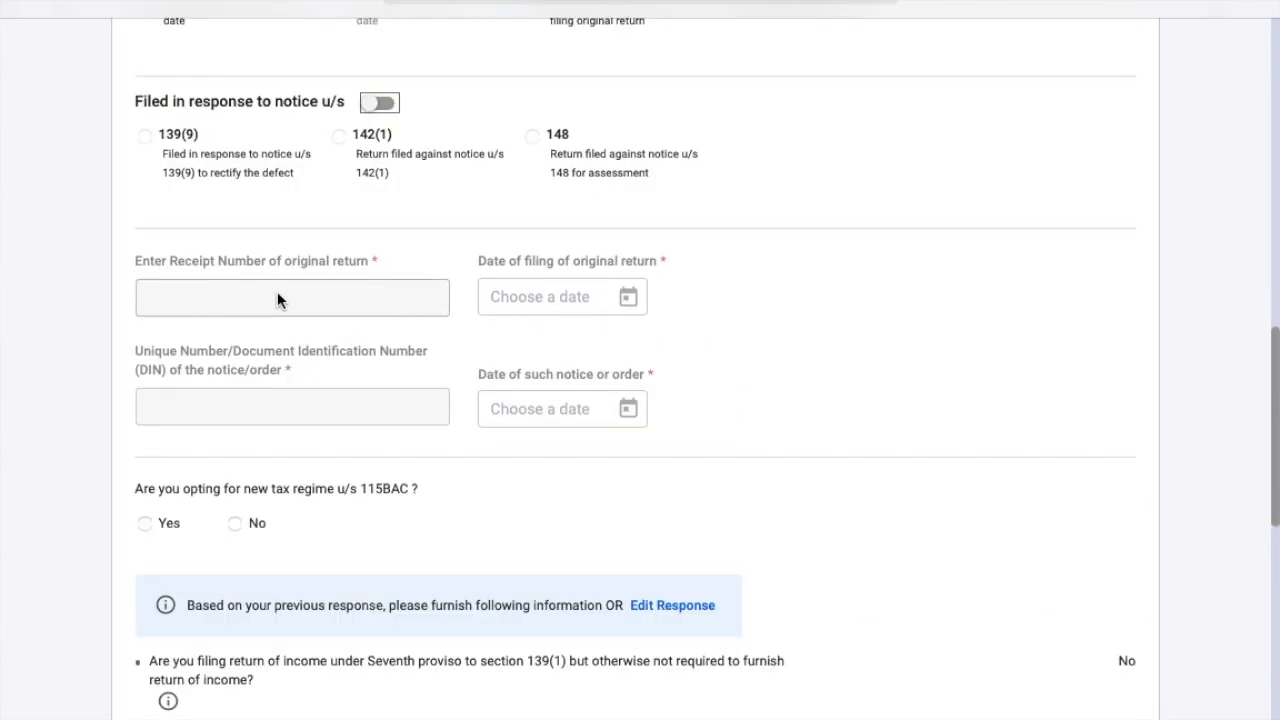
scroll(277, 298, "up", 2)
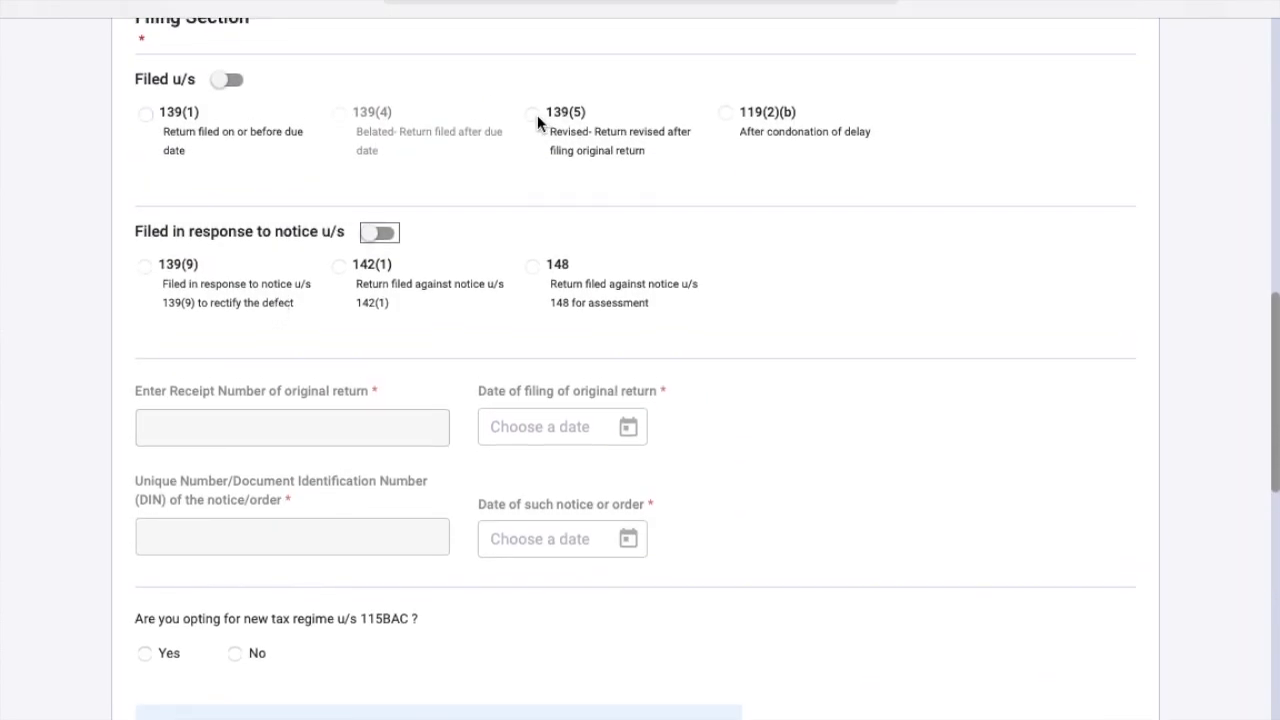
Re-enable Filed u/s and set the return as filed under section 139(1).
left_click(222, 79)
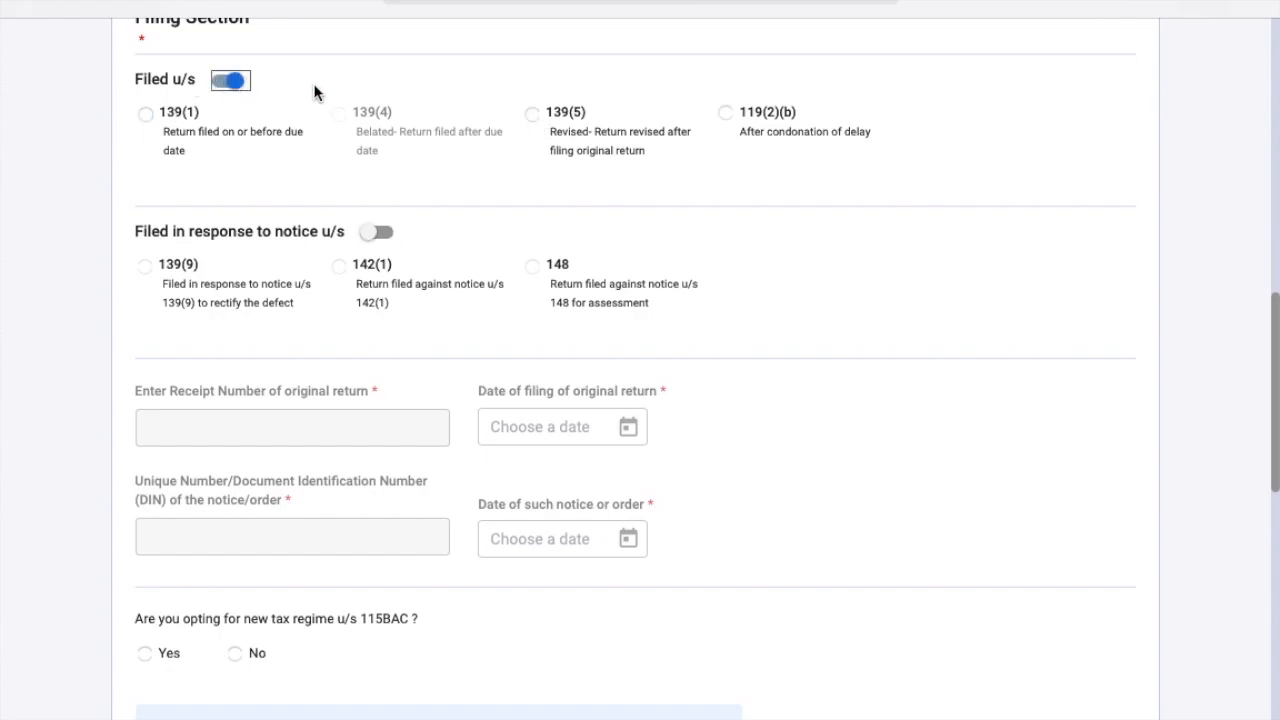
left_click(531, 115)
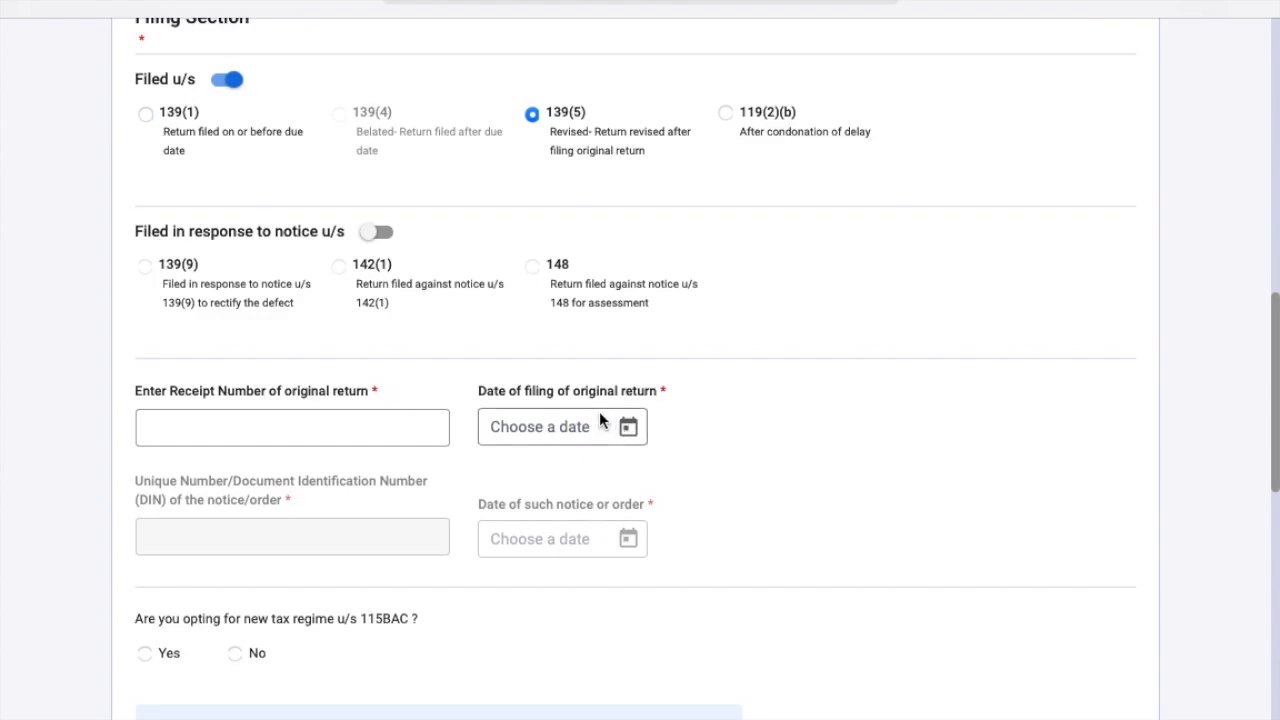
left_click(183, 114)
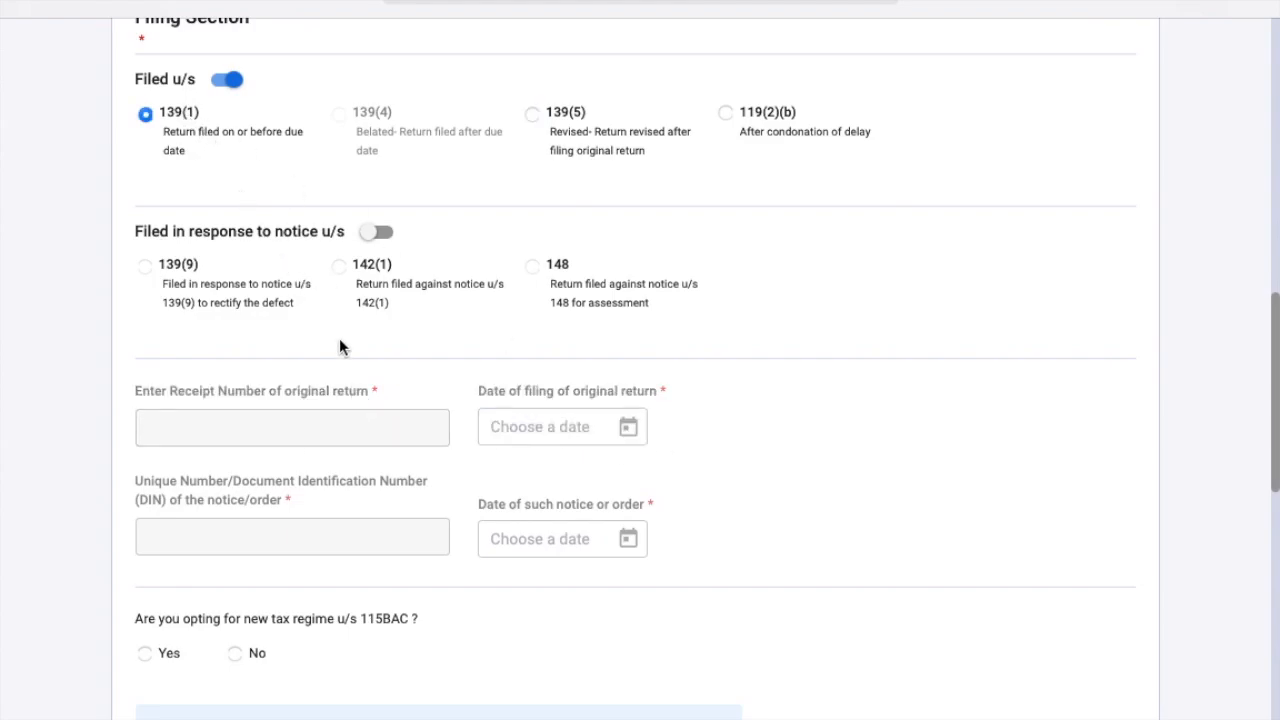
scroll(339, 338, "down", 2)
Scroll down to the new tax regime u/s 115BAC question.
scroll(534, 434, "down", 3)
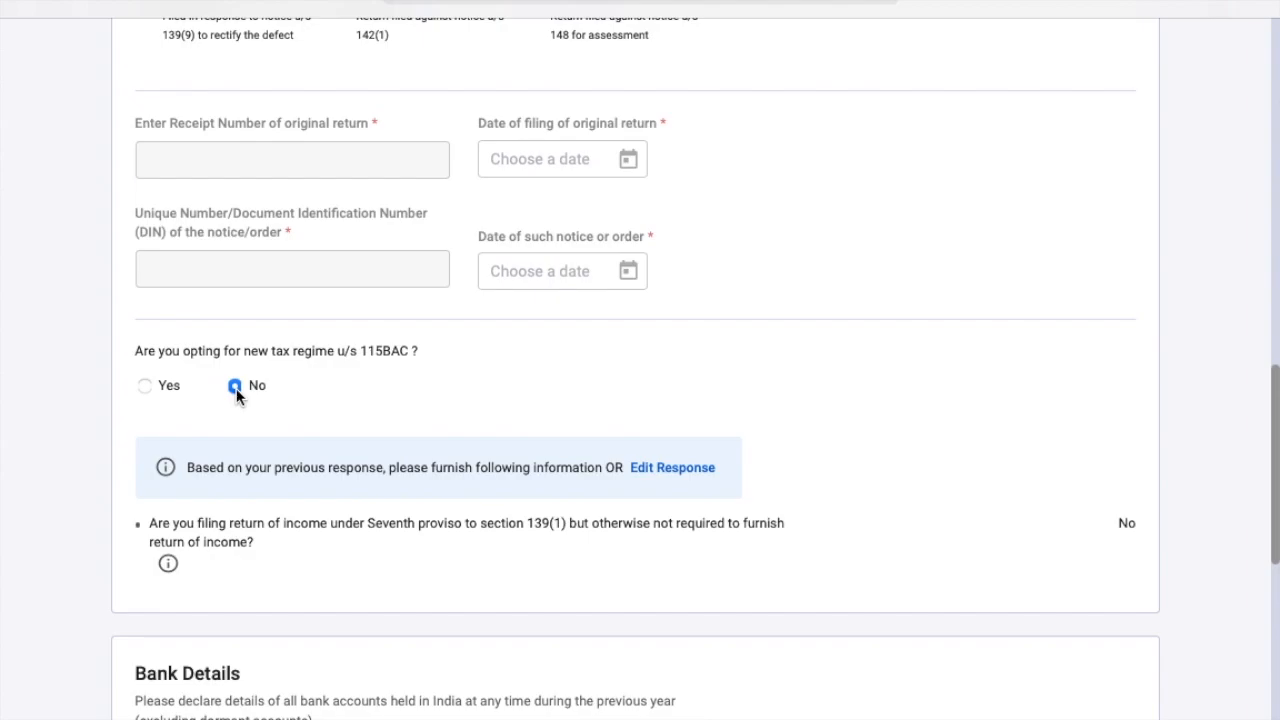
Verify the validated bank account is selected for refund in Bank Details and confirm Personal Information.
scroll(236, 388, "down", 2)
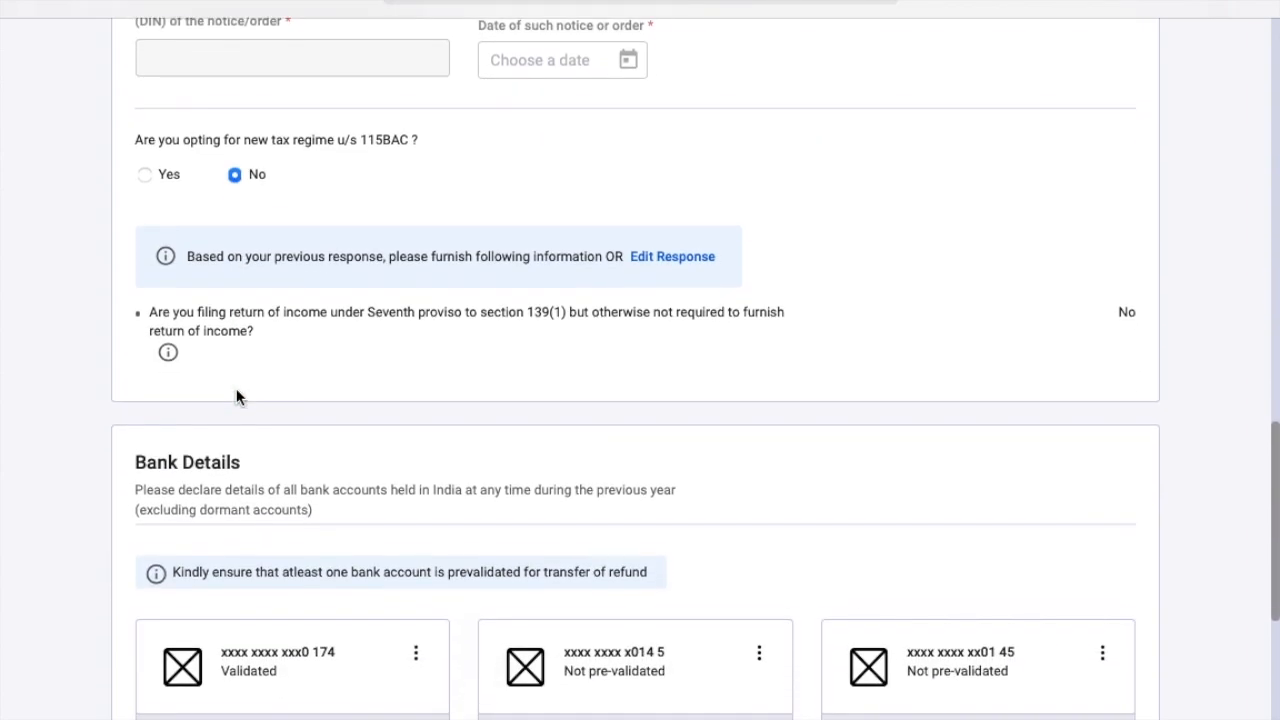
scroll(236, 388, "down", 3)
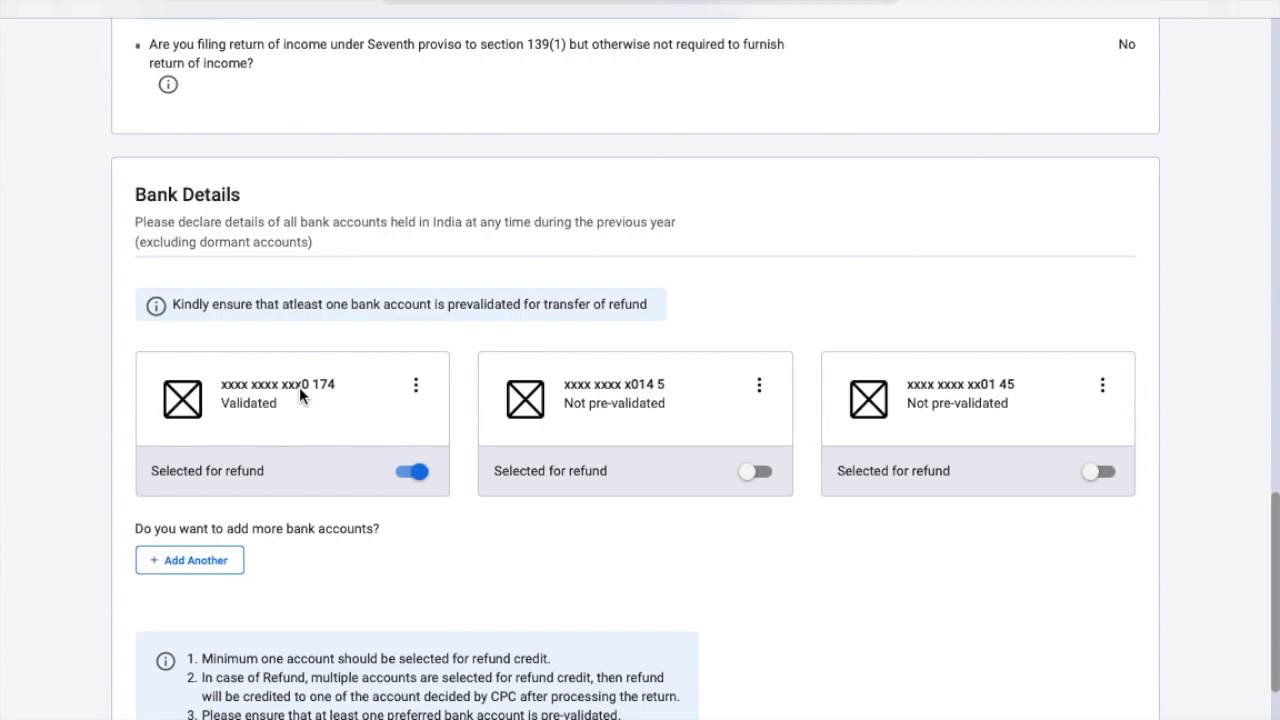
scroll(299, 395, "down", 3)
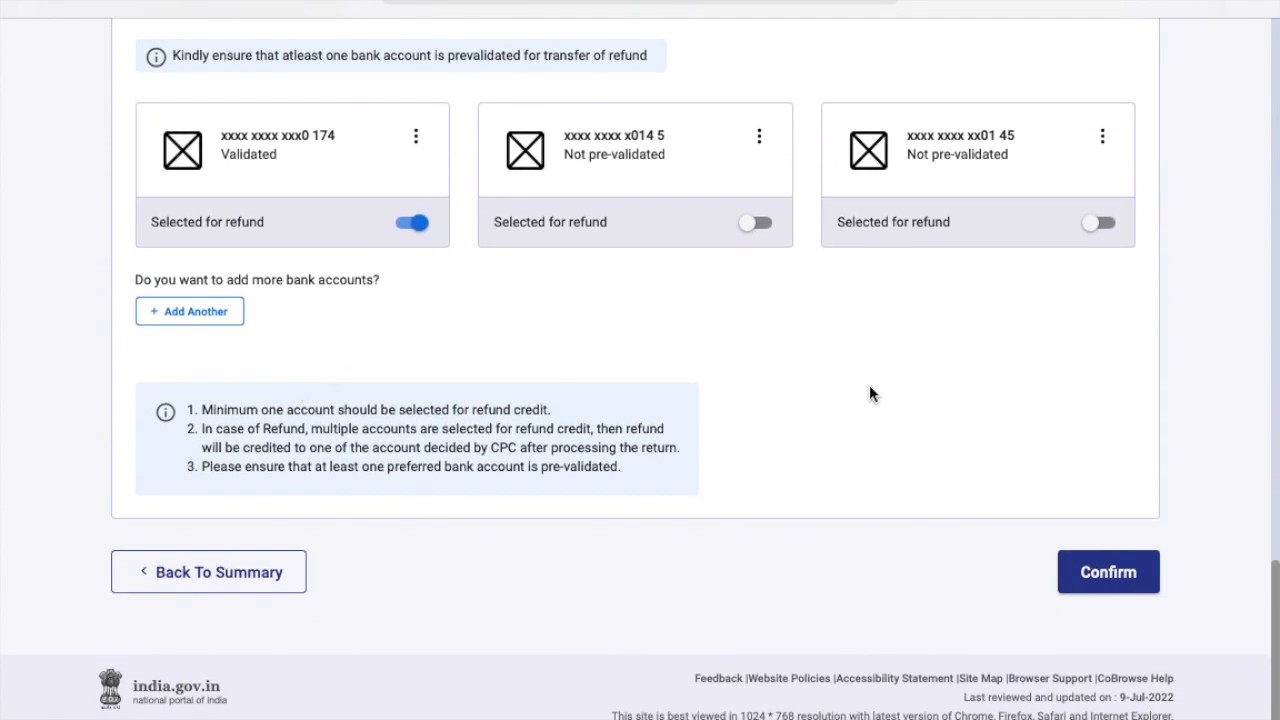
left_click(1118, 573)
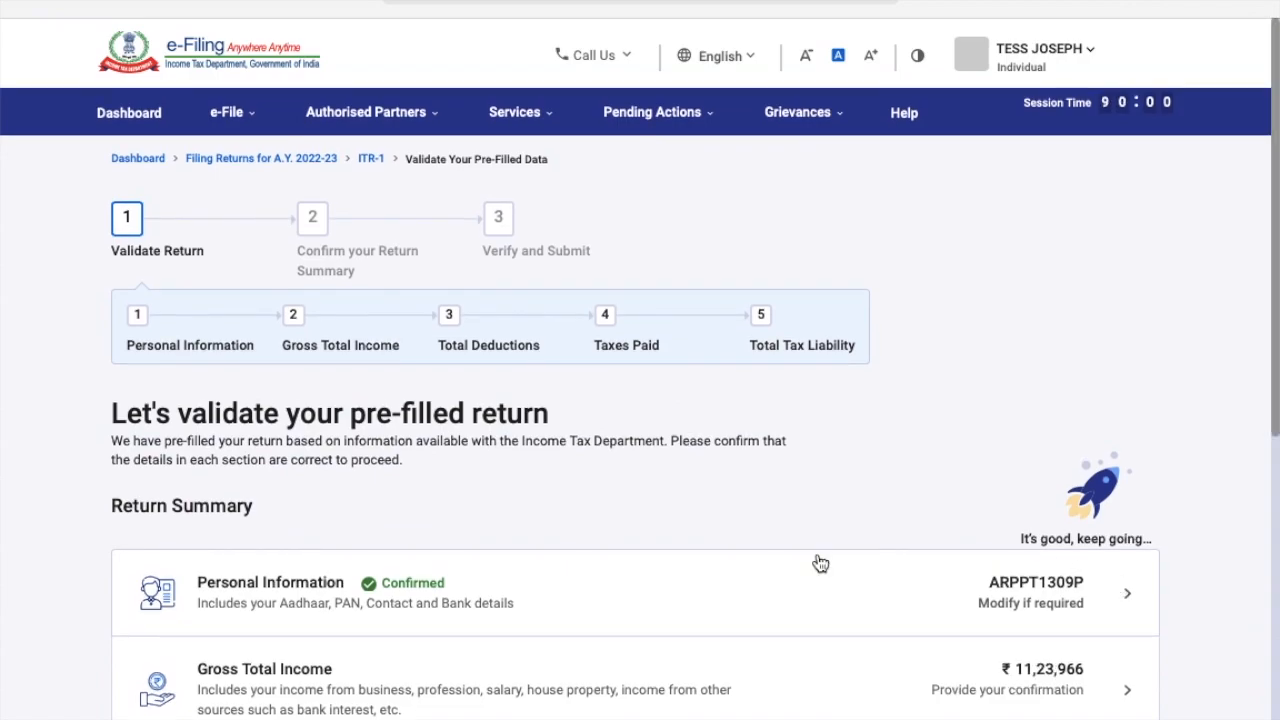
Open the Gross Total Income section and skip the salary exemption questionnaire, answering Yes.
scroll(820, 563, "down", 3)
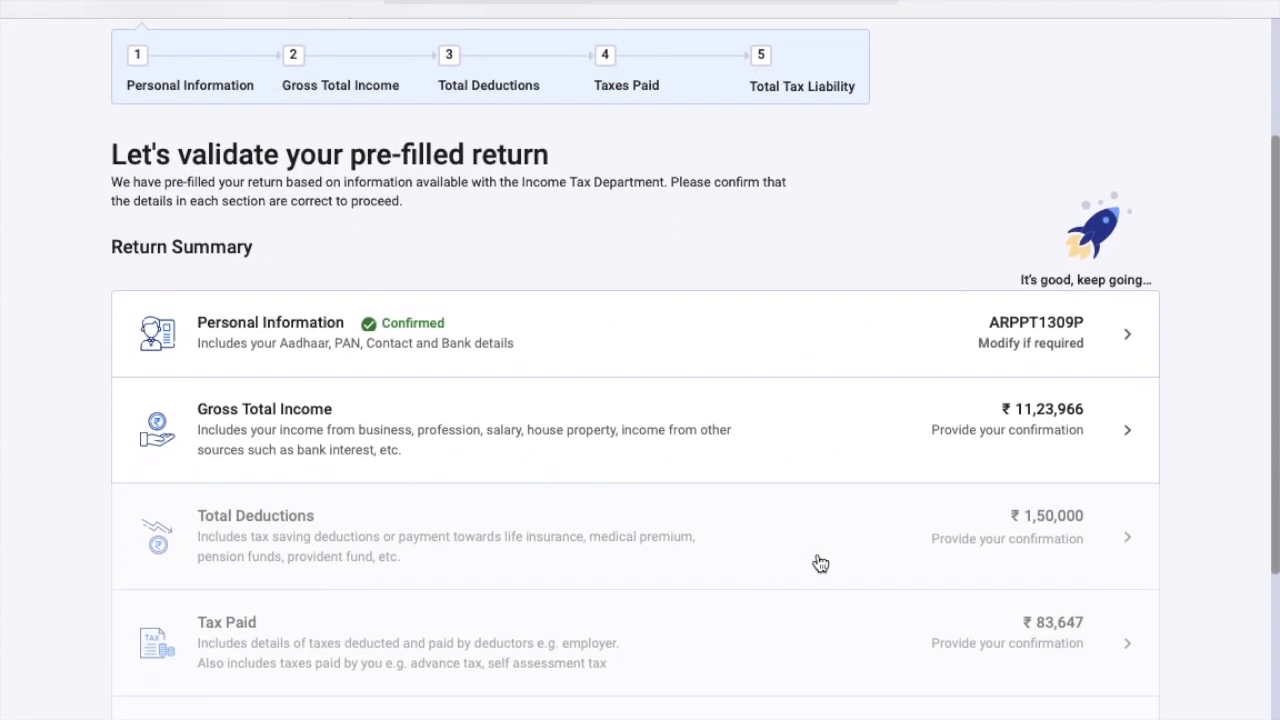
scroll(820, 563, "down", 1)
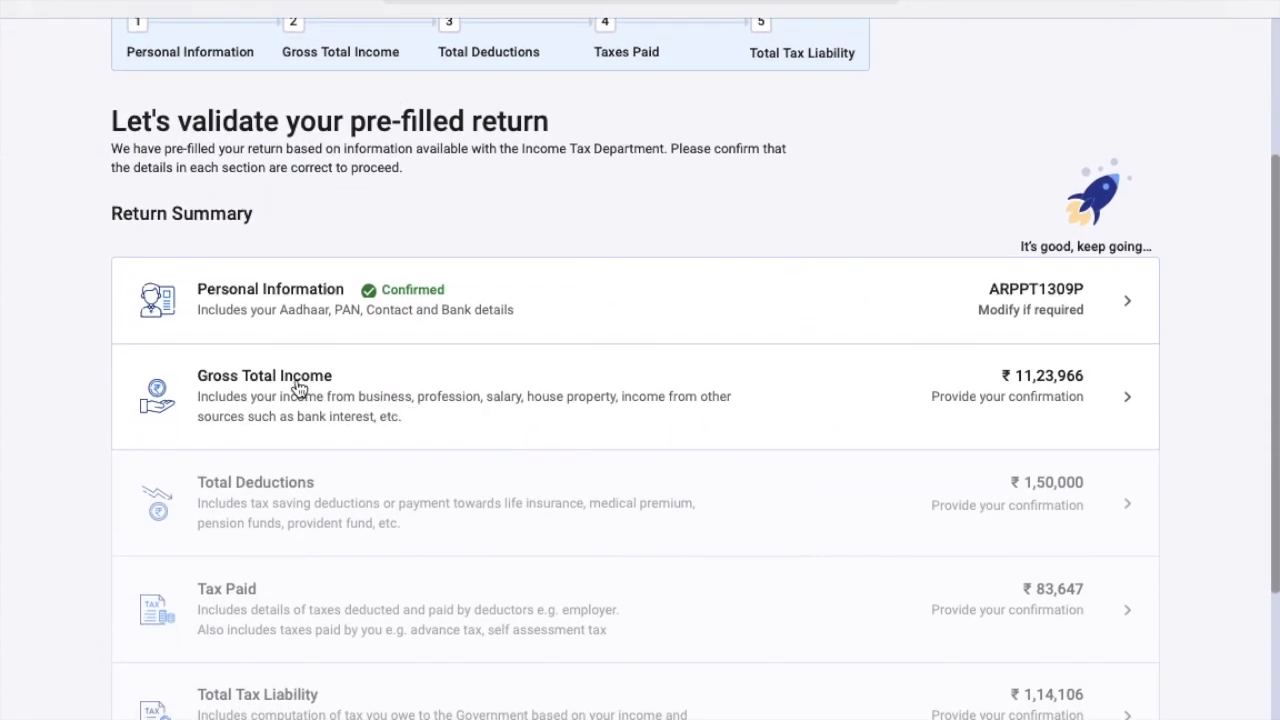
left_click(1046, 380)
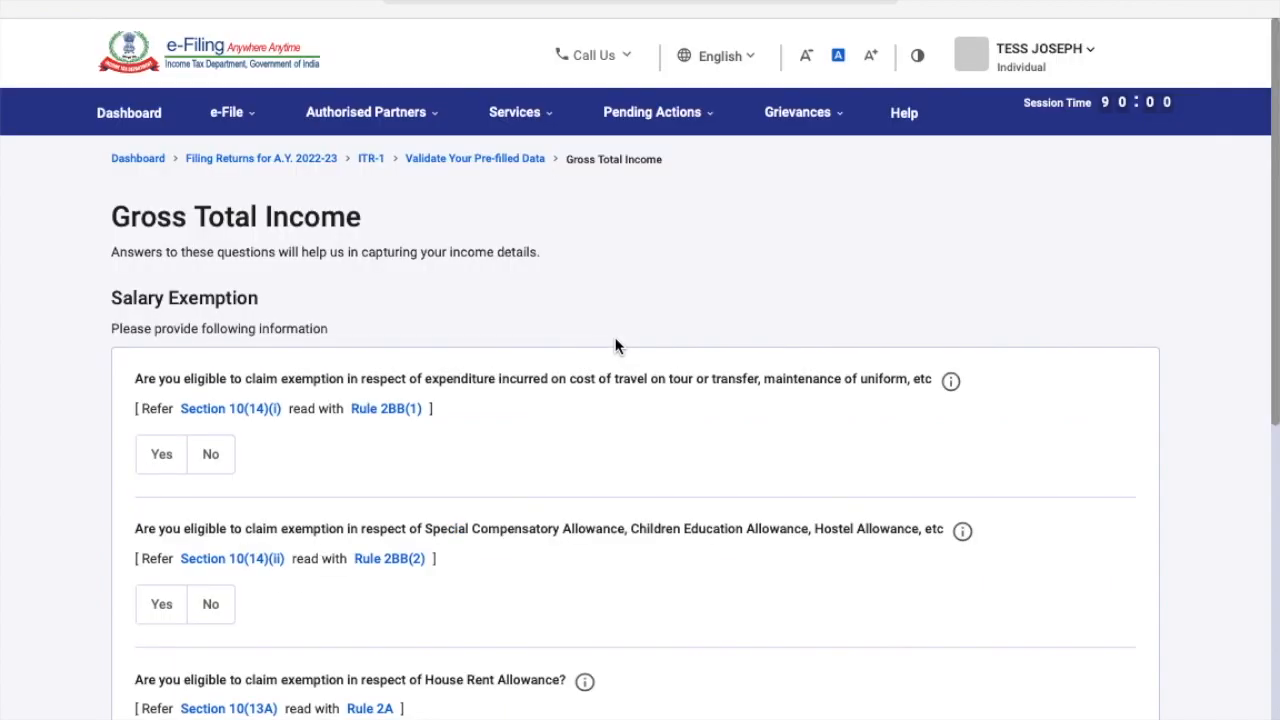
scroll(615, 345, "down", 1)
scroll(615, 345, "down", 3)
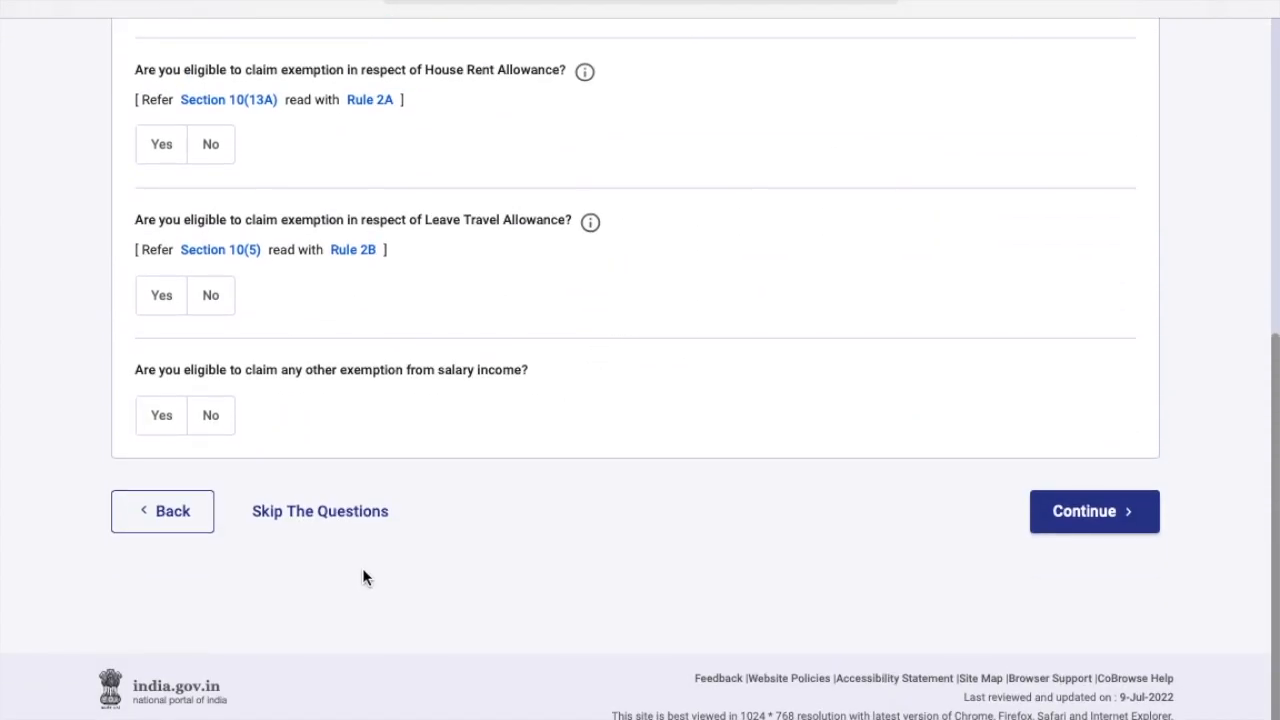
left_click(350, 522)
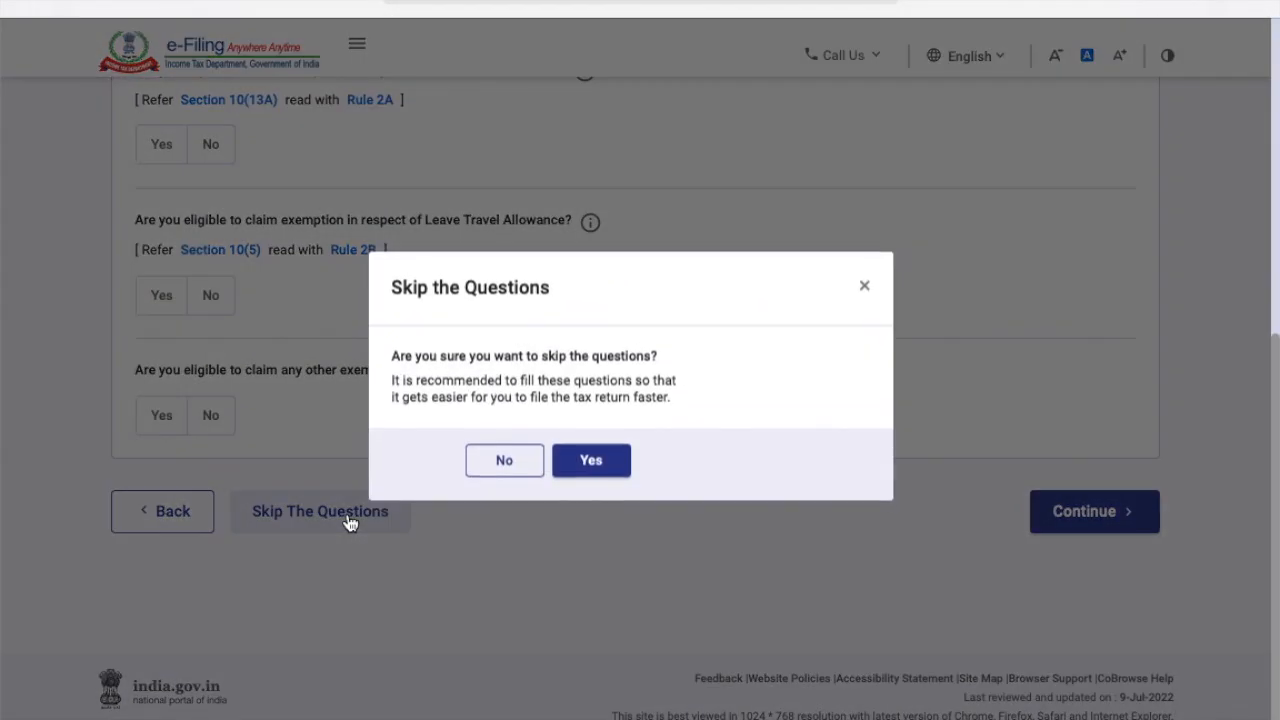
left_click(607, 477)
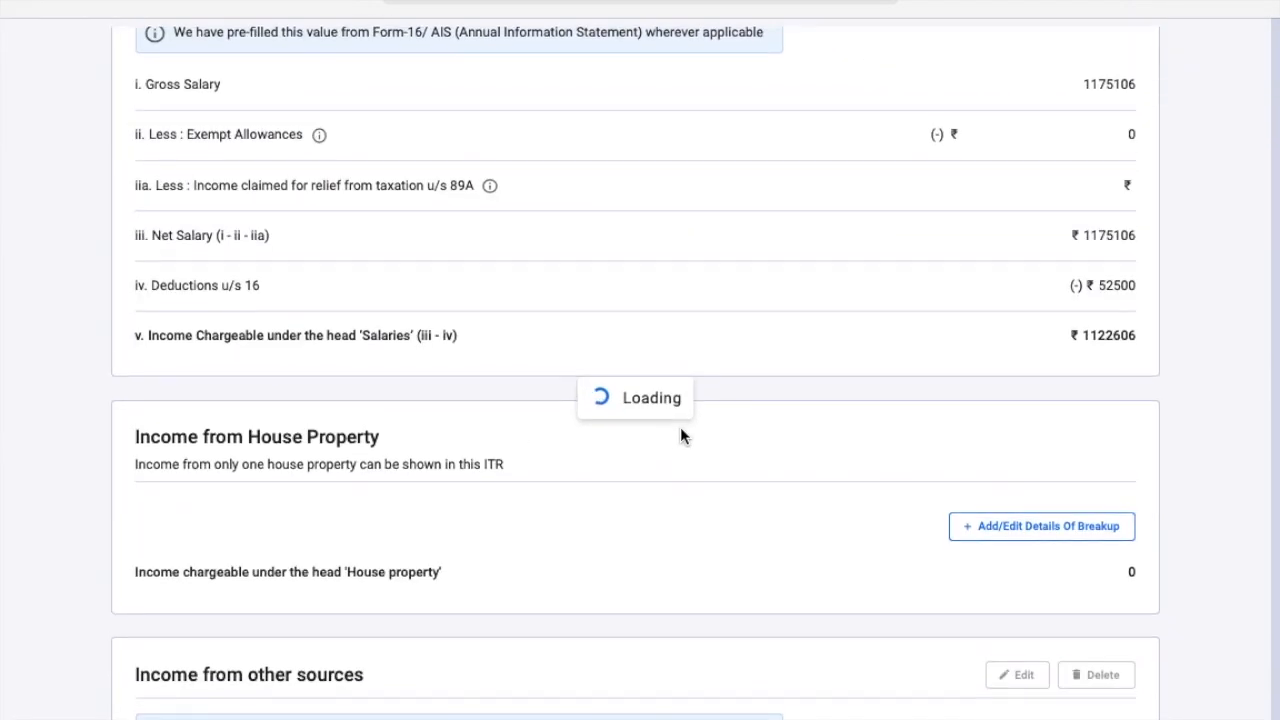
Read the Income from Salary card: gross salary ₹11,75,106 less ₹52,500 deductions u/s 16.
scroll(457, 432, "down", 4)
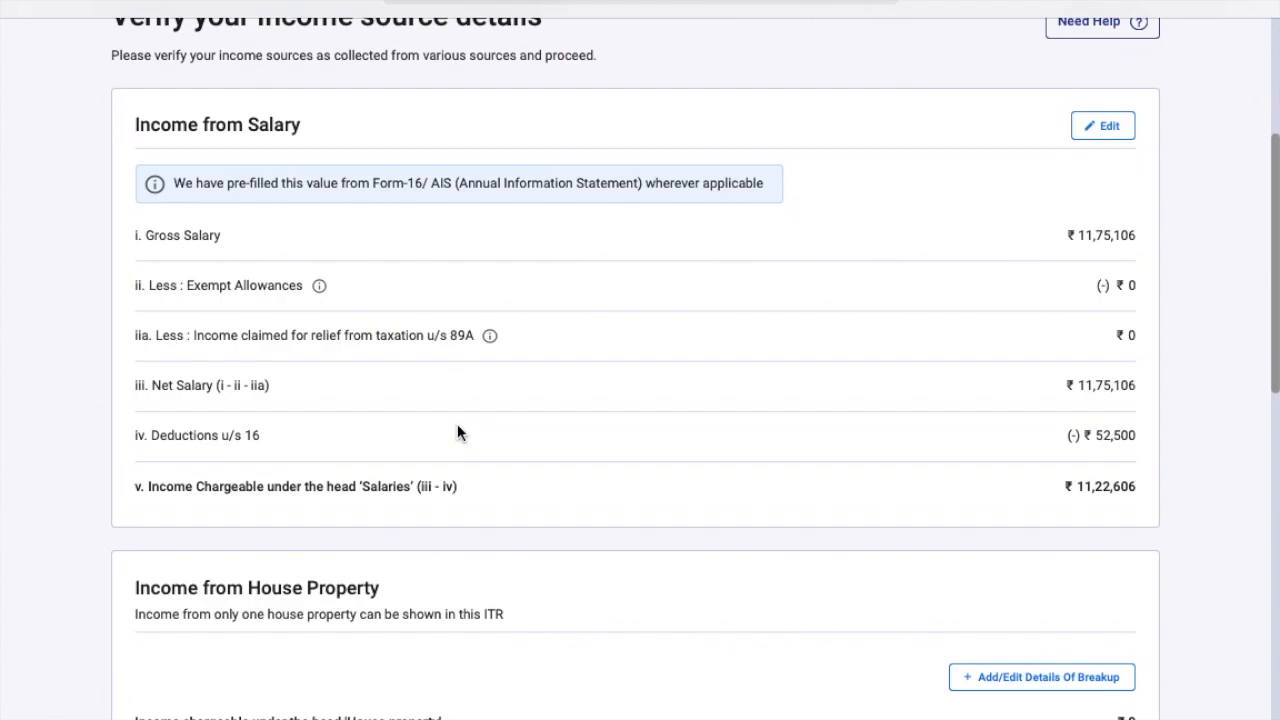
scroll(458, 432, "down", 2)
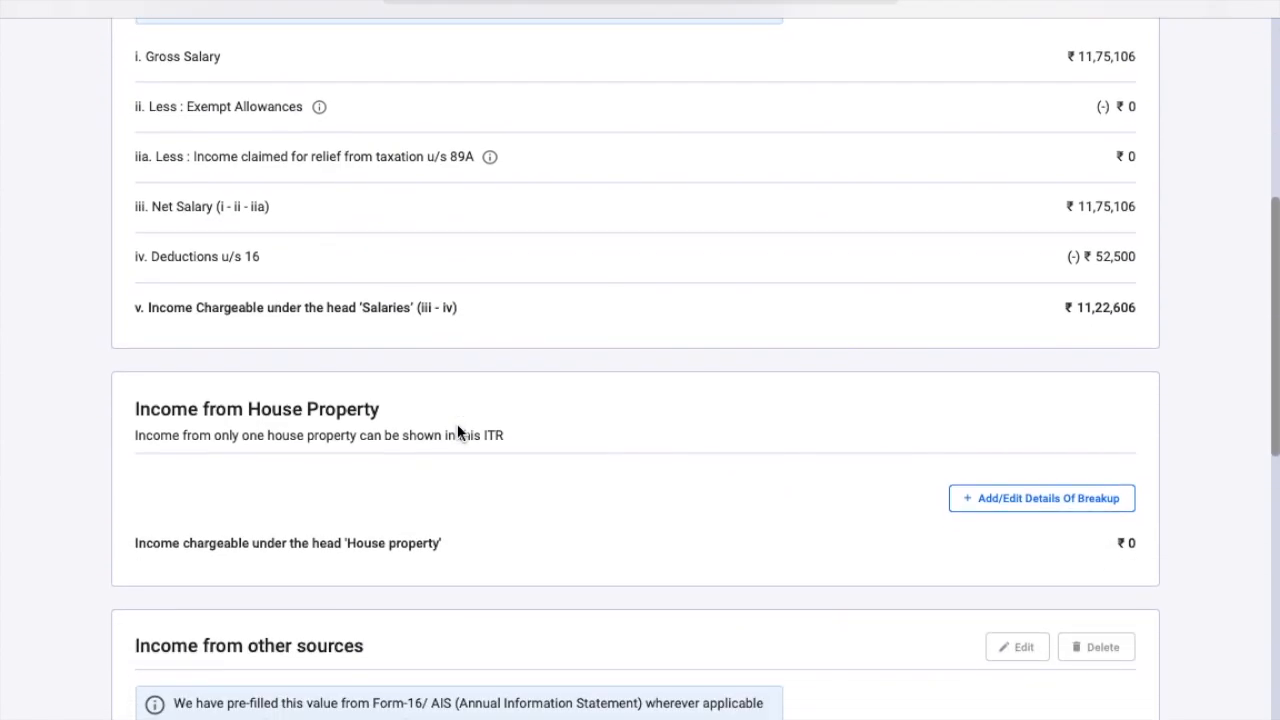
scroll(458, 432, "down", 4)
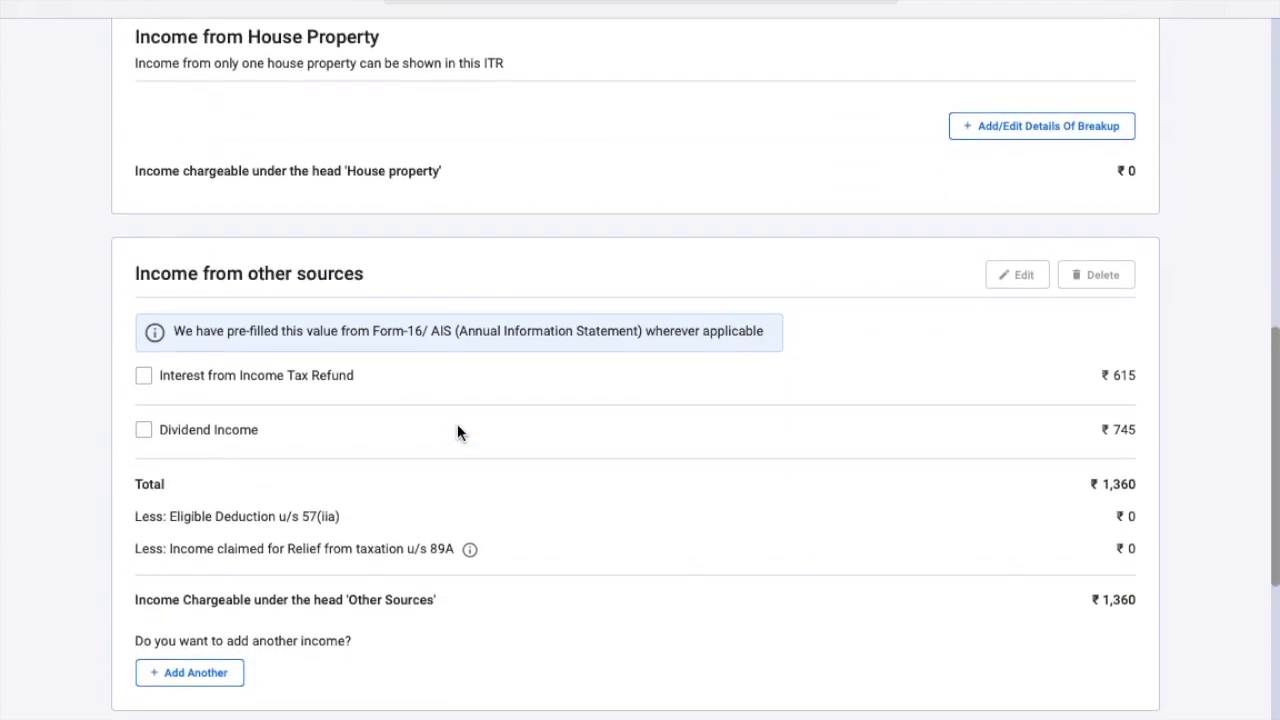
scroll(457, 432, "up", 5)
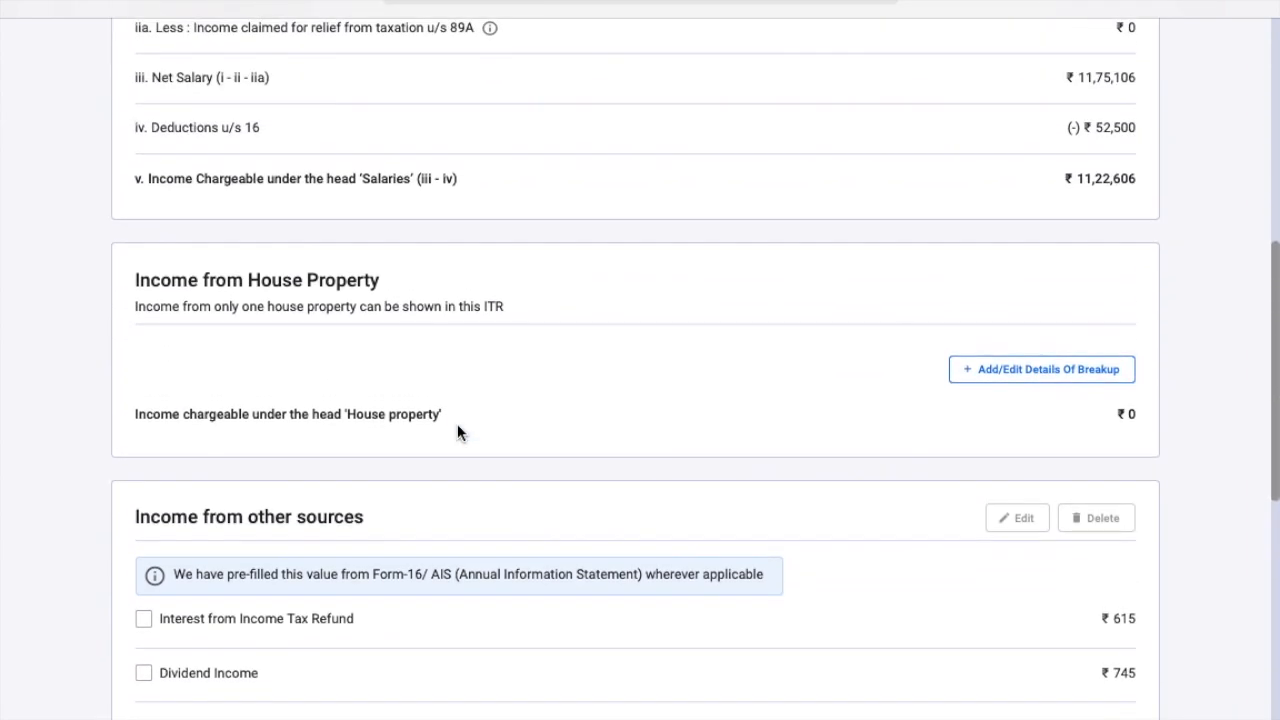
scroll(457, 432, "up", 2)
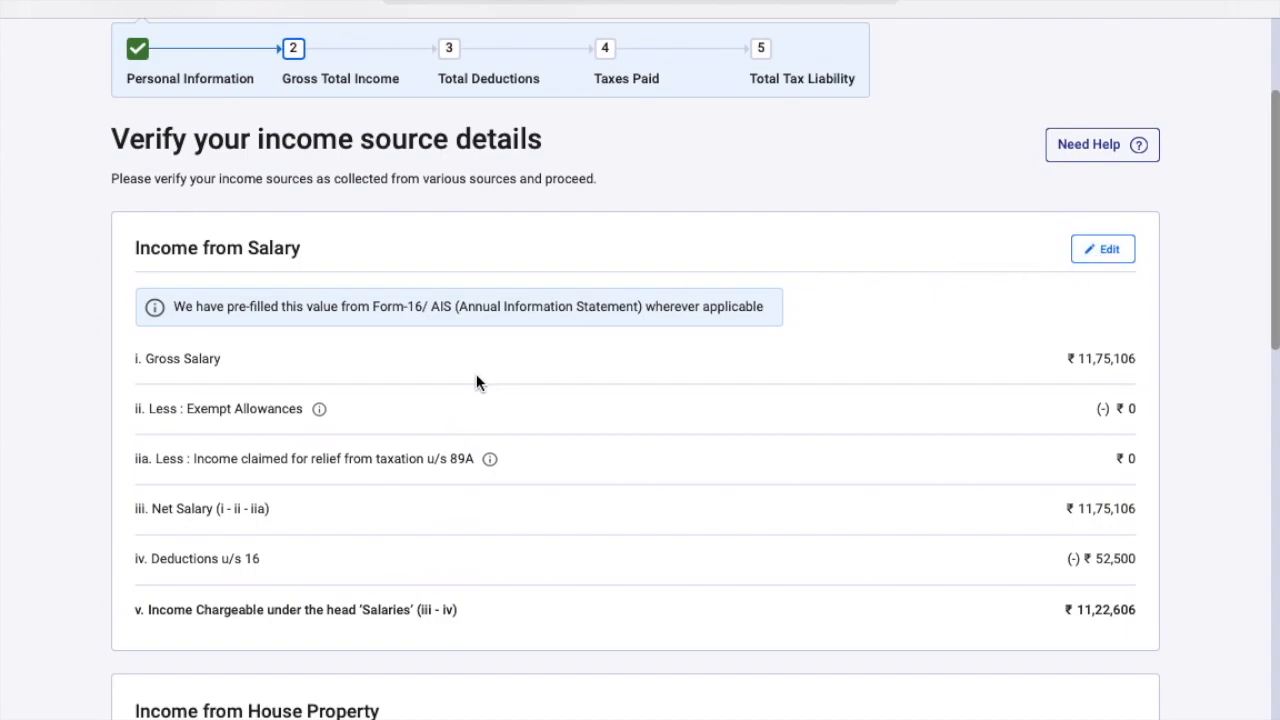
scroll(1066, 508, "down", 1)
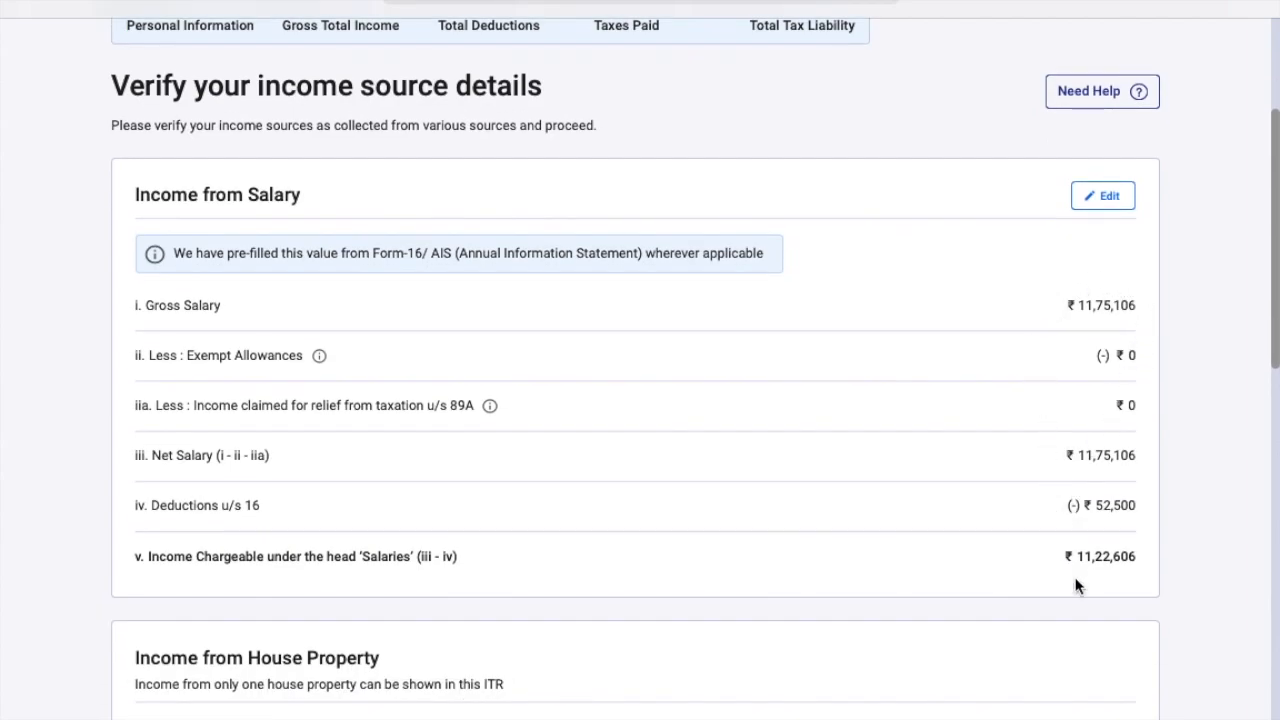
Edit Income from Salary and compare the ₹11,05,647 section 17(1) salary against its AIS record.
left_click(1110, 190)
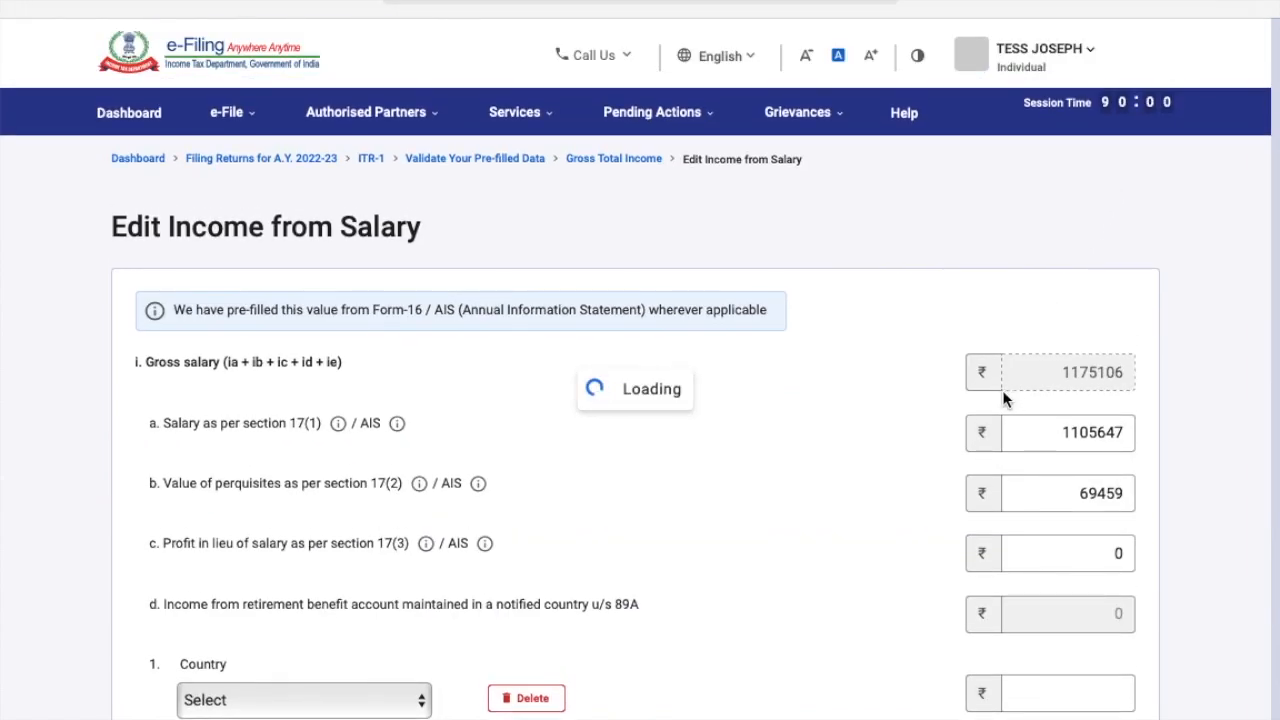
left_click(1052, 431)
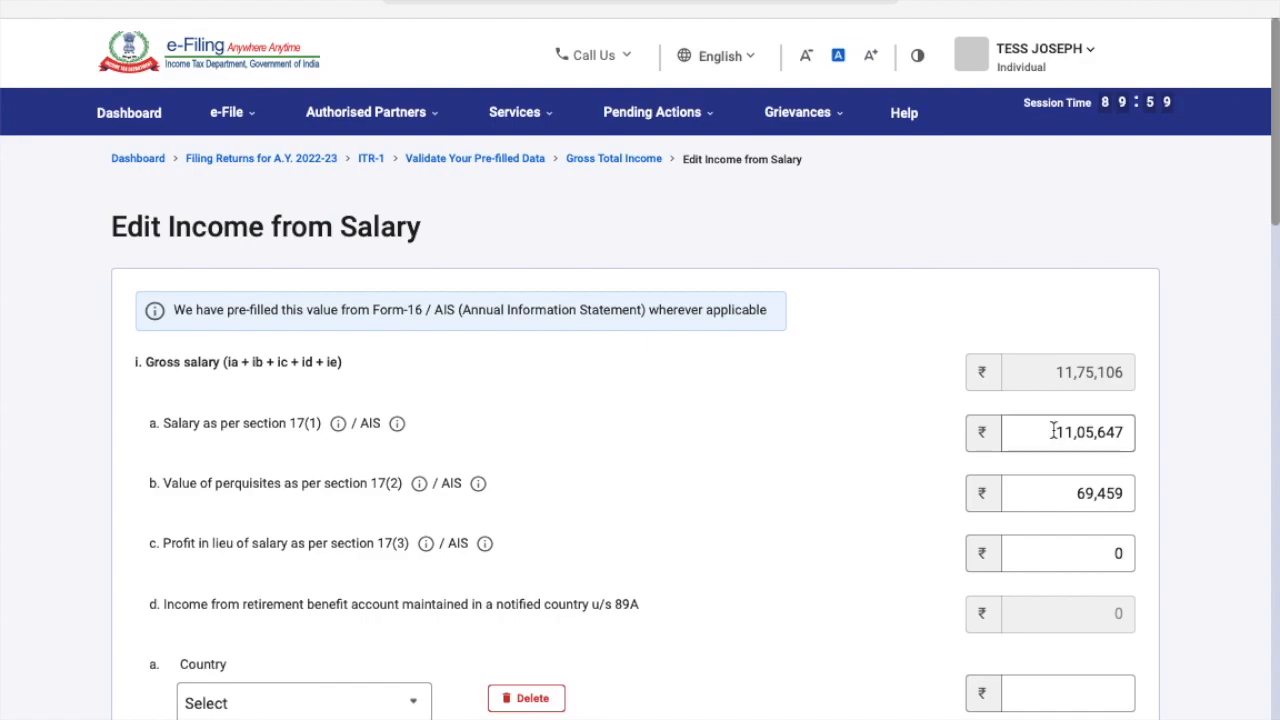
scroll(829, 515, "down", 2)
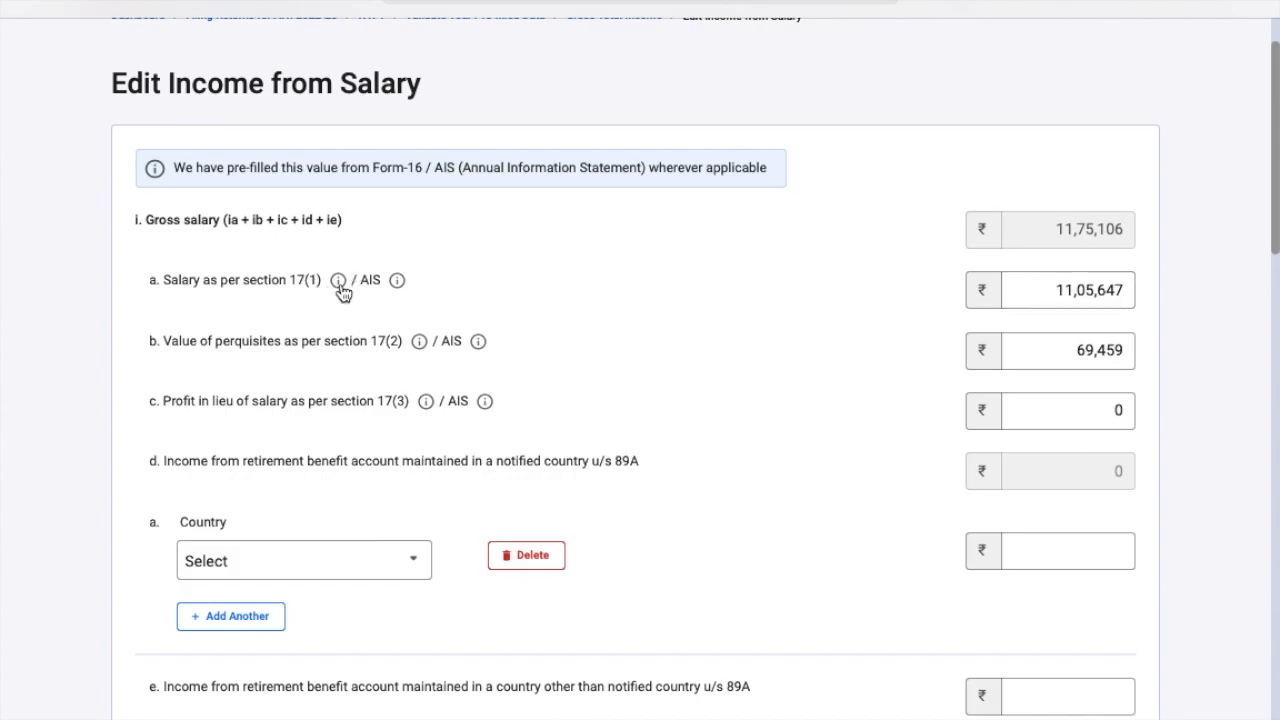
left_click(397, 283)
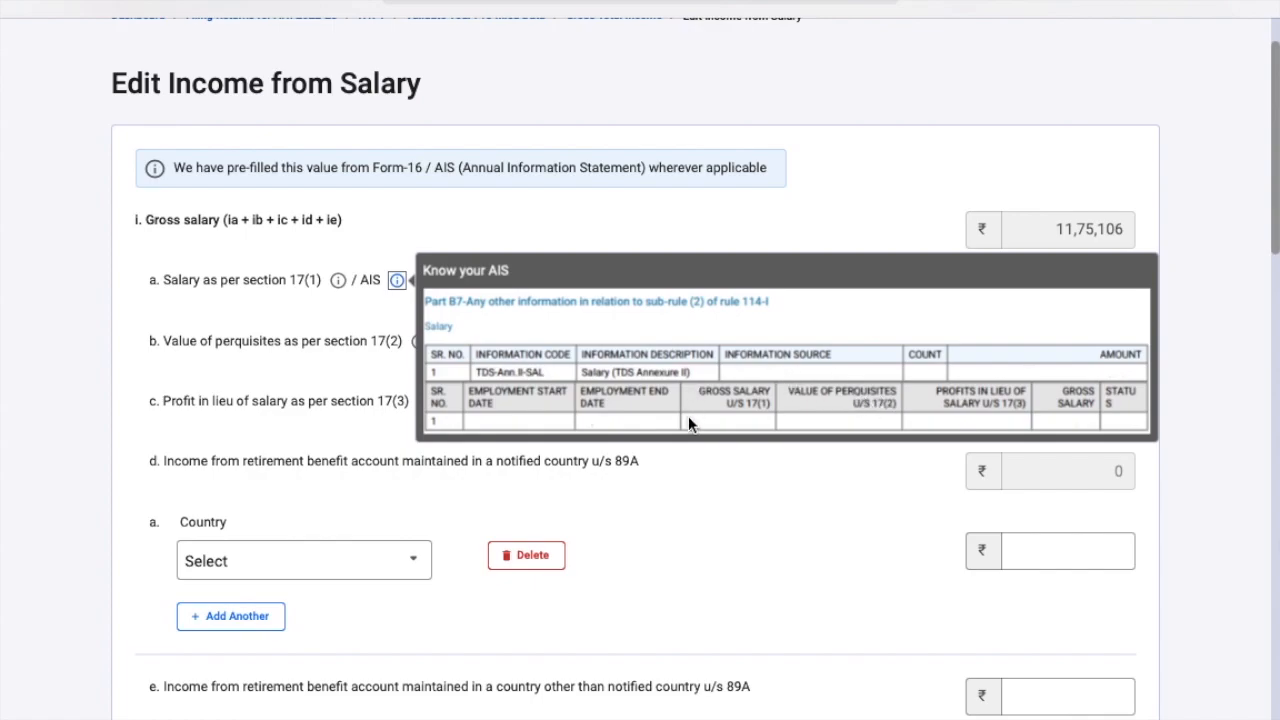
left_click(700, 462)
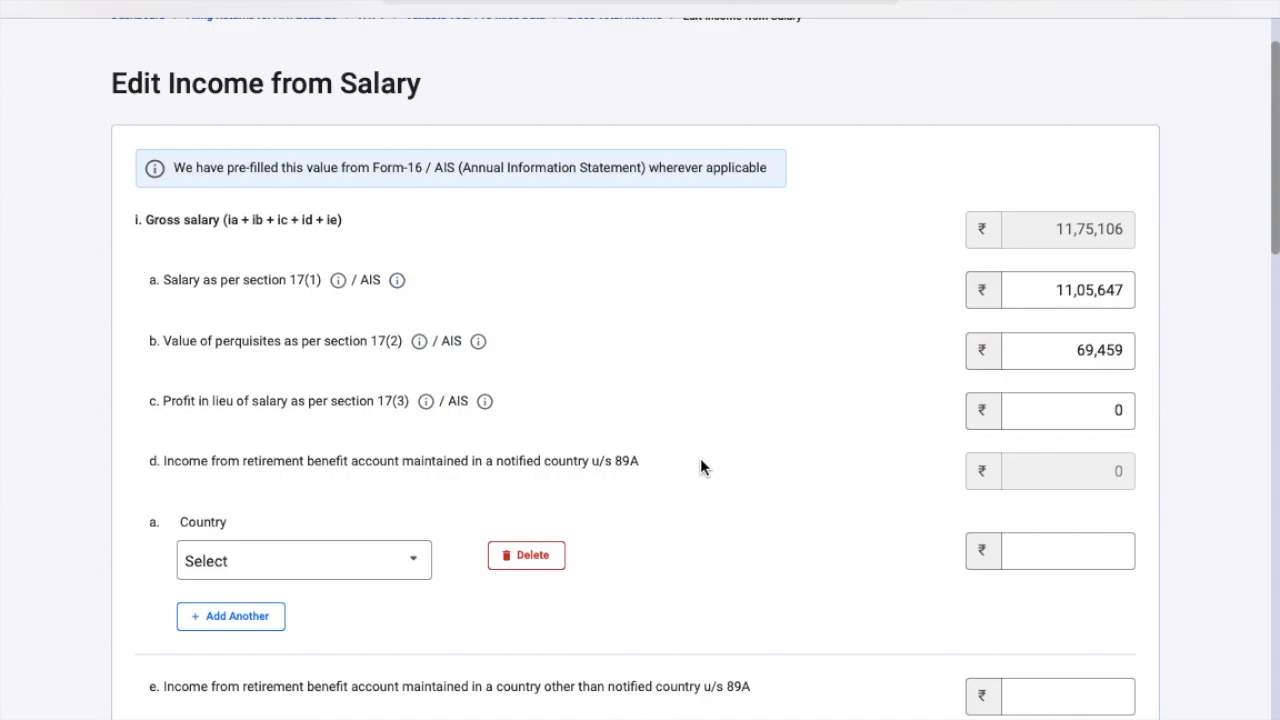
key("super+Tab")
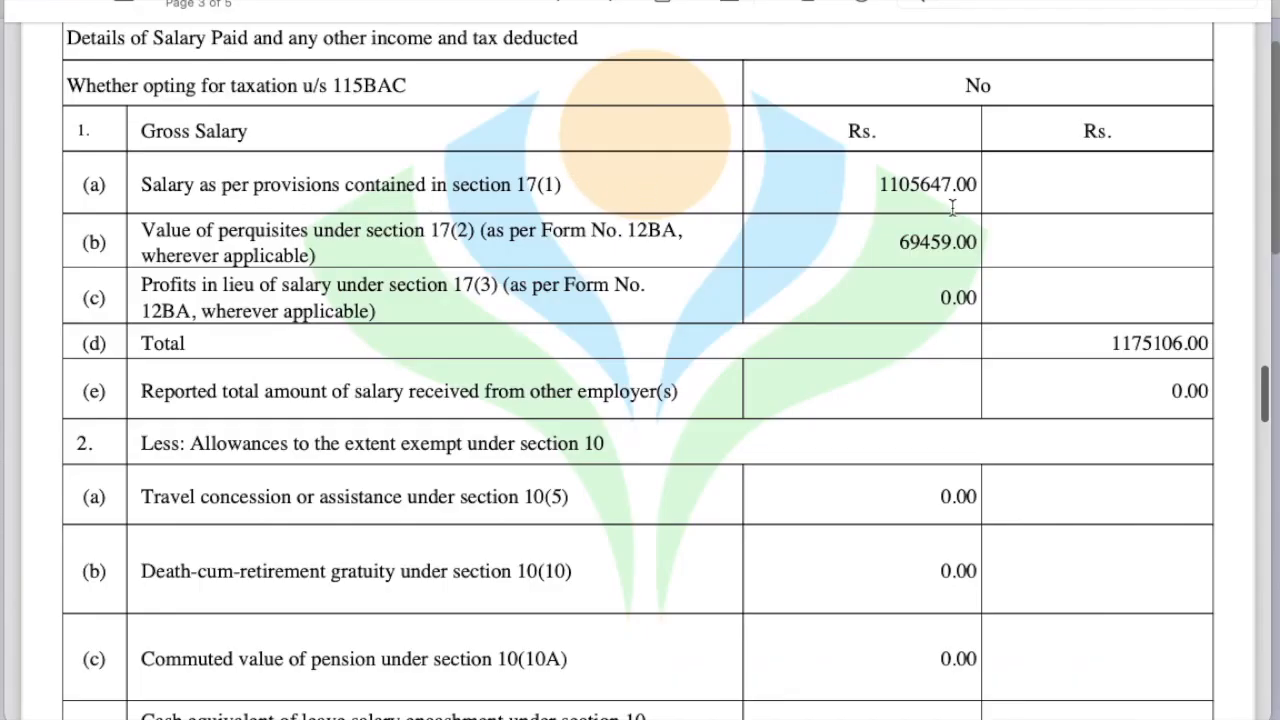
key("super+Tab")
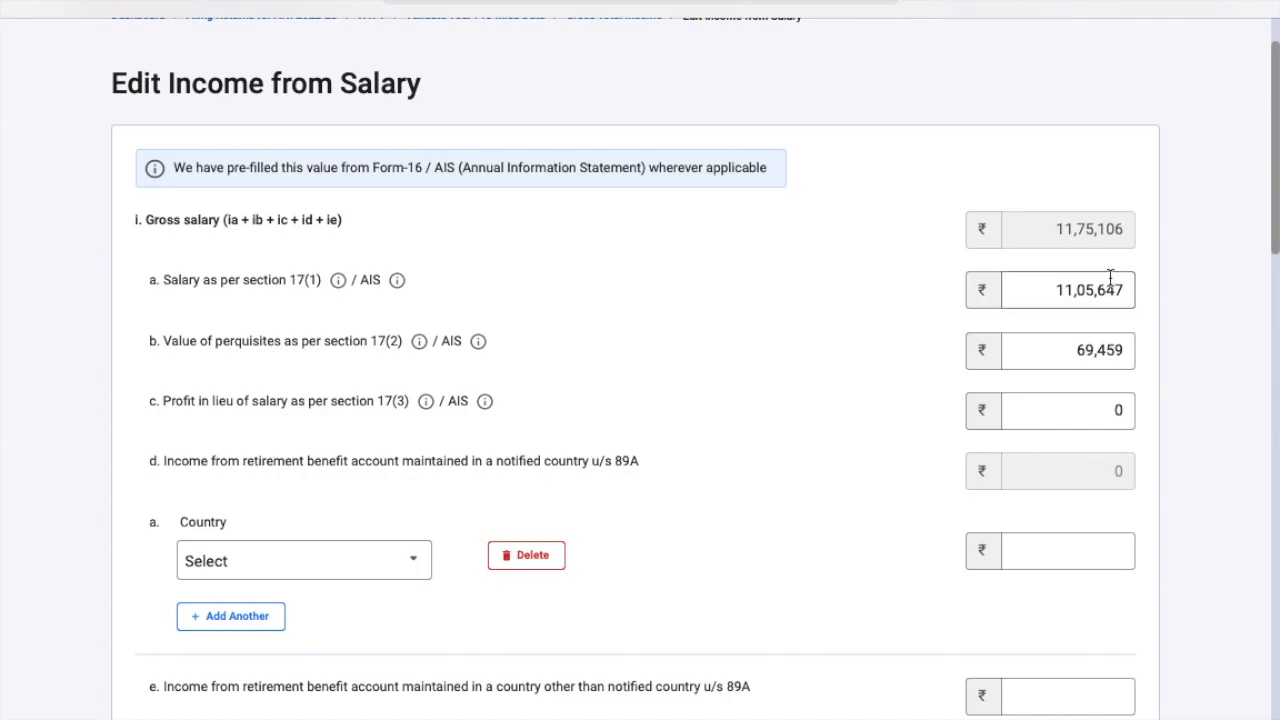
left_click(1122, 287)
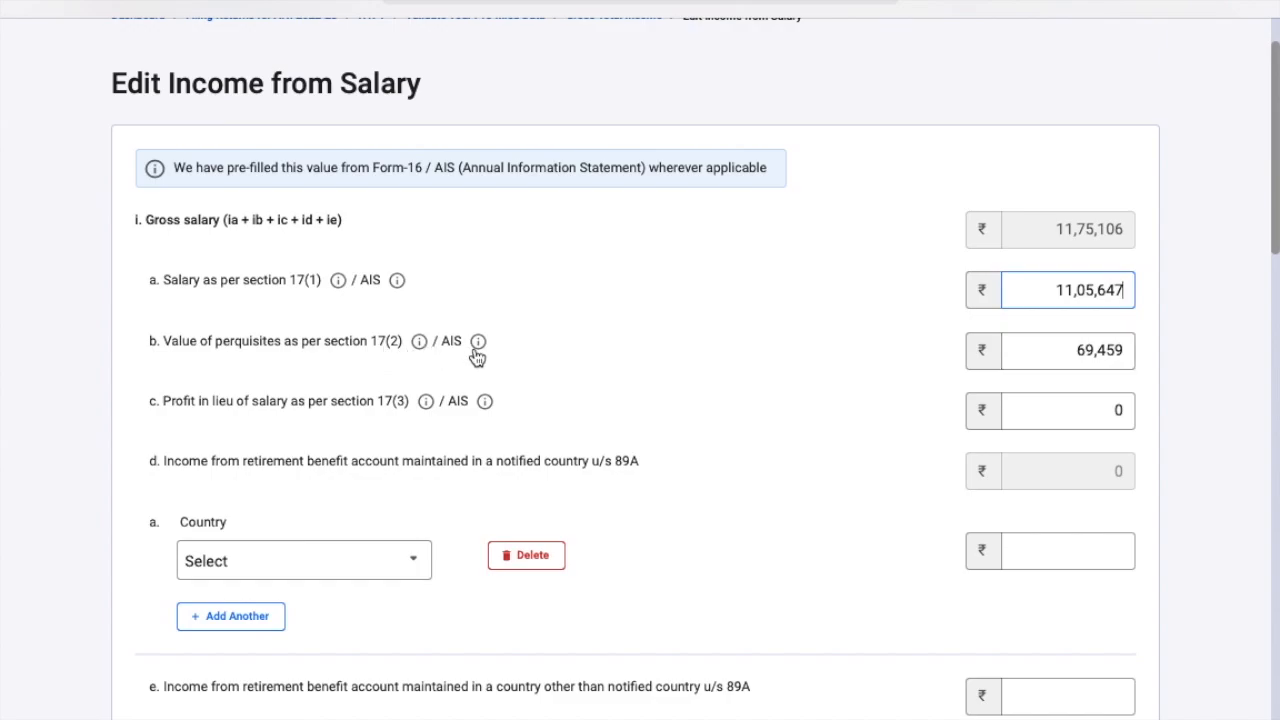
key("super+Tab")
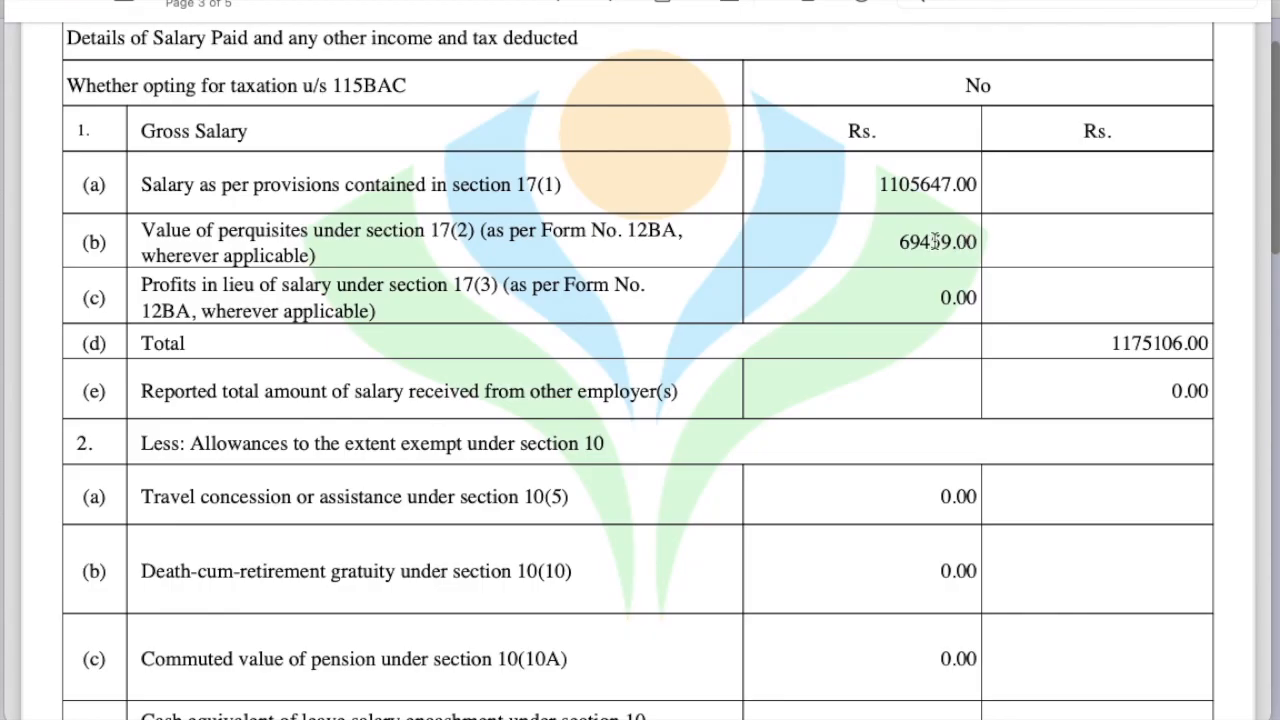
key("super+Tab")
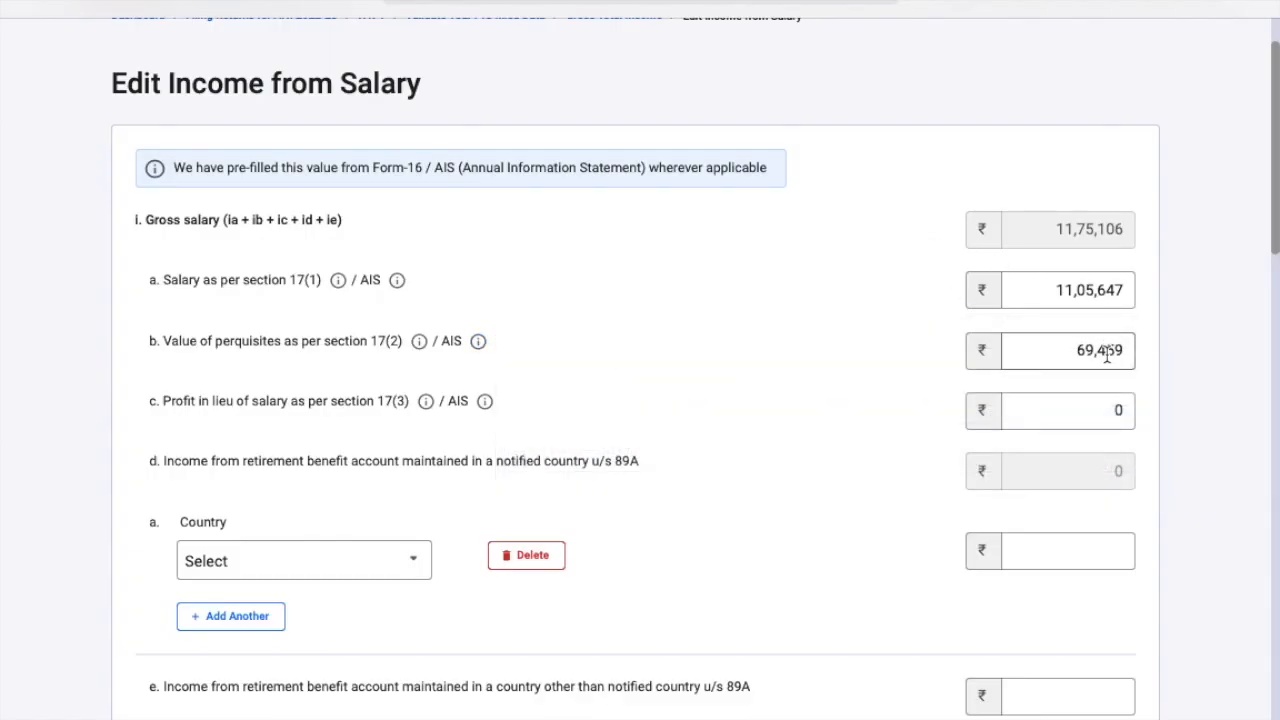
scroll(1107, 357, "down", 1)
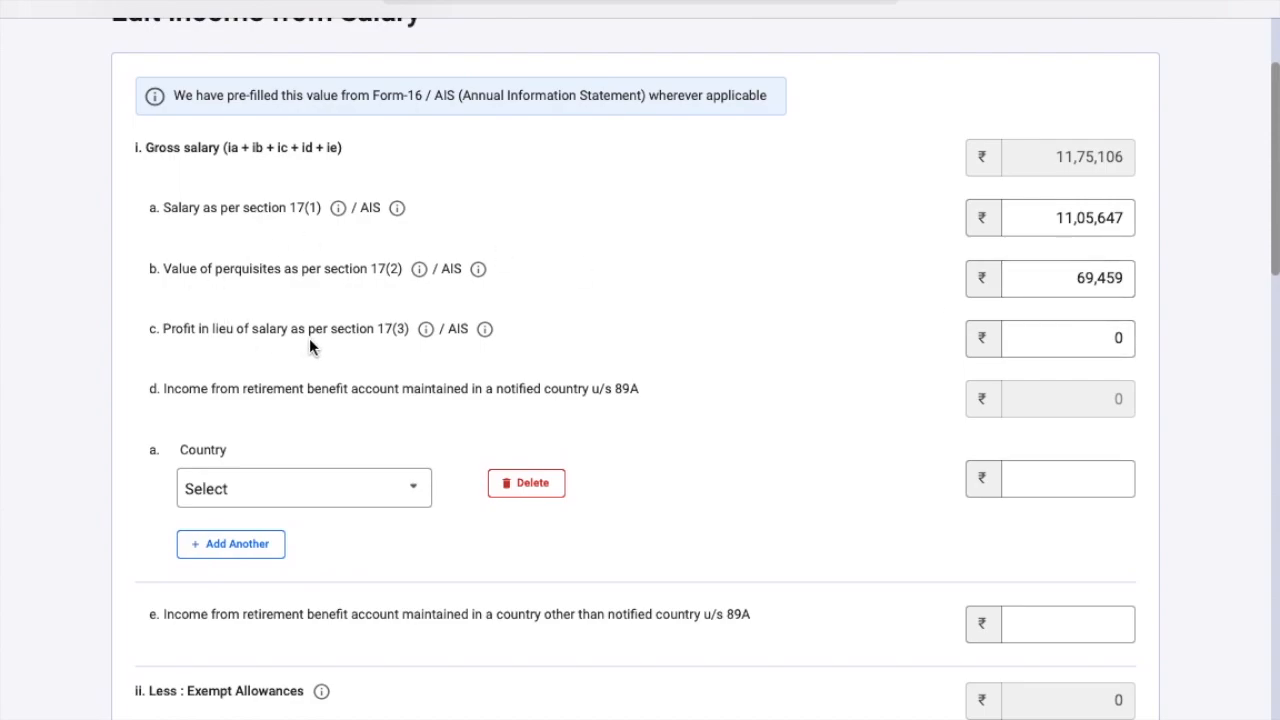
key("super+Tab")
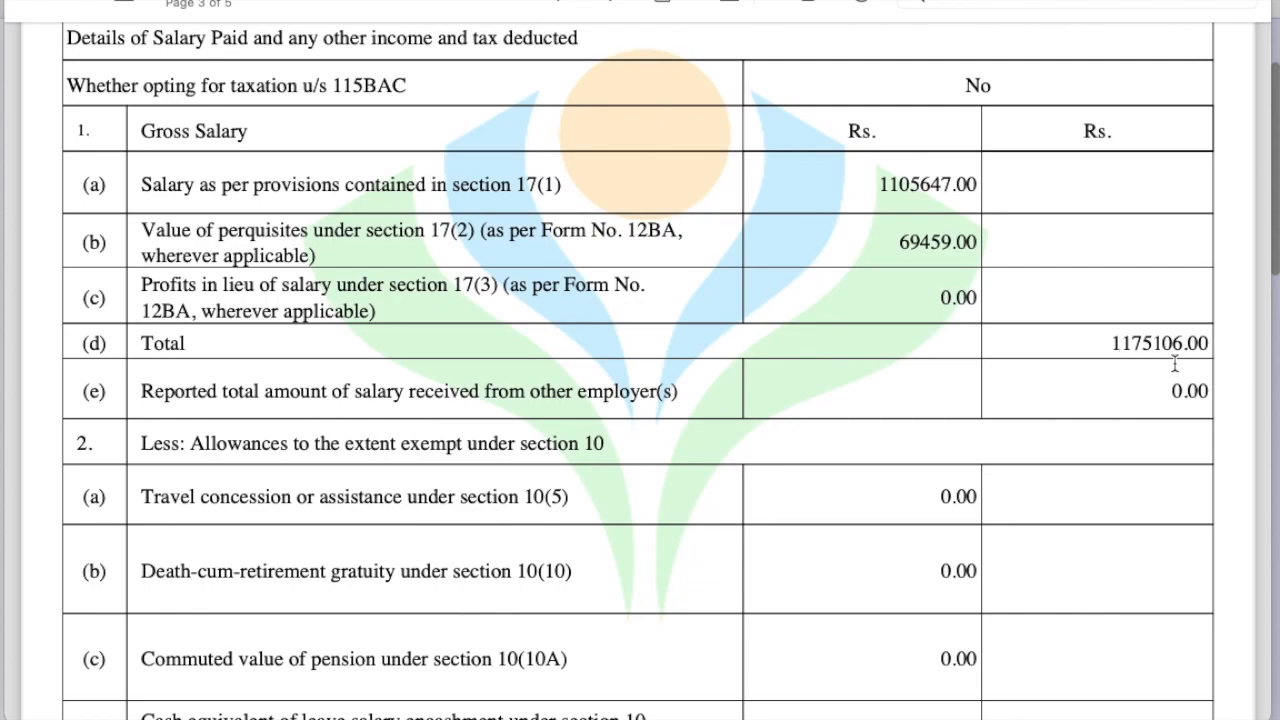
key("super+Tab")
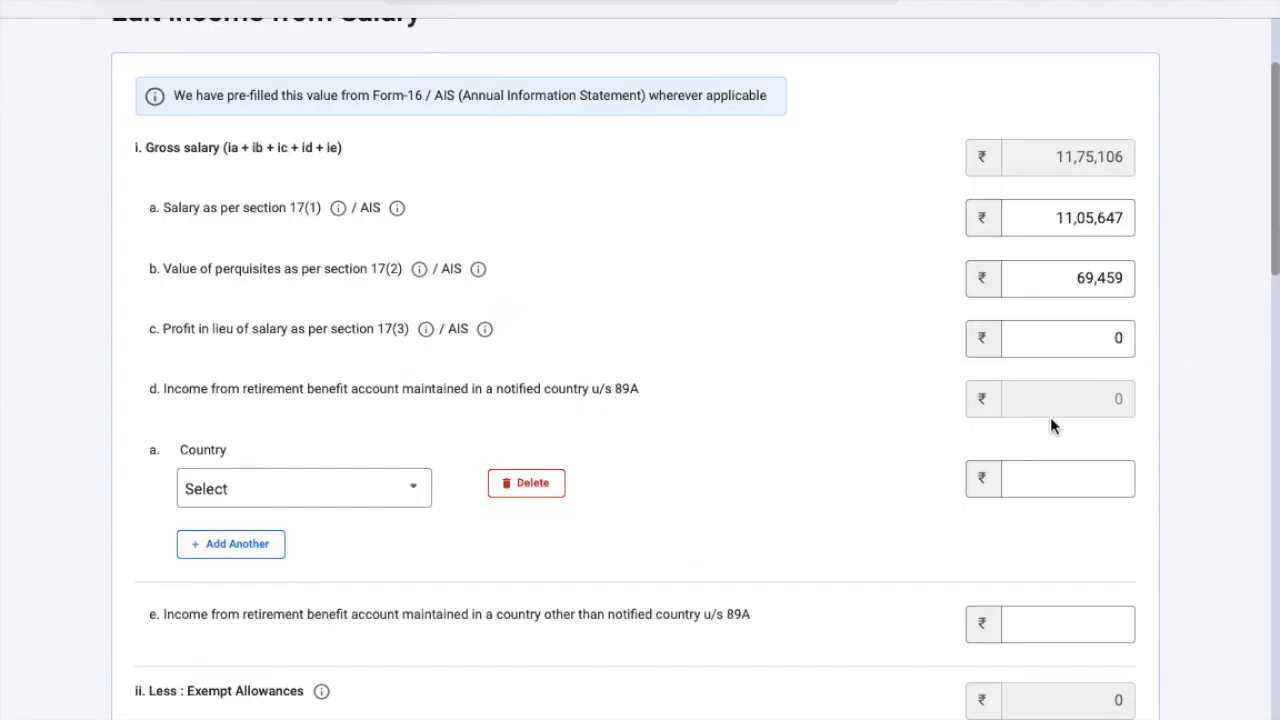
scroll(1050, 420, "down", 1)
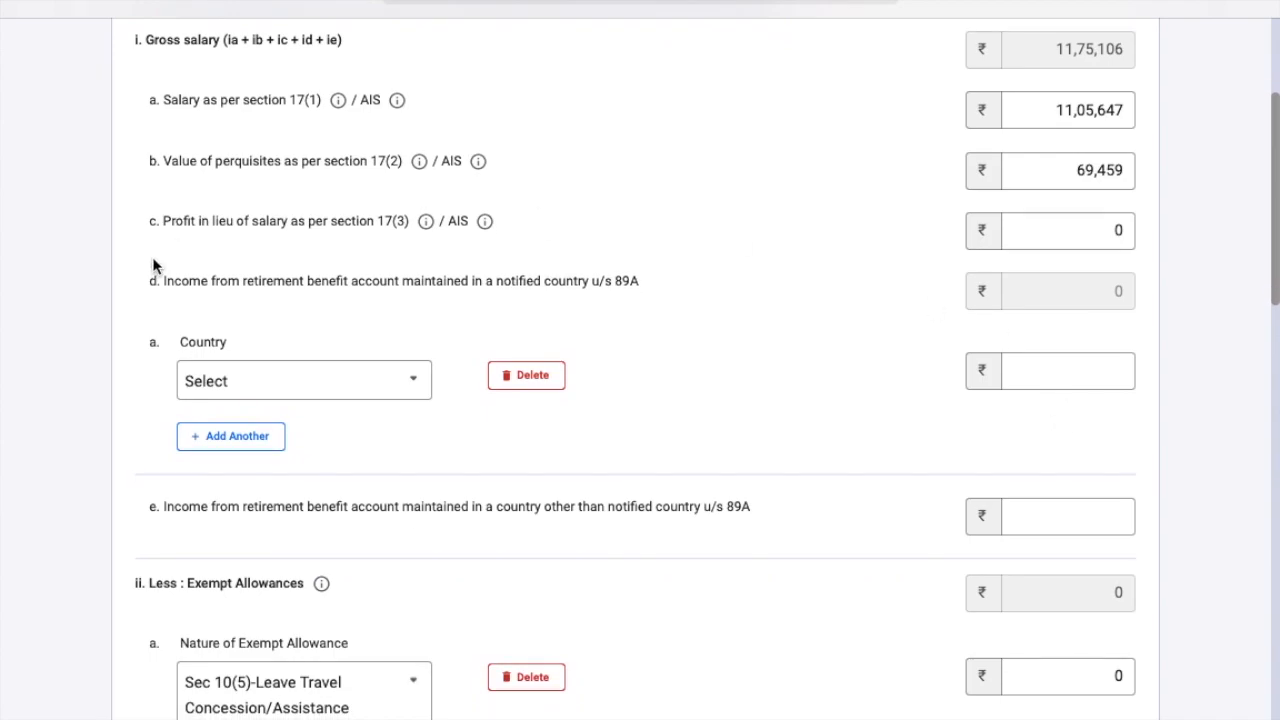
Pick Sec 10(5)-Leave Travel Concession/Assistance as the exempt allowance nature.
scroll(366, 438, "up", 3)
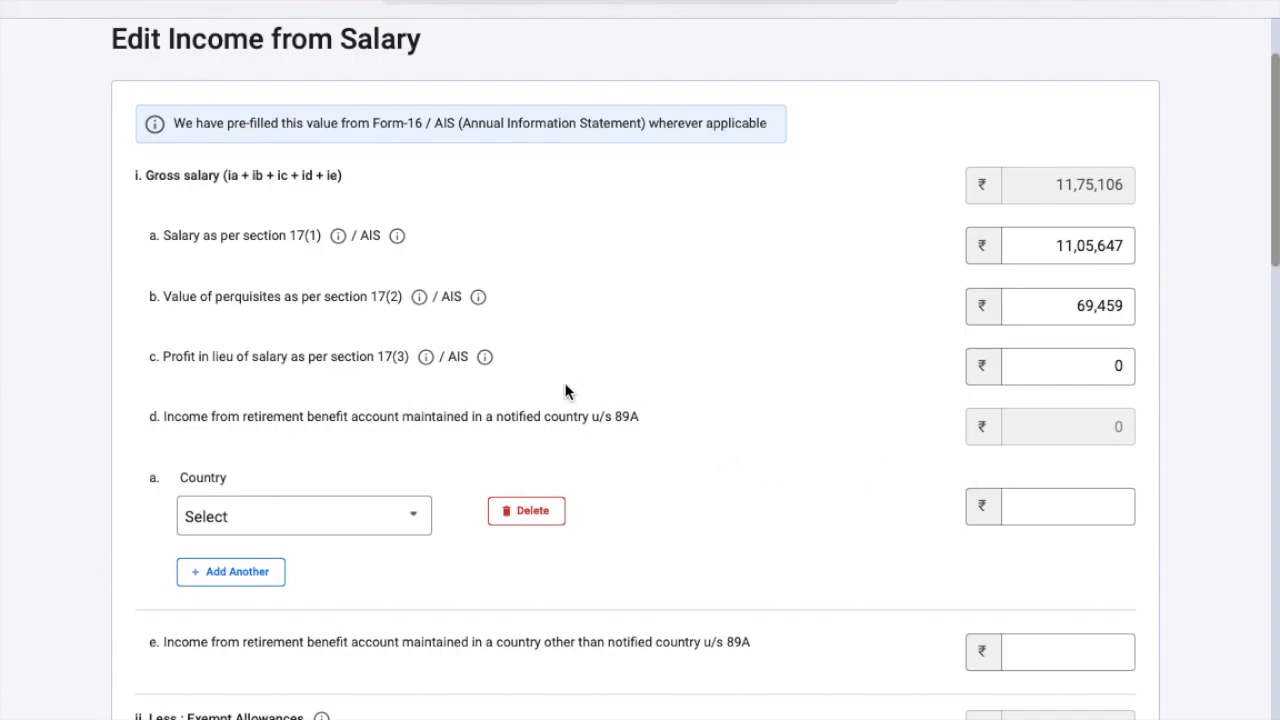
scroll(698, 440, "down", 2)
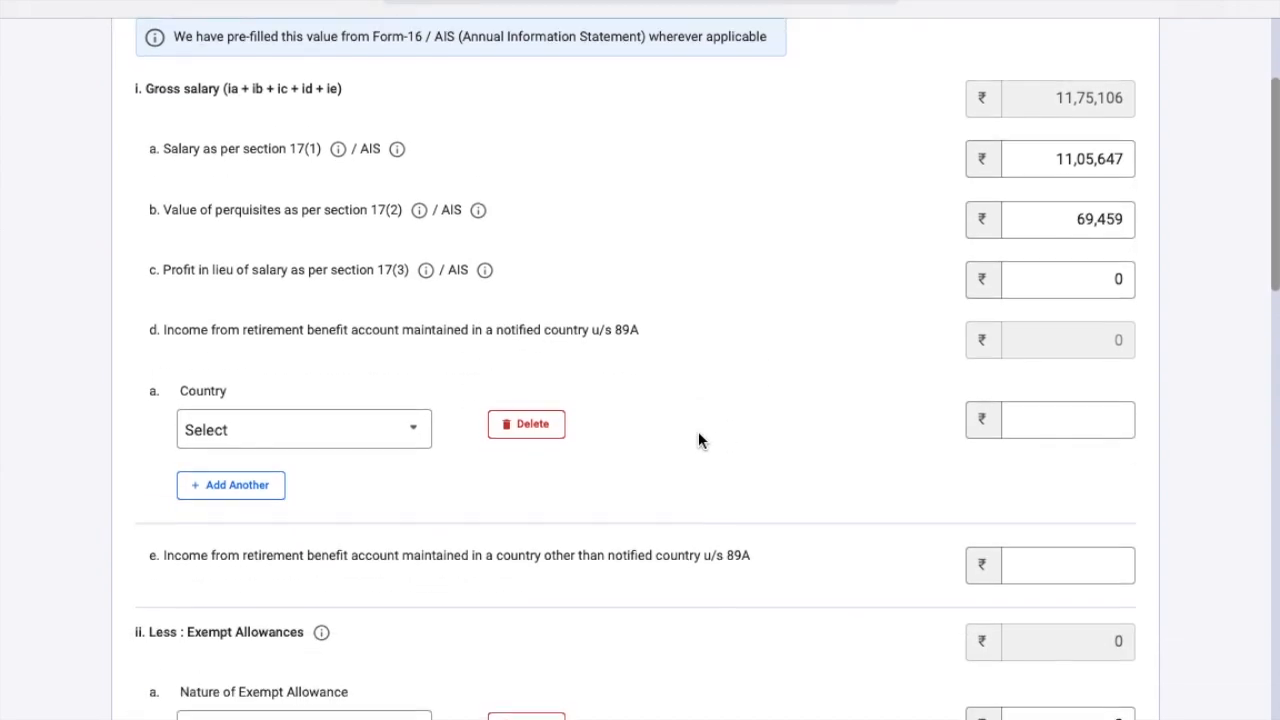
scroll(698, 436, "down", 3)
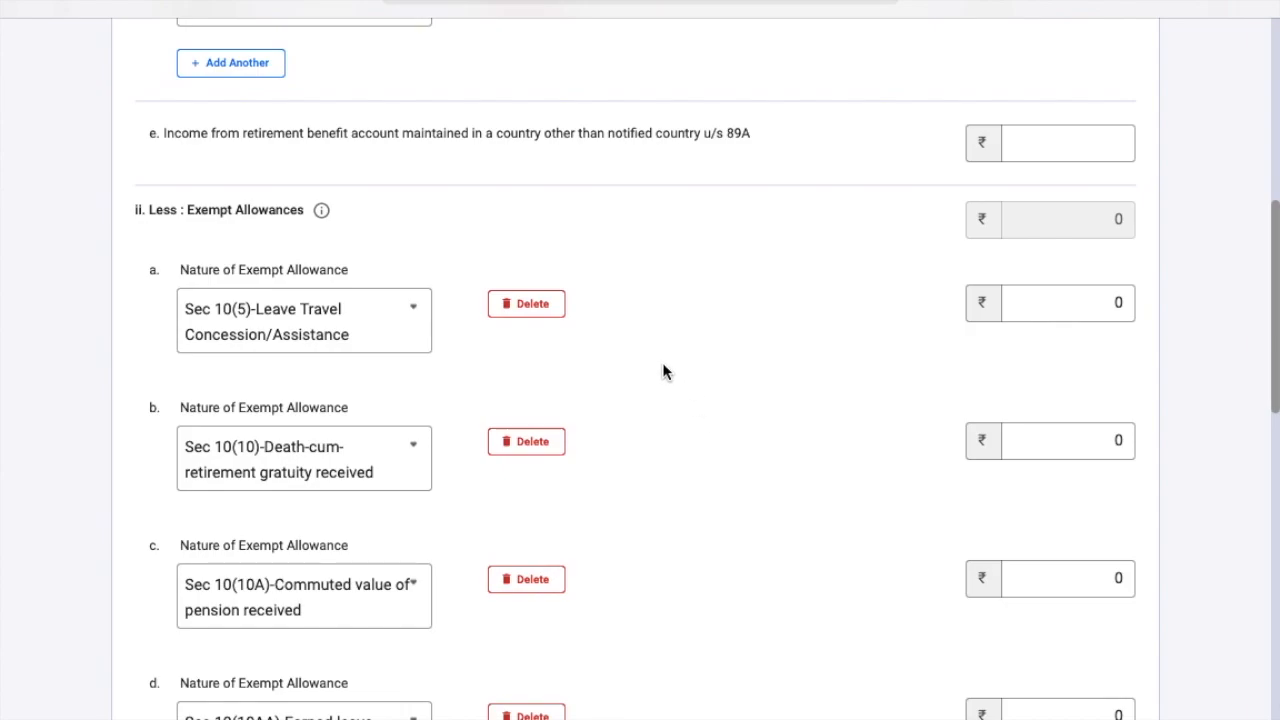
scroll(662, 372, "down", 2)
scroll(662, 372, "up", 1)
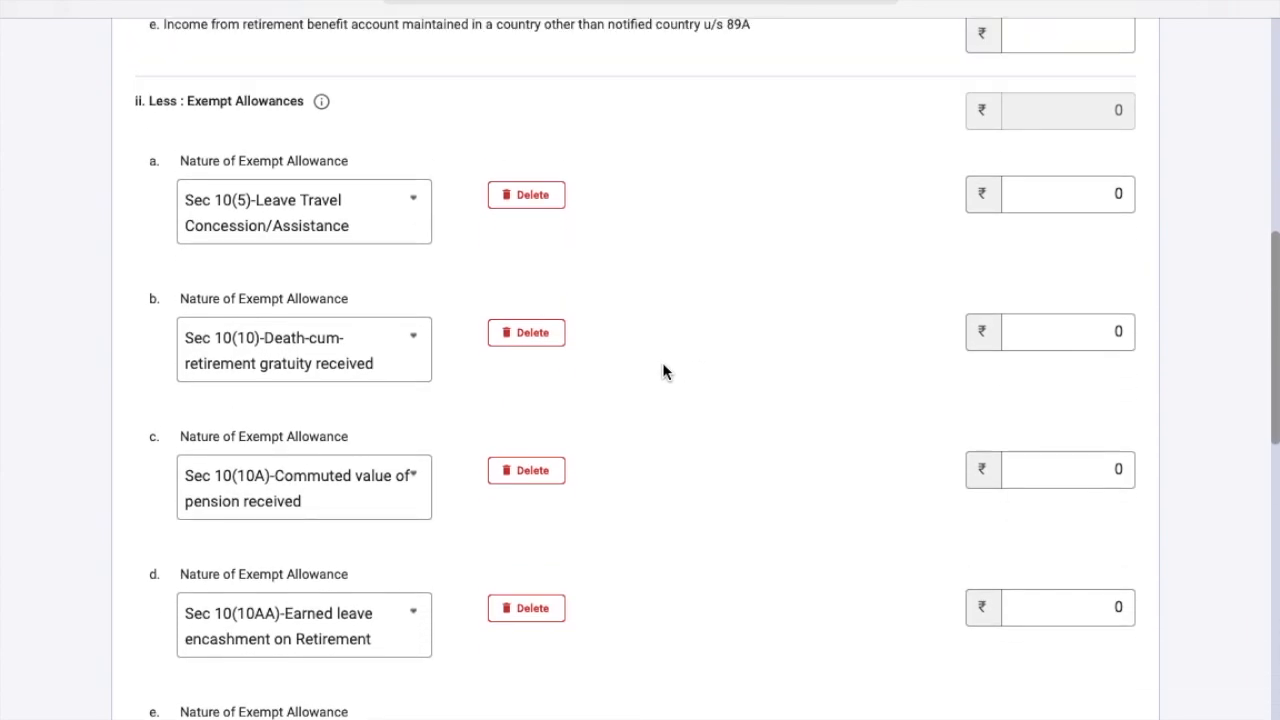
scroll(662, 372, "down", 2)
scroll(662, 372, "up", 5)
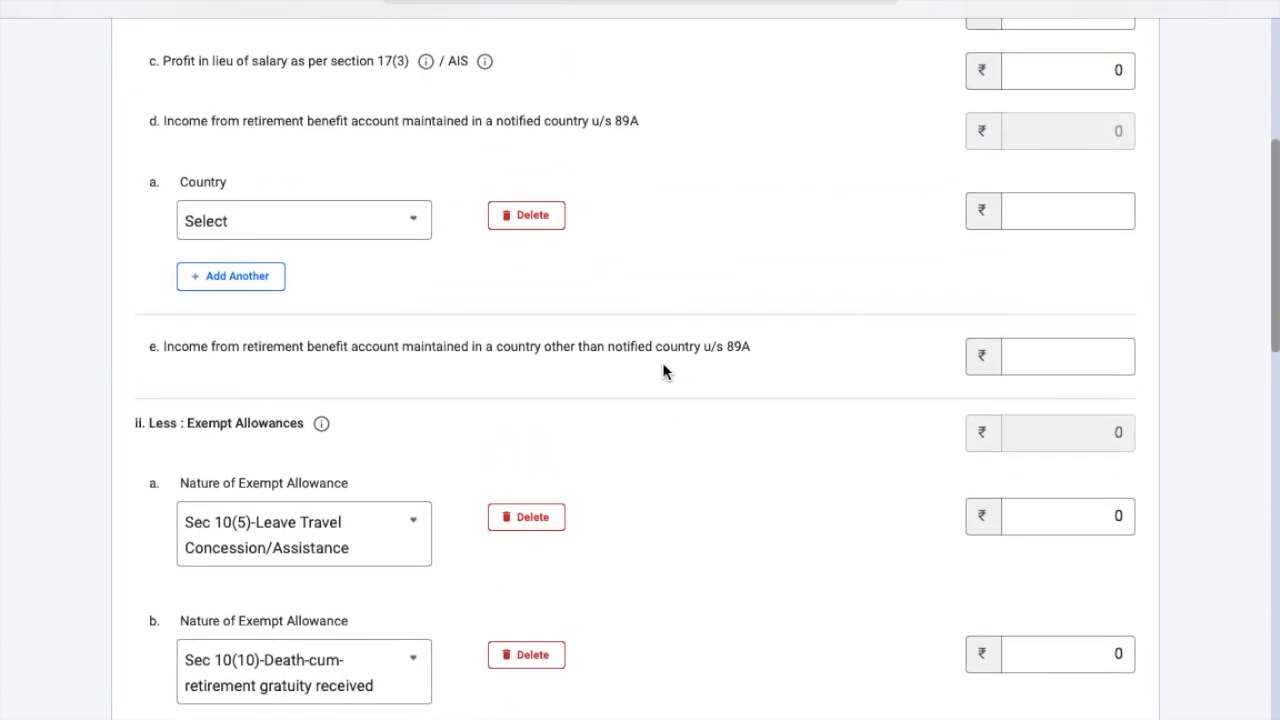
scroll(662, 372, "down", 1)
scroll(662, 372, "down", 1)
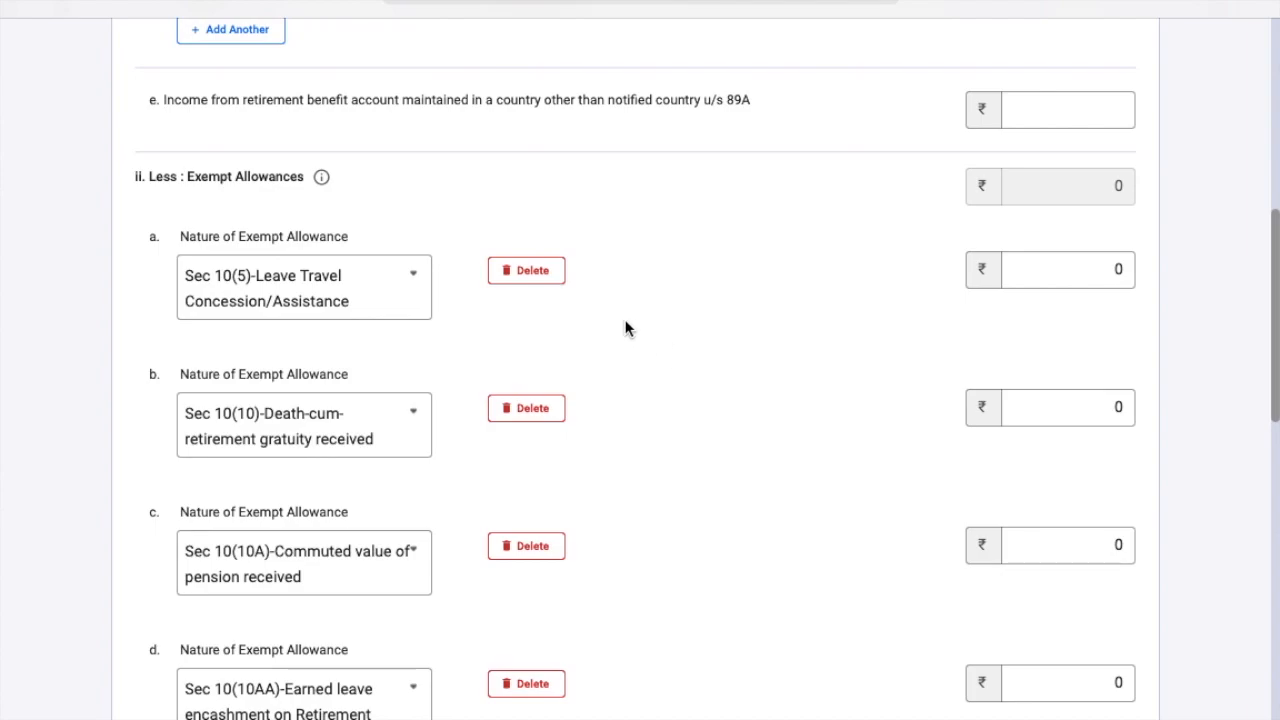
left_click(350, 292)
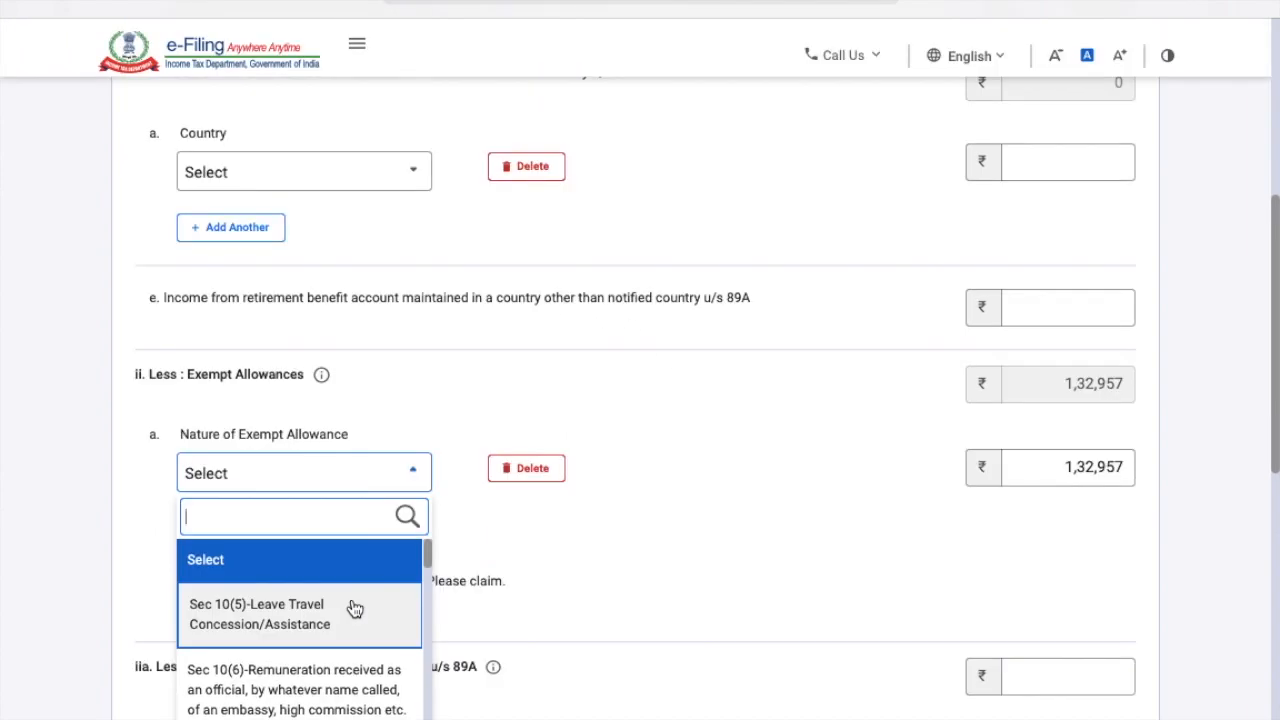
scroll(354, 608, "down", 2)
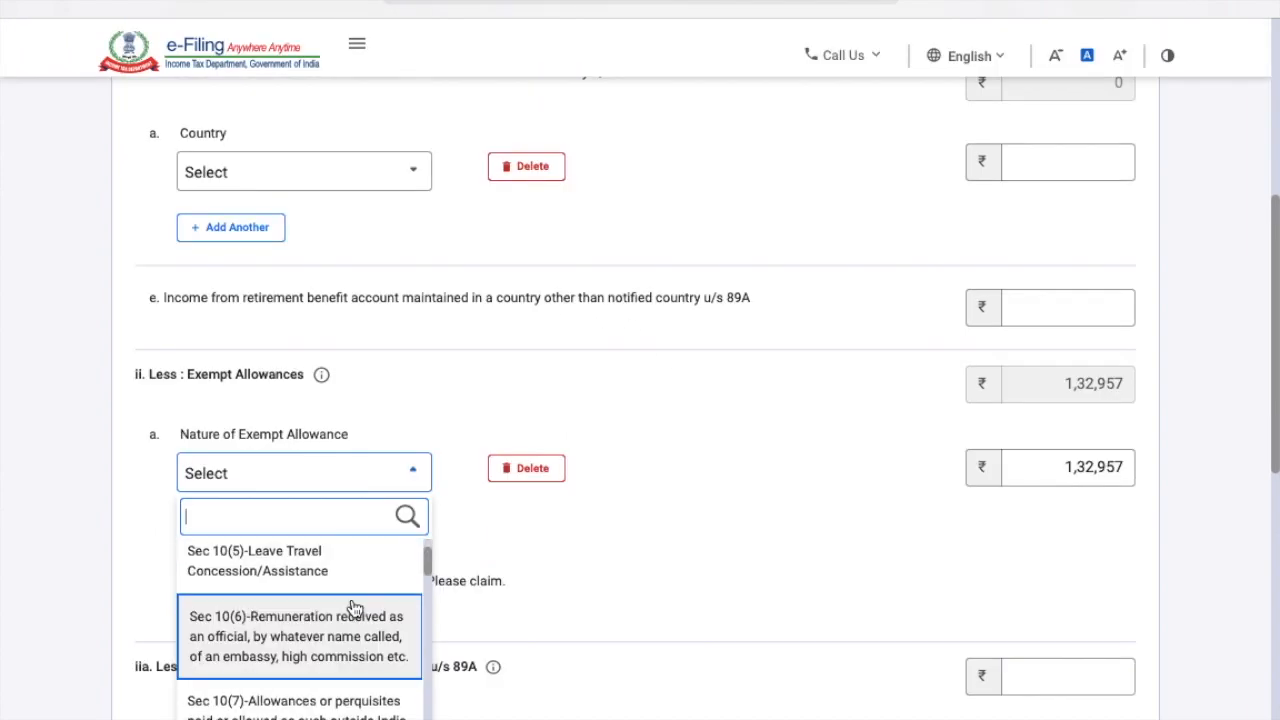
scroll(354, 608, "down", 1)
scroll(354, 608, "up", 2)
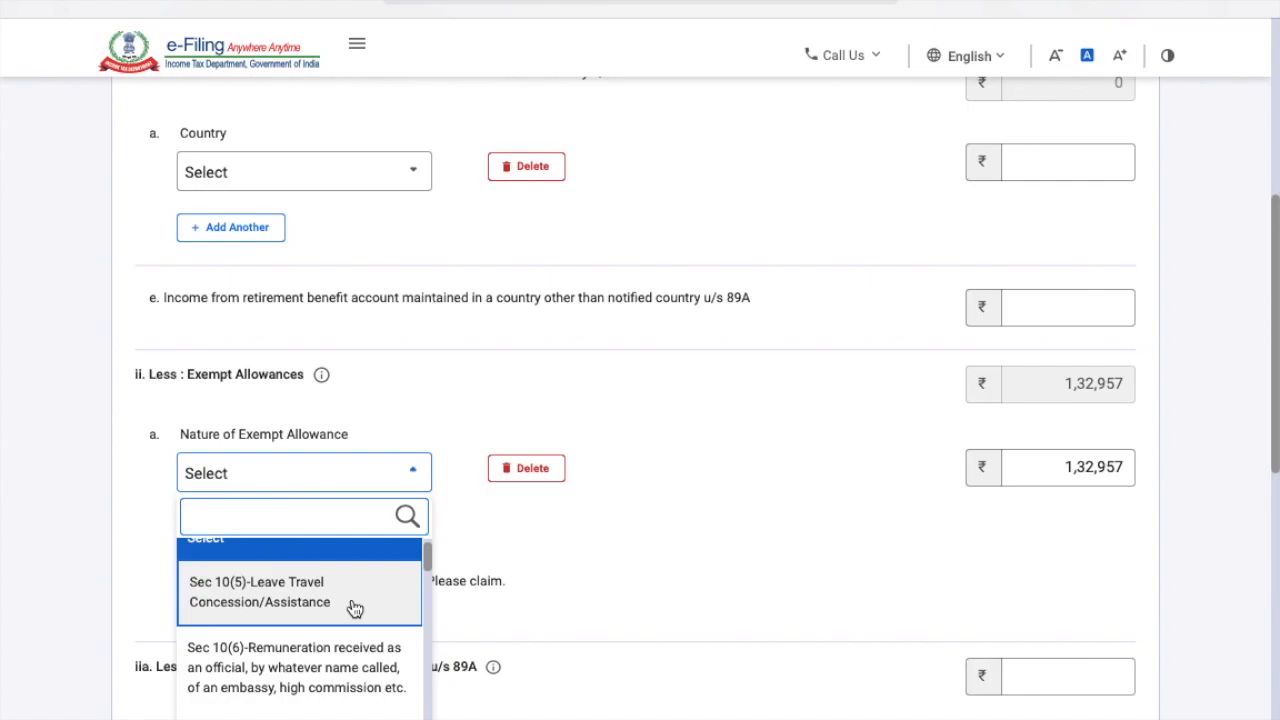
left_click(355, 605)
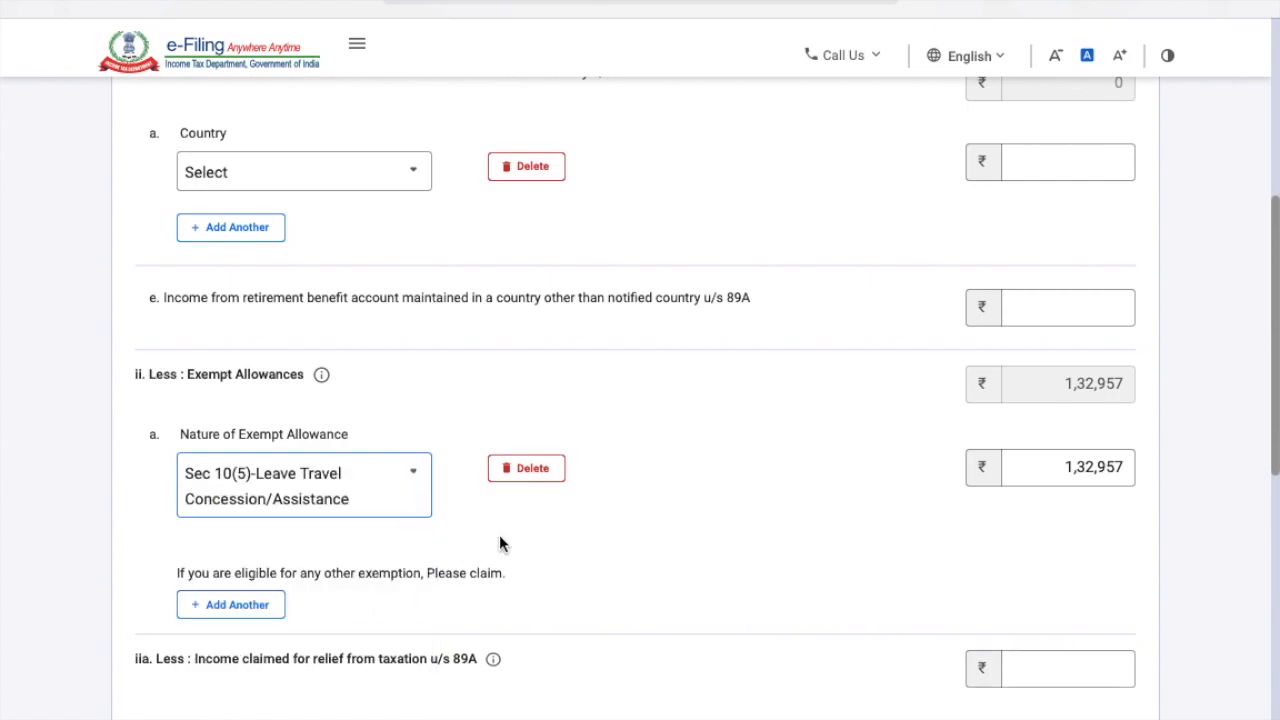
Change the exempt allowance nature to Any Other and move into the Description box.
left_click(415, 502)
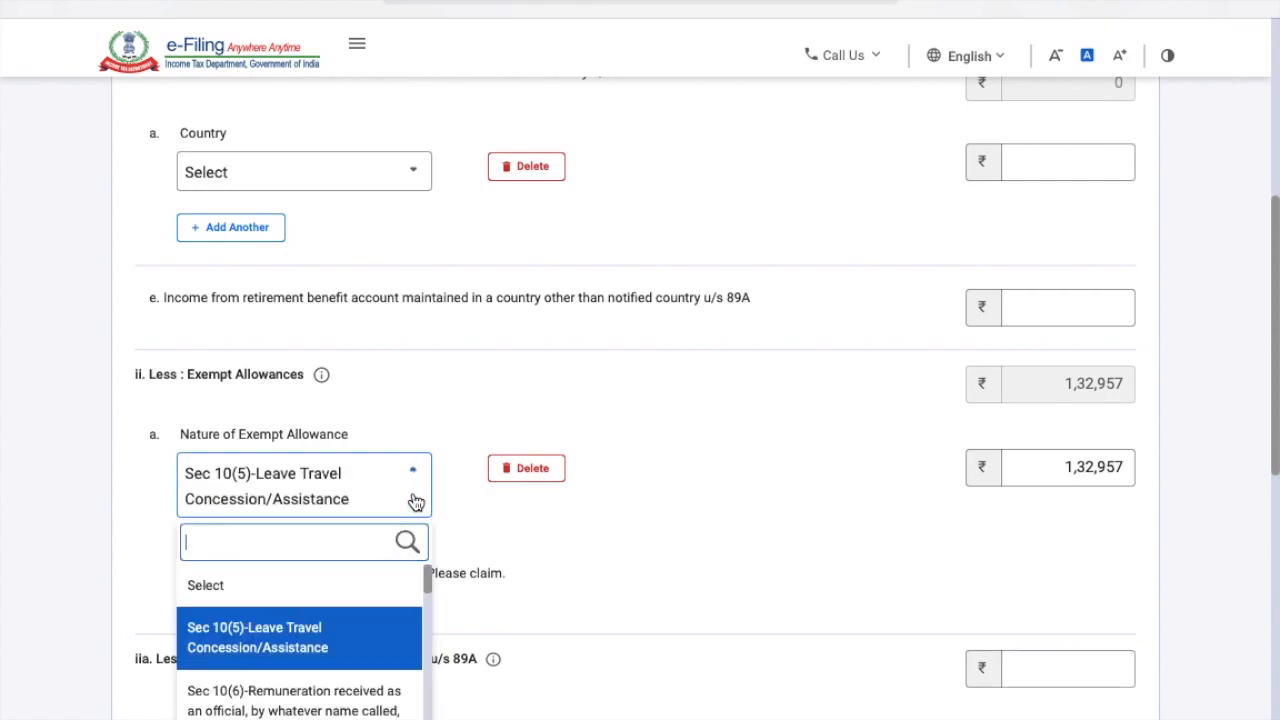
scroll(365, 645, "down", 1)
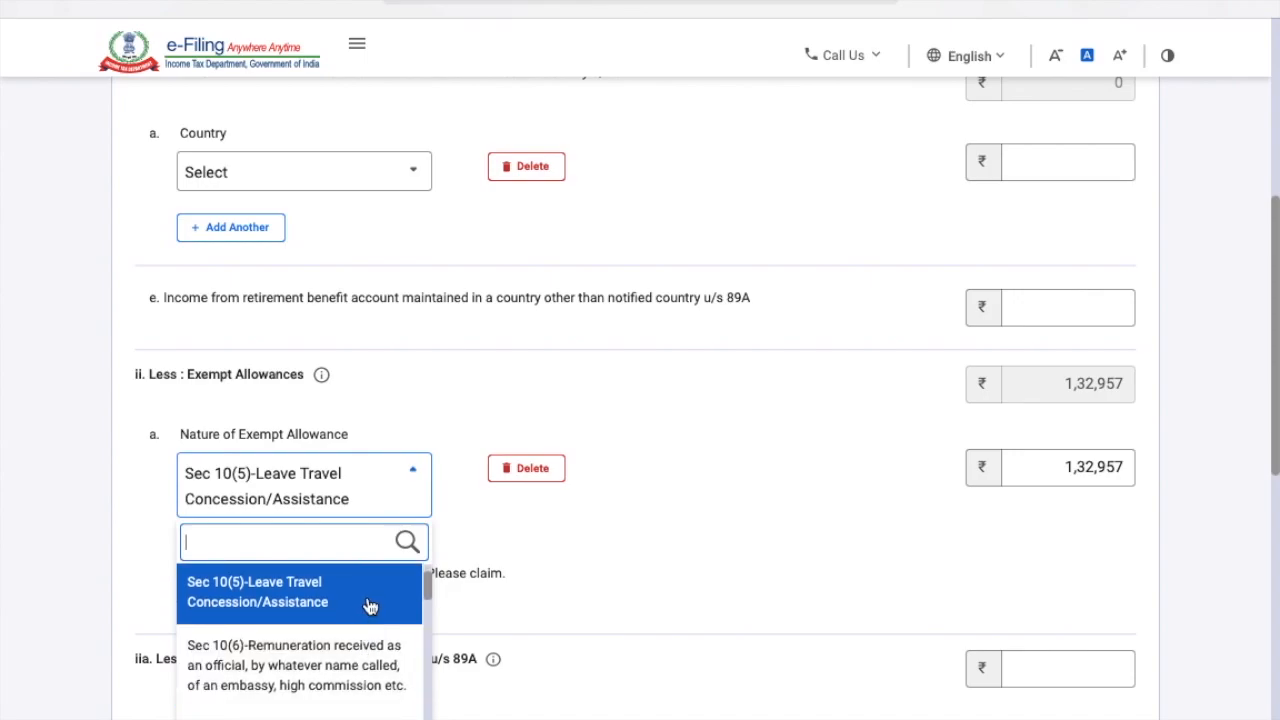
scroll(366, 608, "down", 3)
scroll(368, 608, "down", 2)
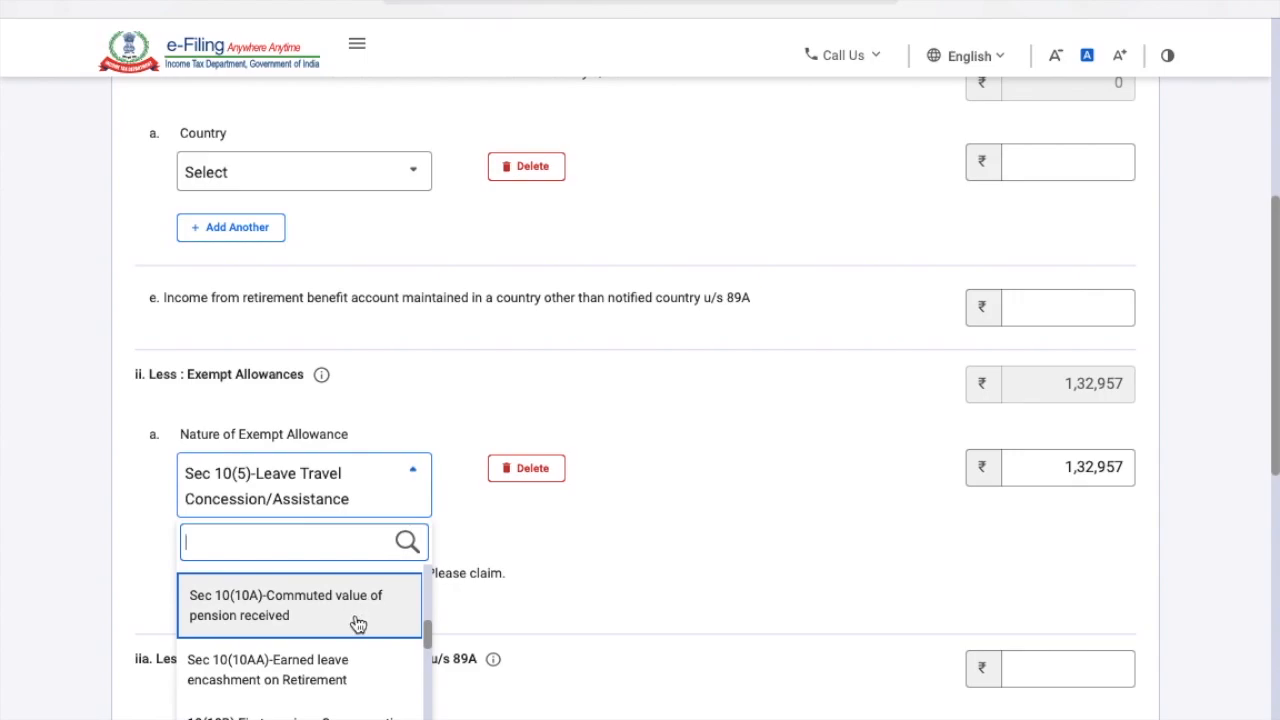
scroll(358, 620, "down", 1)
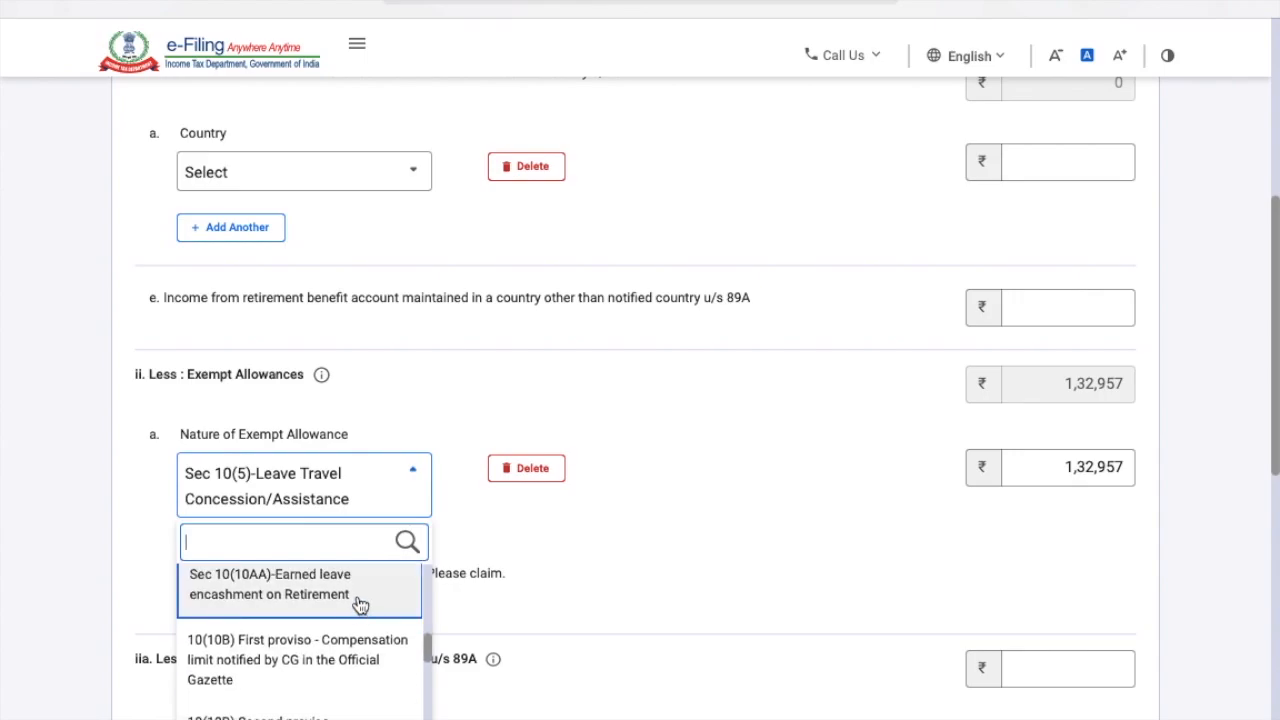
scroll(360, 605, "down", 2)
scroll(360, 605, "down", 2)
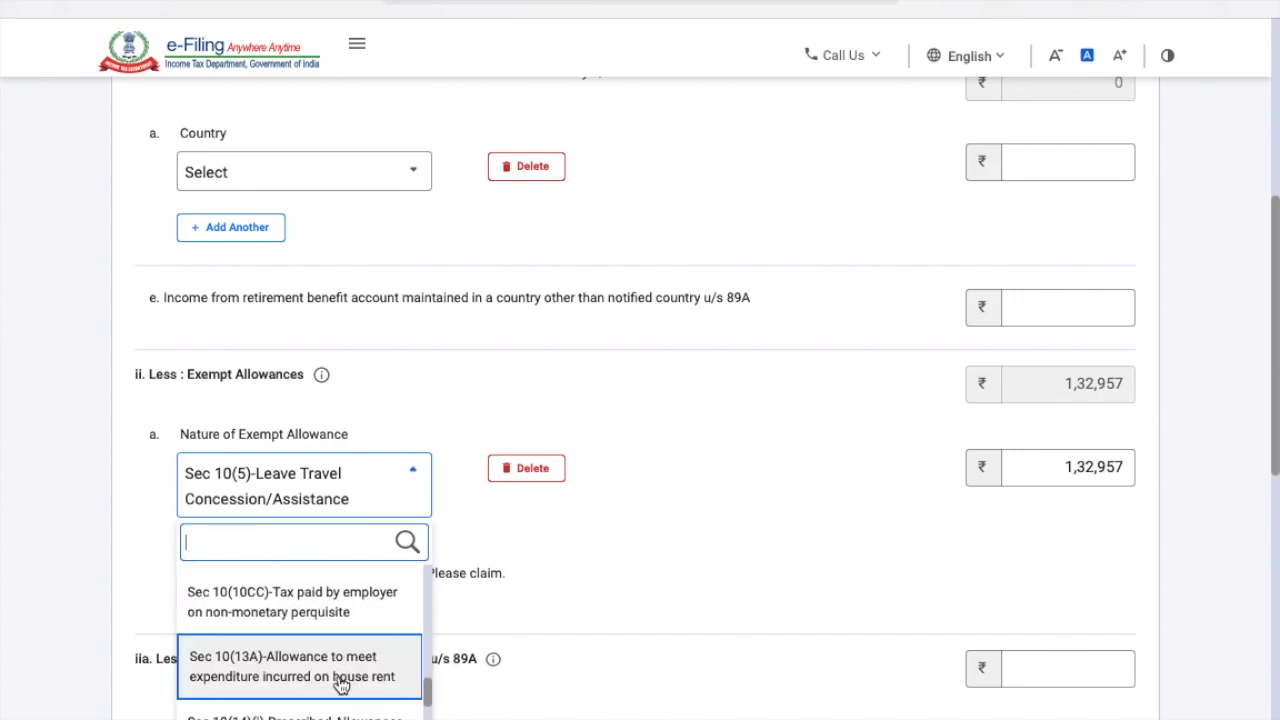
scroll(340, 684, "down", 2)
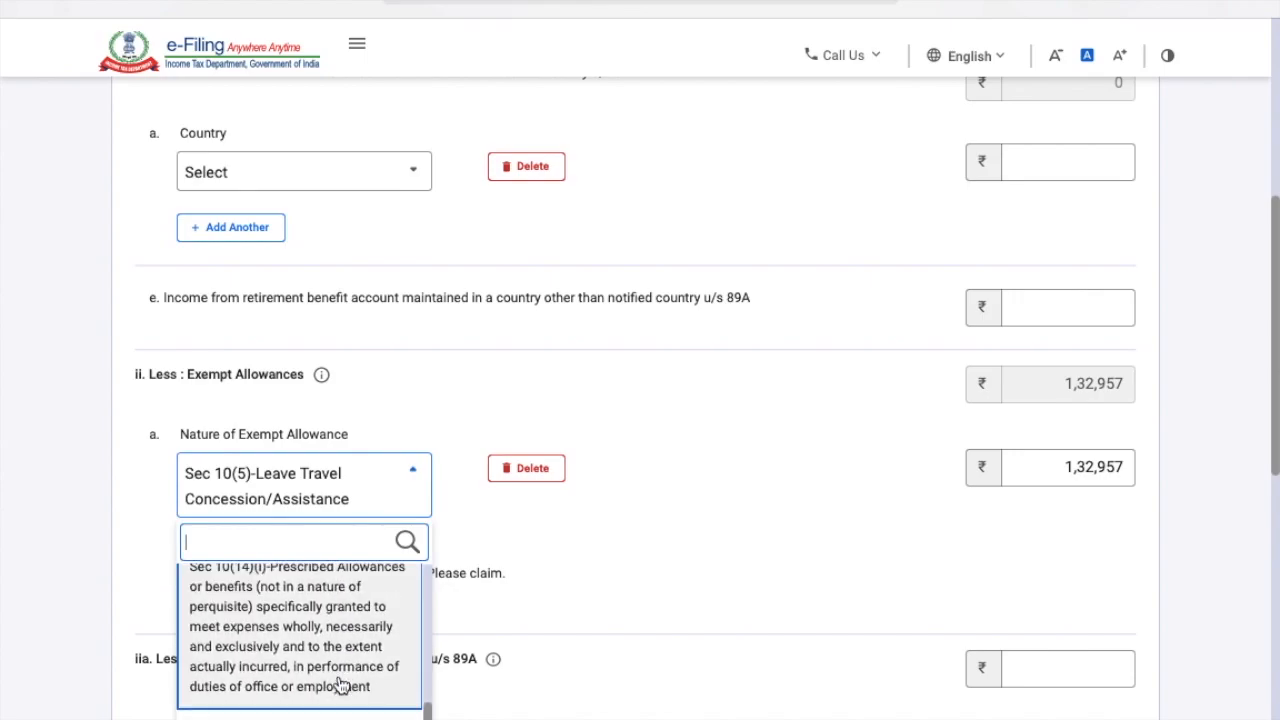
scroll(340, 674, "down", 2)
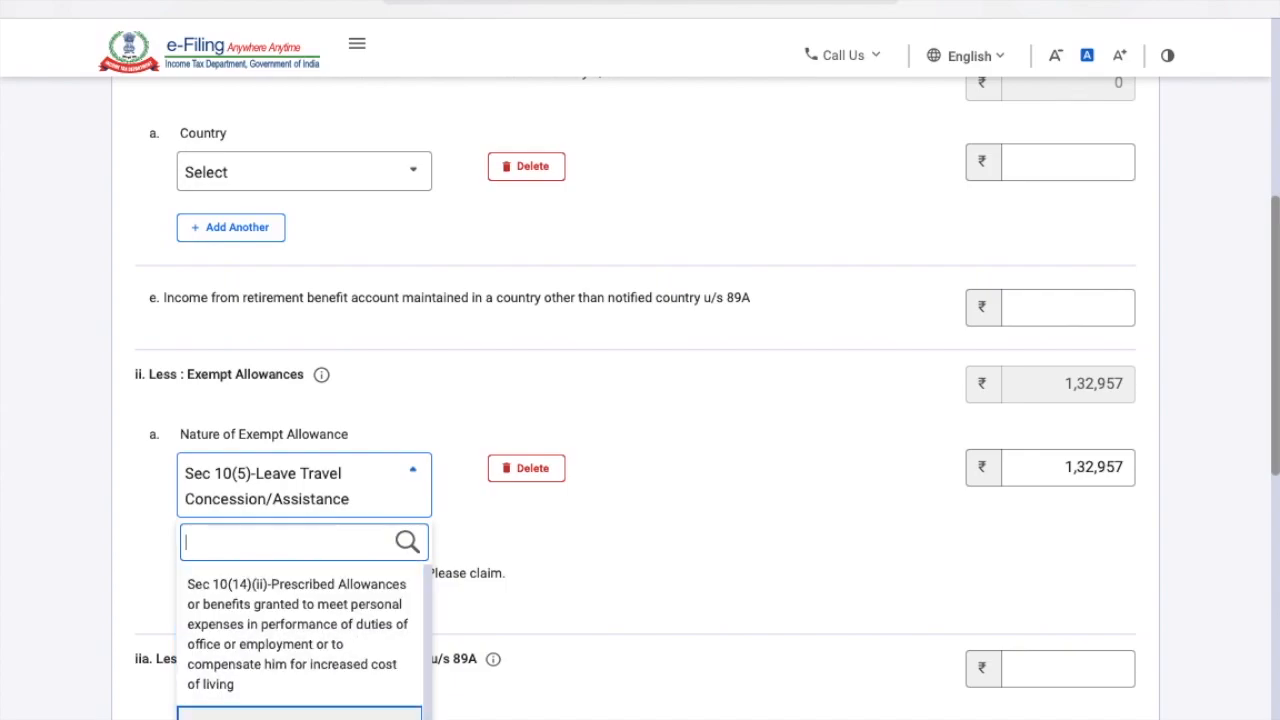
left_click(330, 712)
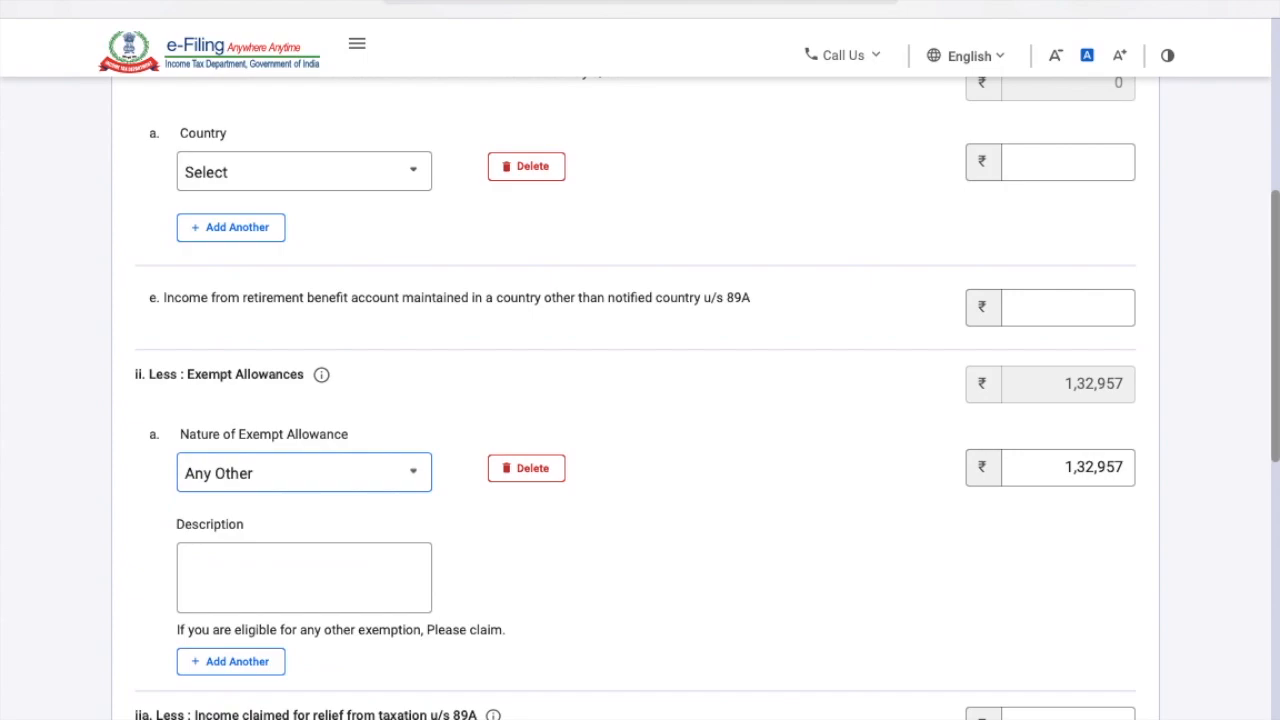
left_click(301, 589)
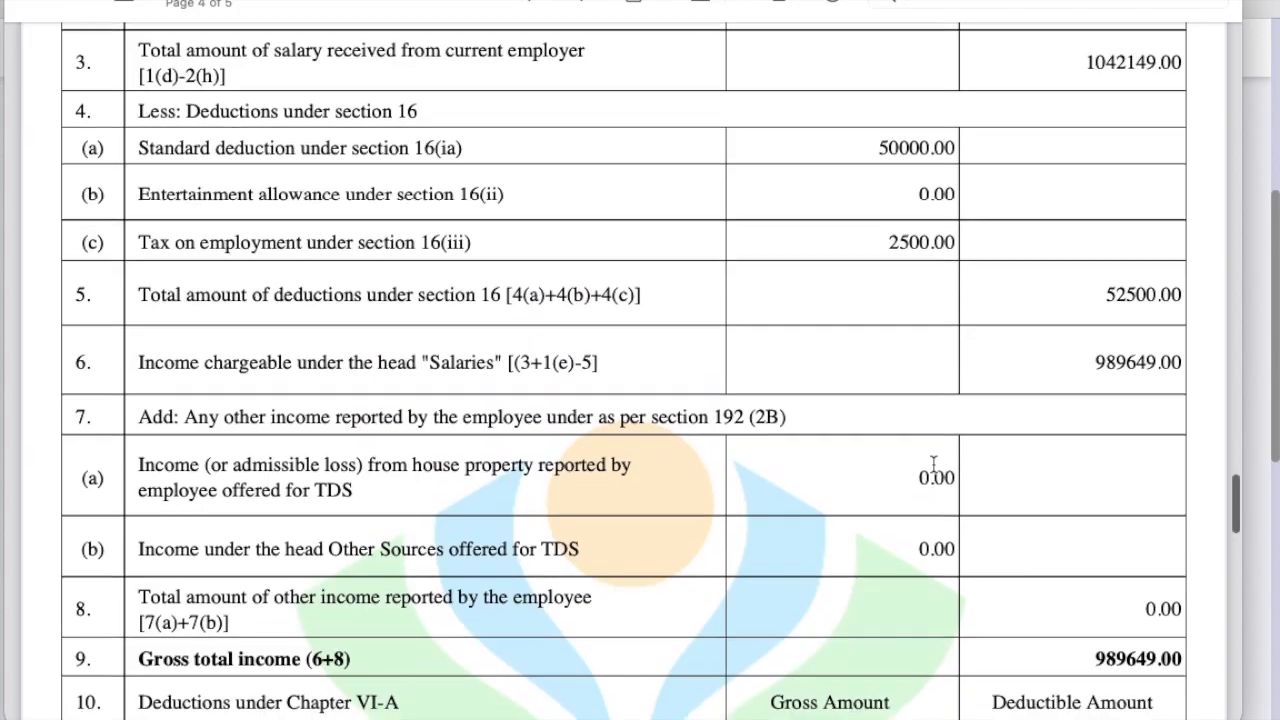
scroll(932, 464, "down", 3)
scroll(932, 464, "up", 3)
scroll(932, 464, "up", 15)
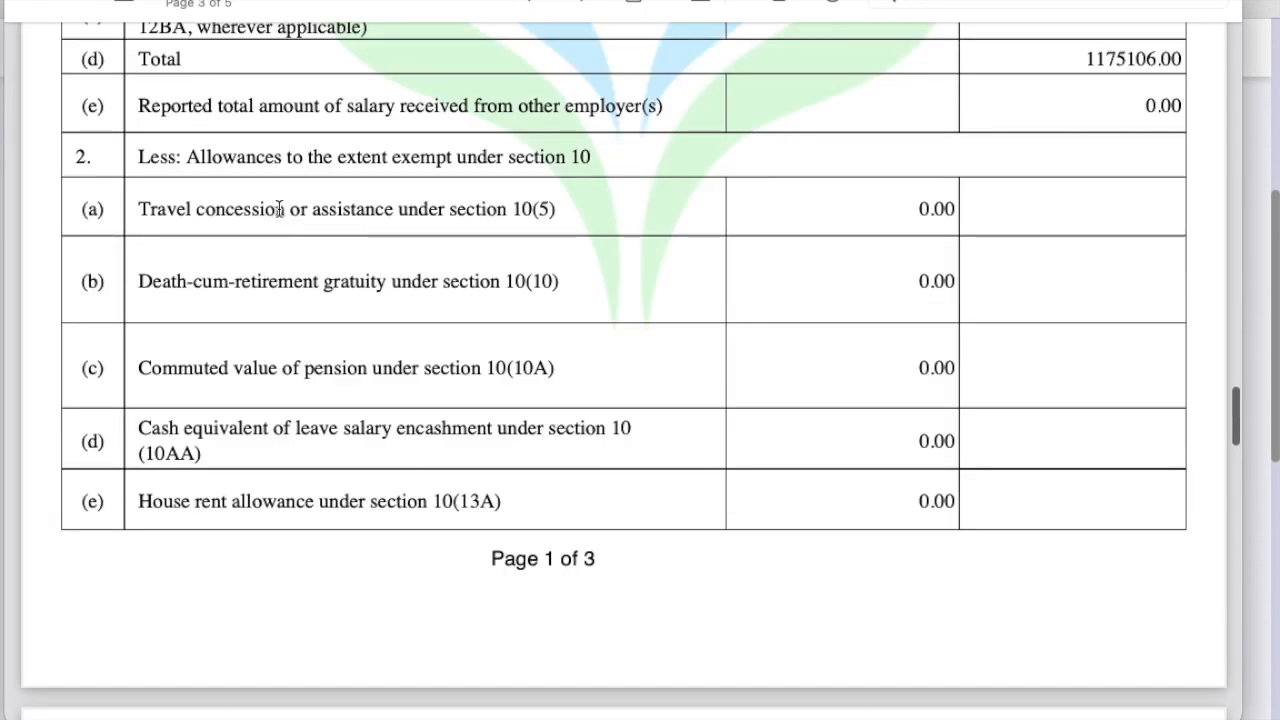
scroll(537, 340, "down", 1)
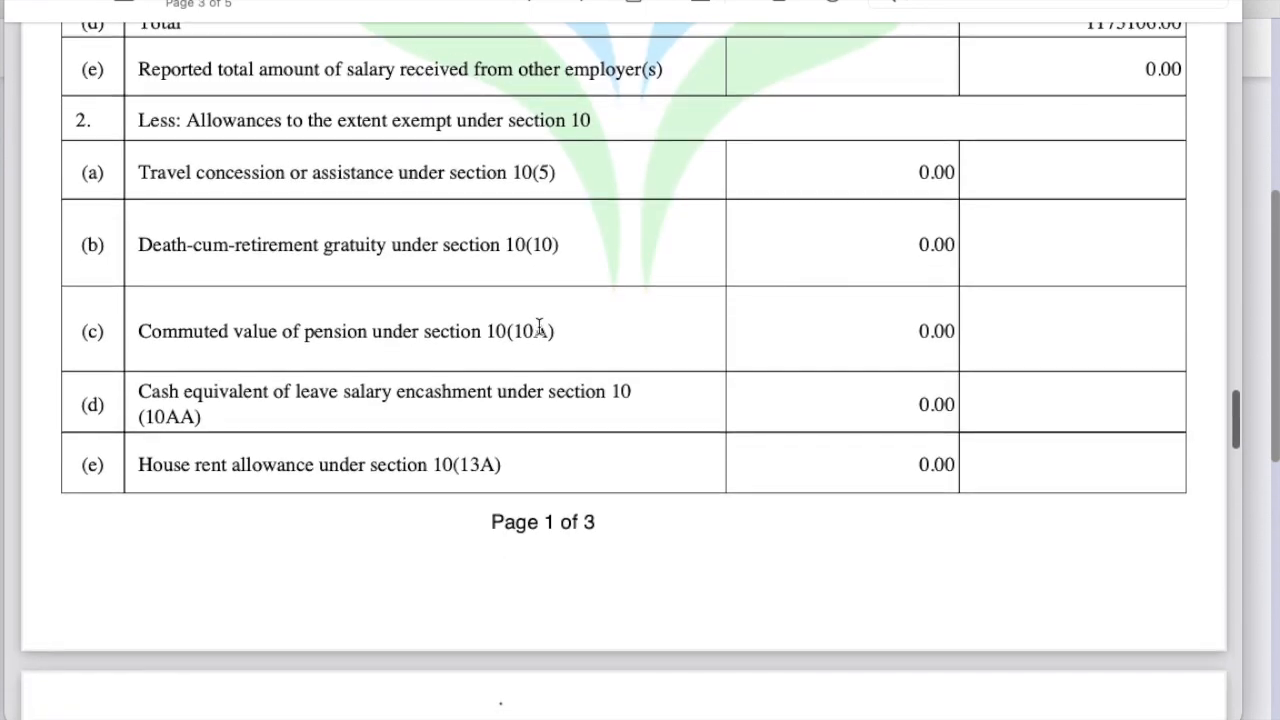
scroll(538, 338, "down", 10)
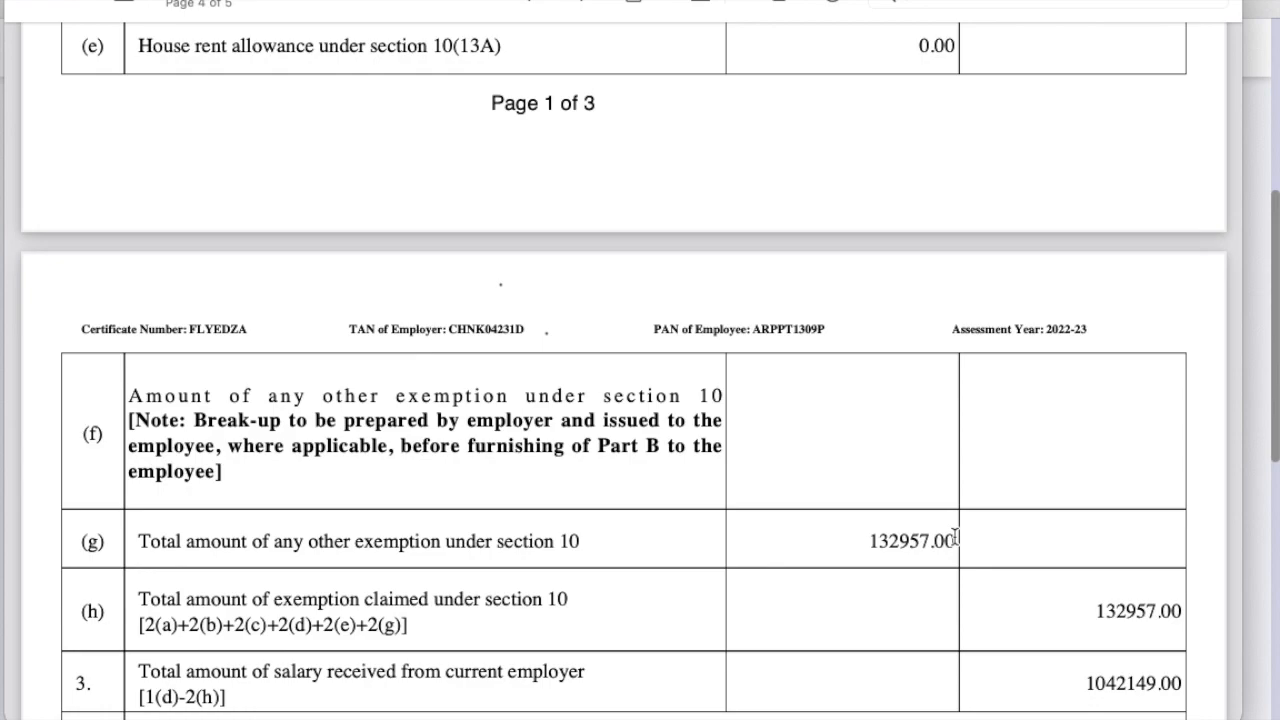
key("super+Tab")
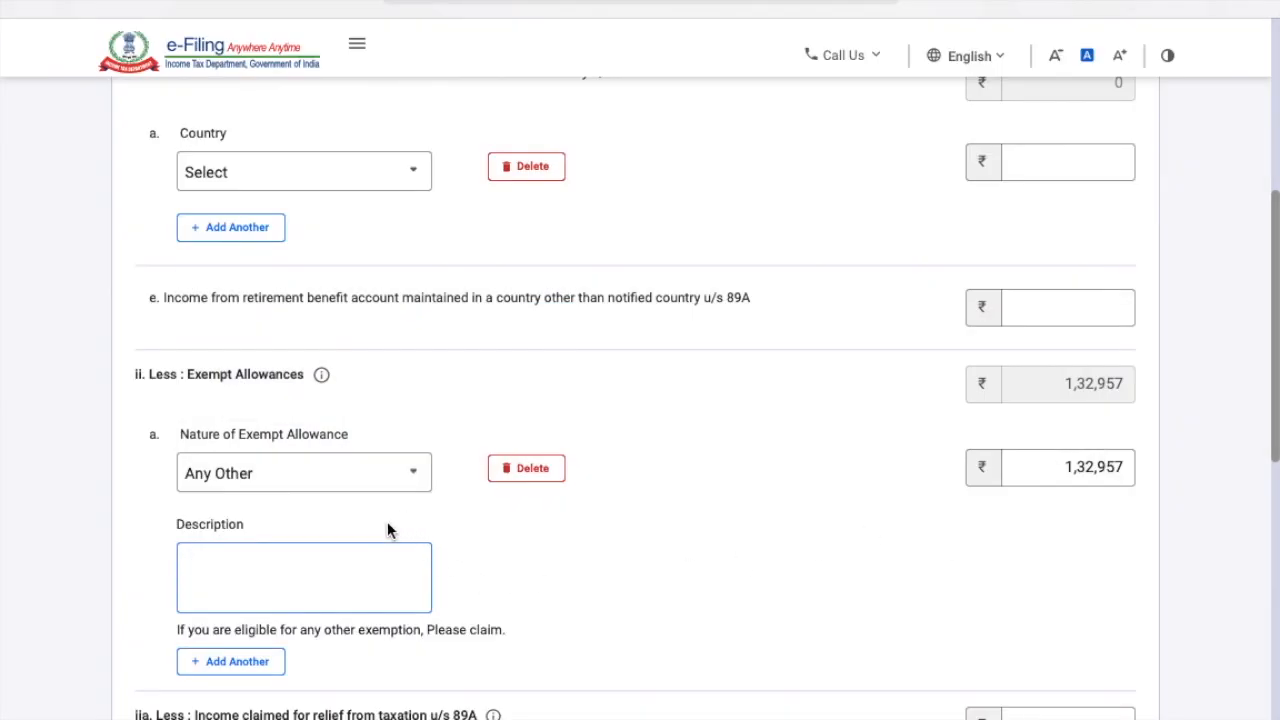
Enter 'Others' as the exemption description and save the edited salary details.
left_click(321, 567)
type("Others")
scroll(958, 552, "down", 5)
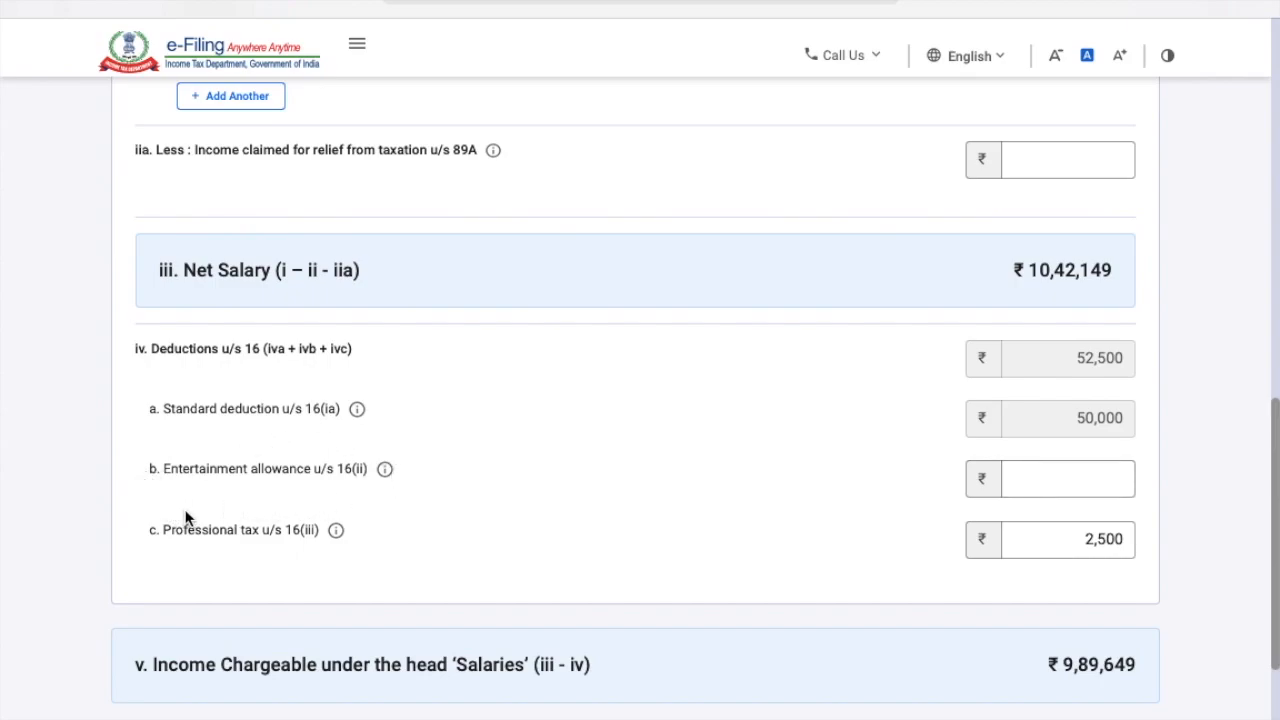
left_click(1090, 466)
scroll(1057, 470, "down", 1)
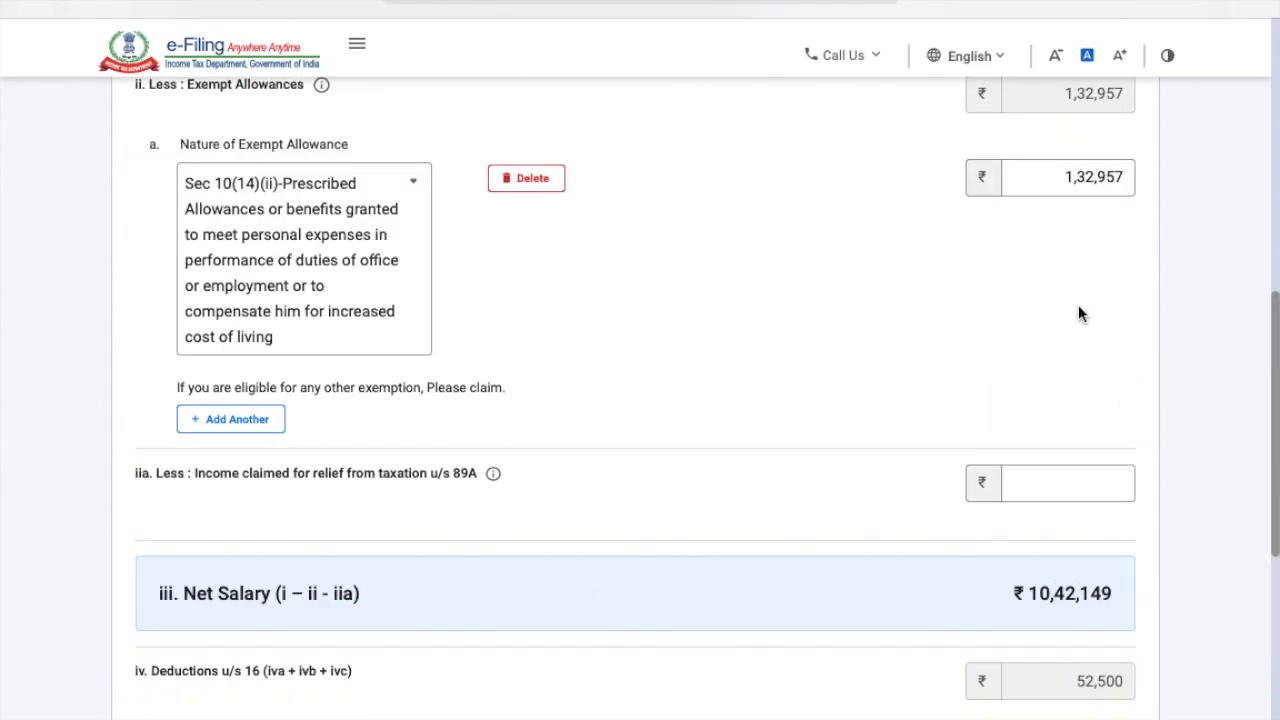
scroll(1078, 305, "down", 1)
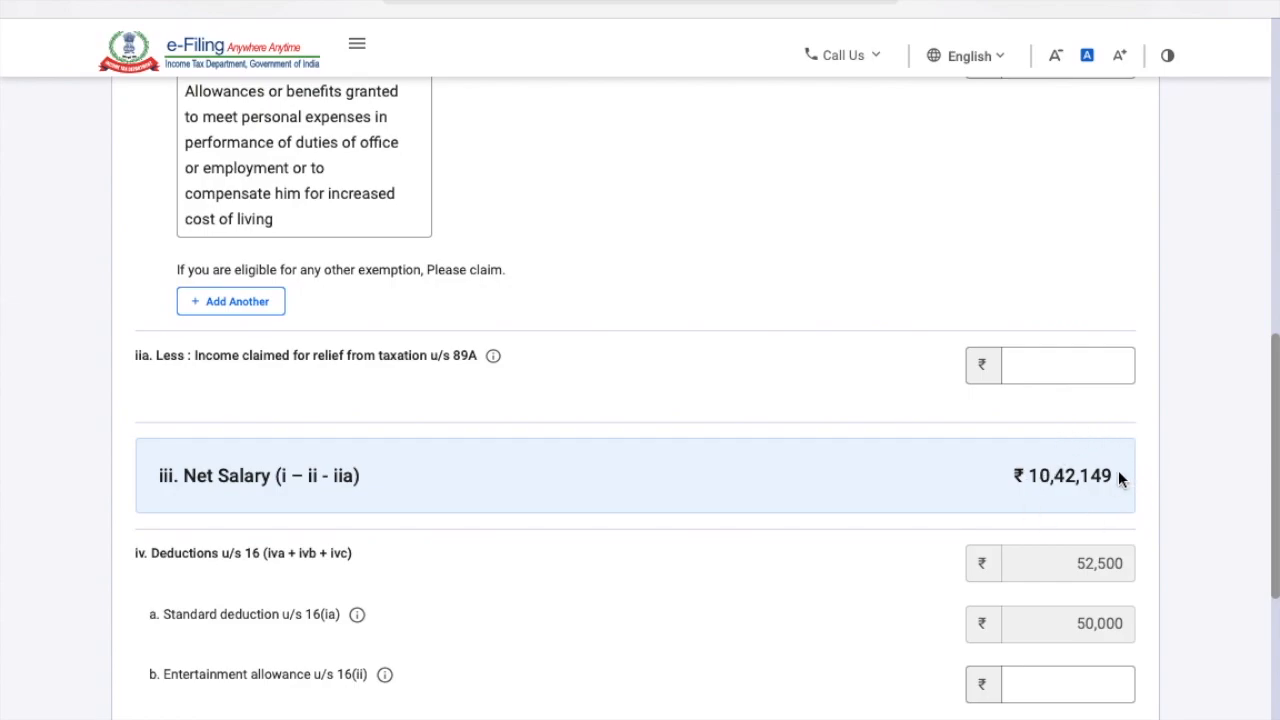
scroll(1118, 475, "down", 2)
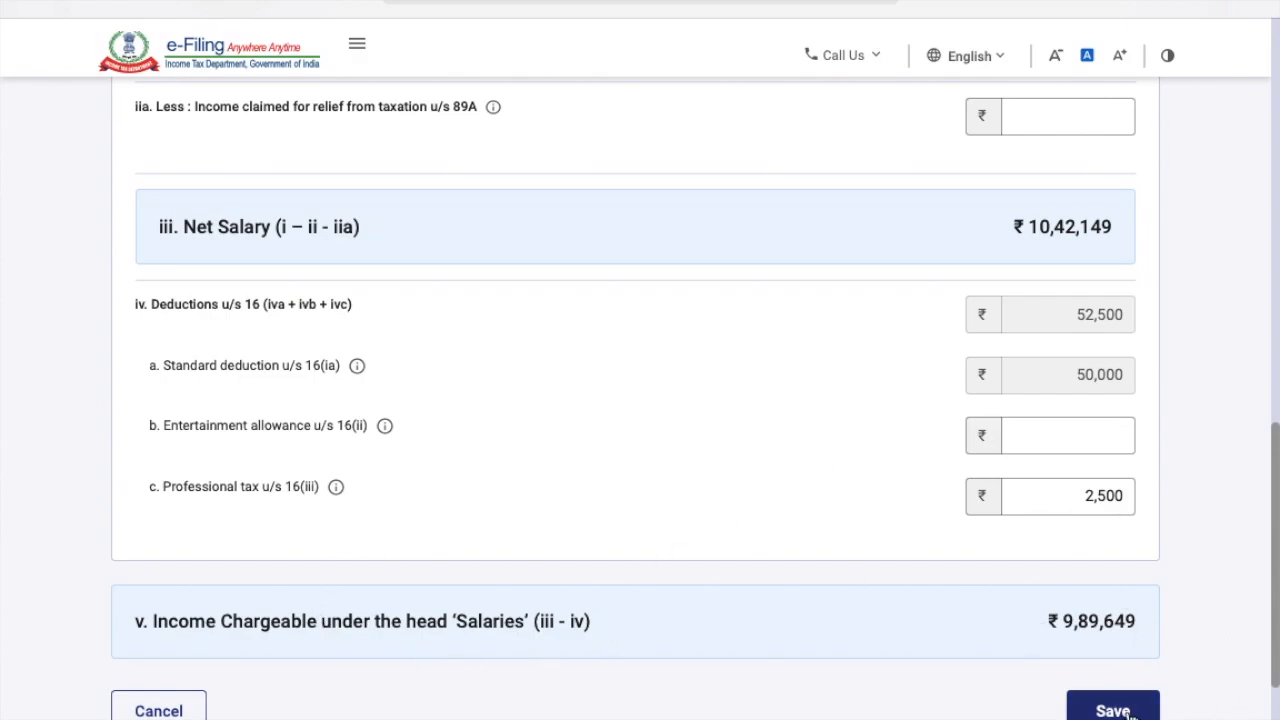
left_click(1112, 710)
Compare the saved salary figures against the Form 16 PDF, then return to the income summary.
key("super+Tab")
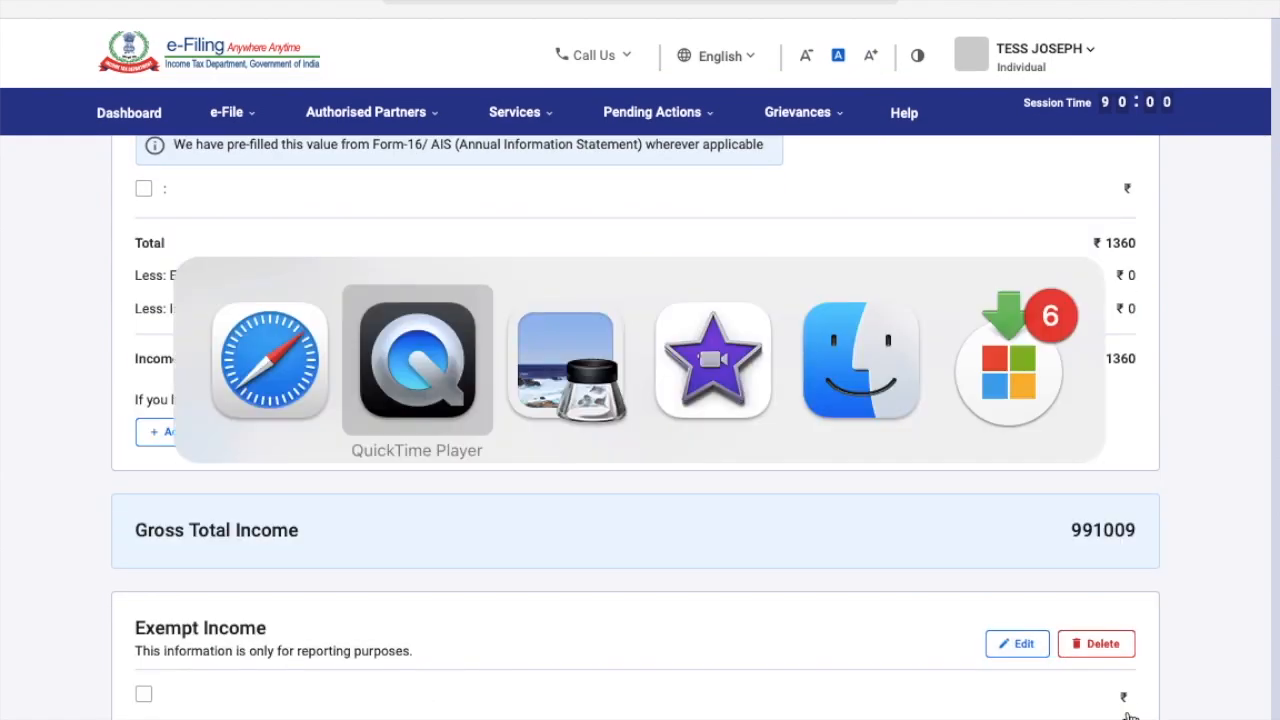
key("super+Tab")
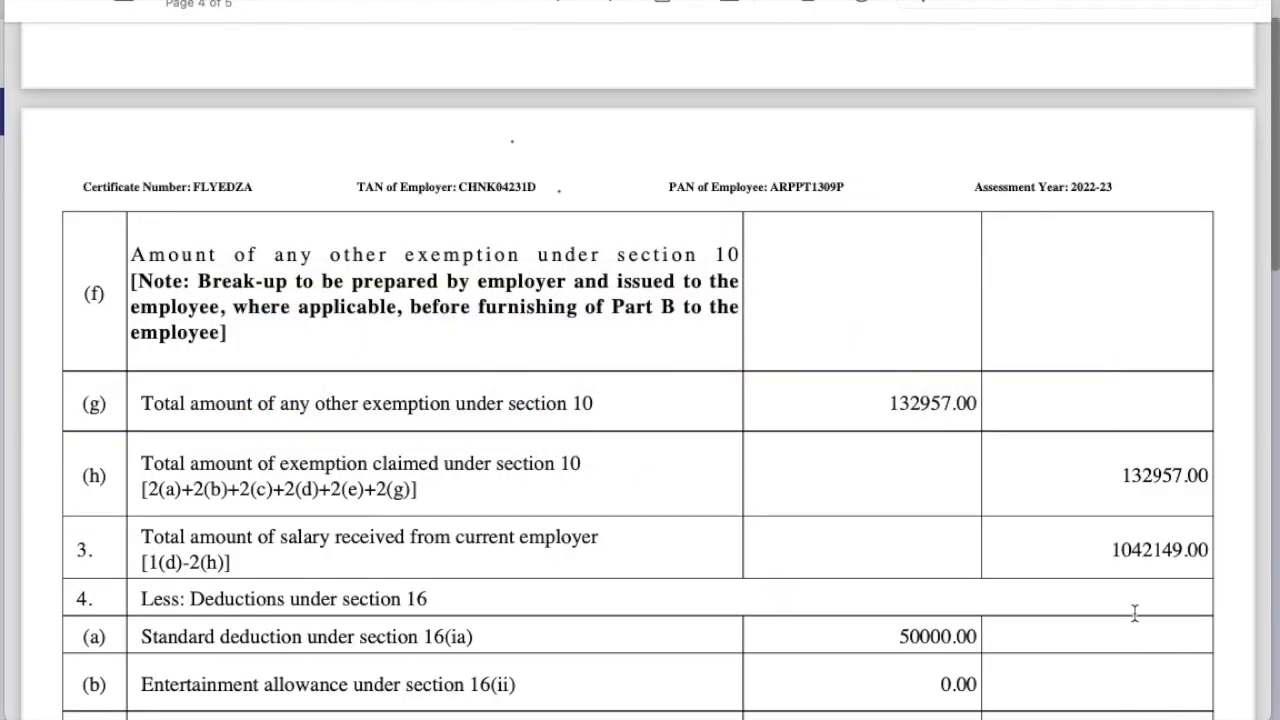
scroll(1137, 615, "down", 5)
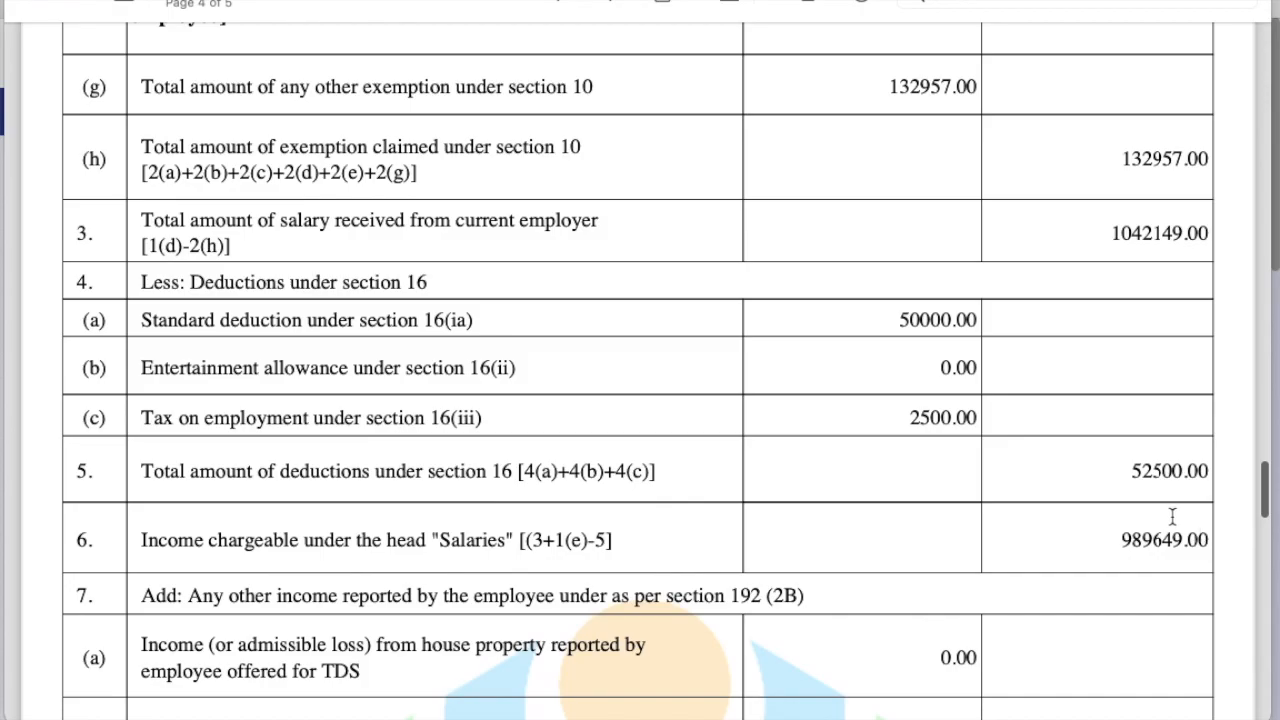
key("super+Tab")
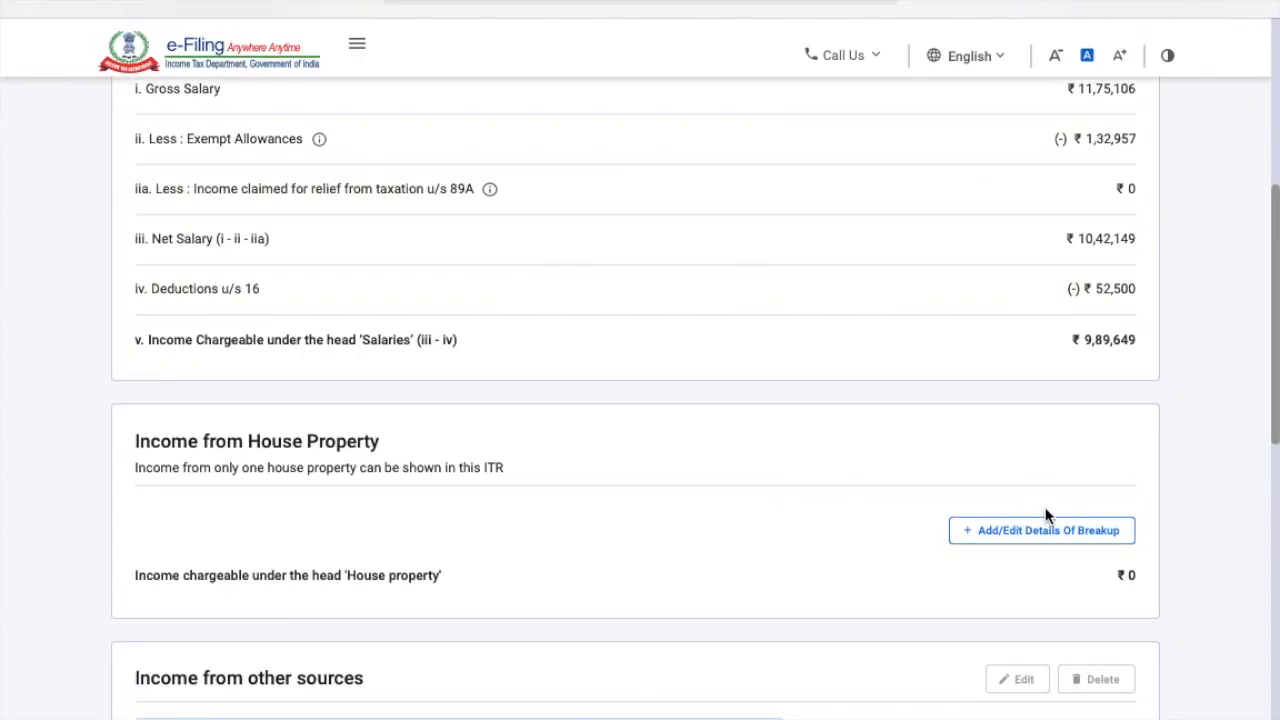
Open the house property breakup form and set the property type to Self Occupied.
left_click(1002, 535)
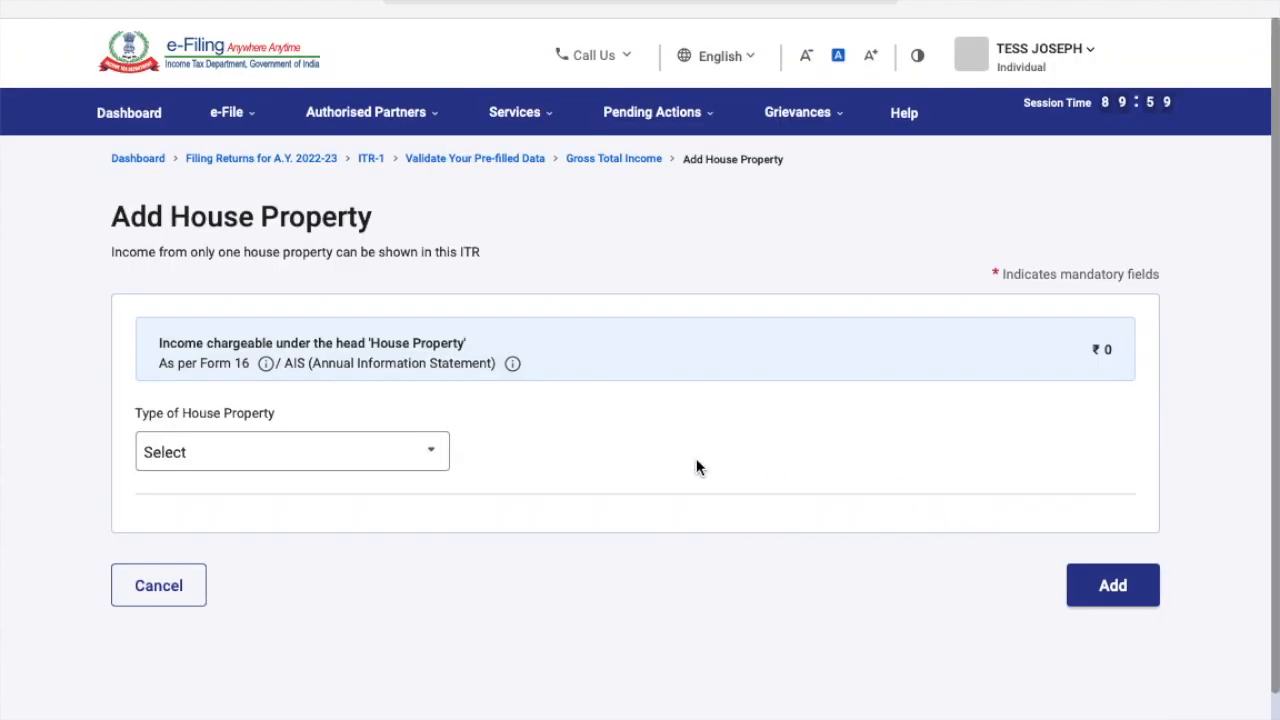
left_click(437, 464)
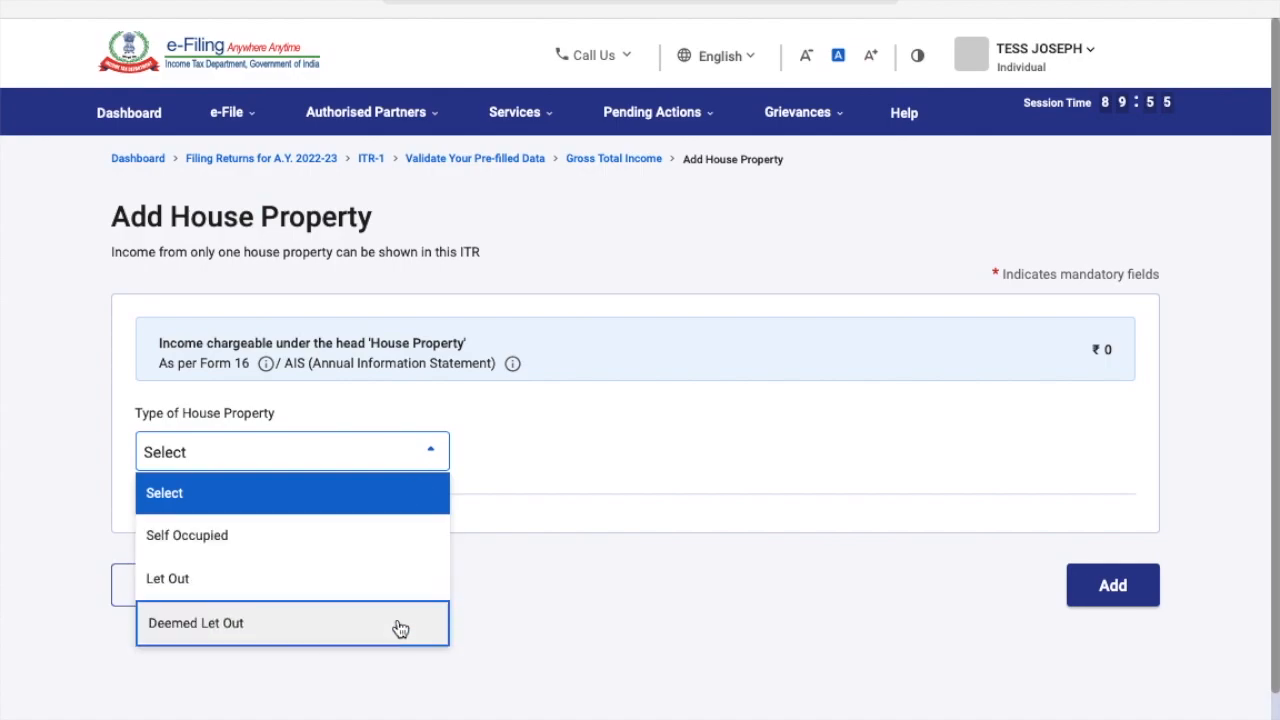
left_click(385, 542)
scroll(580, 517, "down", 2)
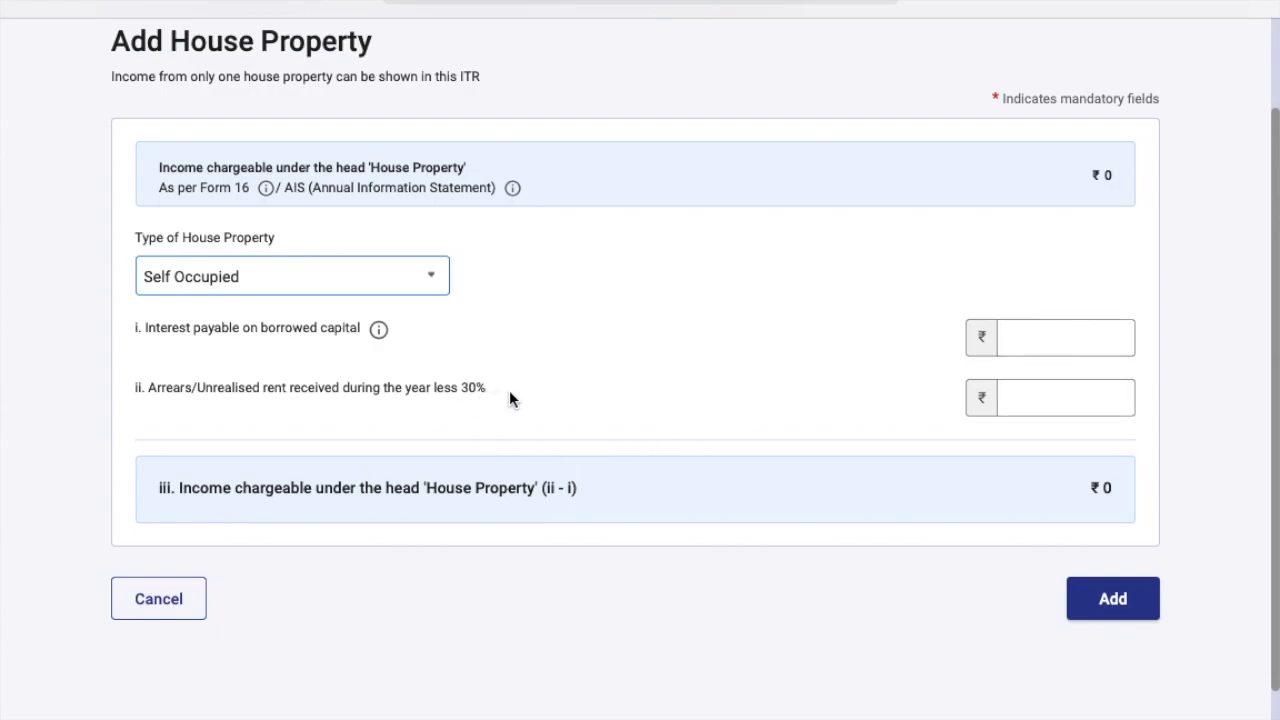
Switch the house property type to Let Out, after briefly trying Deemed Let Out.
left_click(1100, 403)
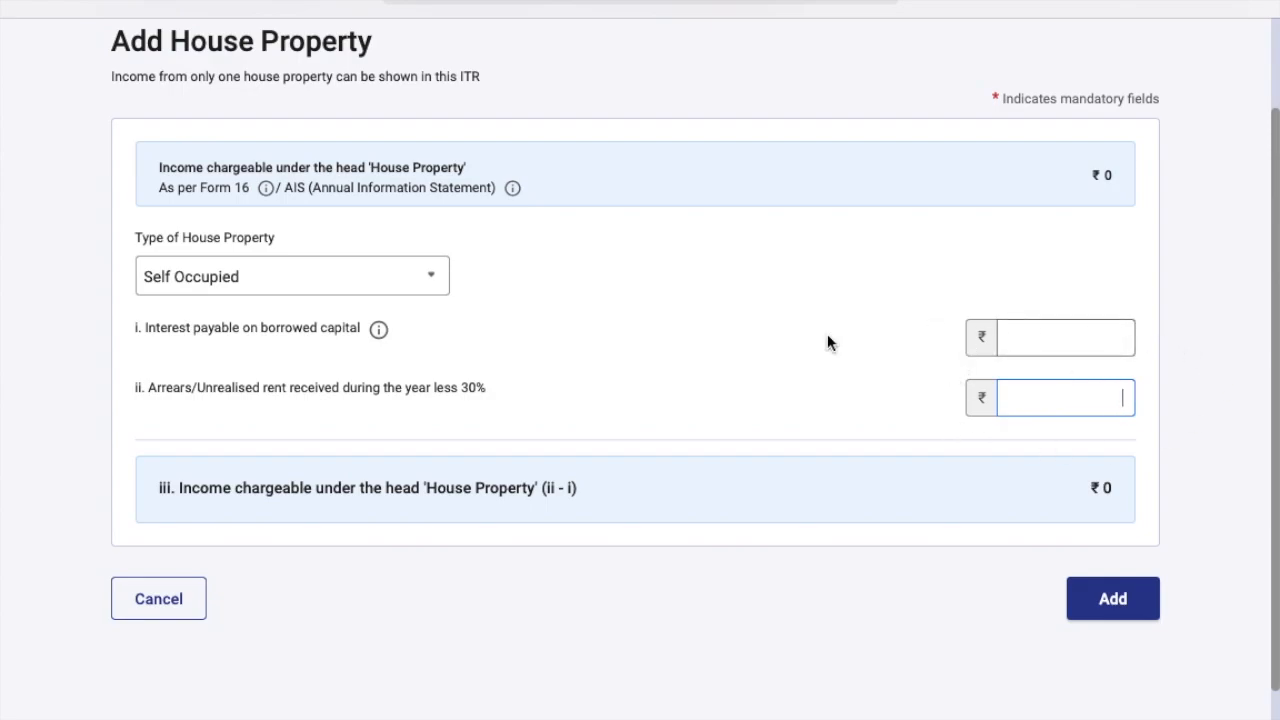
left_click(436, 296)
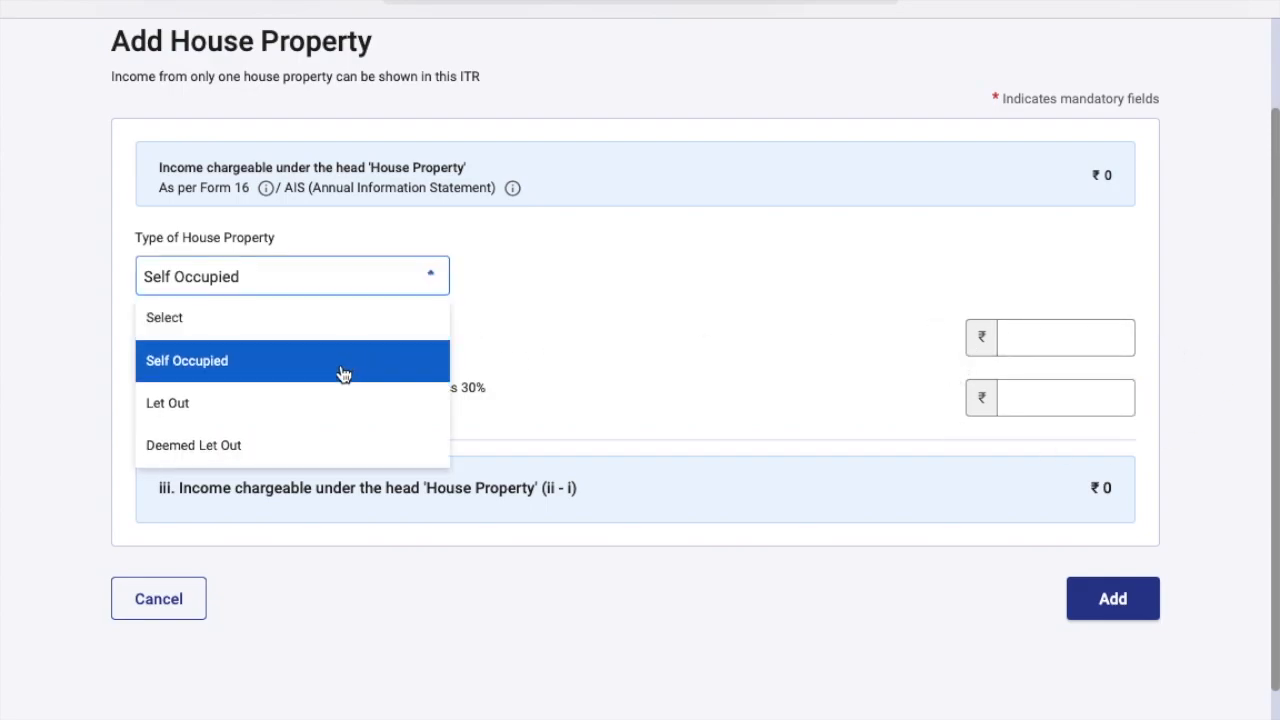
left_click(335, 404)
left_click(416, 288)
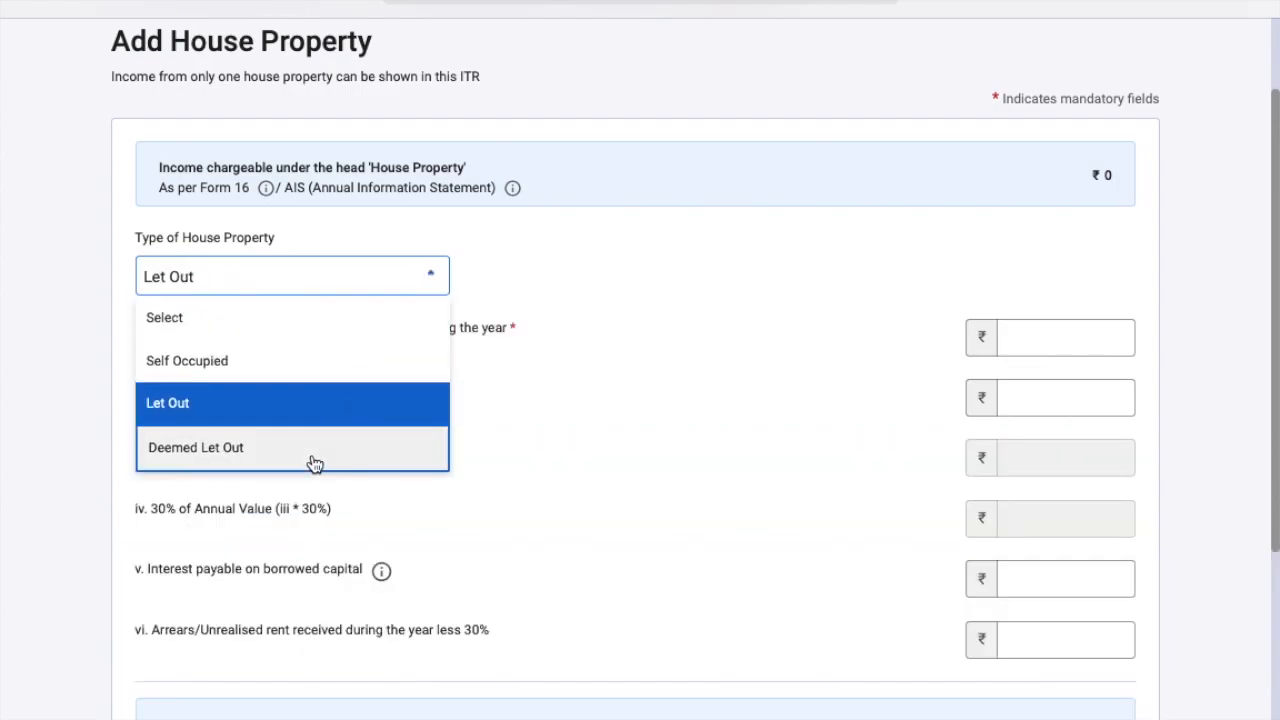
left_click(313, 463)
left_click(429, 280)
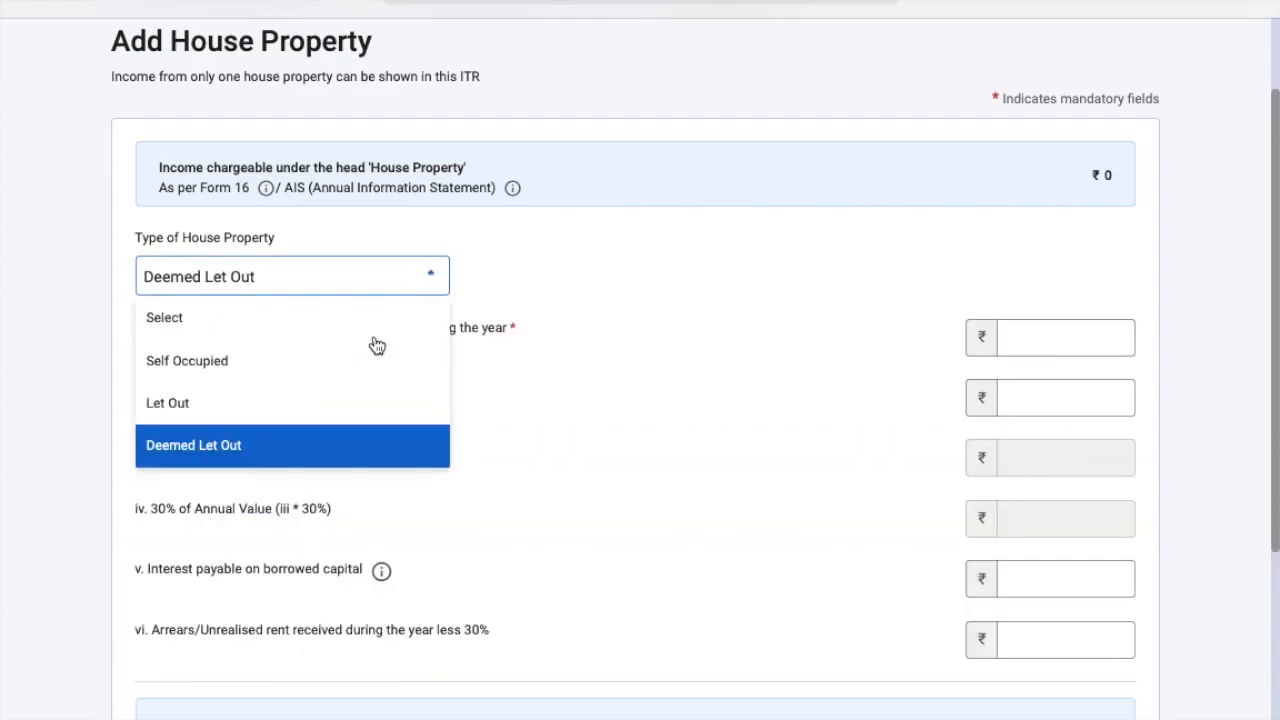
left_click(319, 408)
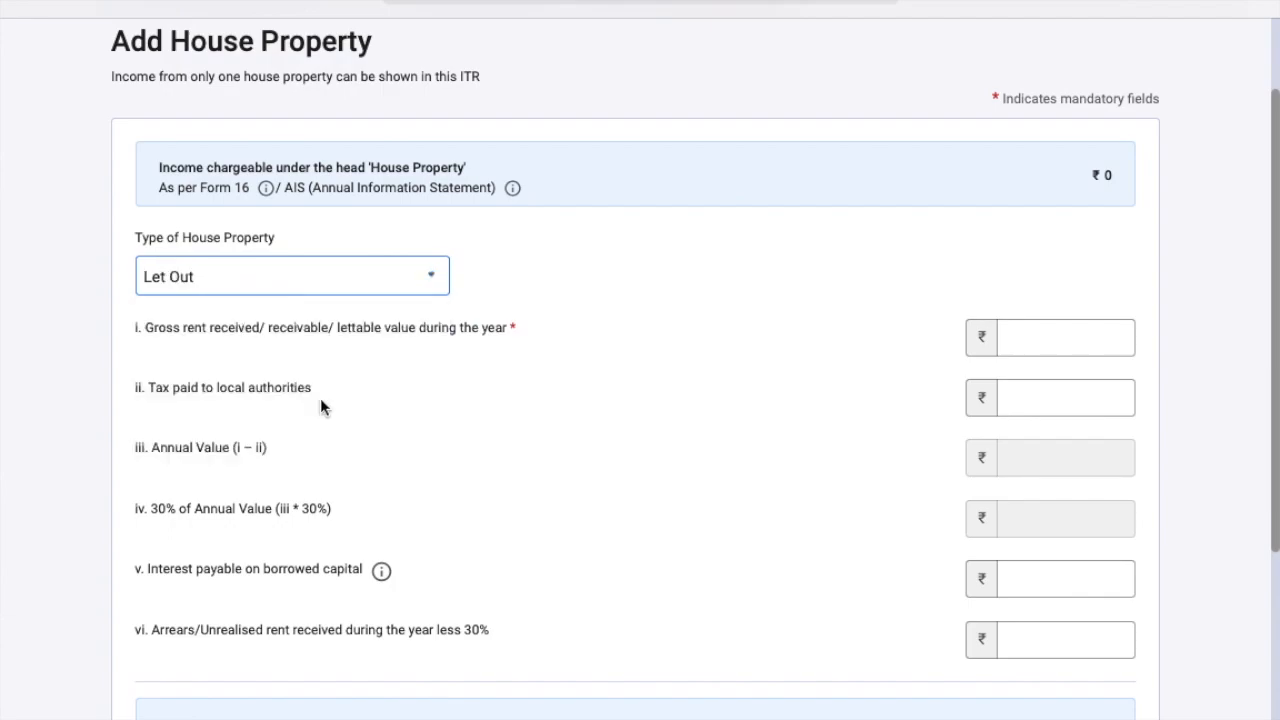
Go through the gross rent, interest on borrowed capital and unrealised rent fields, leaving them blank.
left_click(1055, 343)
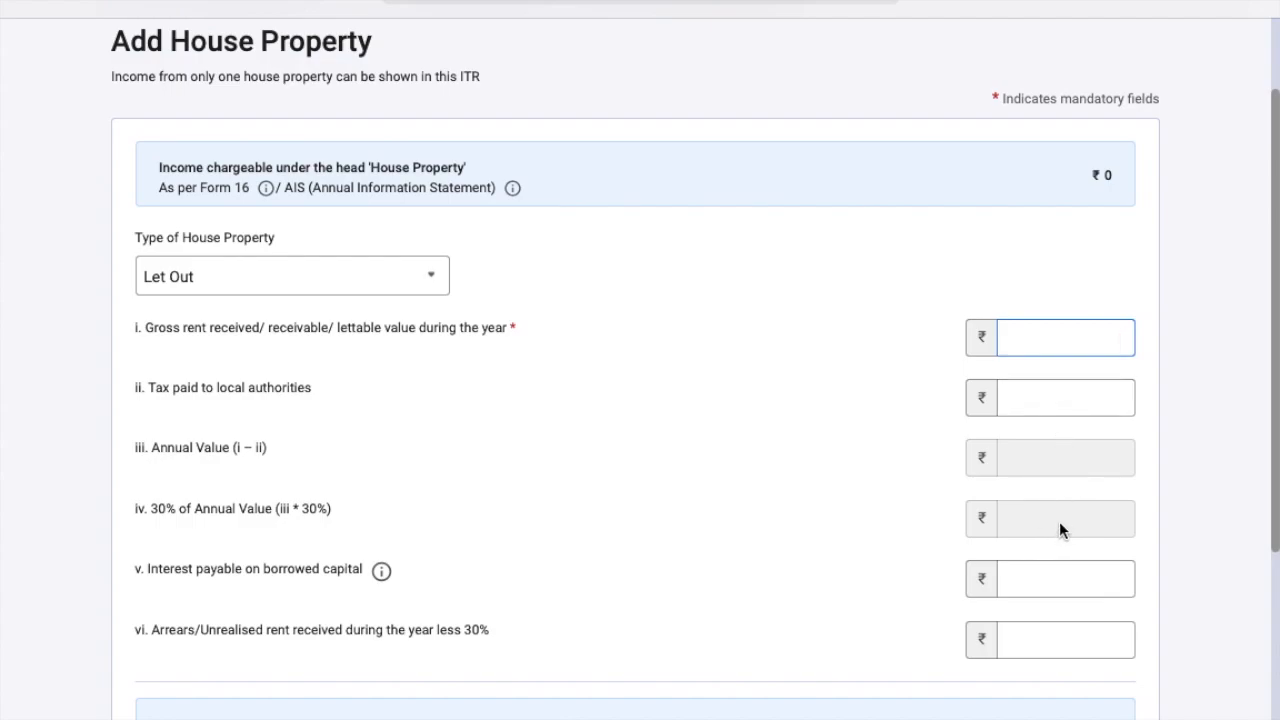
scroll(1053, 521, "down", 1)
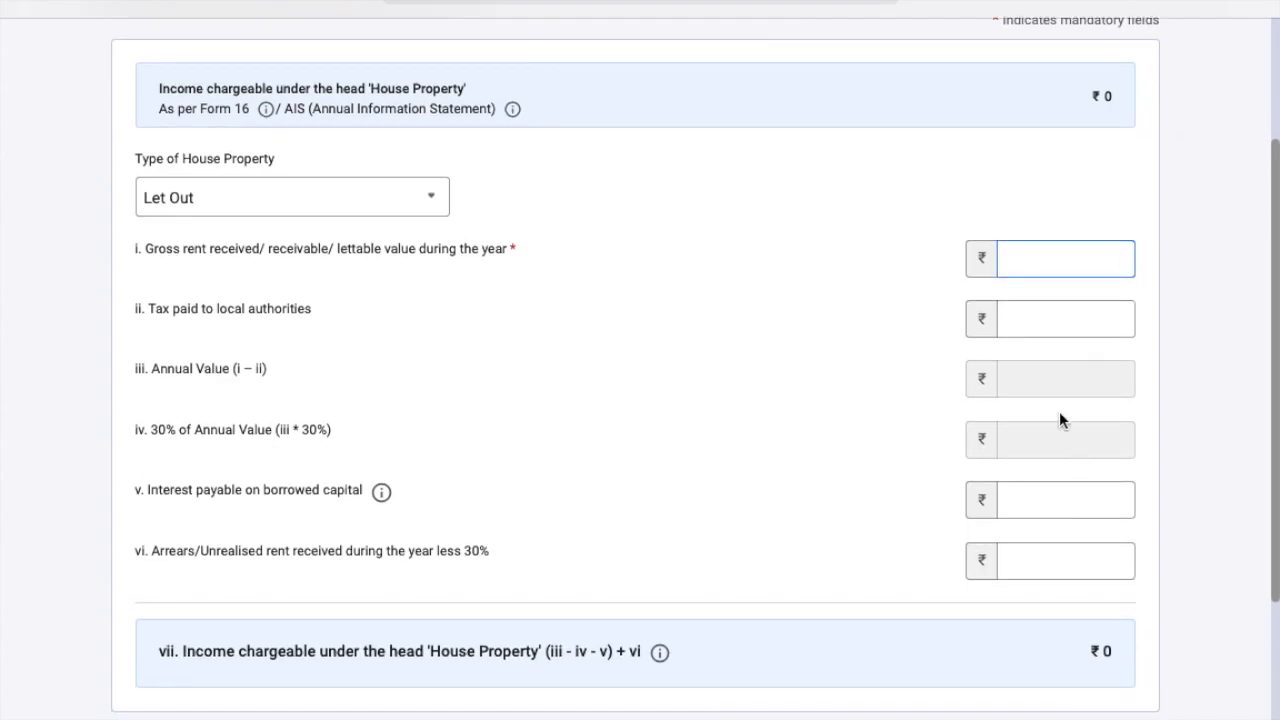
left_click(1054, 505)
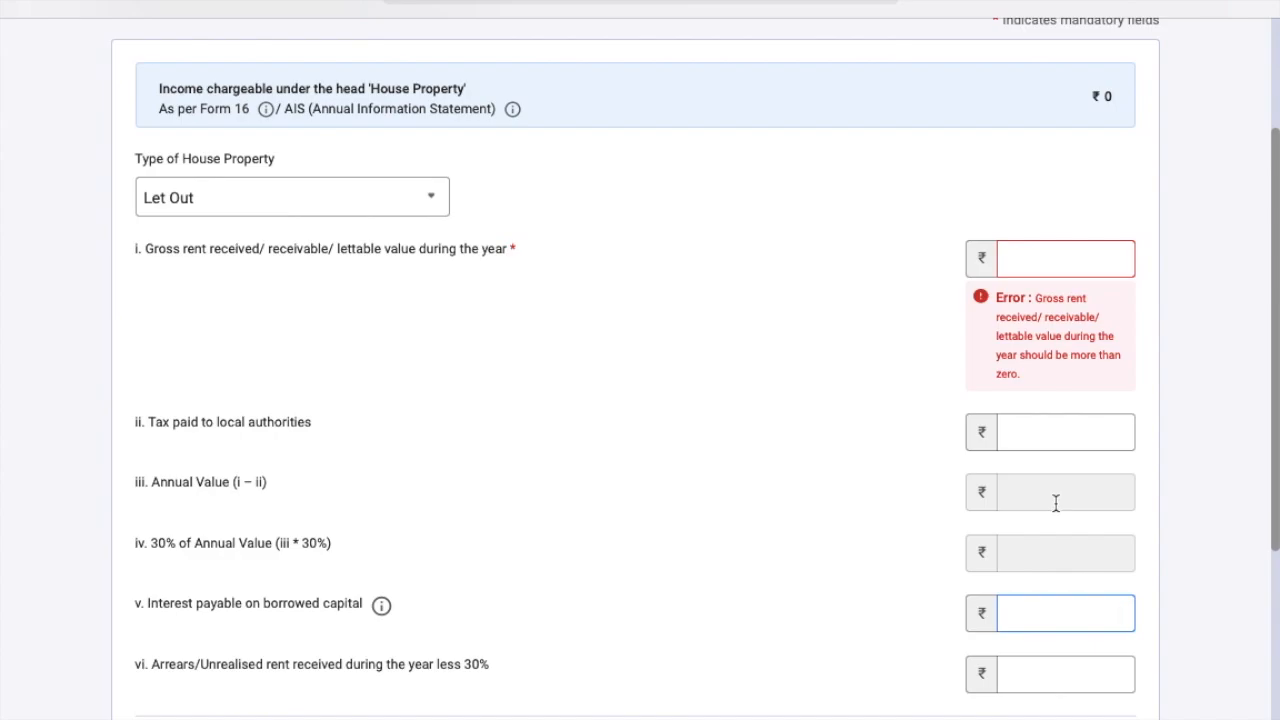
scroll(1055, 503, "down", 1)
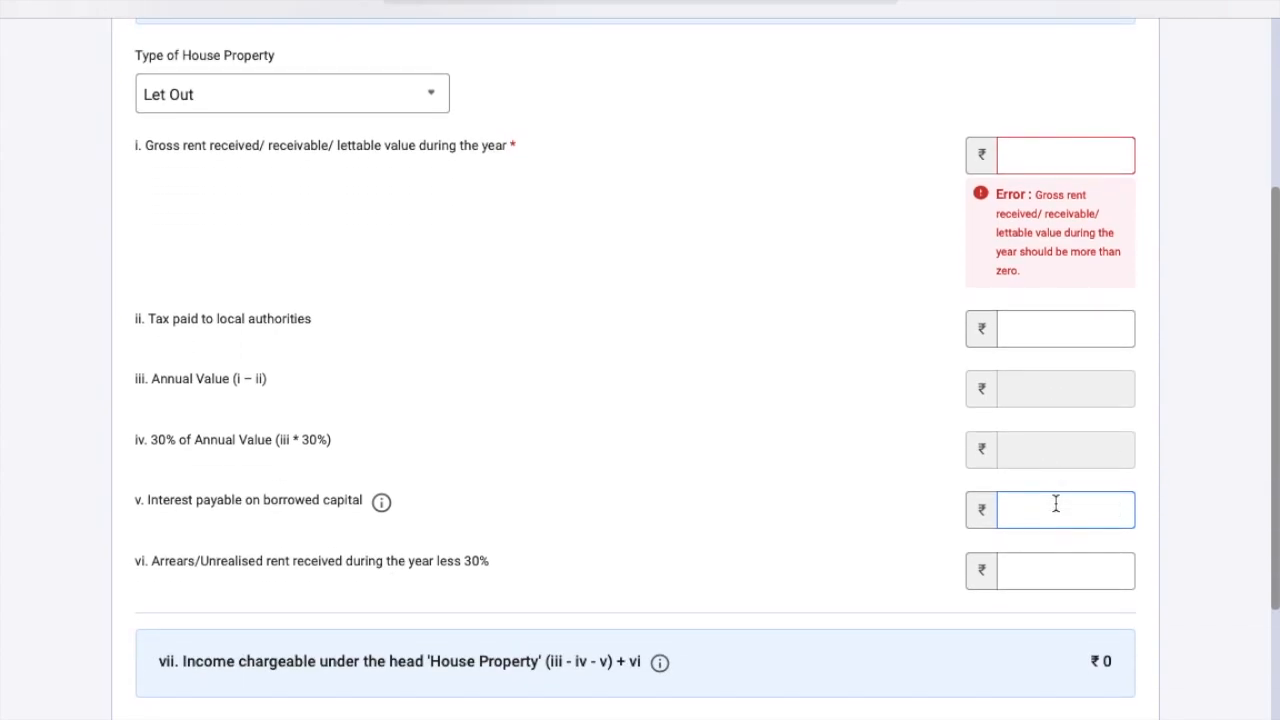
scroll(1055, 503, "down", 1)
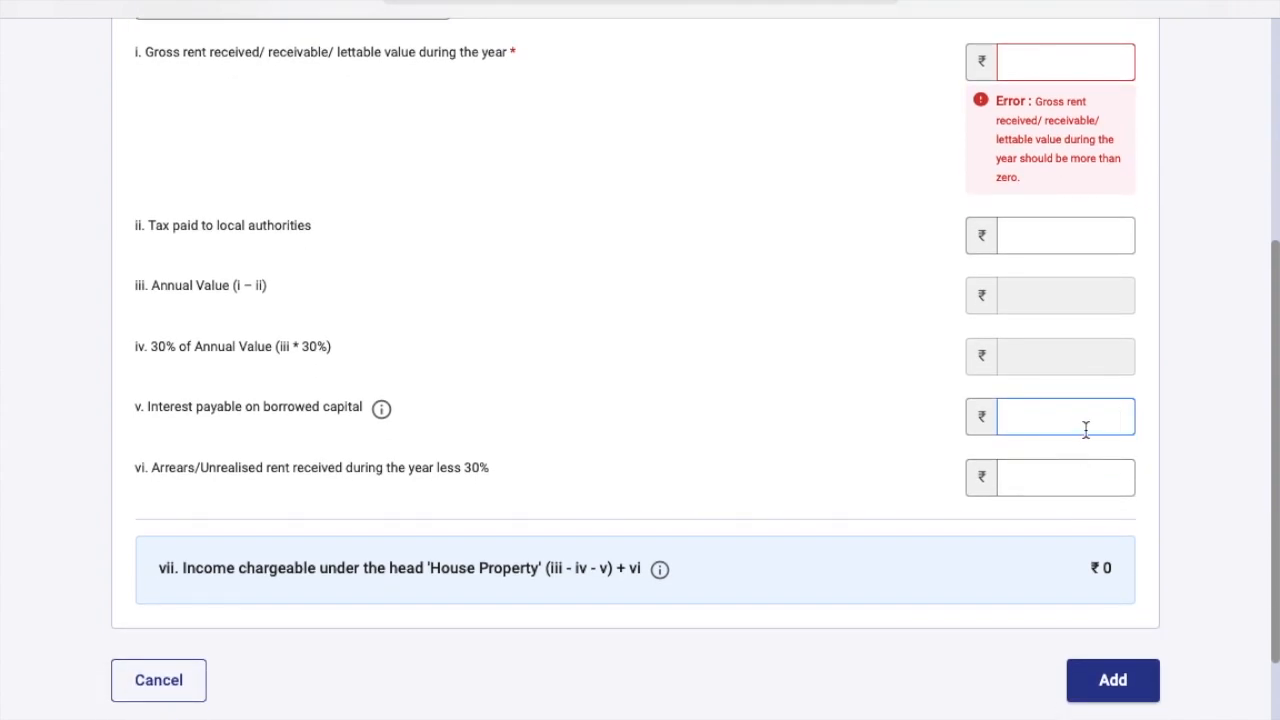
left_click(1112, 477)
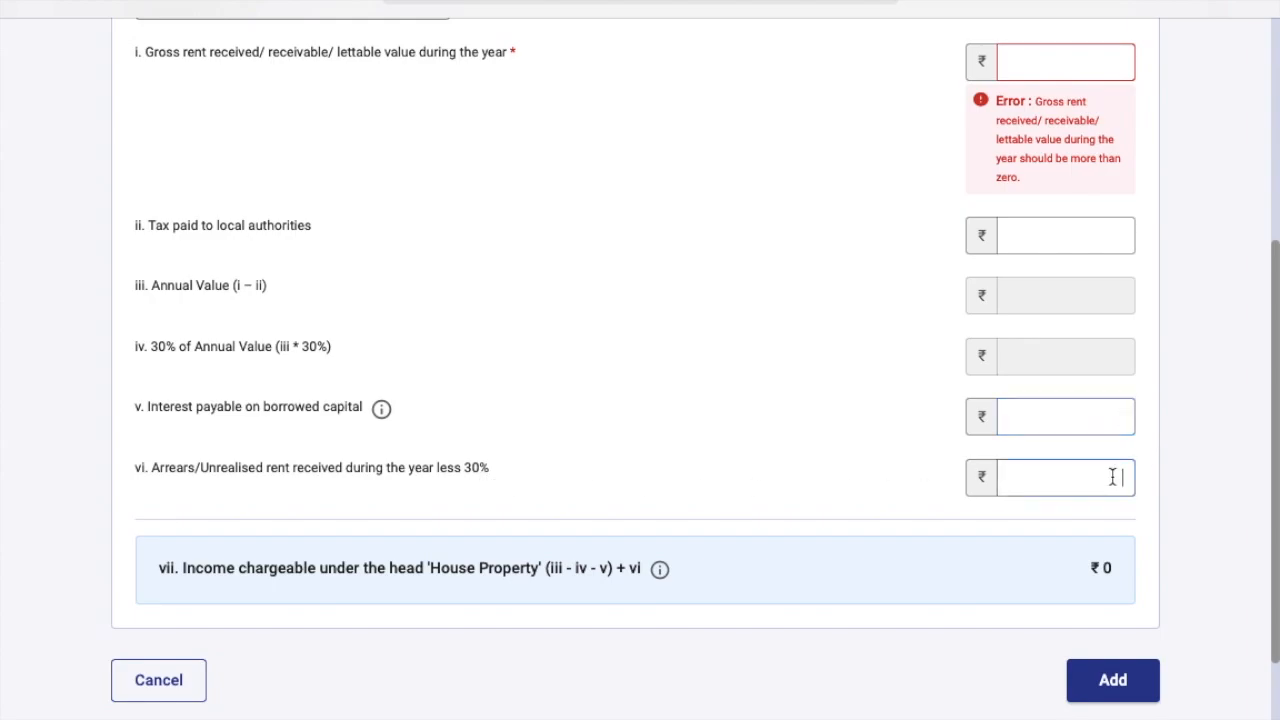
scroll(1112, 477, "down", 2)
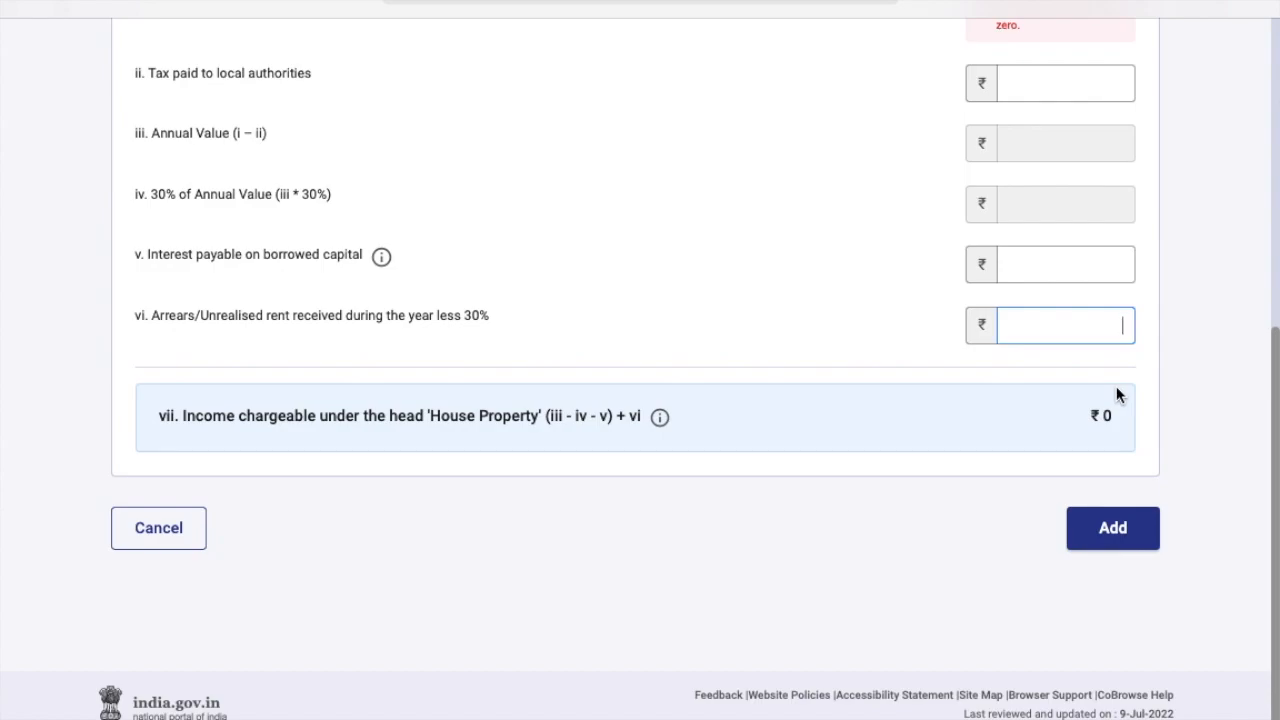
left_click(1110, 530)
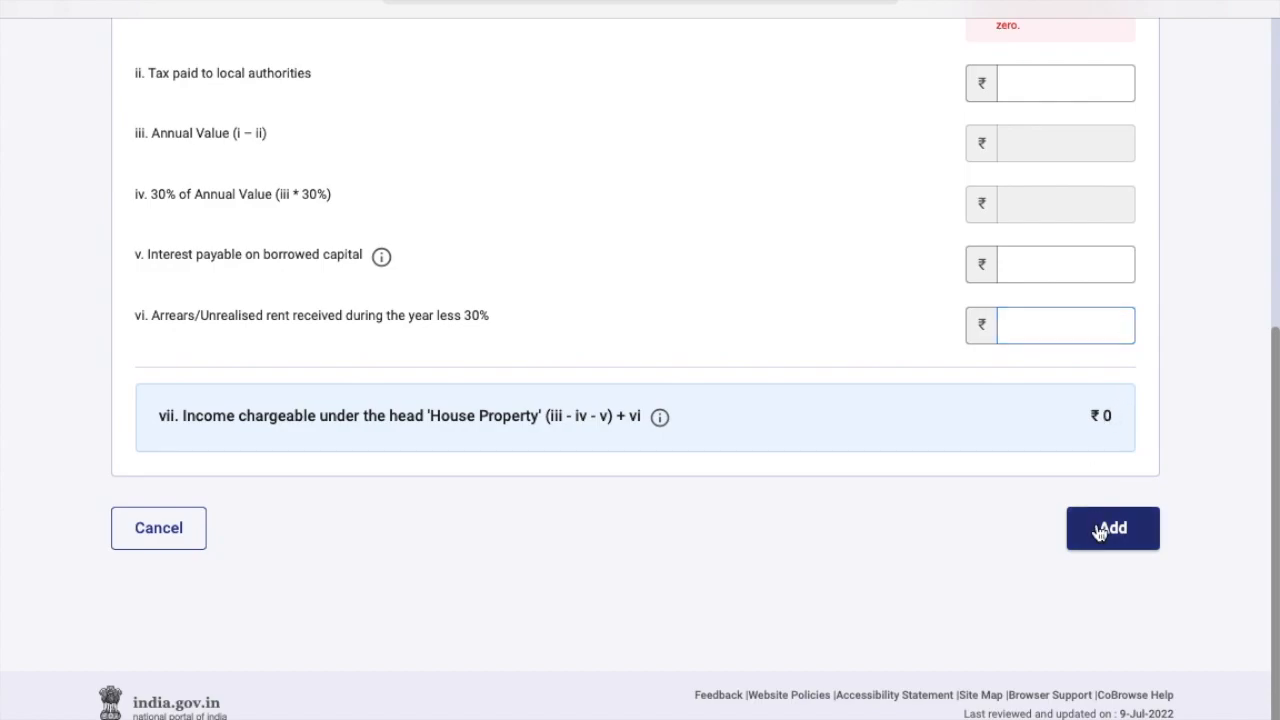
left_click(146, 526)
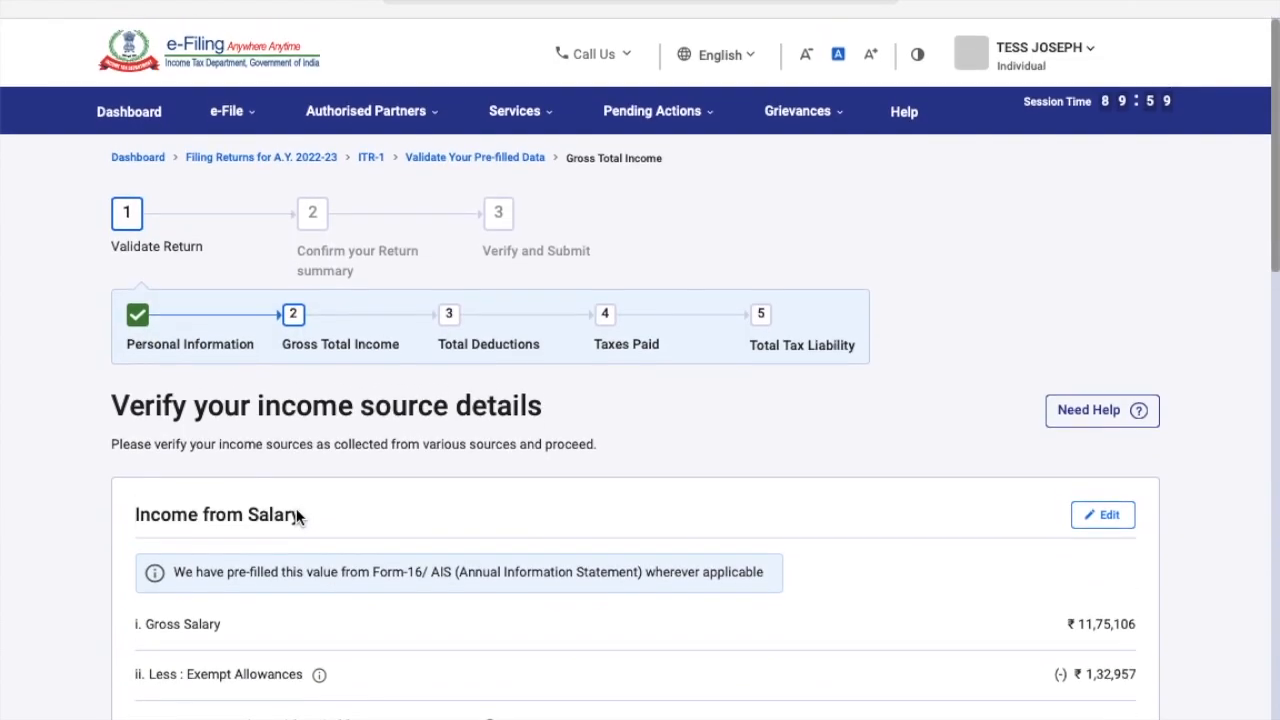
scroll(449, 565, "down", 7)
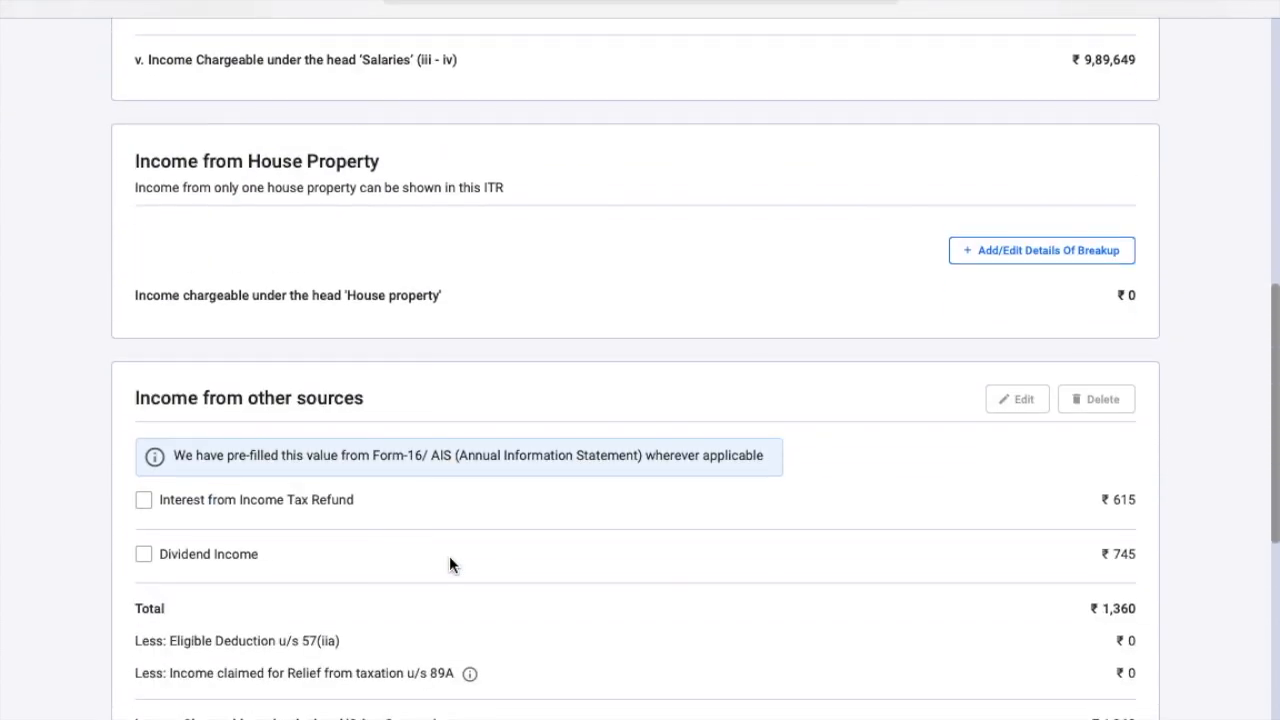
scroll(449, 557, "down", 3)
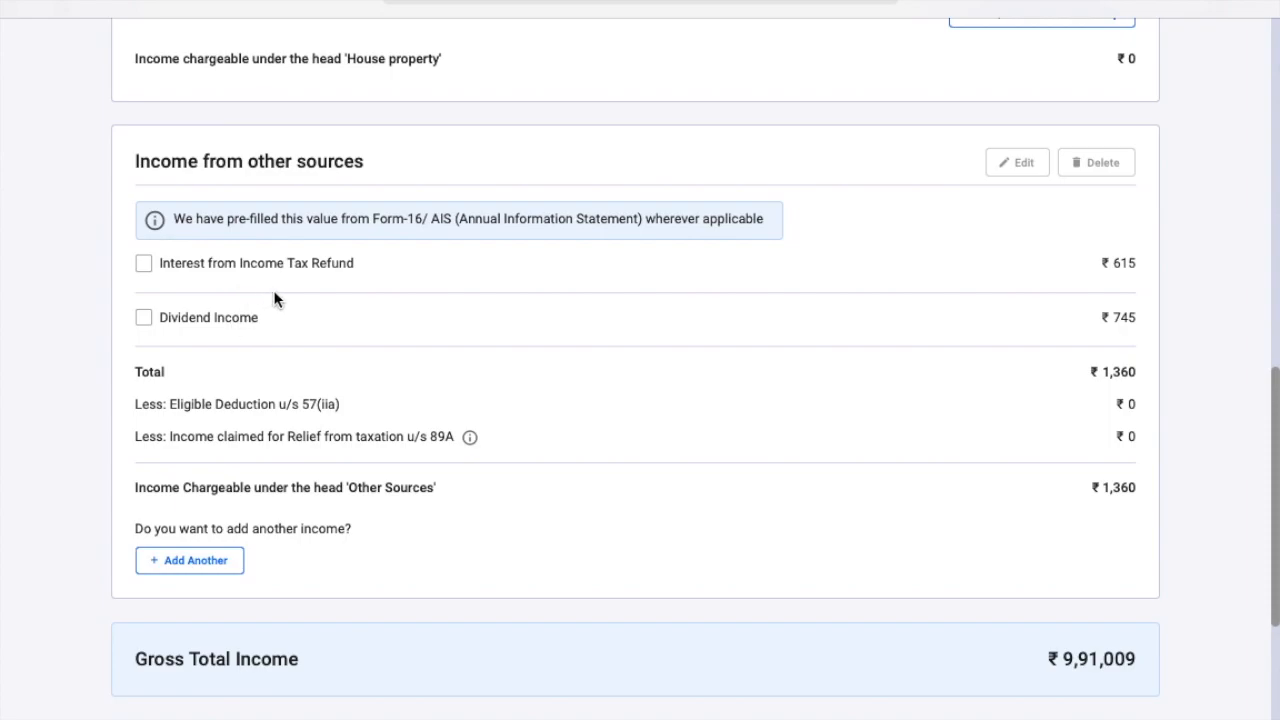
Unlock the protected AIS statement PDF in Preview with its password.
key("super+Tab")
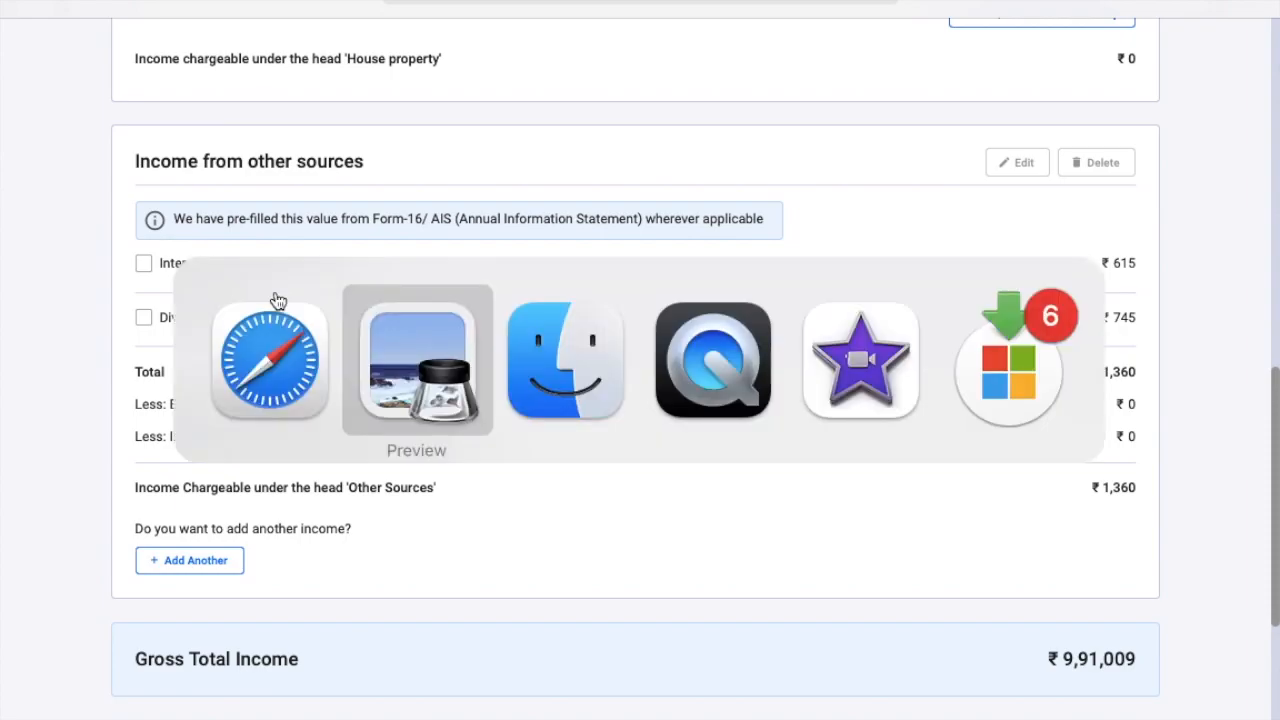
key("super+Tab")
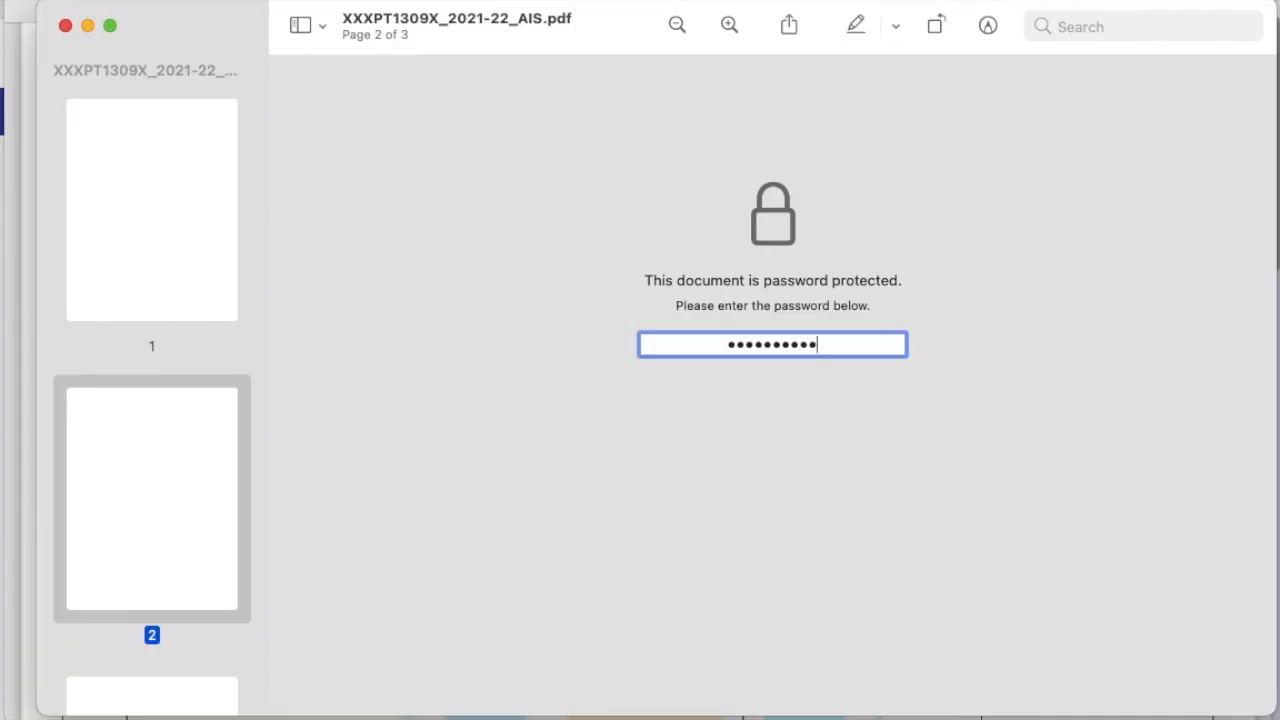
type("•••")
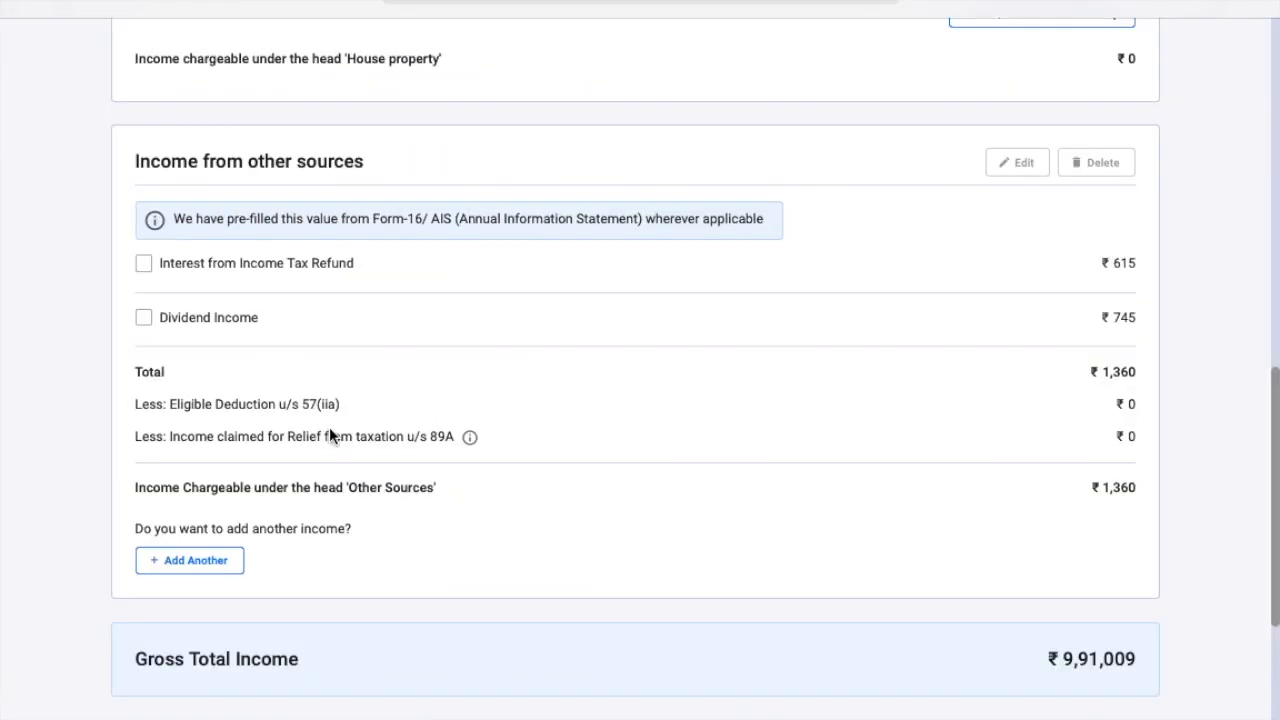
Add another other-sources entry: Interest from Saving Bank Account, amount 665.
left_click(195, 561)
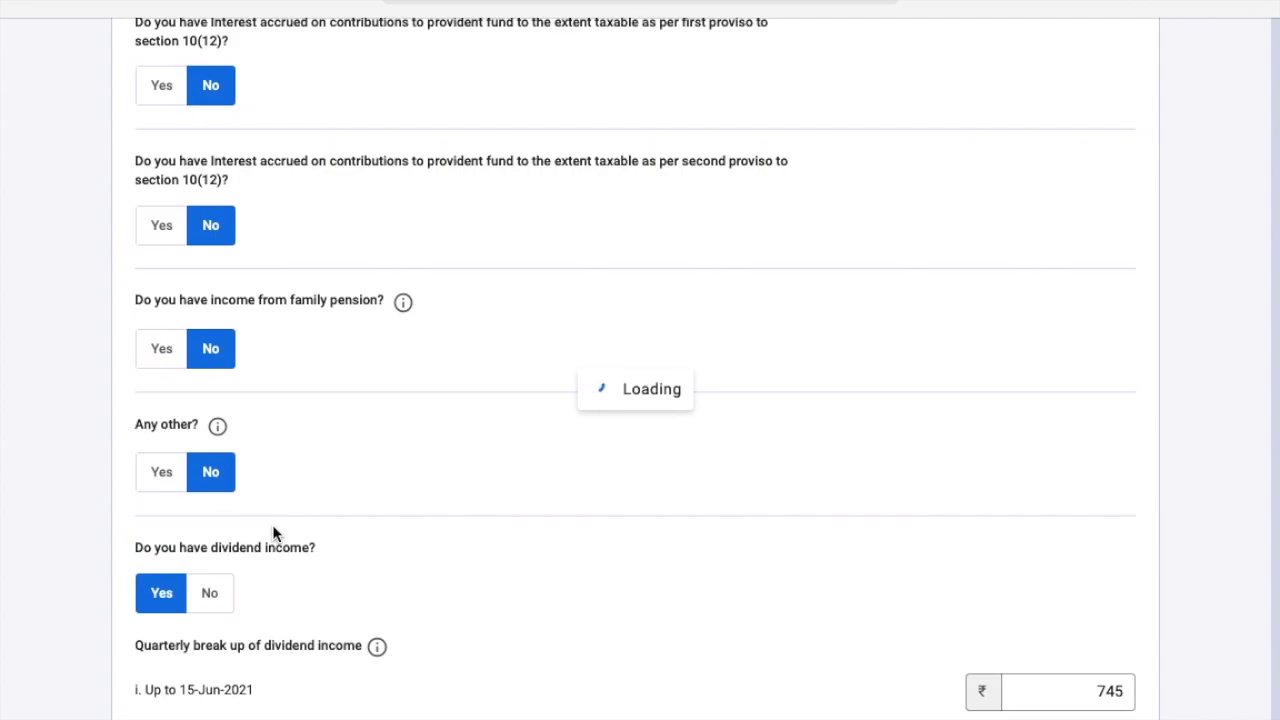
scroll(346, 517, "down", 15)
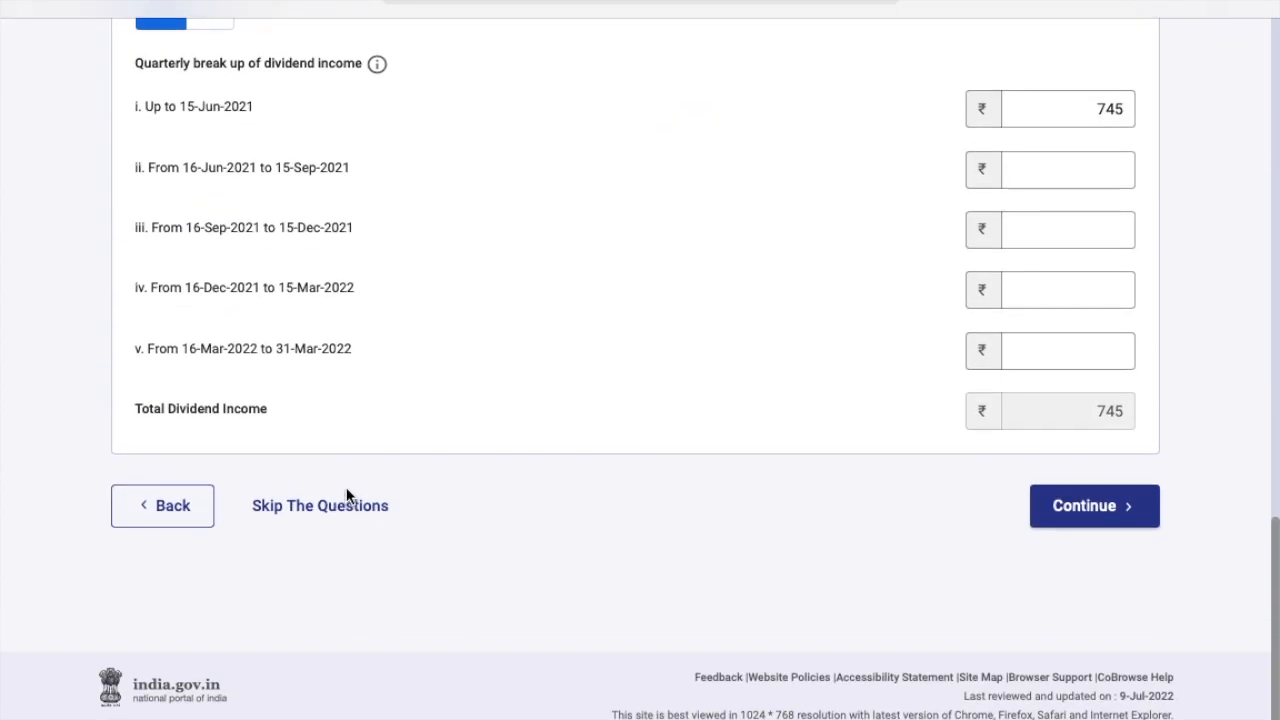
left_click(340, 507)
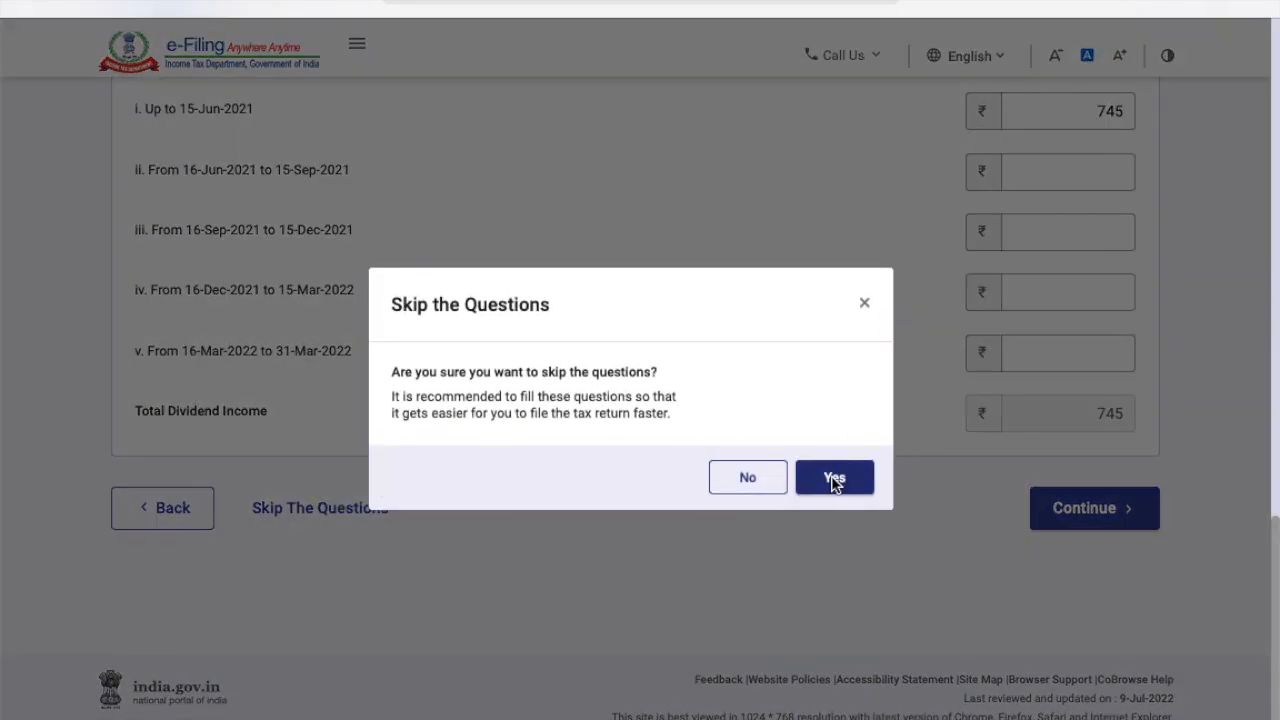
left_click(835, 480)
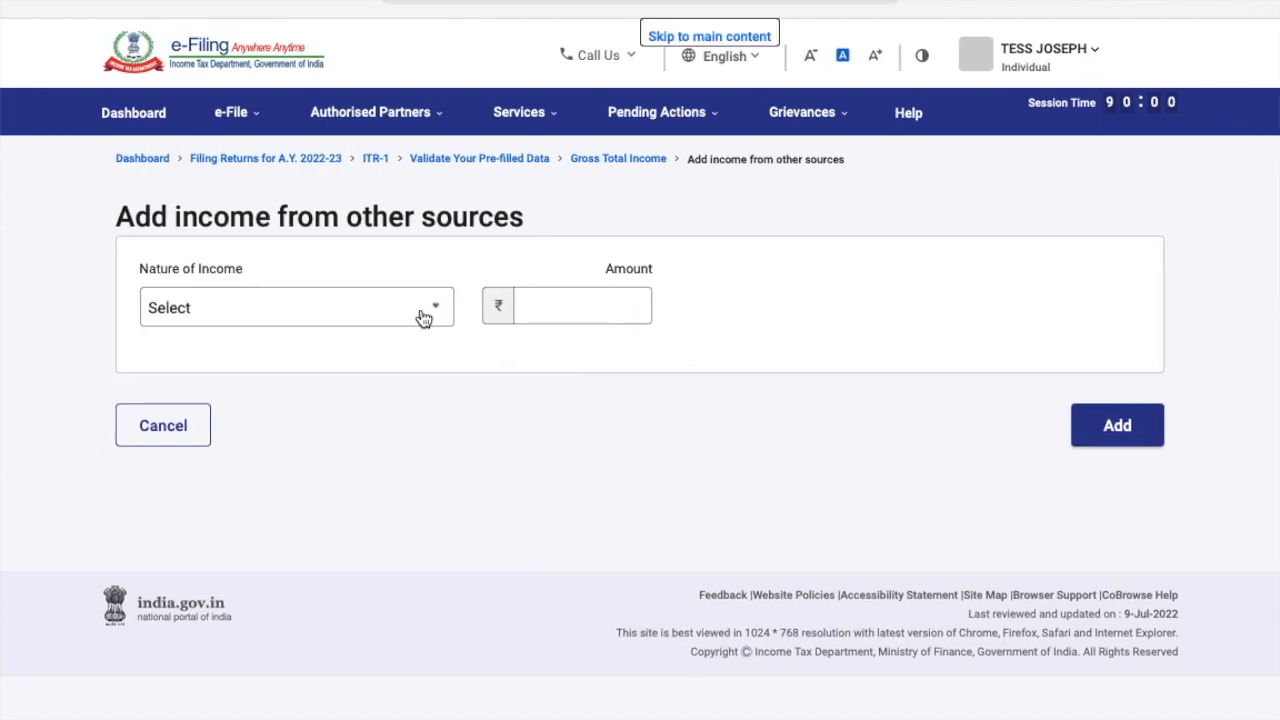
left_click(424, 318)
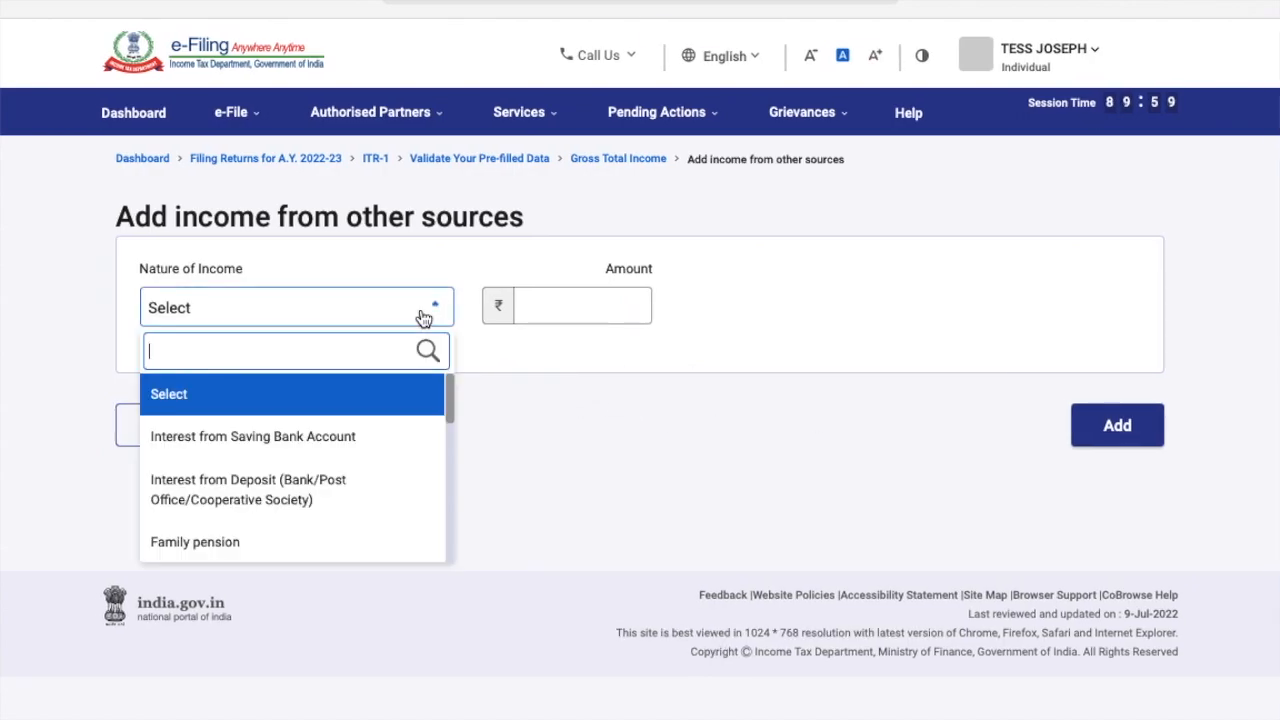
left_click(365, 446)
left_click(551, 311)
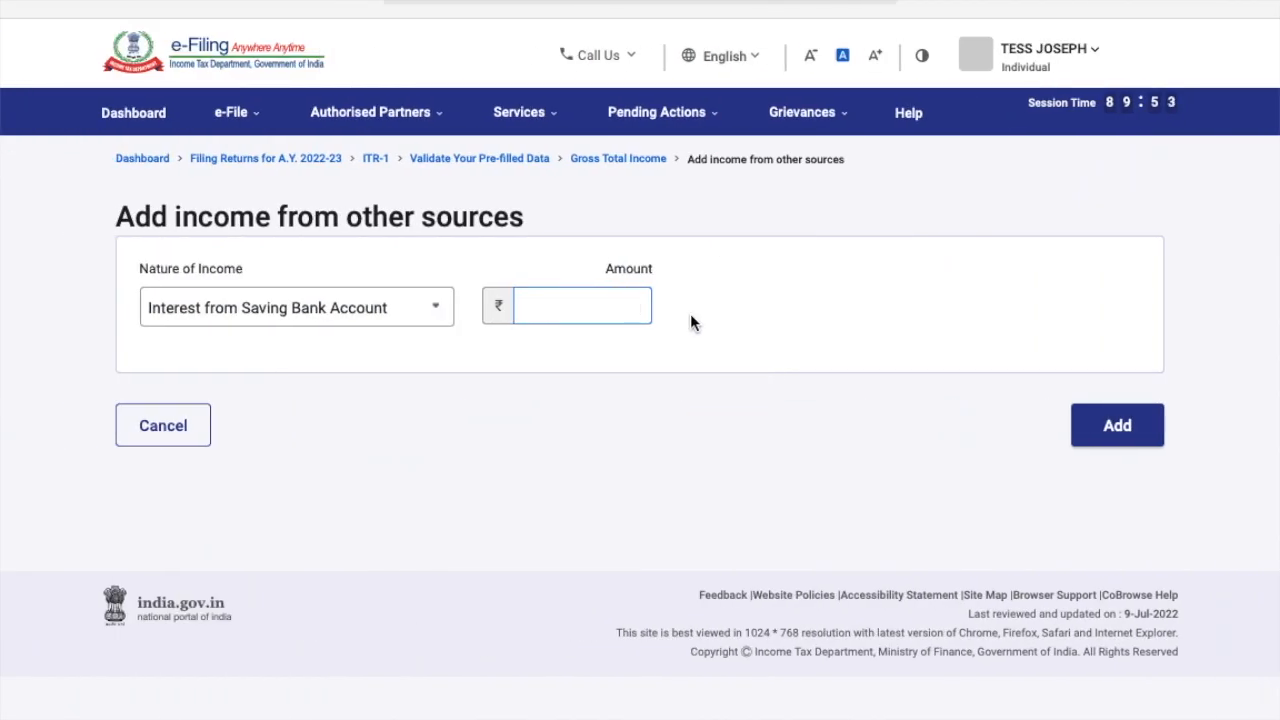
type("665")
left_click(1128, 427)
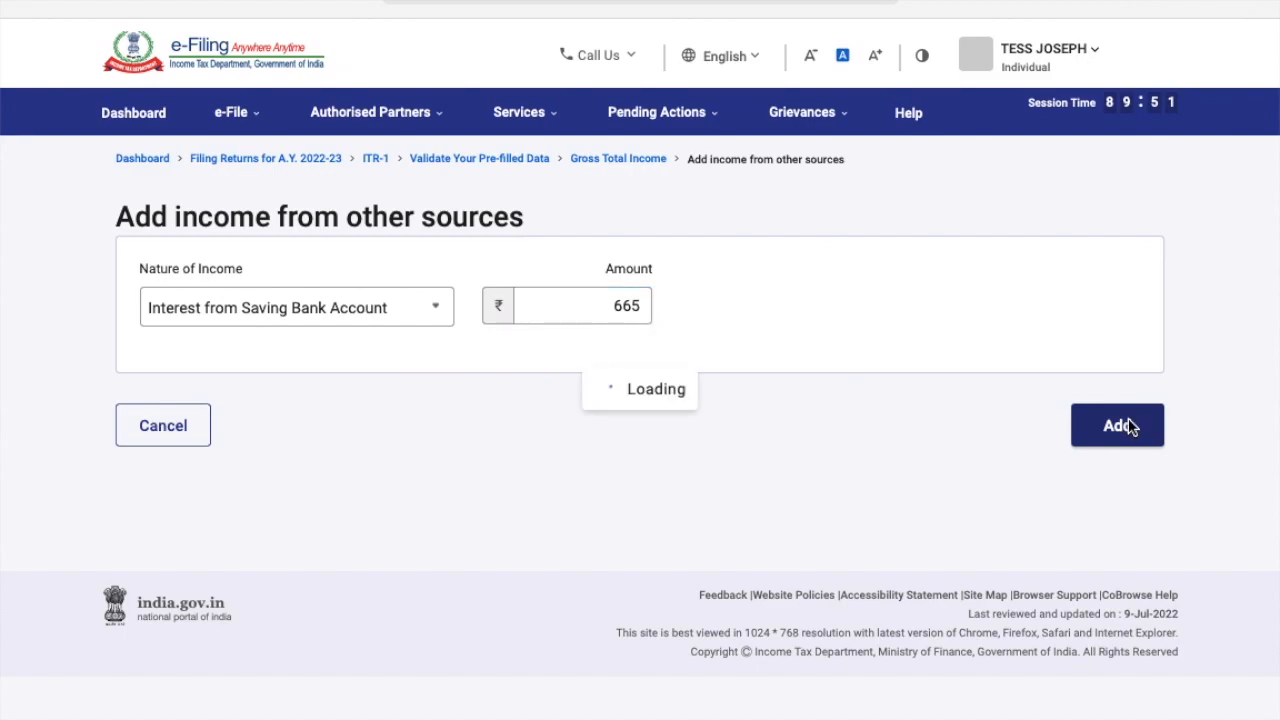
scroll(729, 613, "down", 4)
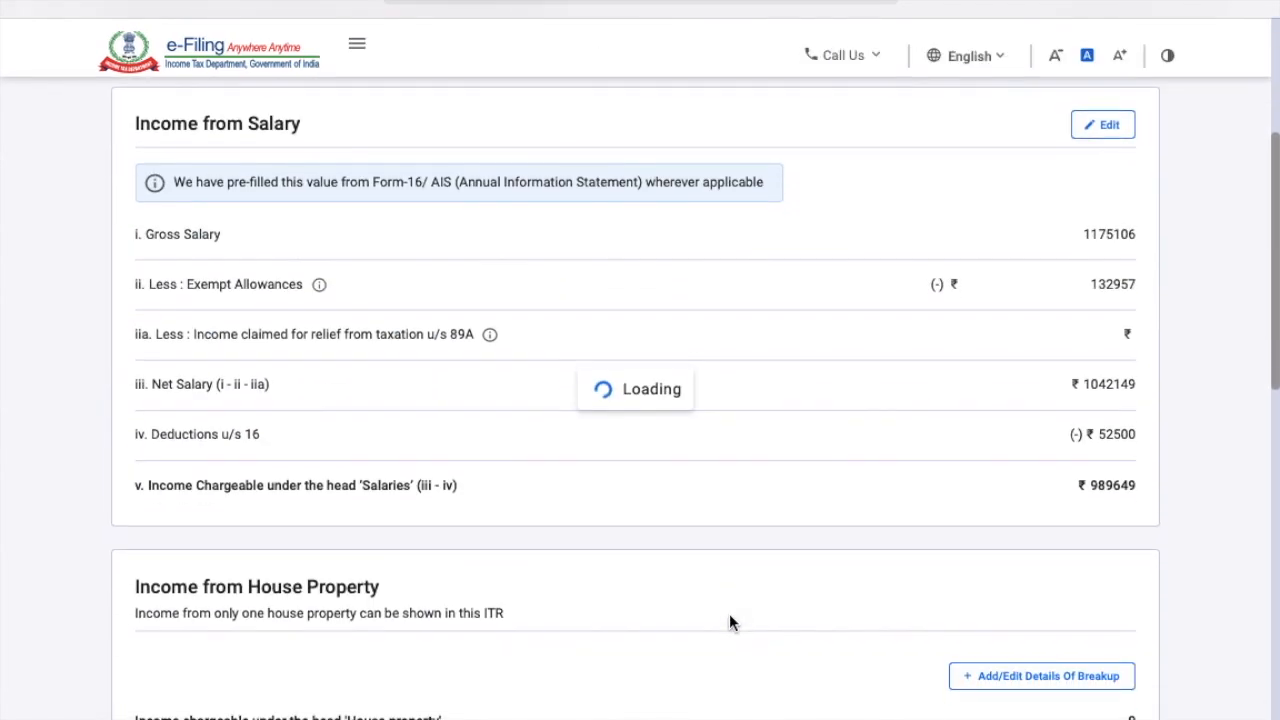
scroll(729, 613, "down", 4)
scroll(729, 613, "down", 5)
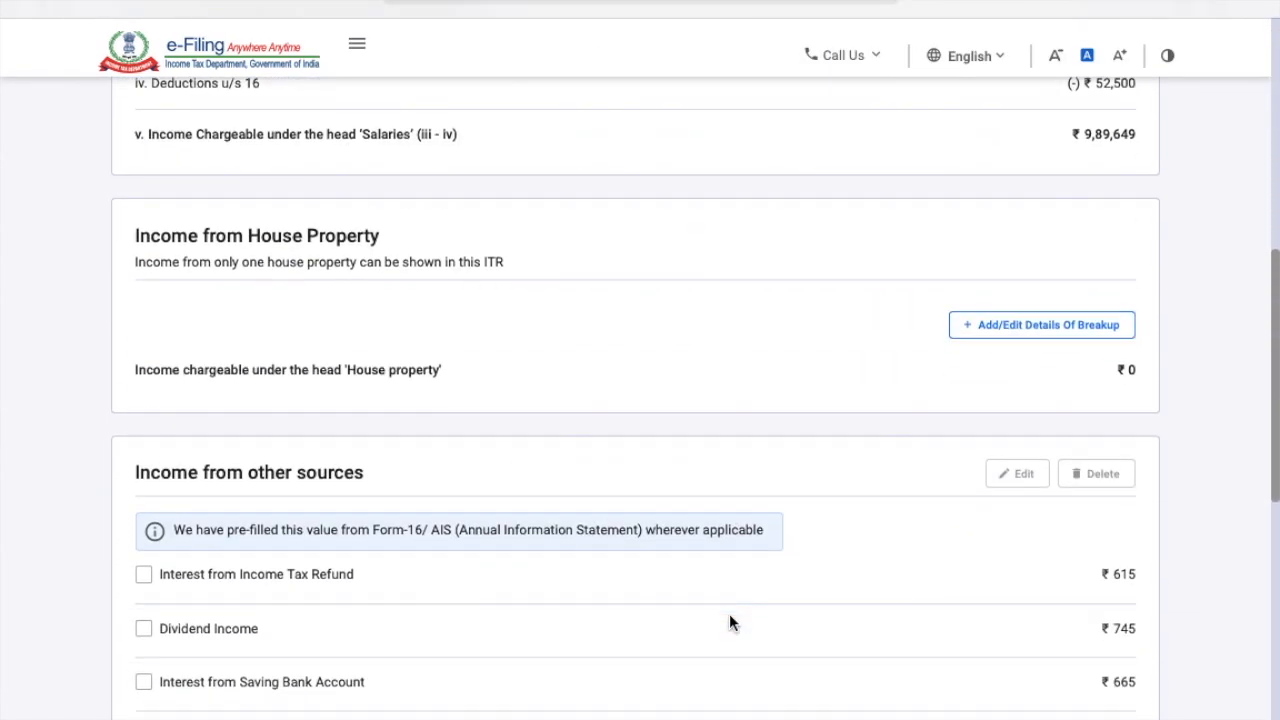
Add an Interest from Deposit entry of ₹9,013 under income from other sources.
left_click(173, 689)
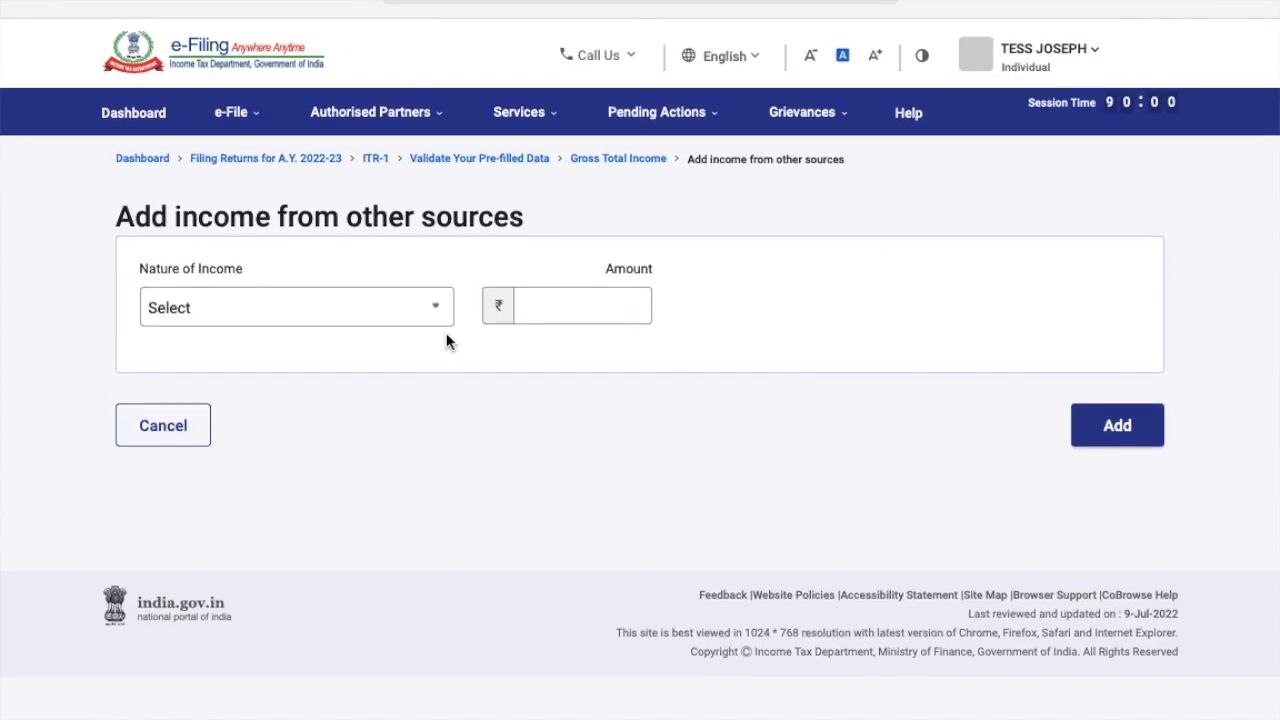
left_click(437, 306)
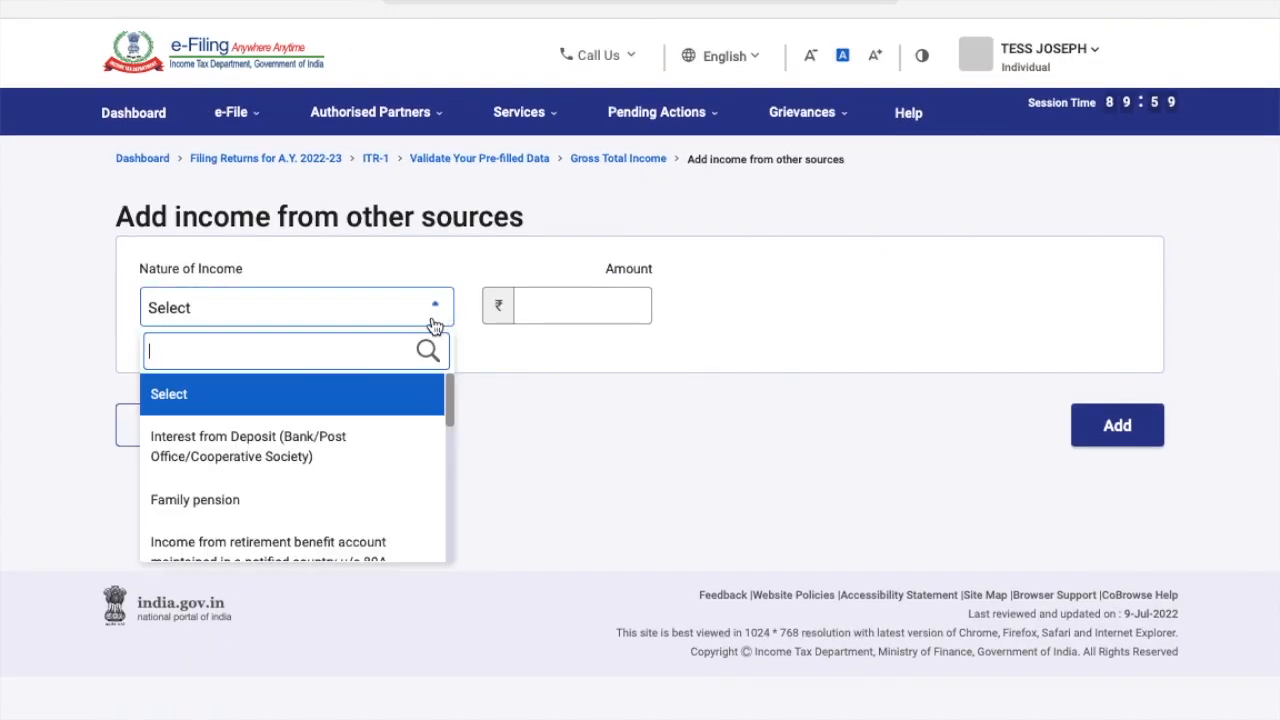
left_click(332, 466)
left_click(533, 310)
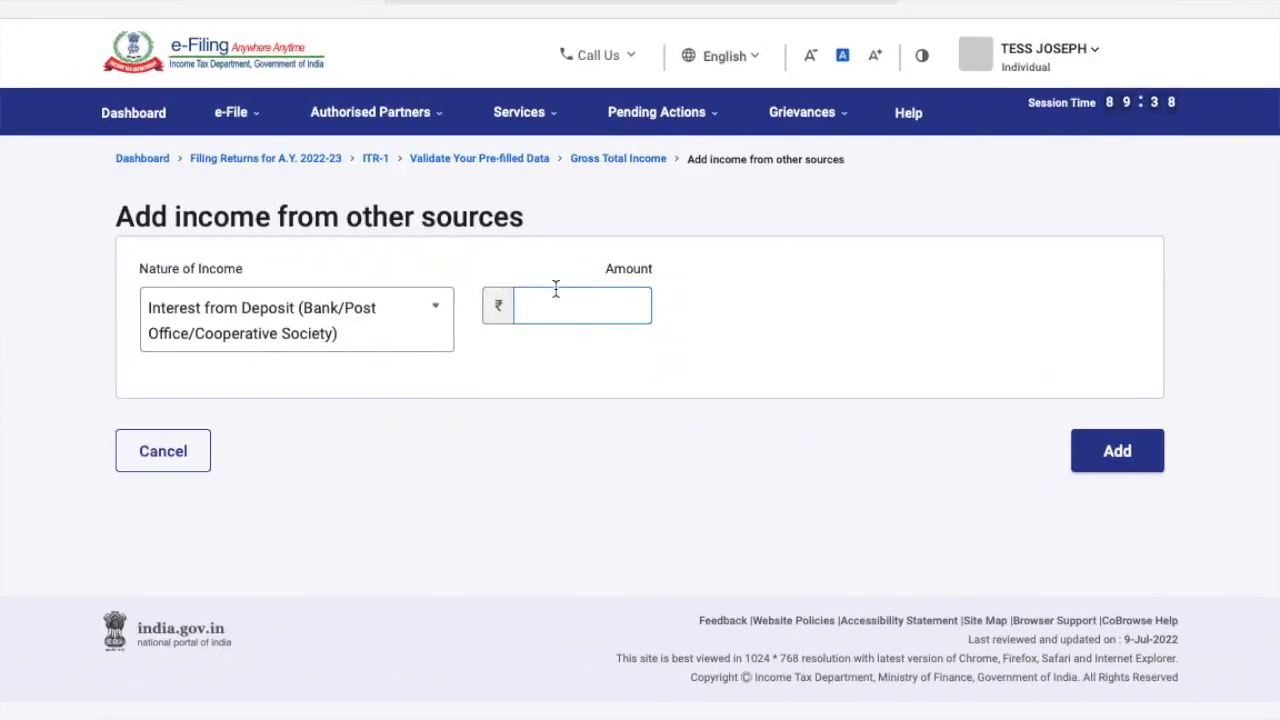
type("9,013")
left_click(1109, 466)
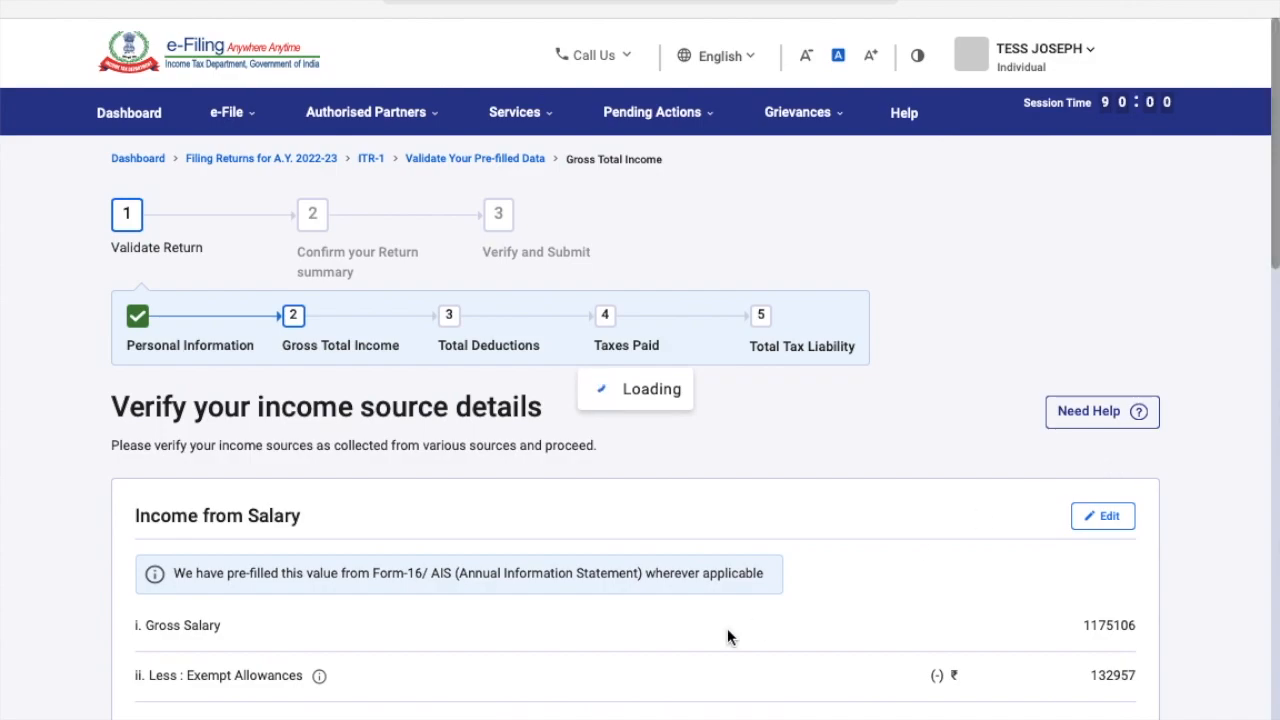
scroll(728, 637, "down", 15)
scroll(389, 580, "up", 15)
scroll(236, 512, "down", 5)
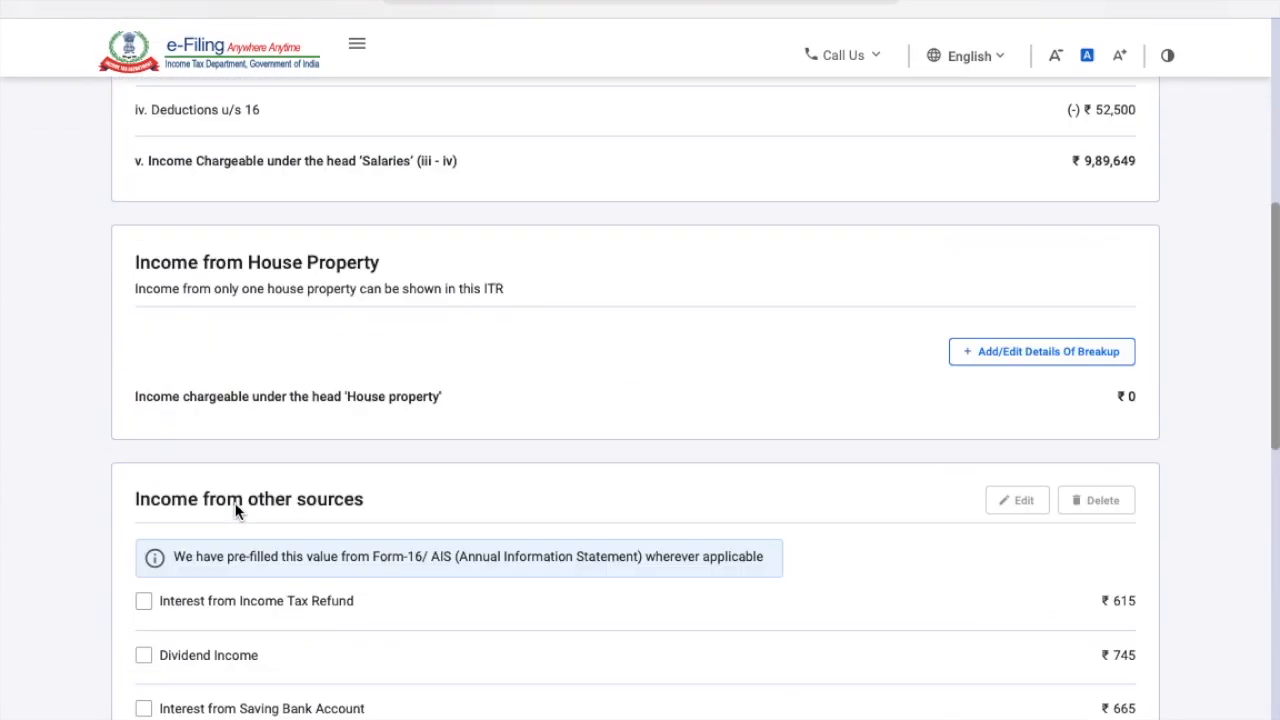
scroll(236, 512, "down", 8)
scroll(240, 510, "up", 2)
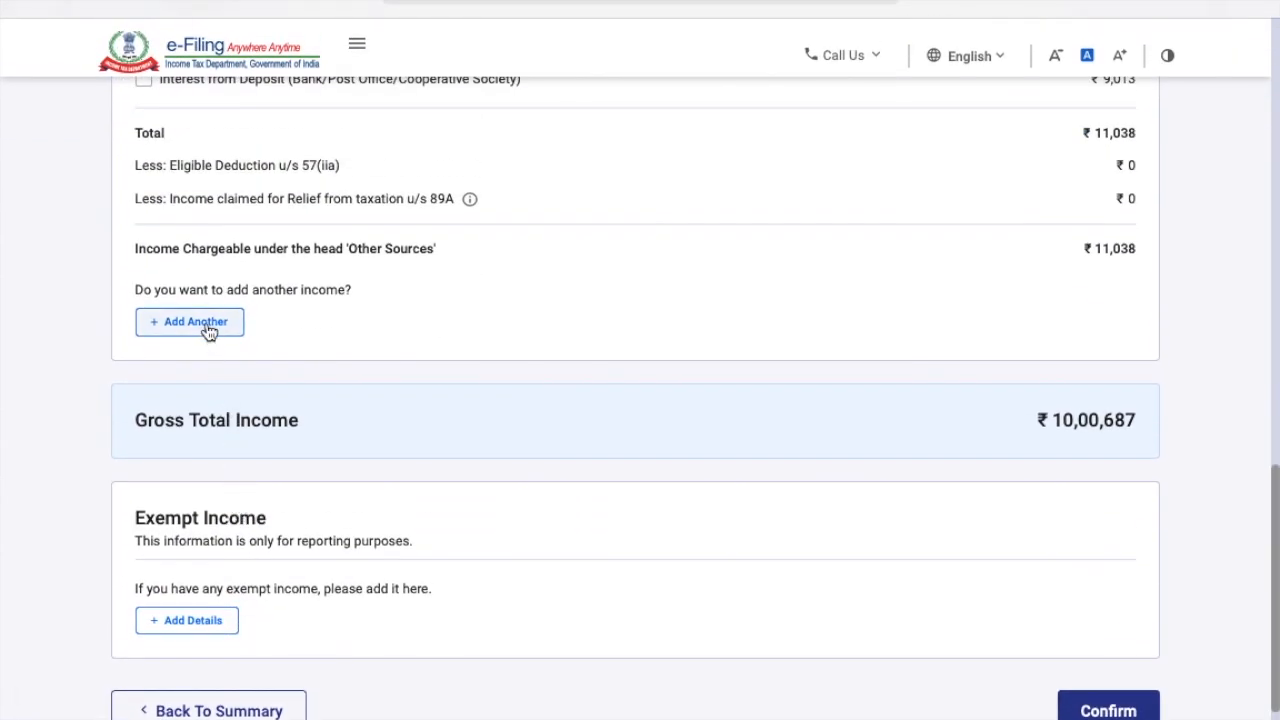
left_click(207, 327)
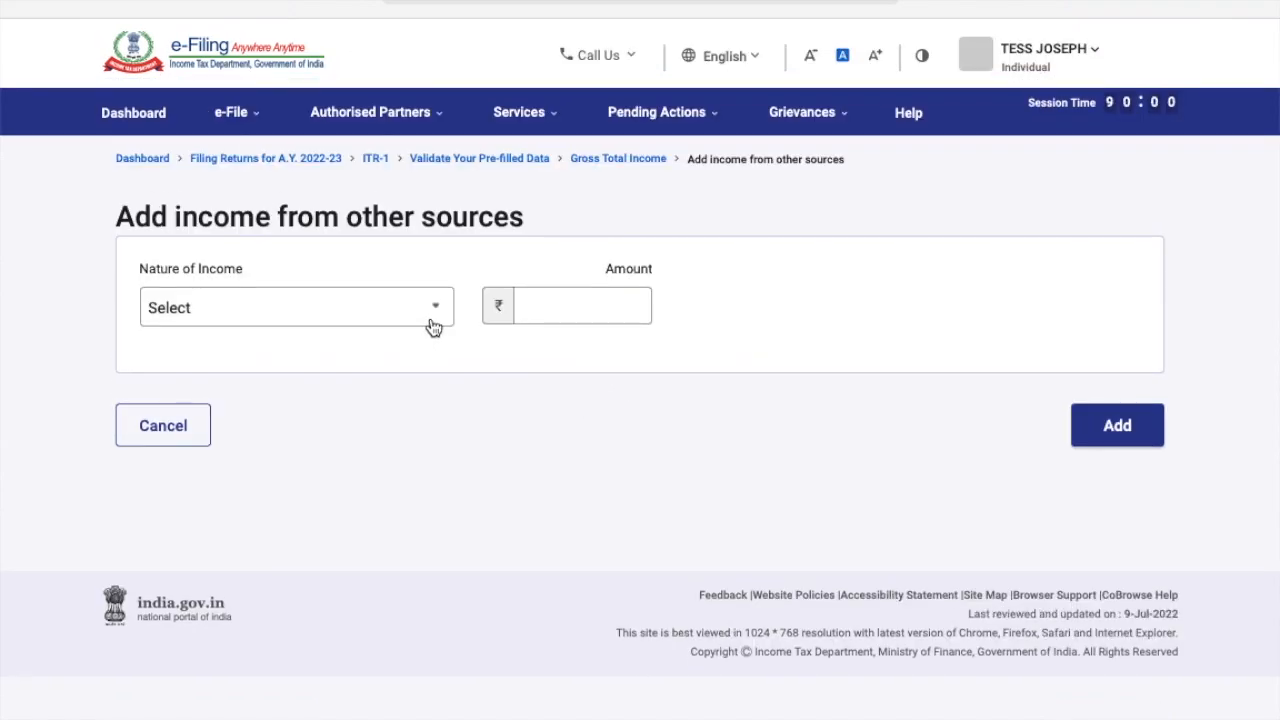
left_click(434, 323)
scroll(358, 445, "down", 1)
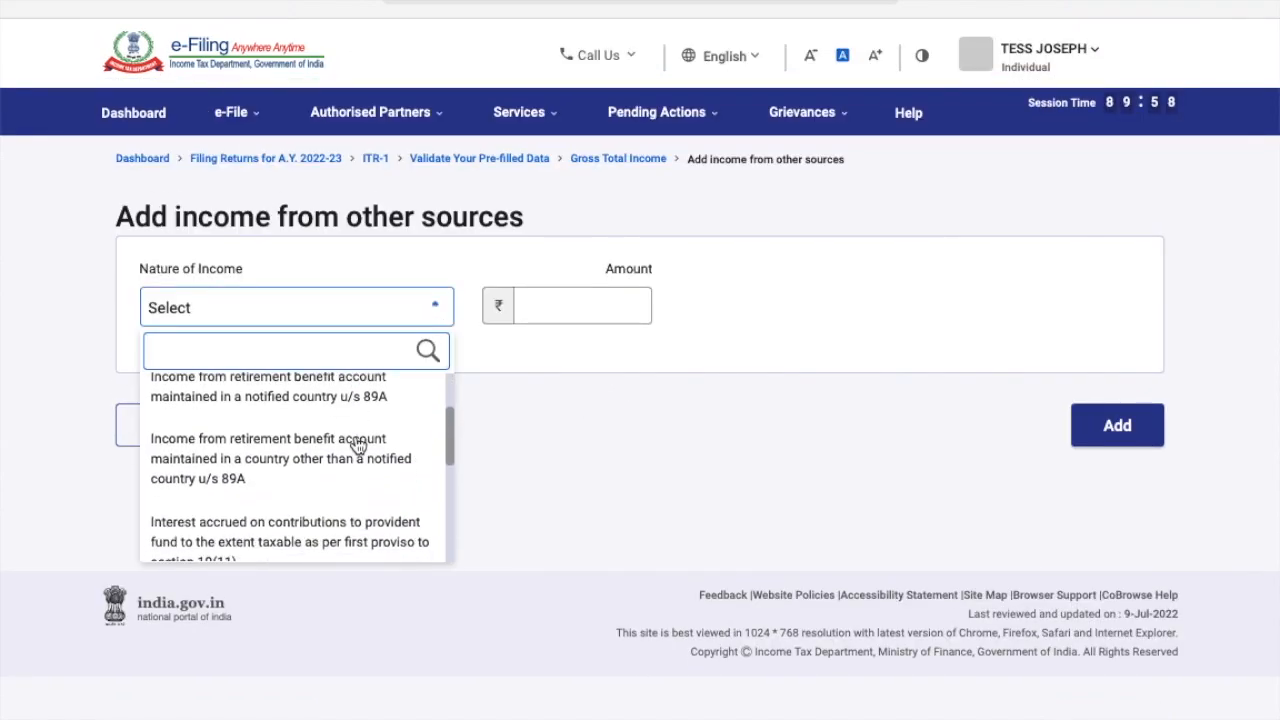
scroll(358, 445, "up", 1)
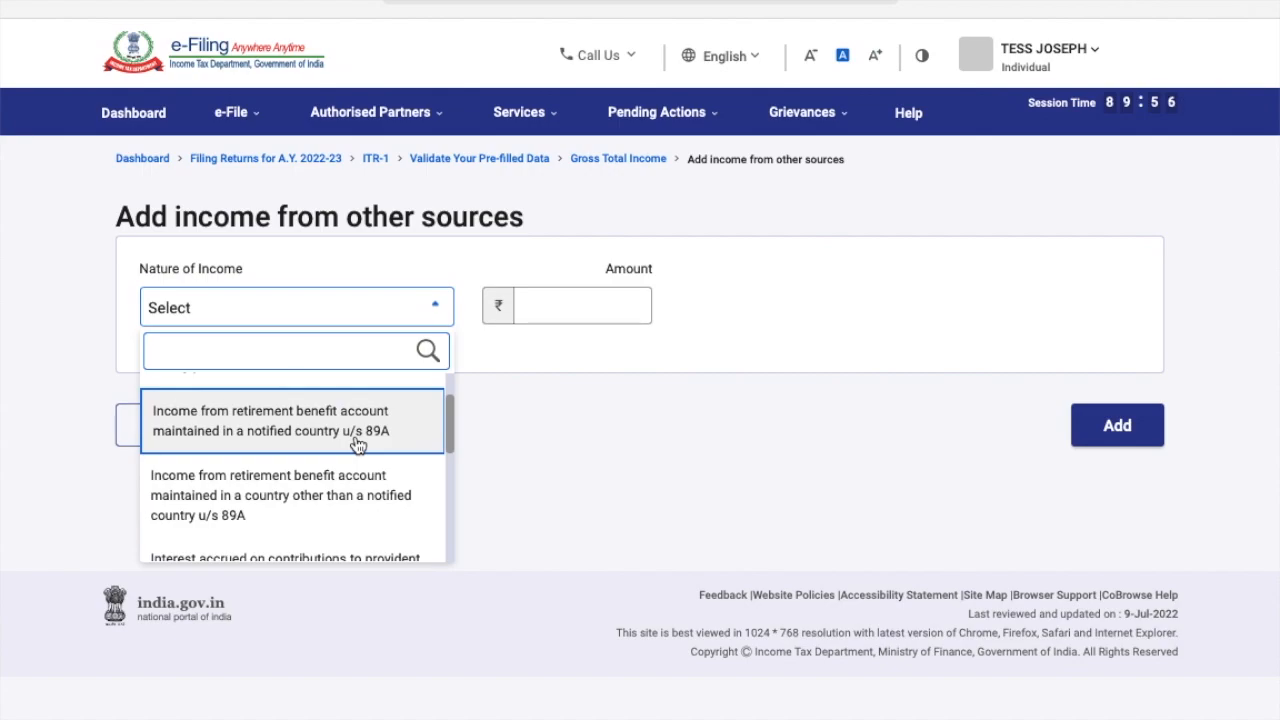
scroll(358, 445, "down", 2)
scroll(358, 455, "down", 2)
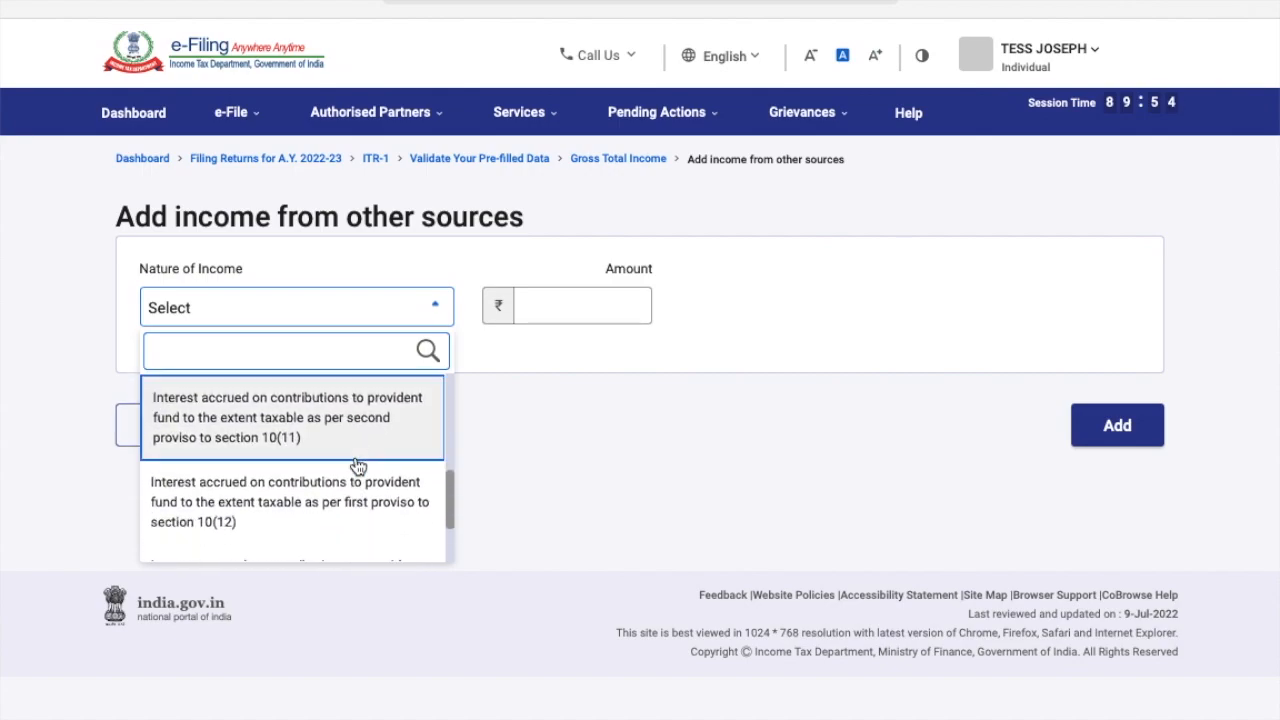
scroll(358, 465, "down", 1)
scroll(358, 466, "down", 1)
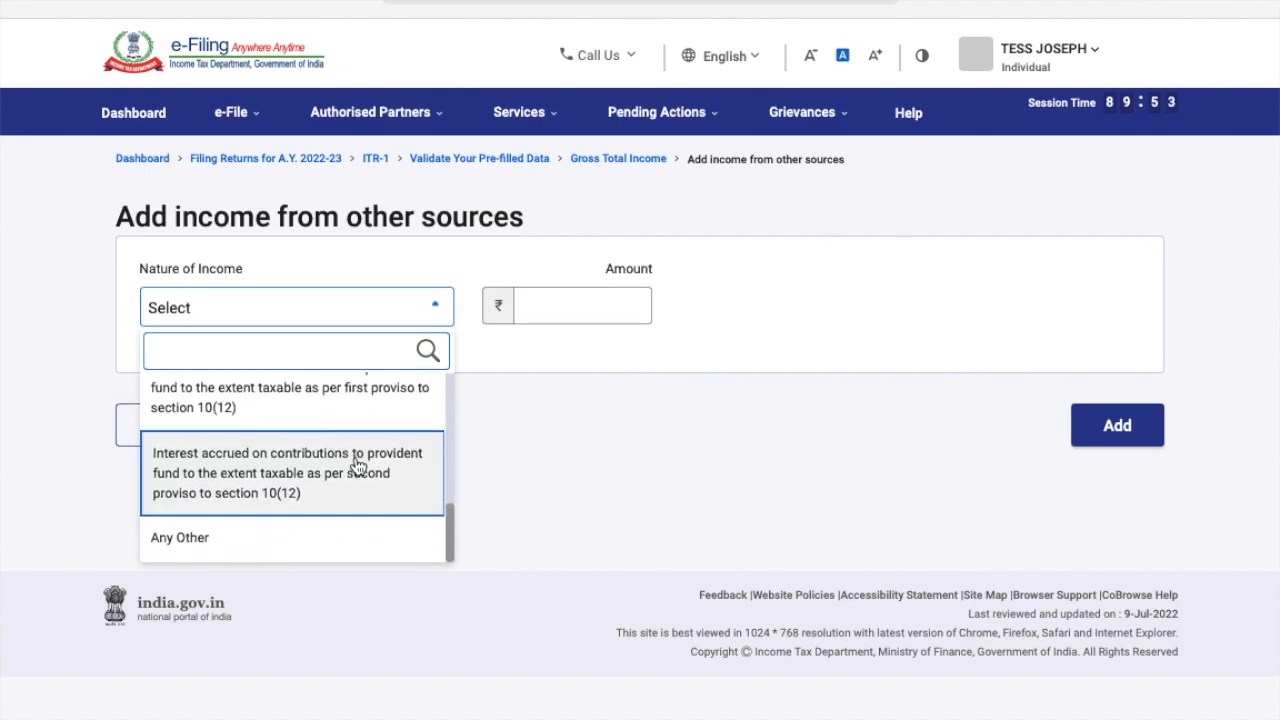
left_click(322, 540)
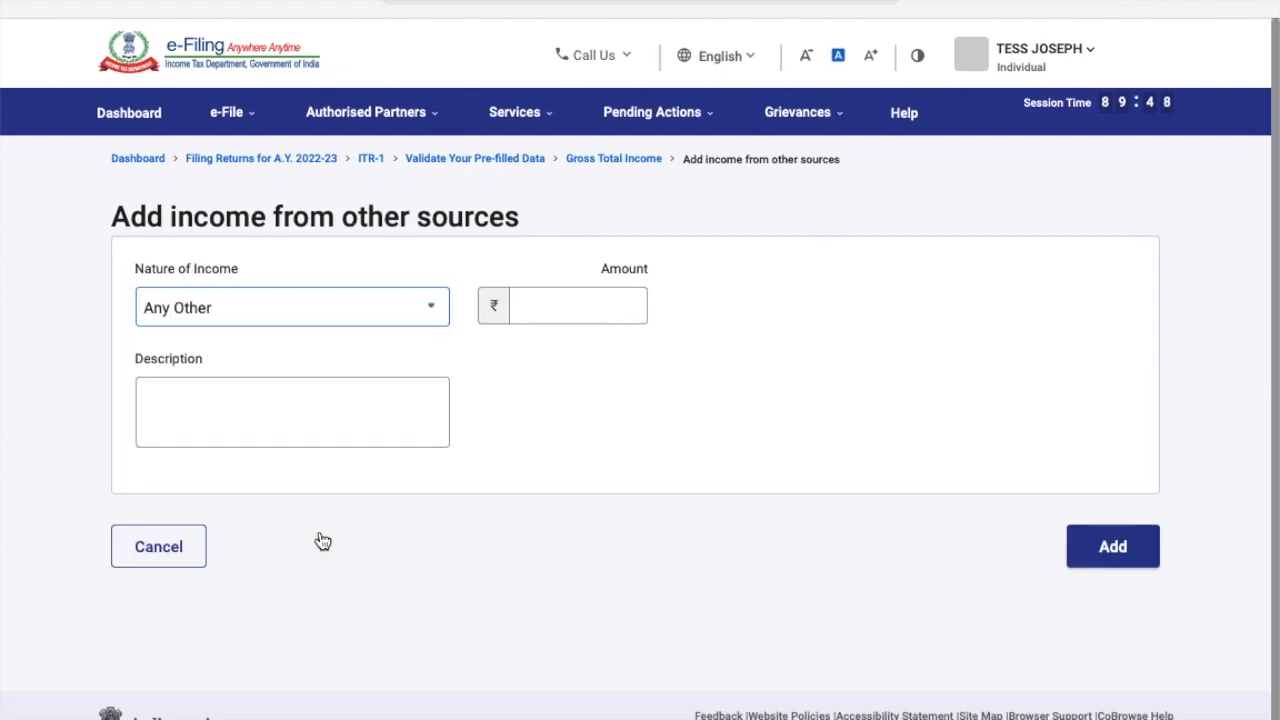
left_click(322, 396)
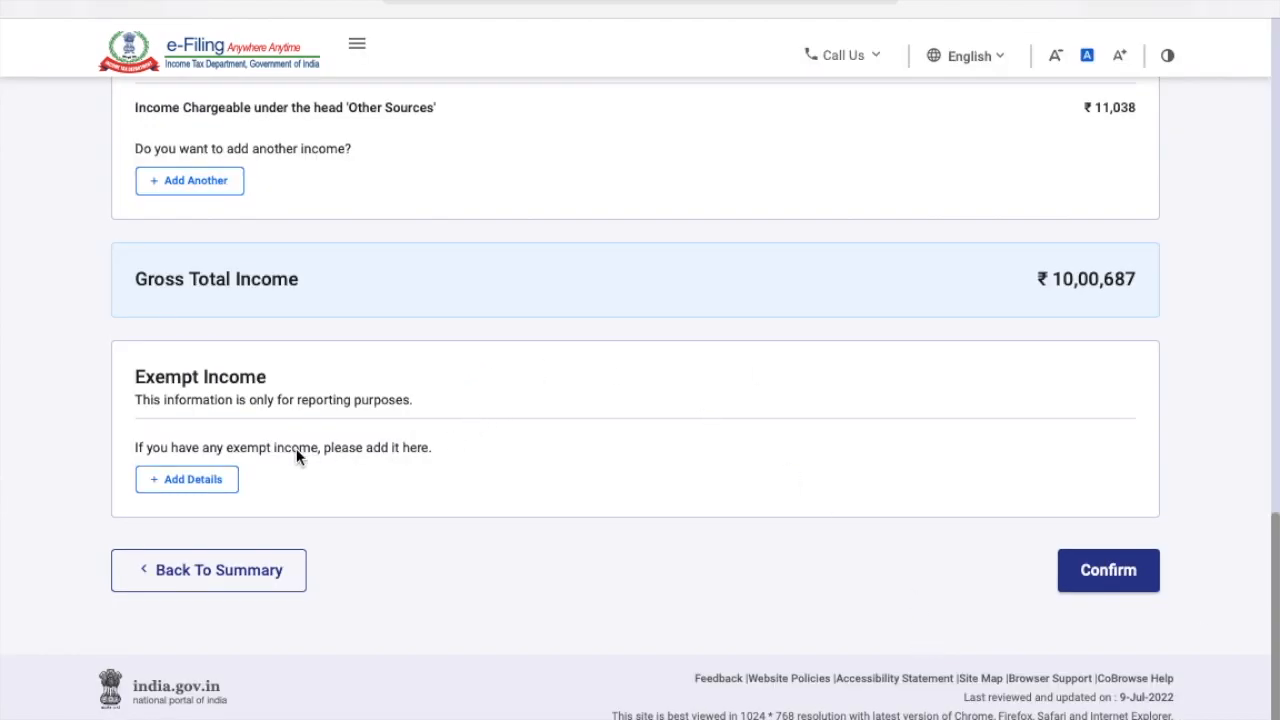
left_click(218, 480)
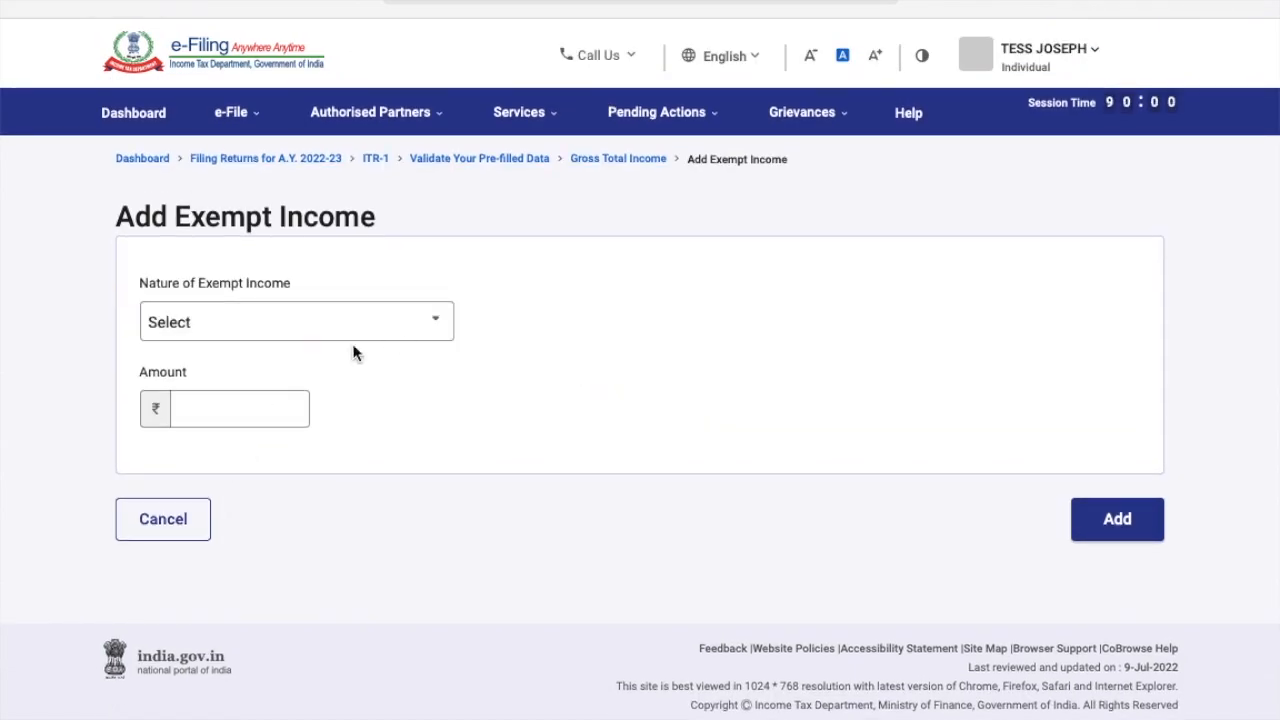
left_click(407, 331)
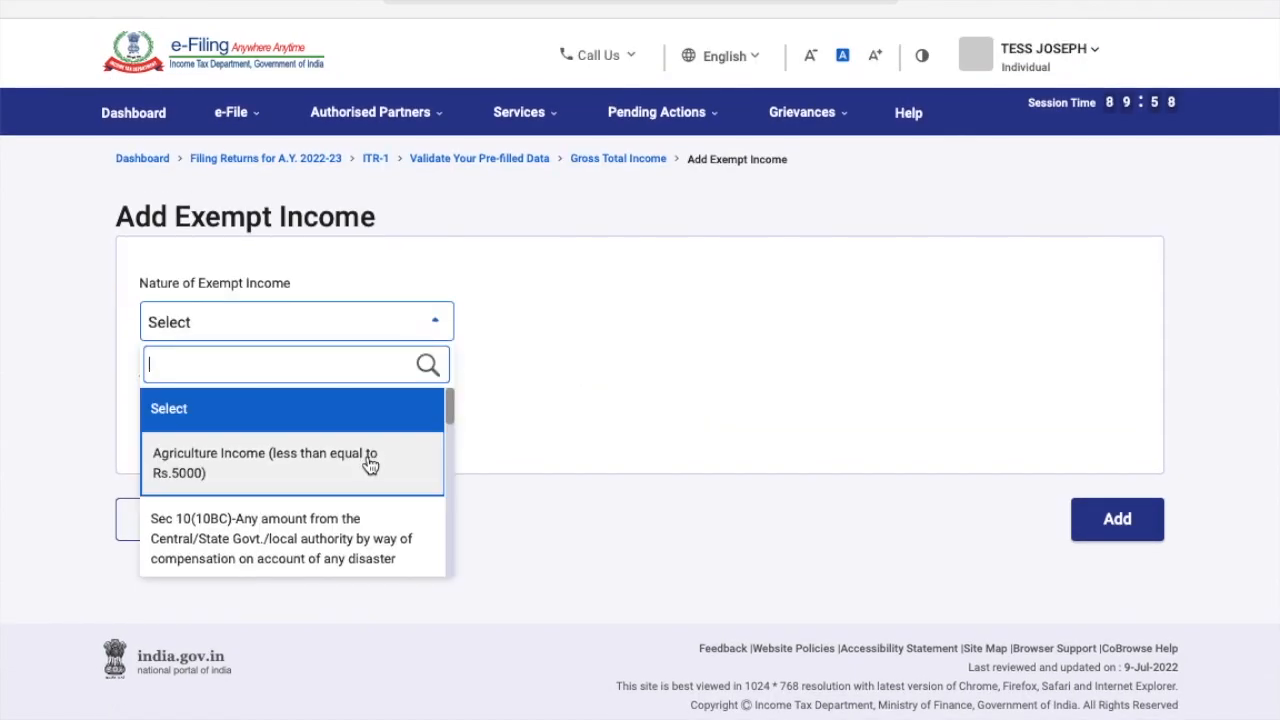
left_click(280, 334)
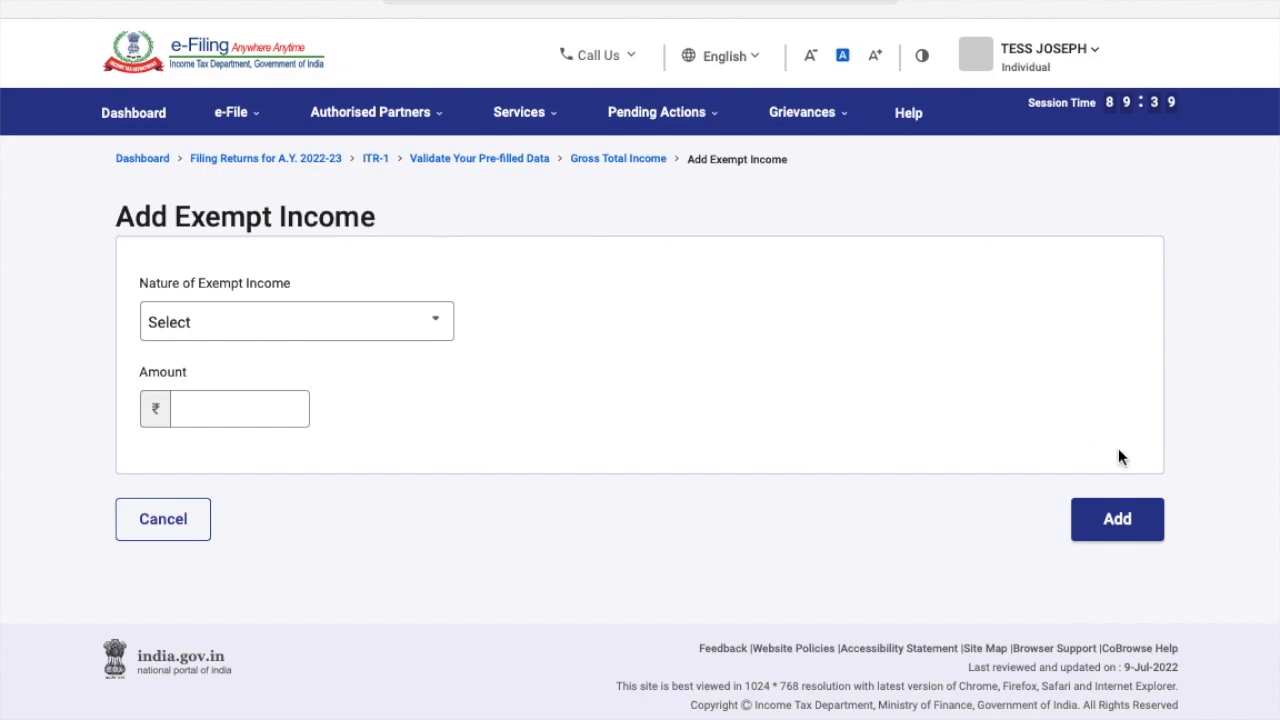
left_click(200, 522)
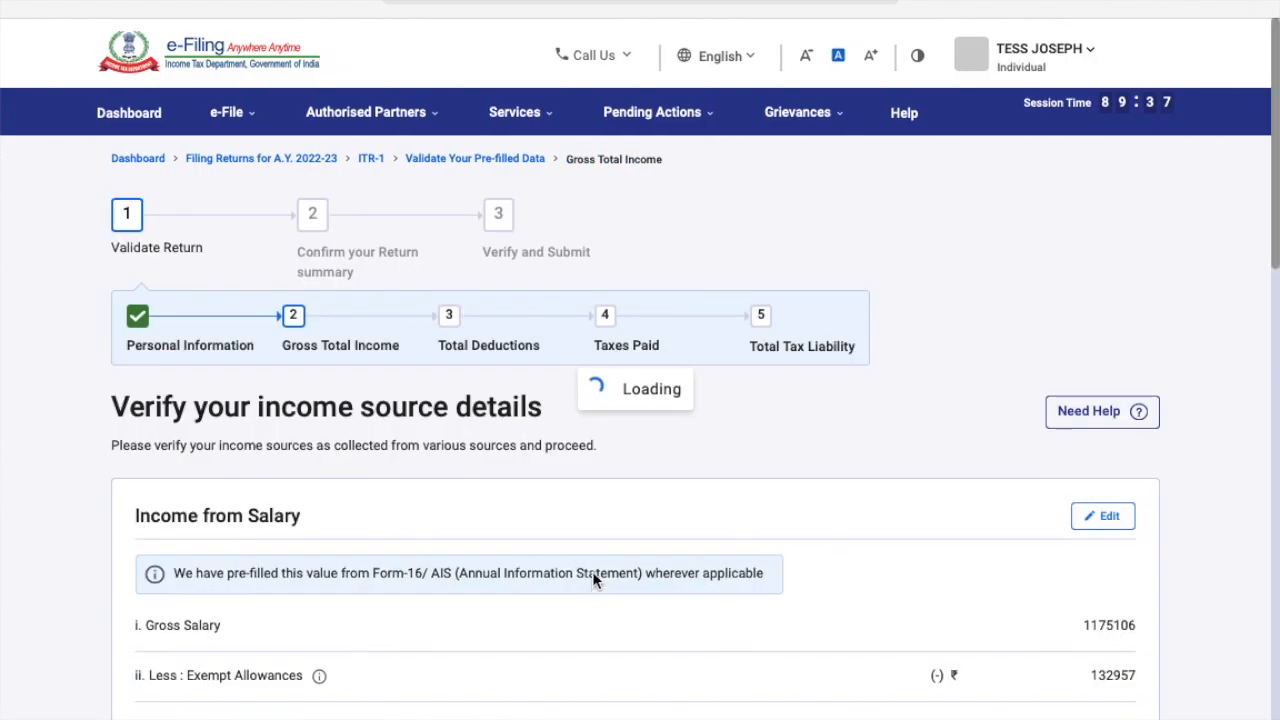
Review the income source details and confirm Gross Total Income at ₹10,00,687.
scroll(592, 571, "down", 5)
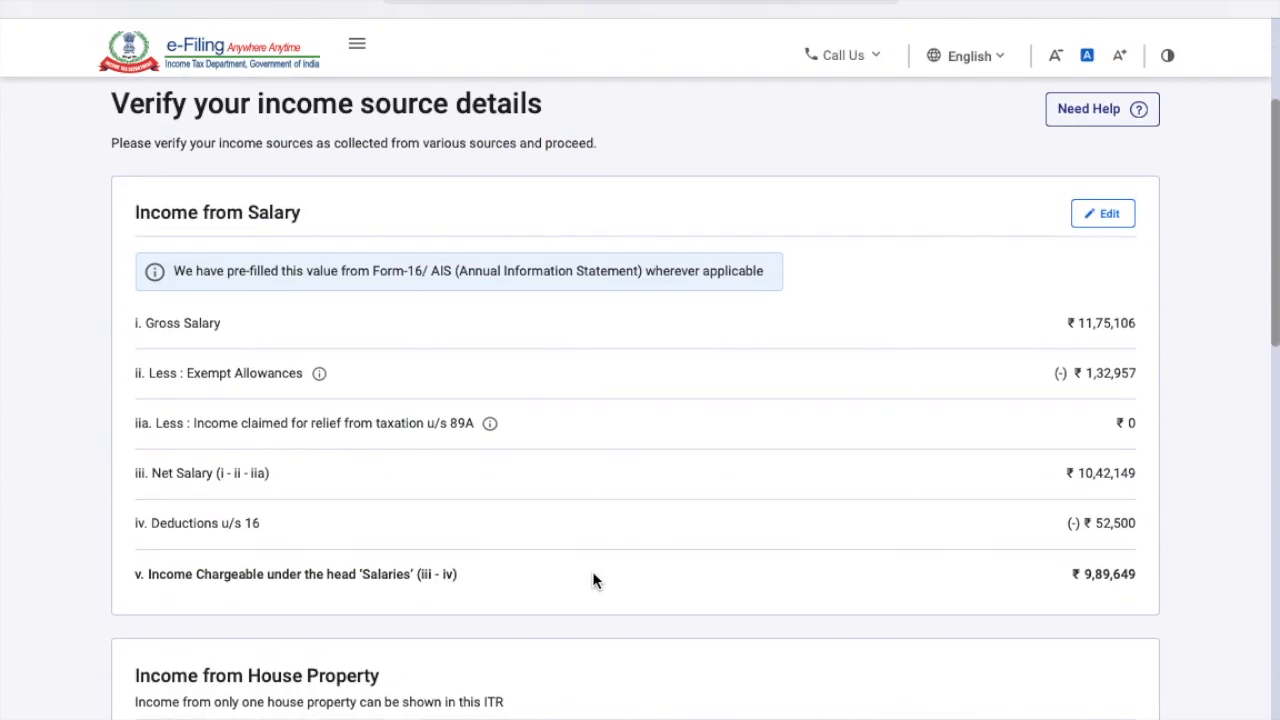
scroll(592, 579, "down", 3)
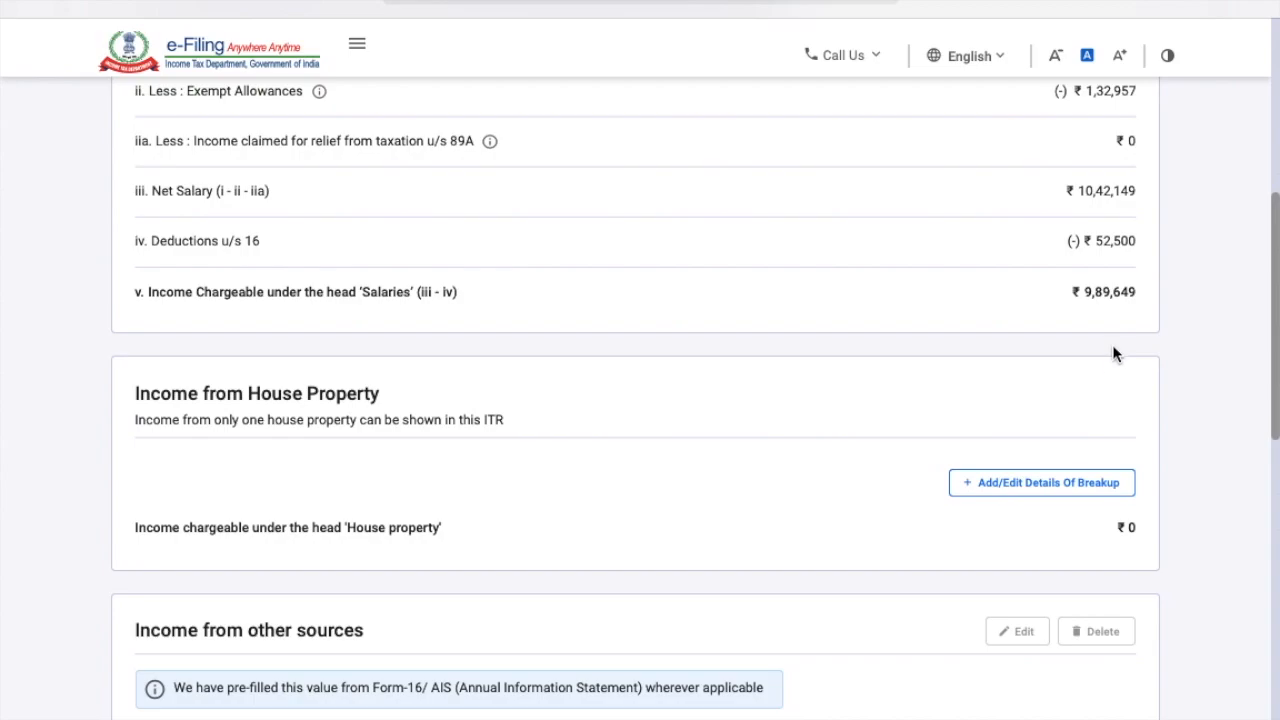
scroll(1092, 412, "down", 5)
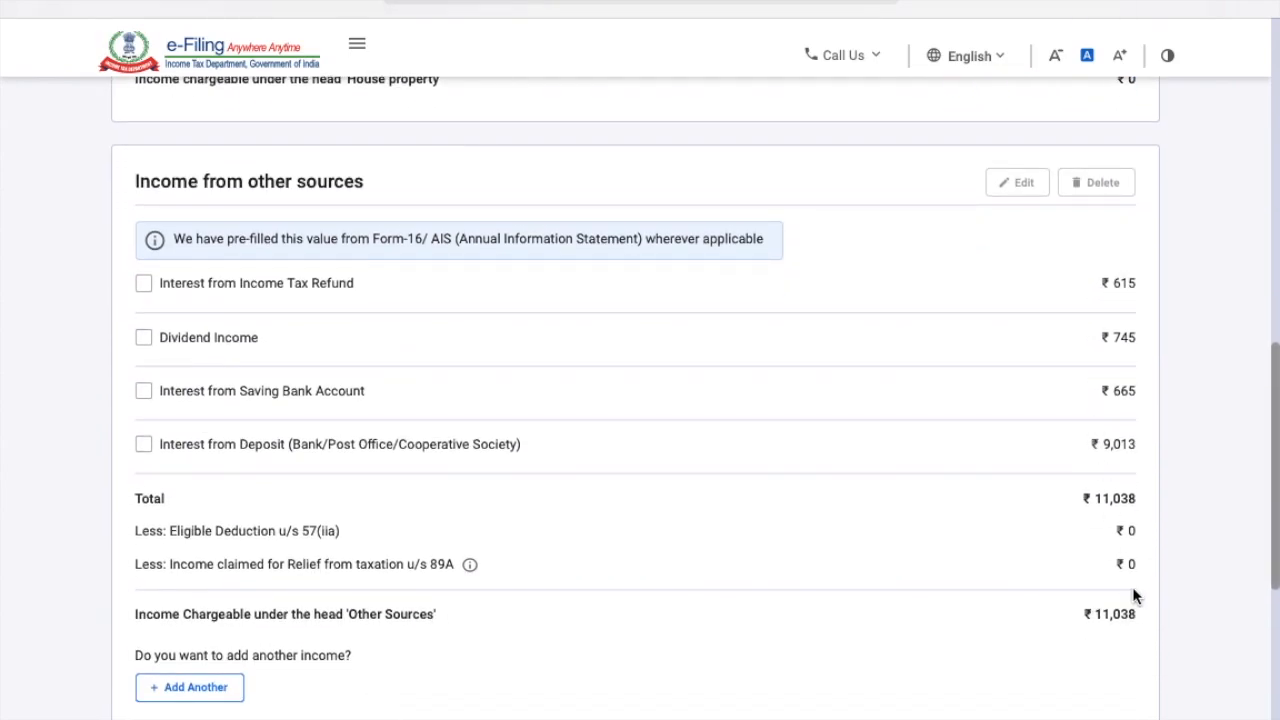
scroll(1134, 596, "down", 3)
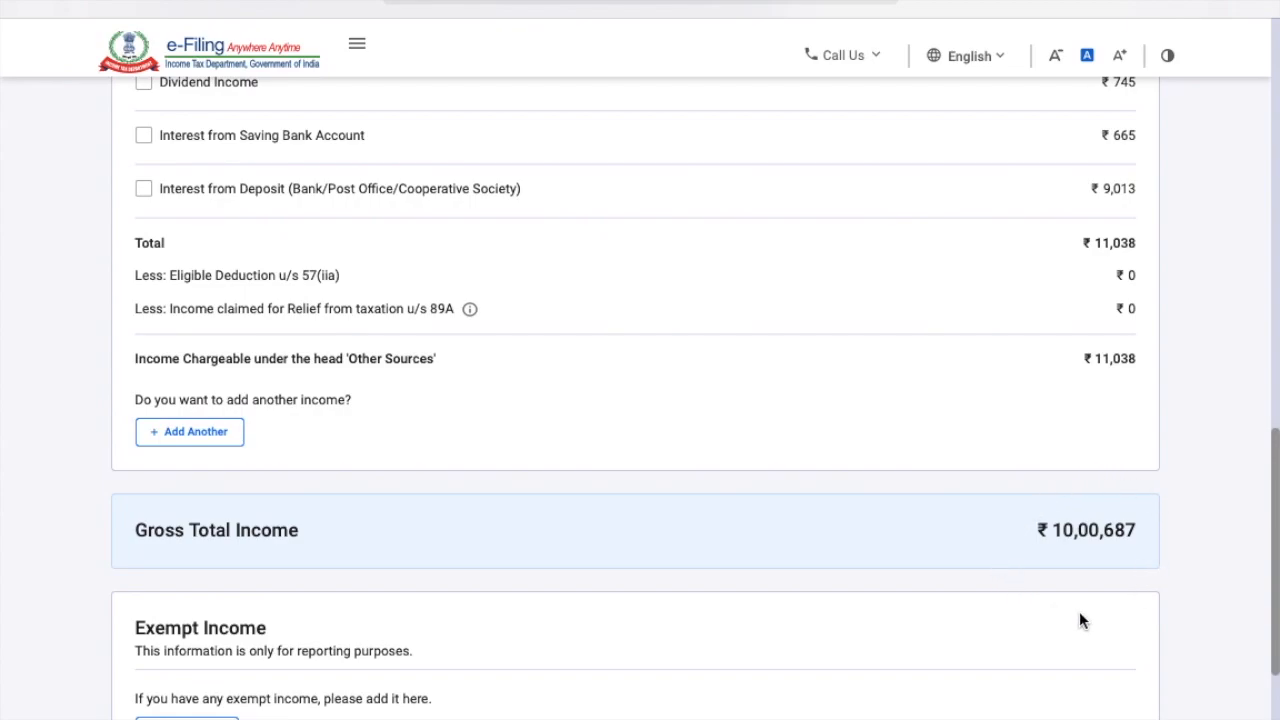
scroll(1104, 635, "down", 2)
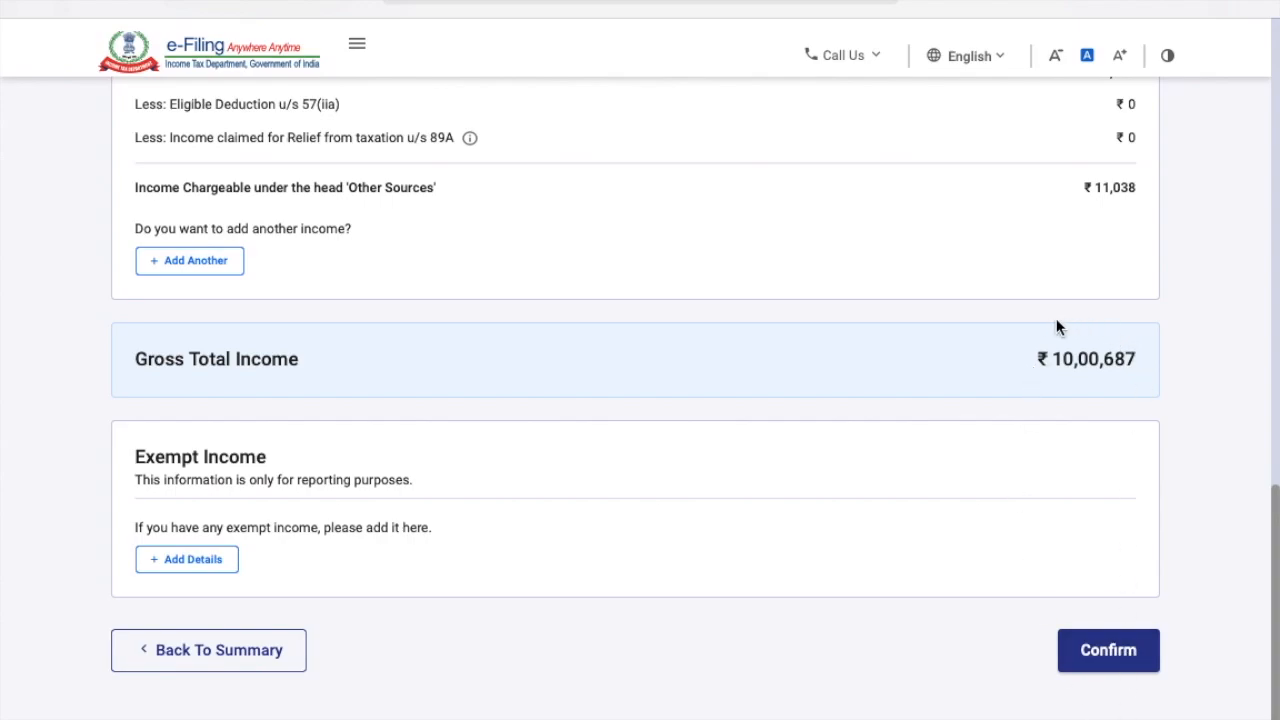
left_click(1134, 660)
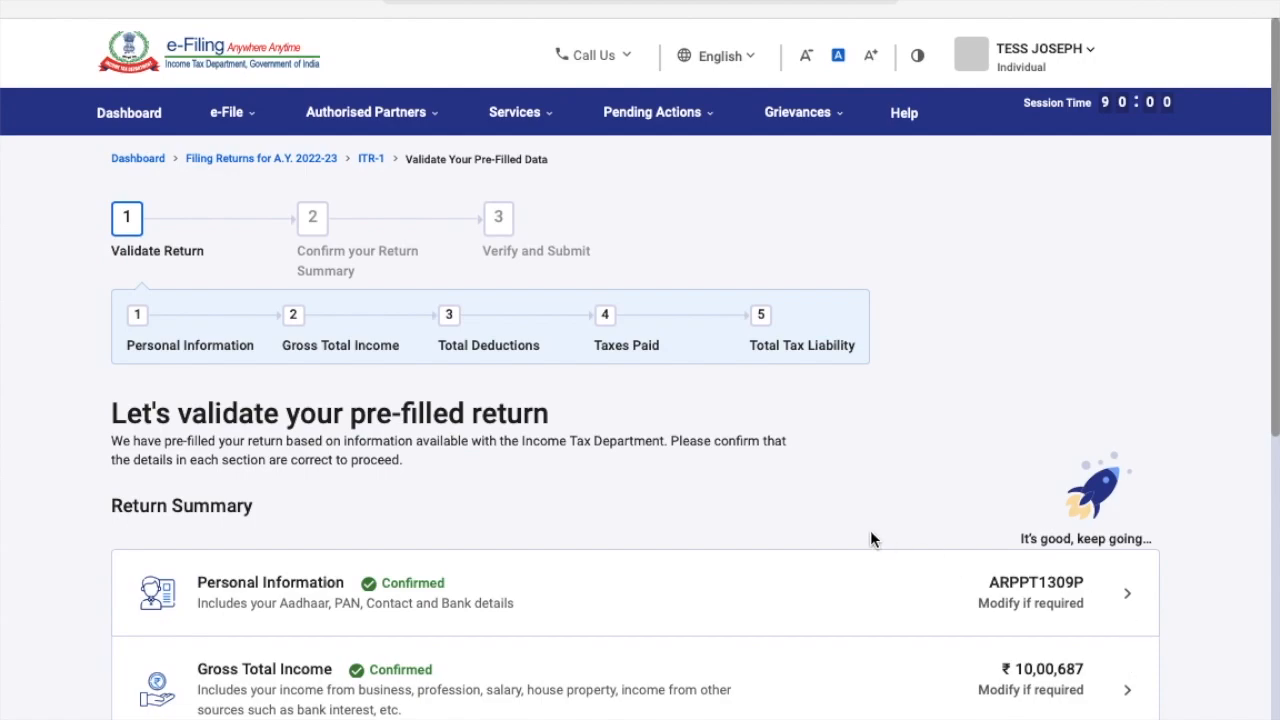
Open Total Deductions and skip its eligibility questions to reach the 80C/80D verification.
scroll(870, 535, "down", 3)
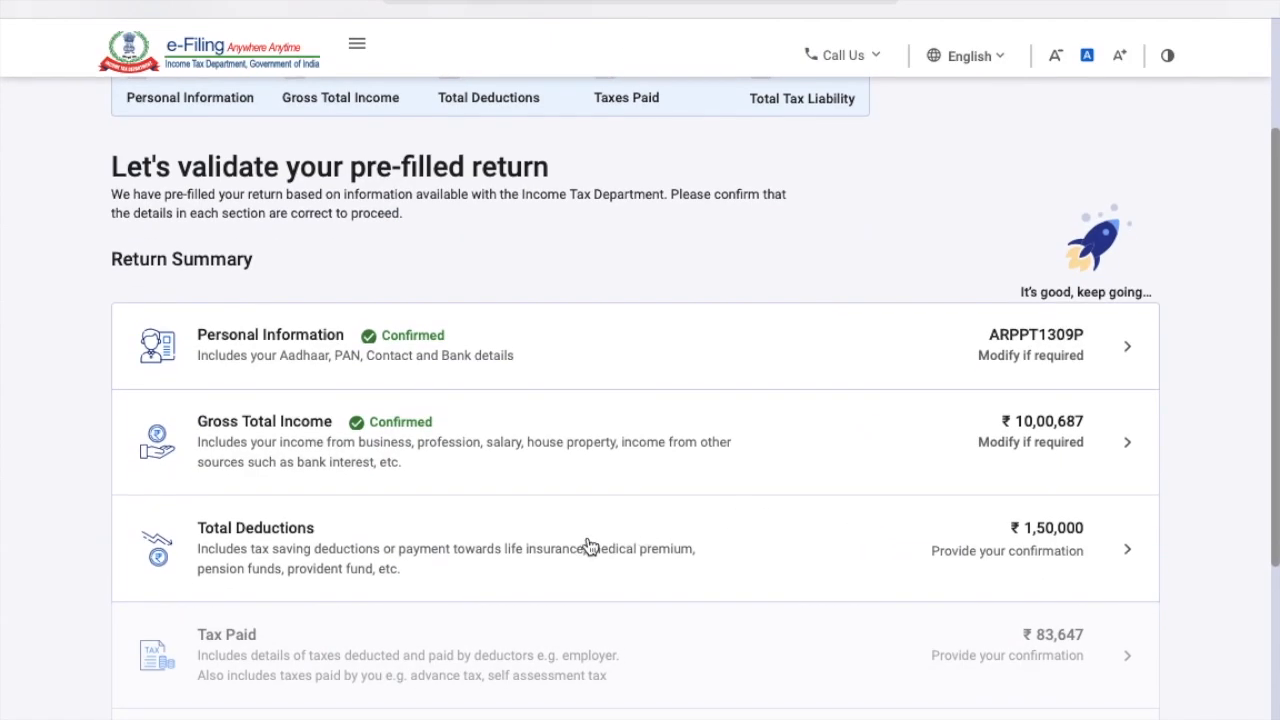
left_click(589, 545)
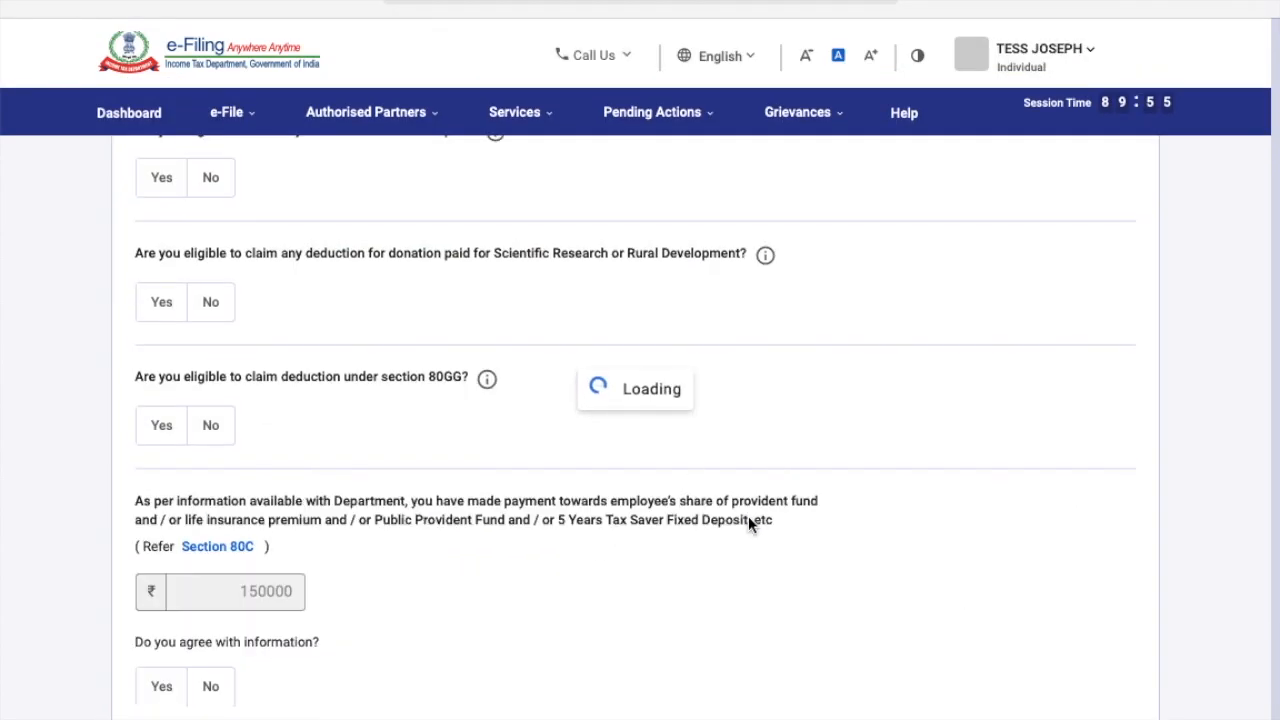
scroll(663, 543, "down", 10)
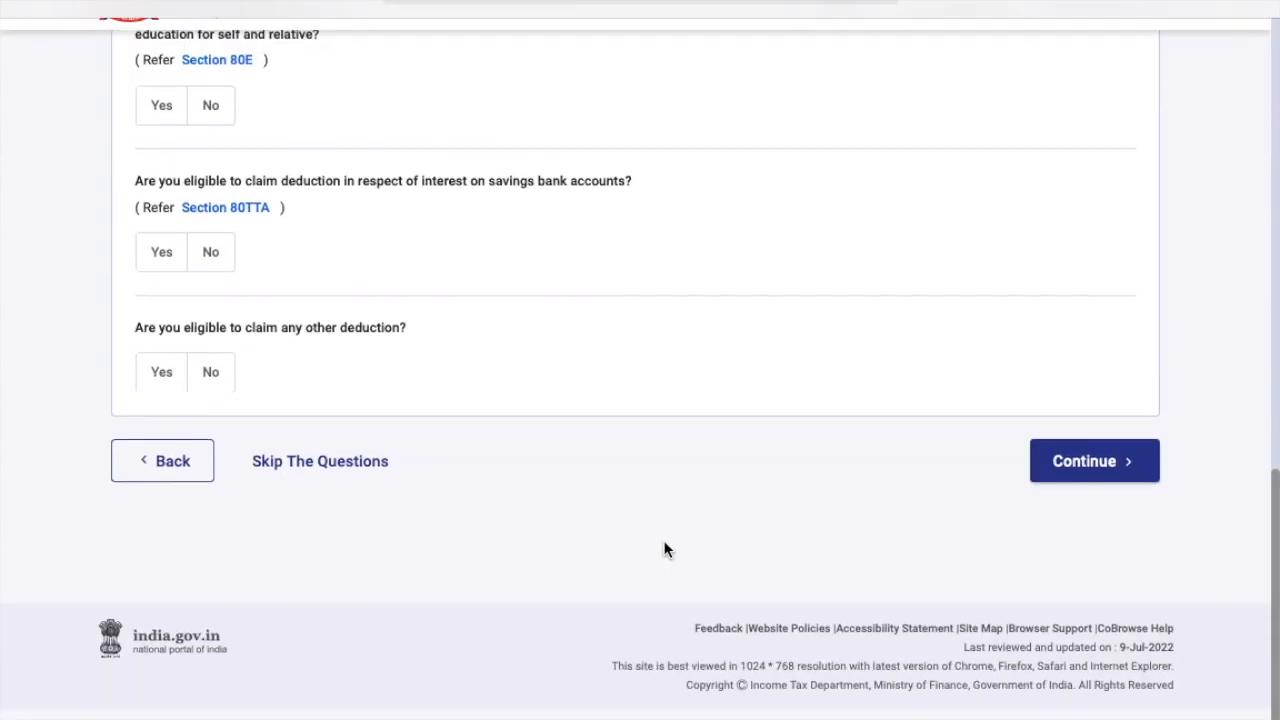
scroll(658, 544, "up", 1)
left_click(340, 512)
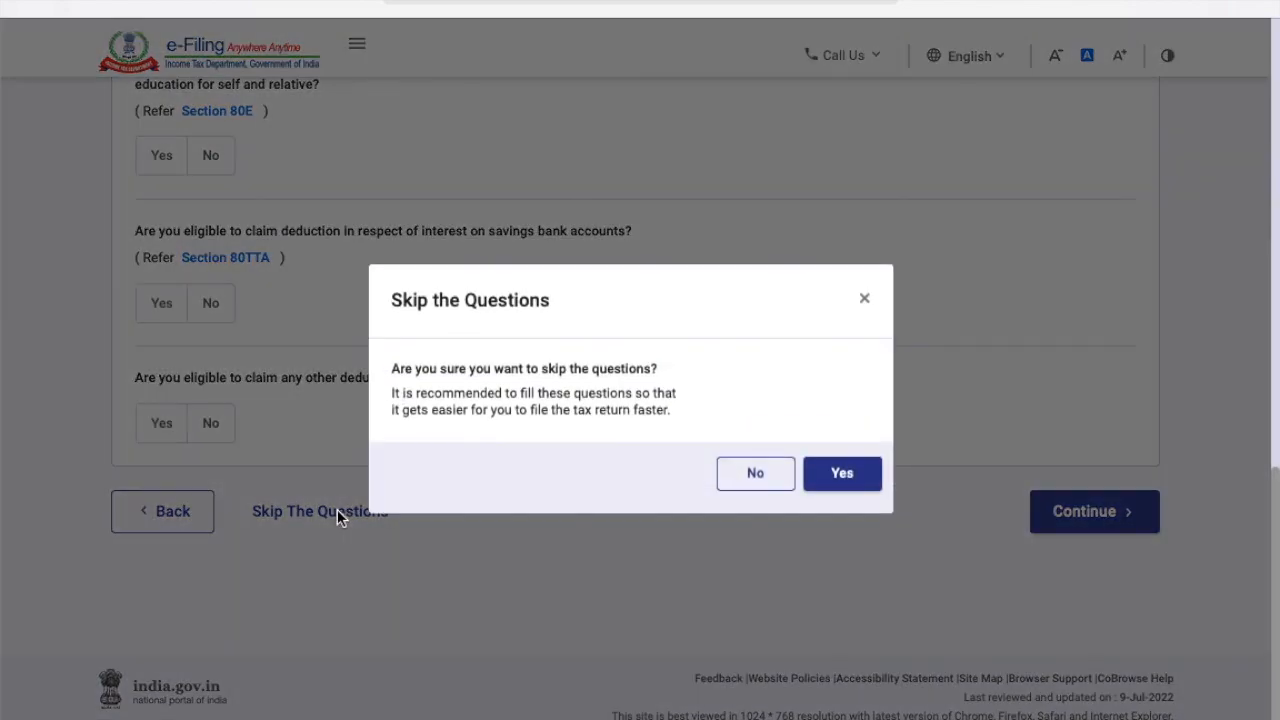
left_click(855, 484)
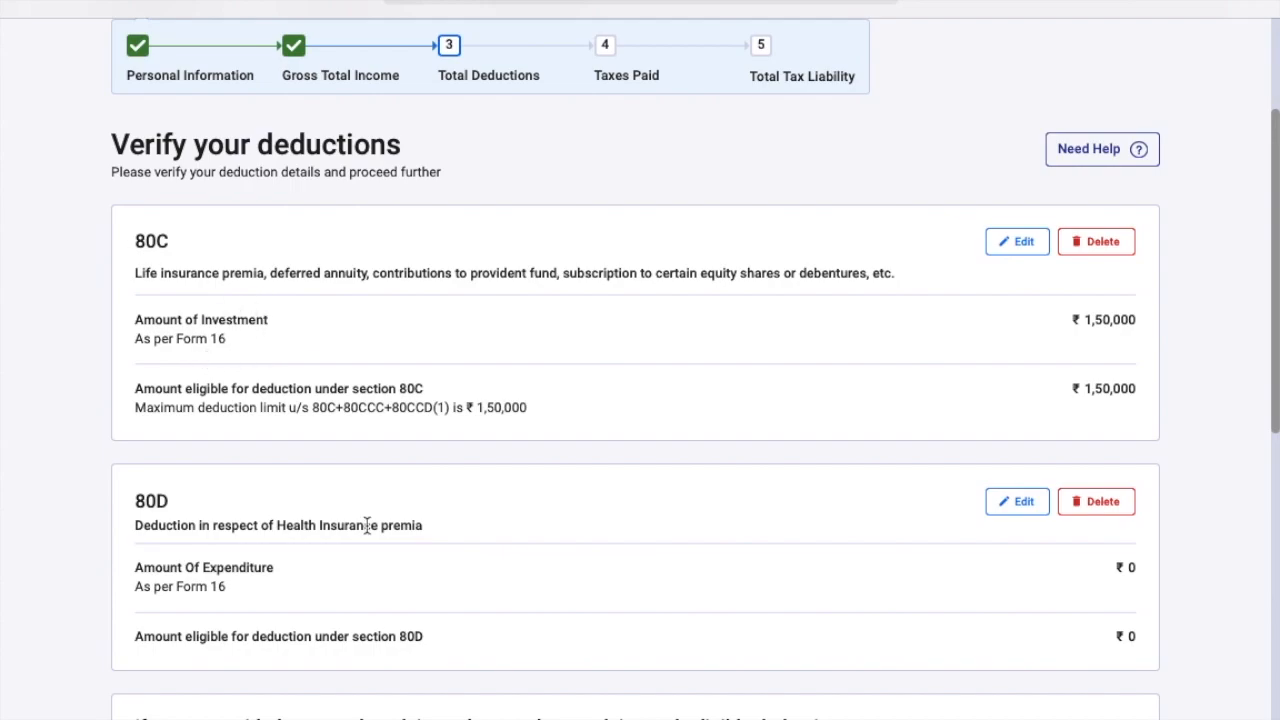
Review the 80C ₹1,50,000 and 80D ₹0 deduction cards and confirm them.
scroll(366, 528, "down", 4)
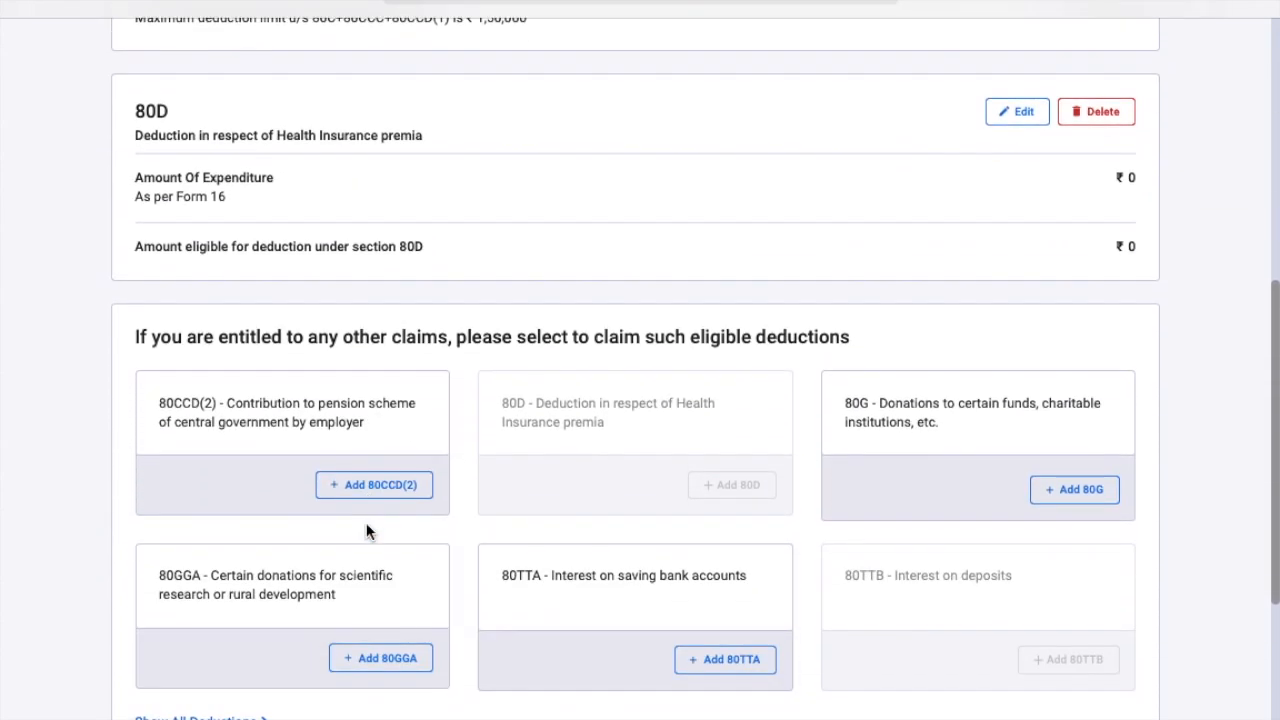
scroll(366, 530, "down", 4)
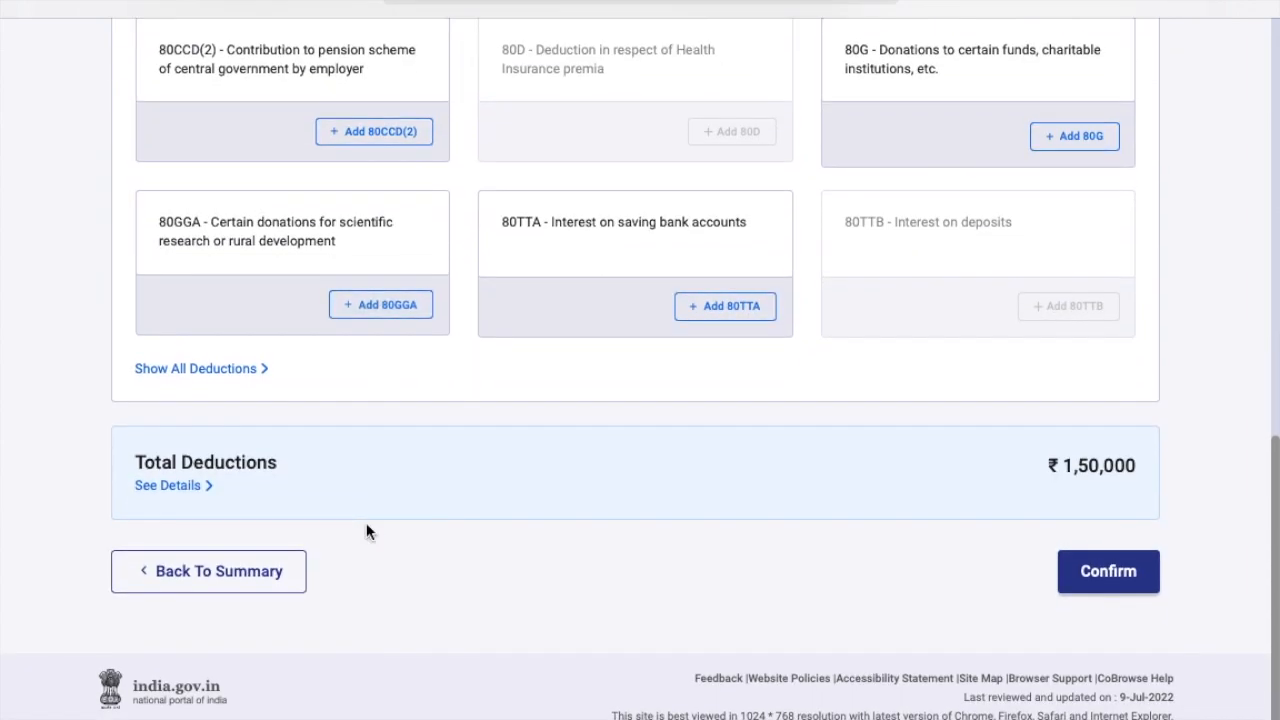
scroll(366, 531, "up", 7)
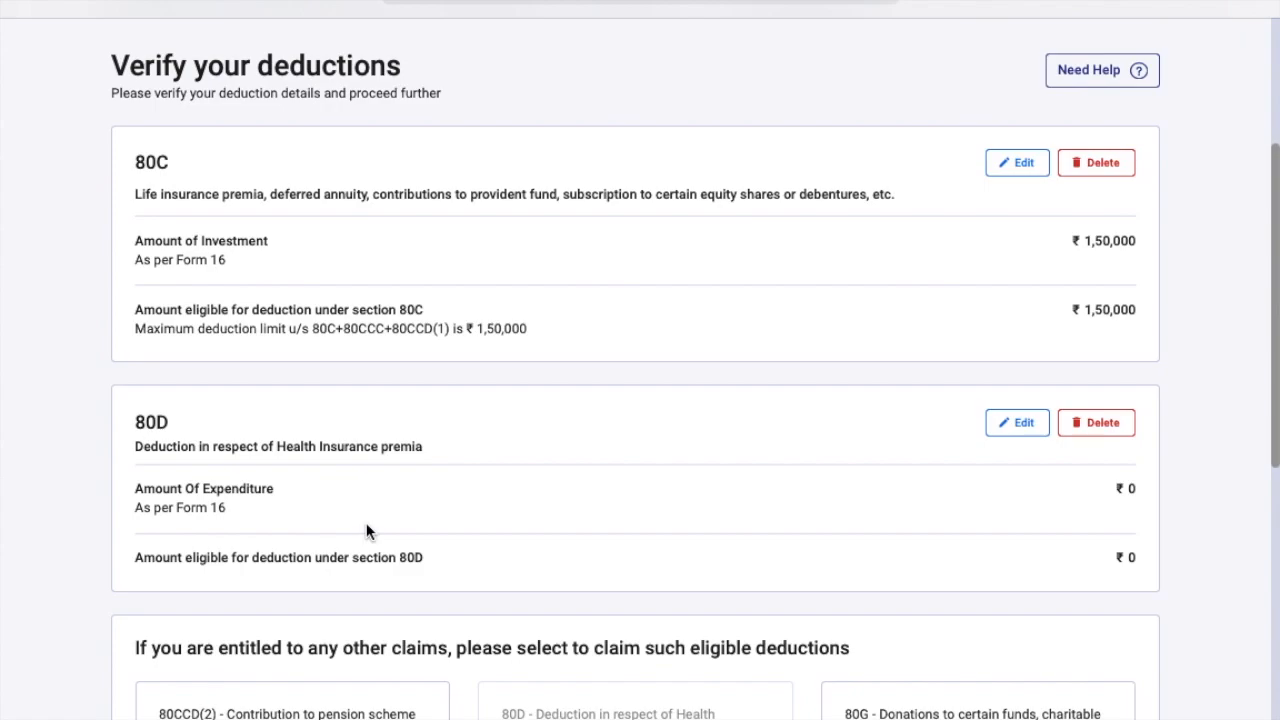
scroll(560, 360, "down", 6)
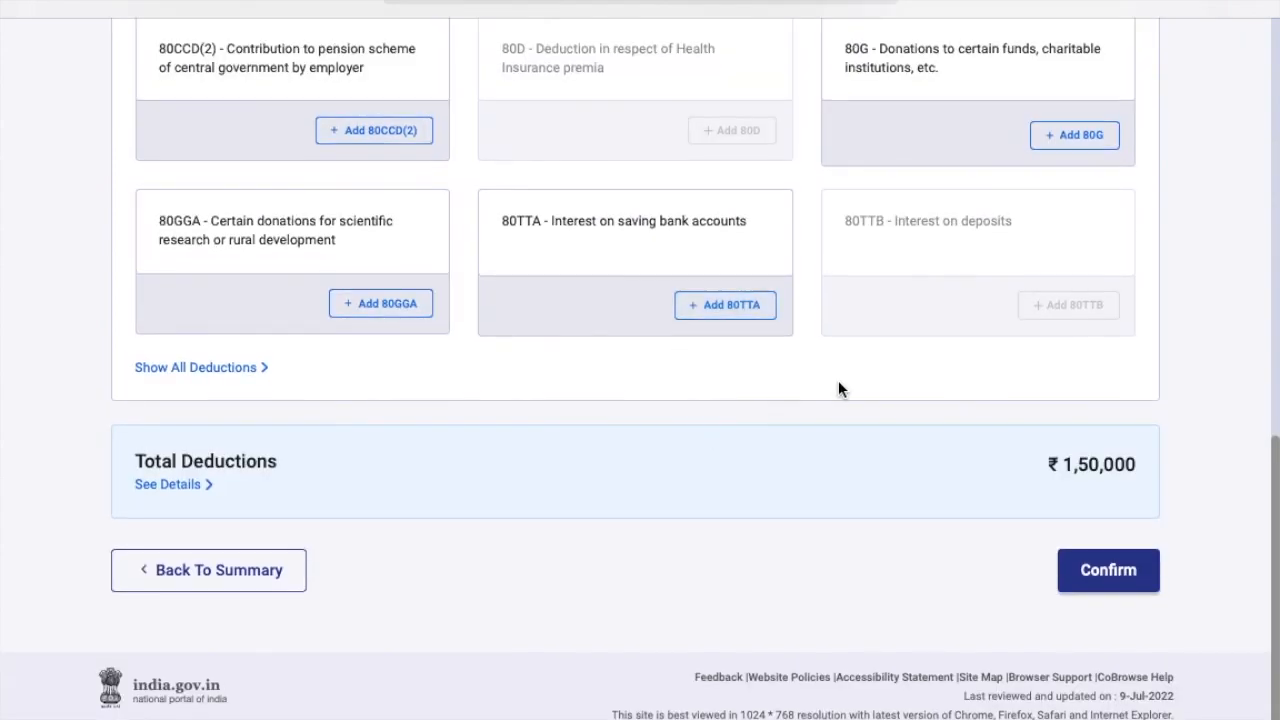
left_click(1108, 572)
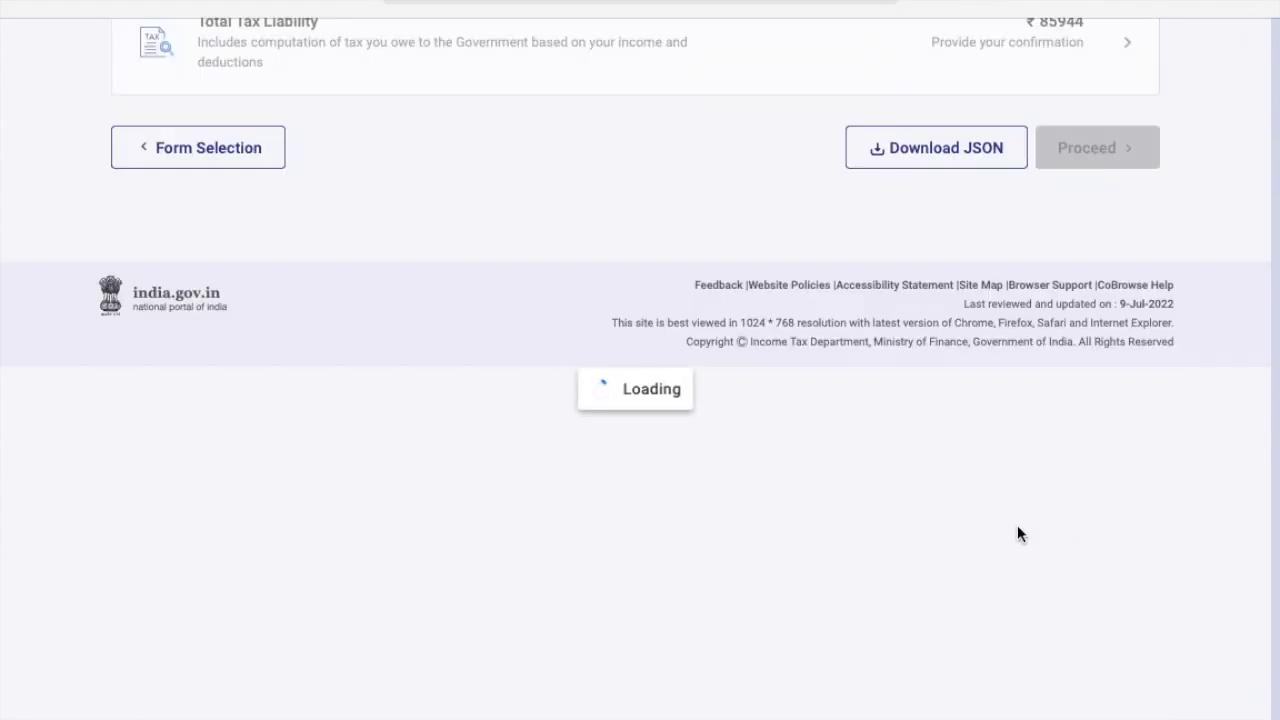
Open Tax Paid and review the TDS on salary and TDS on other income details.
scroll(932, 524, "down", 5)
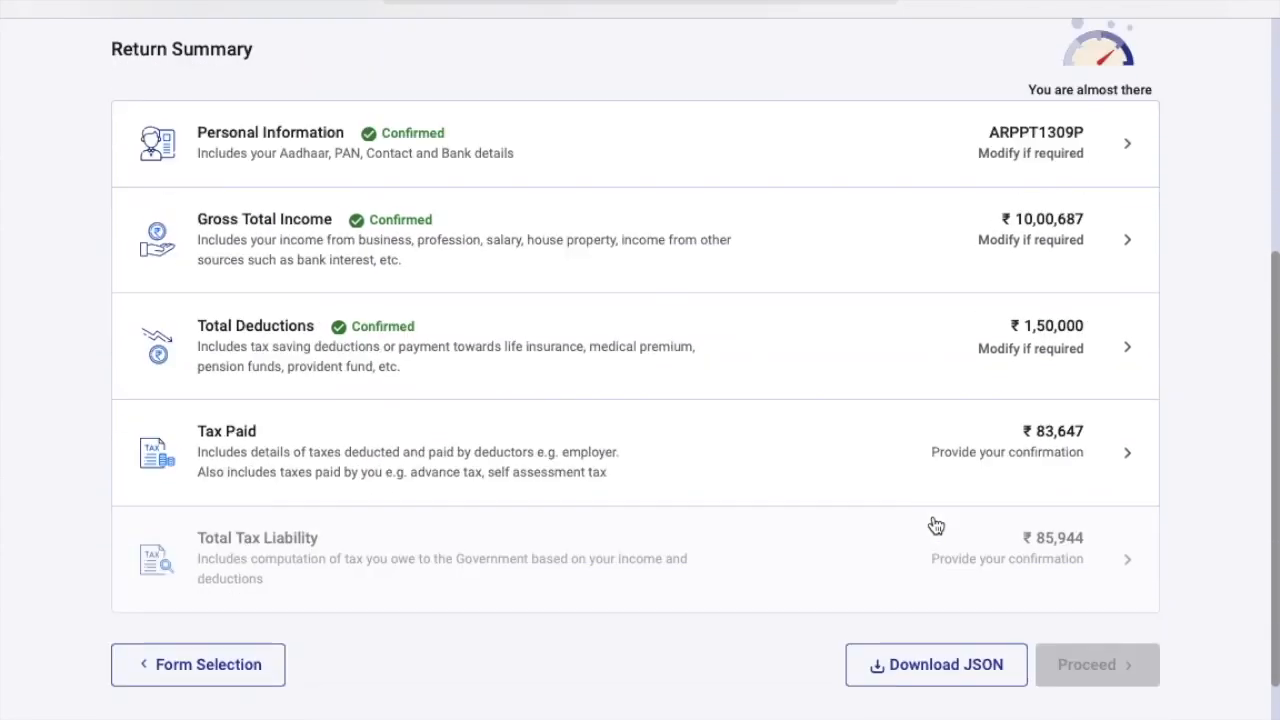
left_click(472, 393)
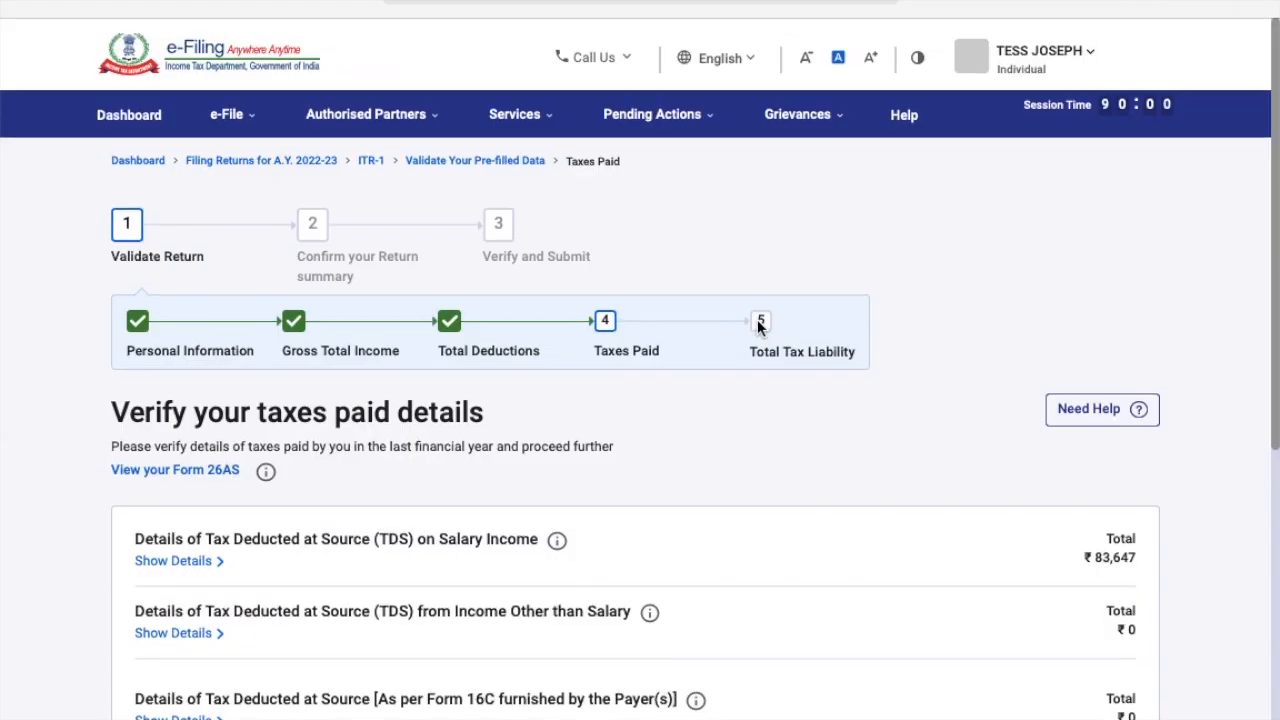
scroll(757, 327, "down", 2)
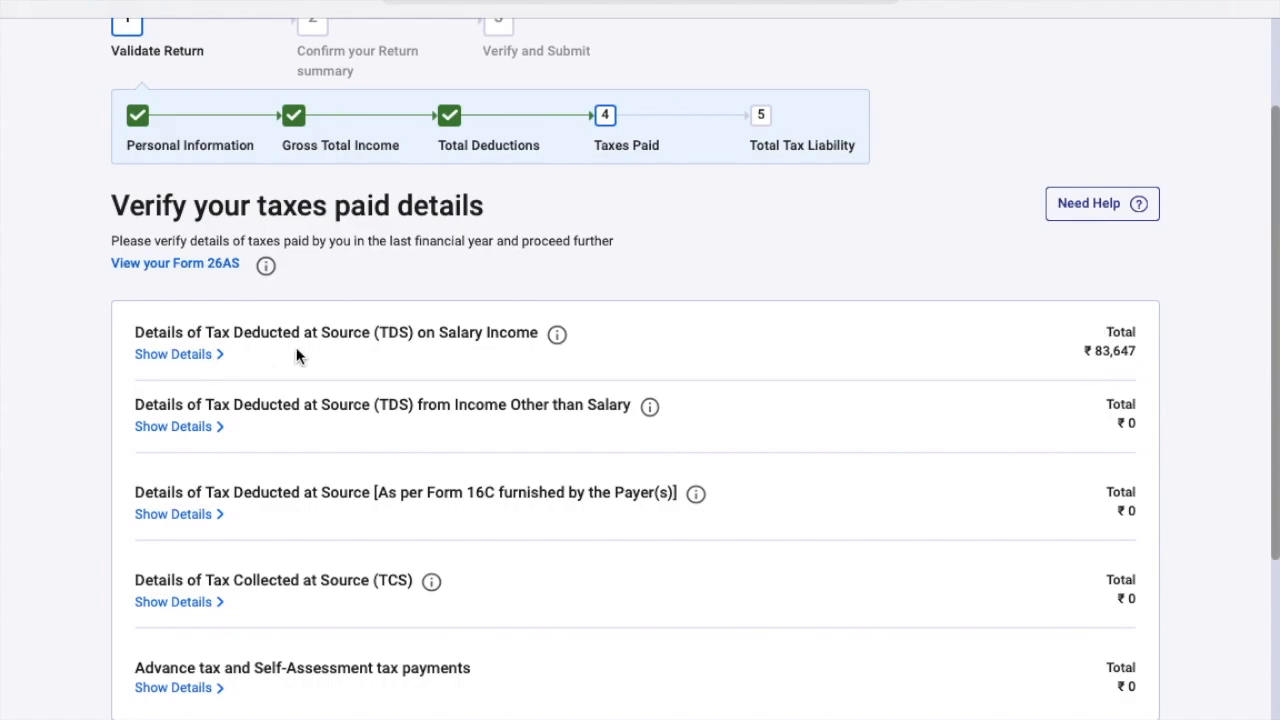
left_click(204, 358)
scroll(390, 500, "down", 2)
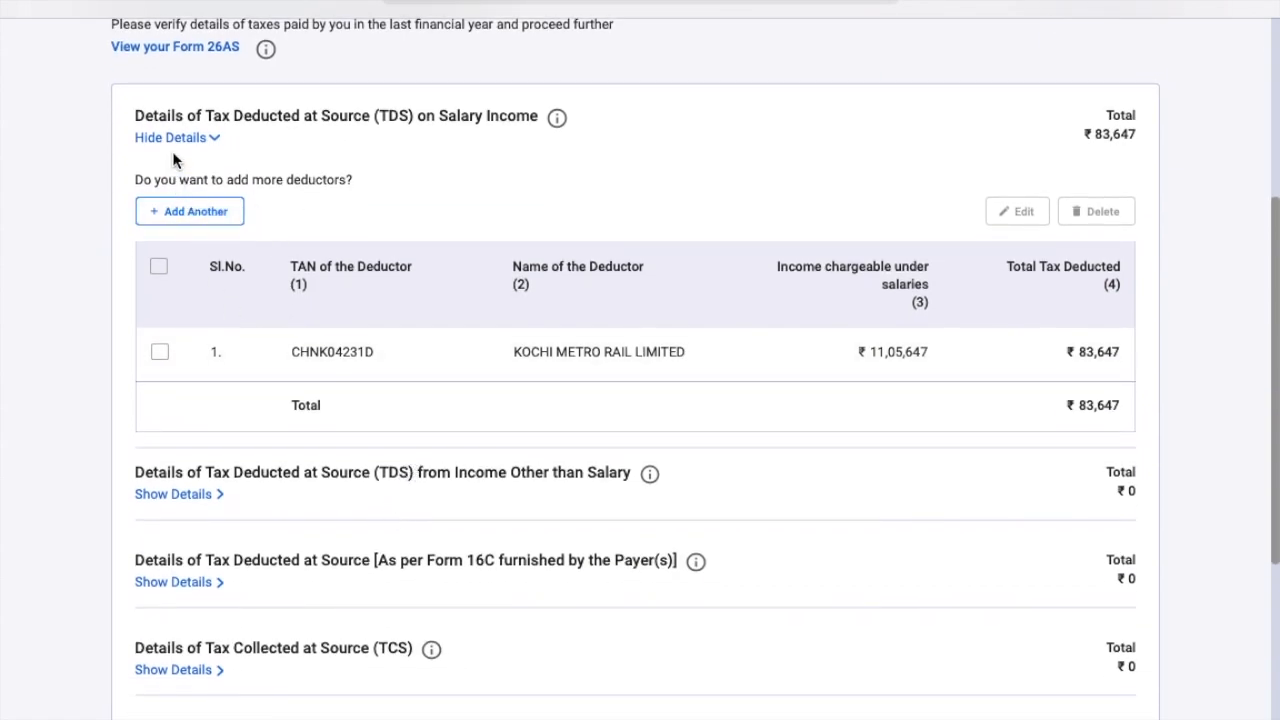
left_click(217, 147)
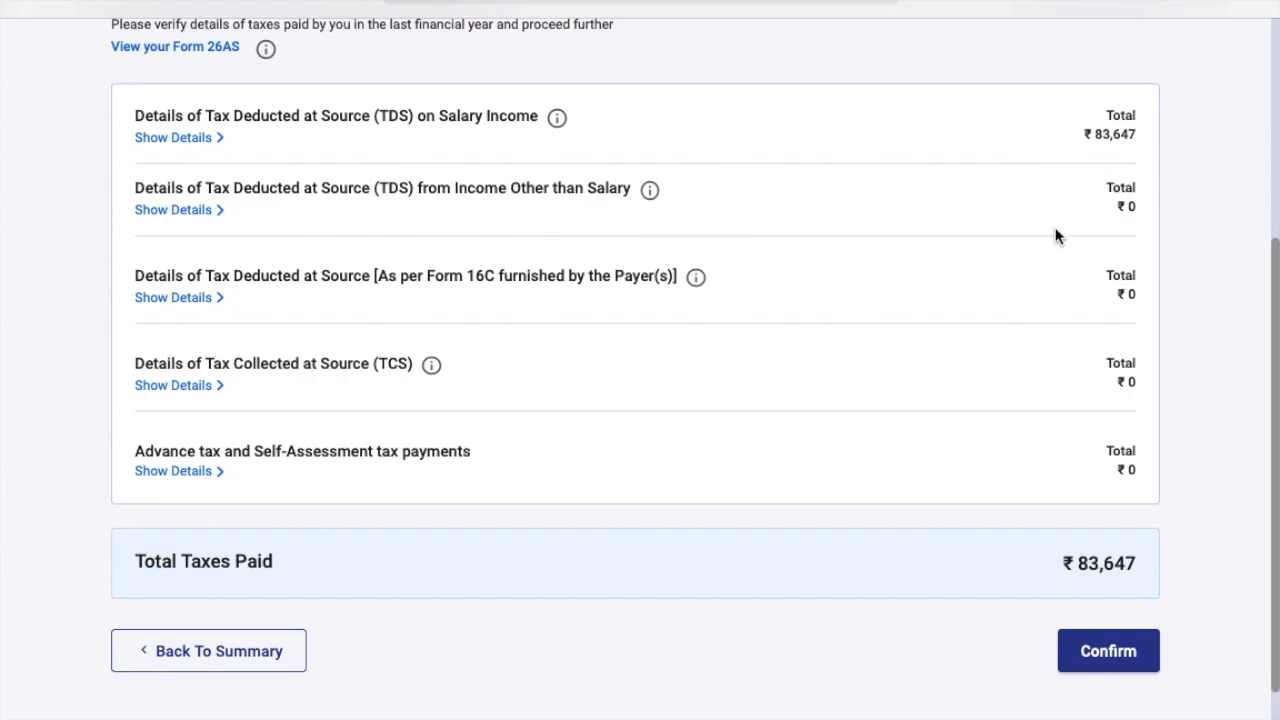
left_click(211, 212)
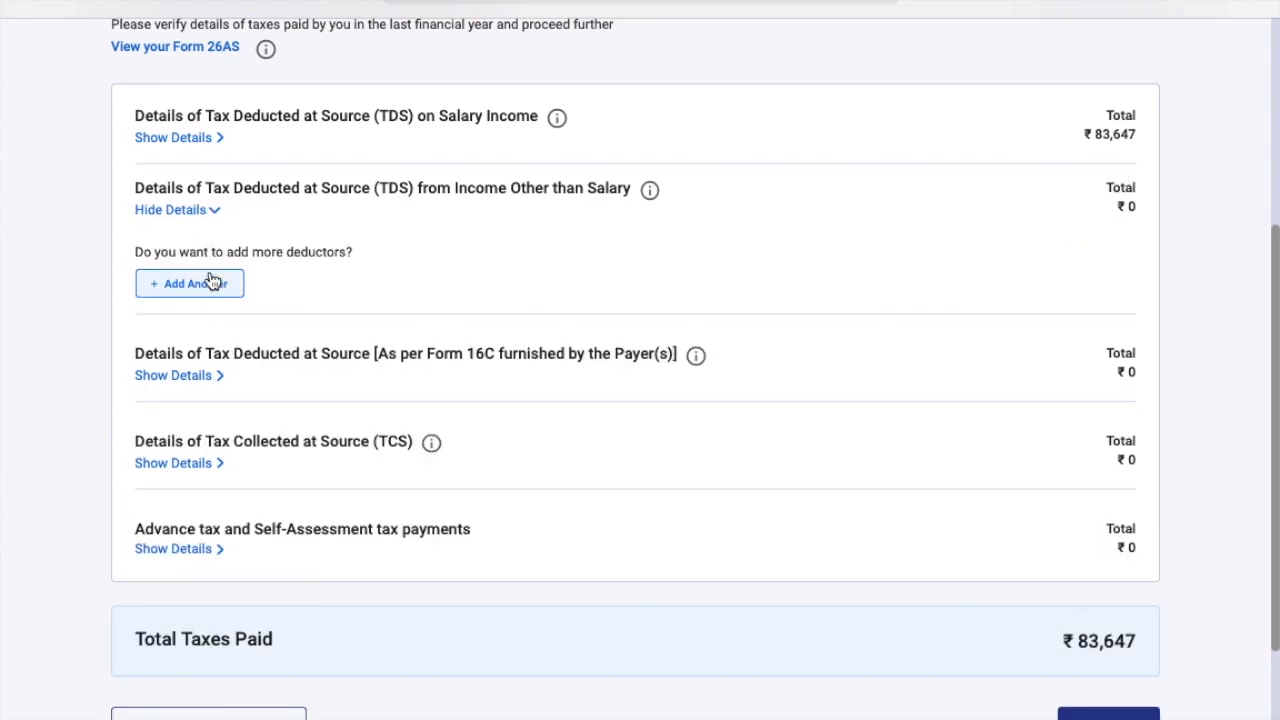
left_click(211, 213)
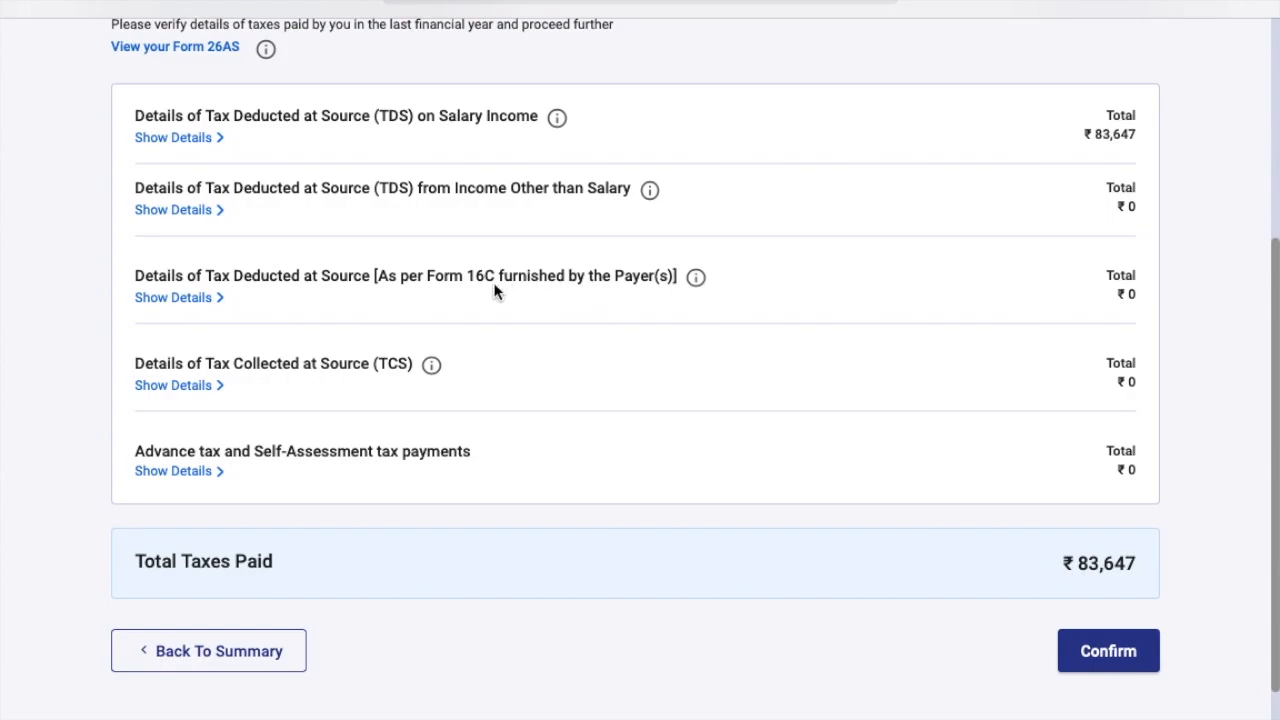
Review Form 16C TDS, TCS and advance/self-assessment tax, then confirm ₹83,647 taxes paid.
left_click(212, 301)
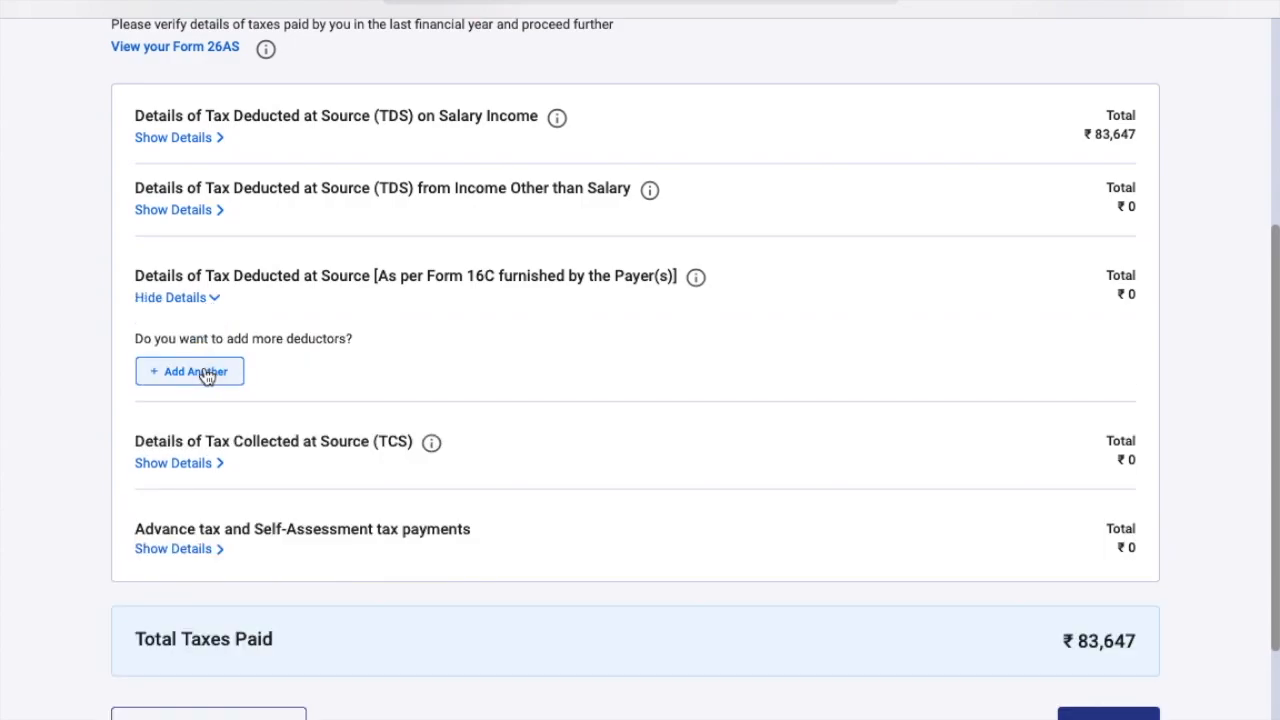
scroll(205, 375, "down", 2)
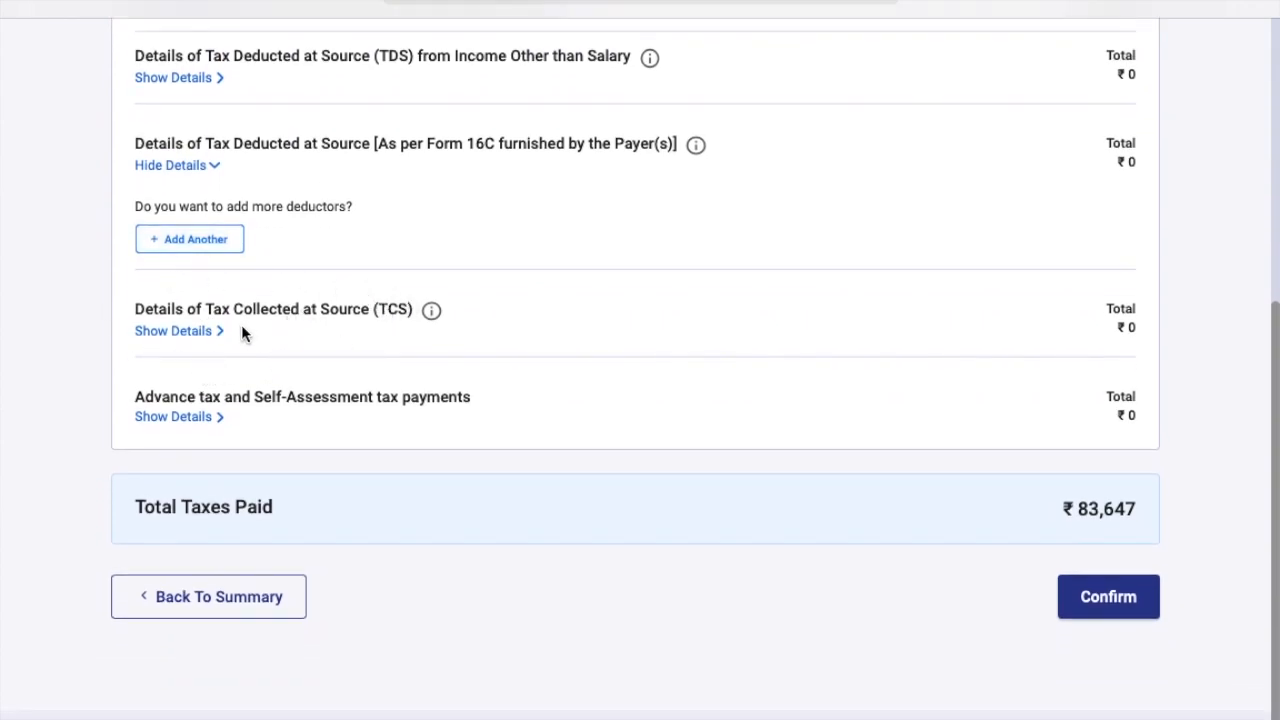
left_click(210, 333)
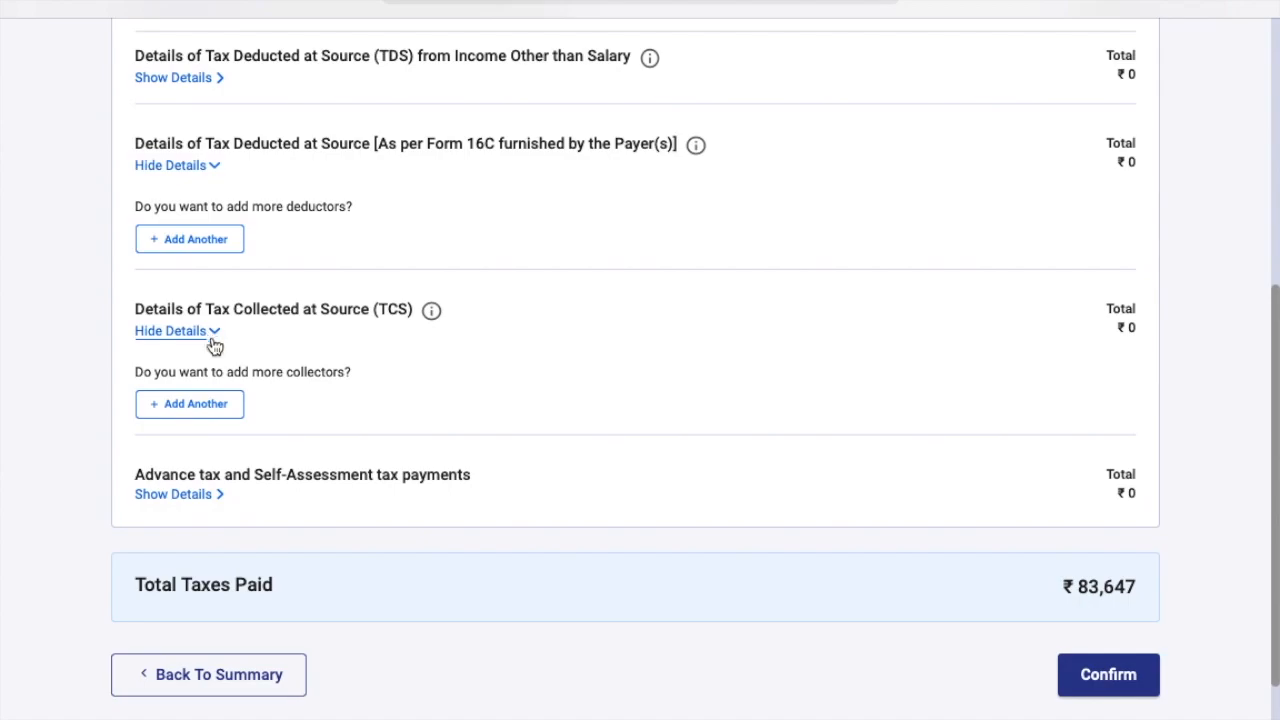
scroll(281, 389, "down", 2)
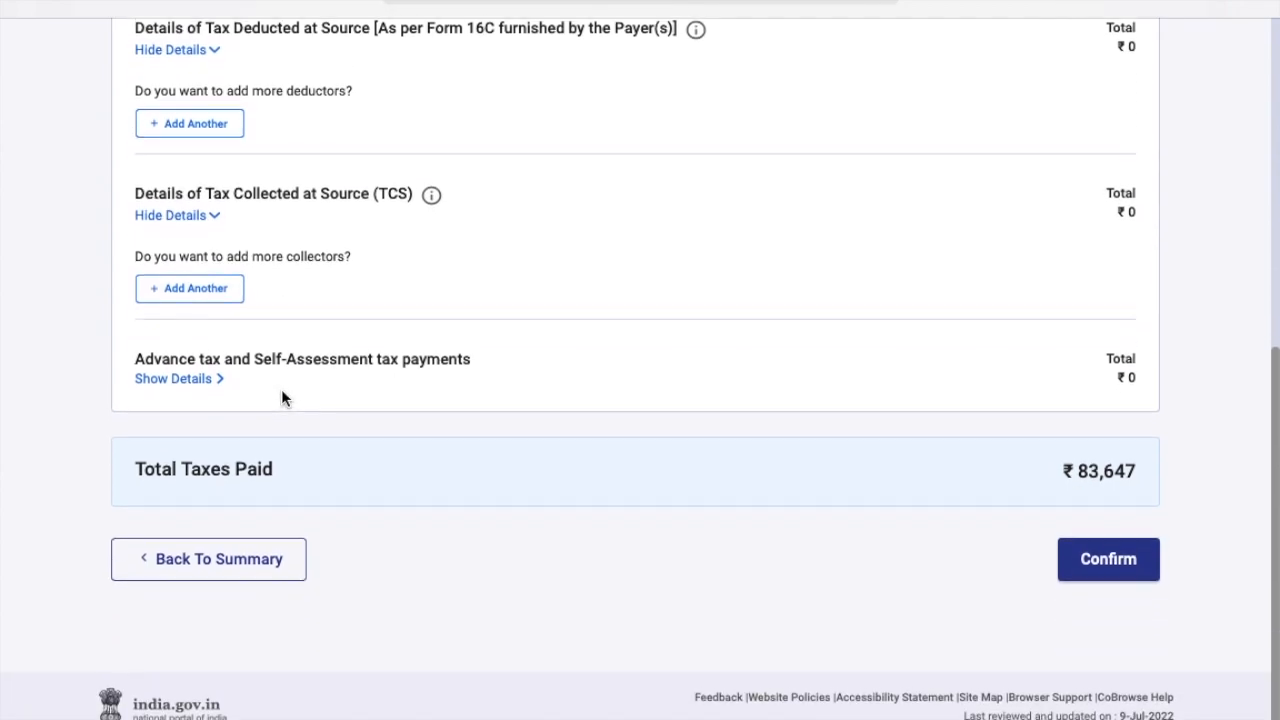
left_click(208, 377)
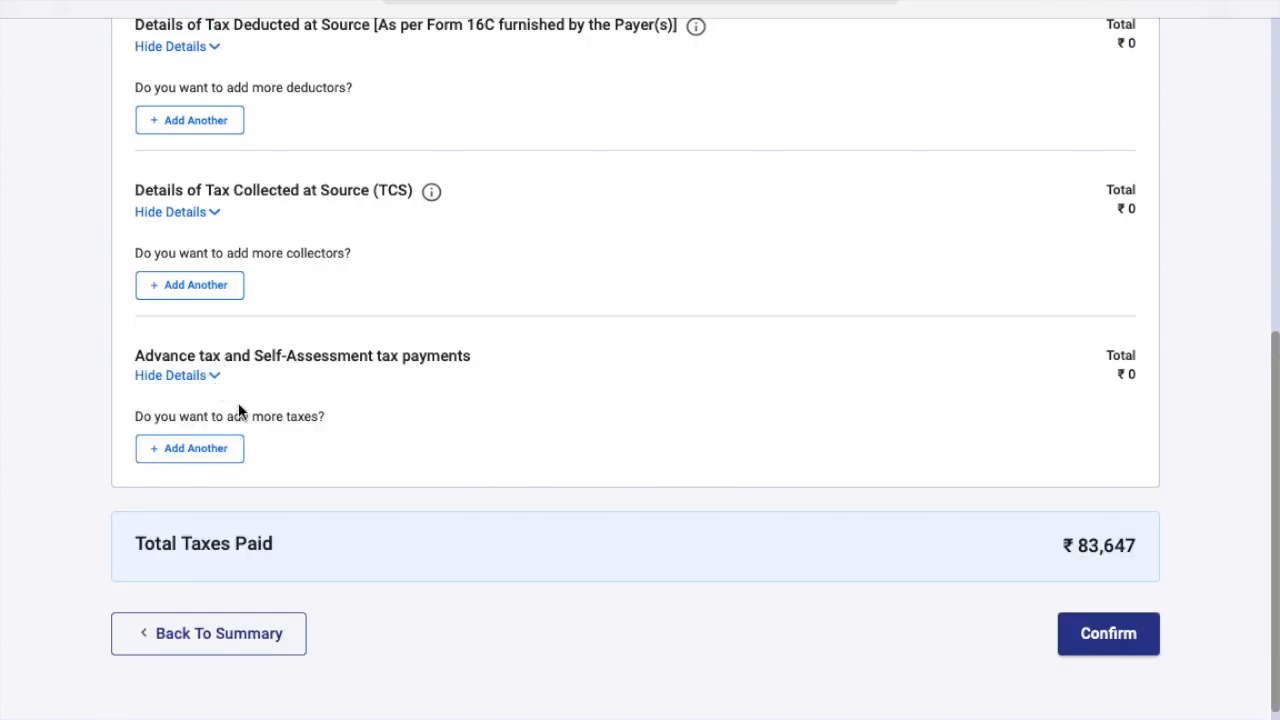
left_click(203, 447)
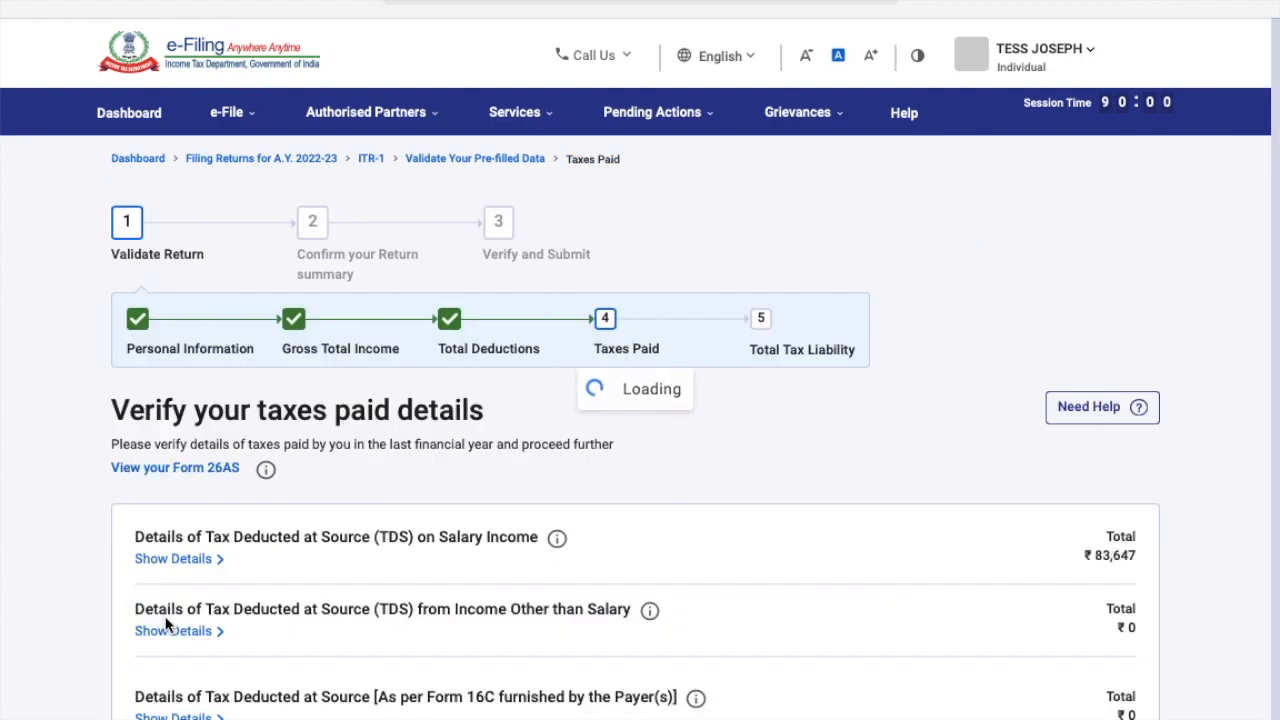
scroll(697, 500, "down", 4)
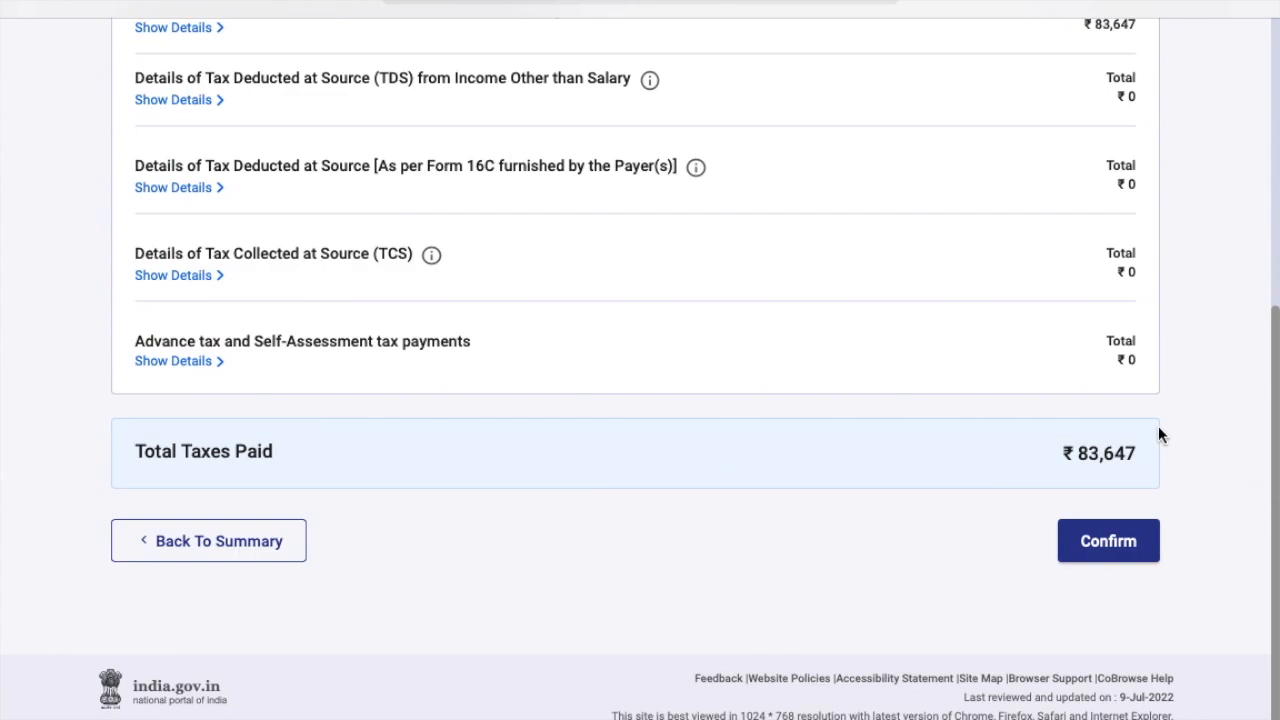
left_click(1106, 540)
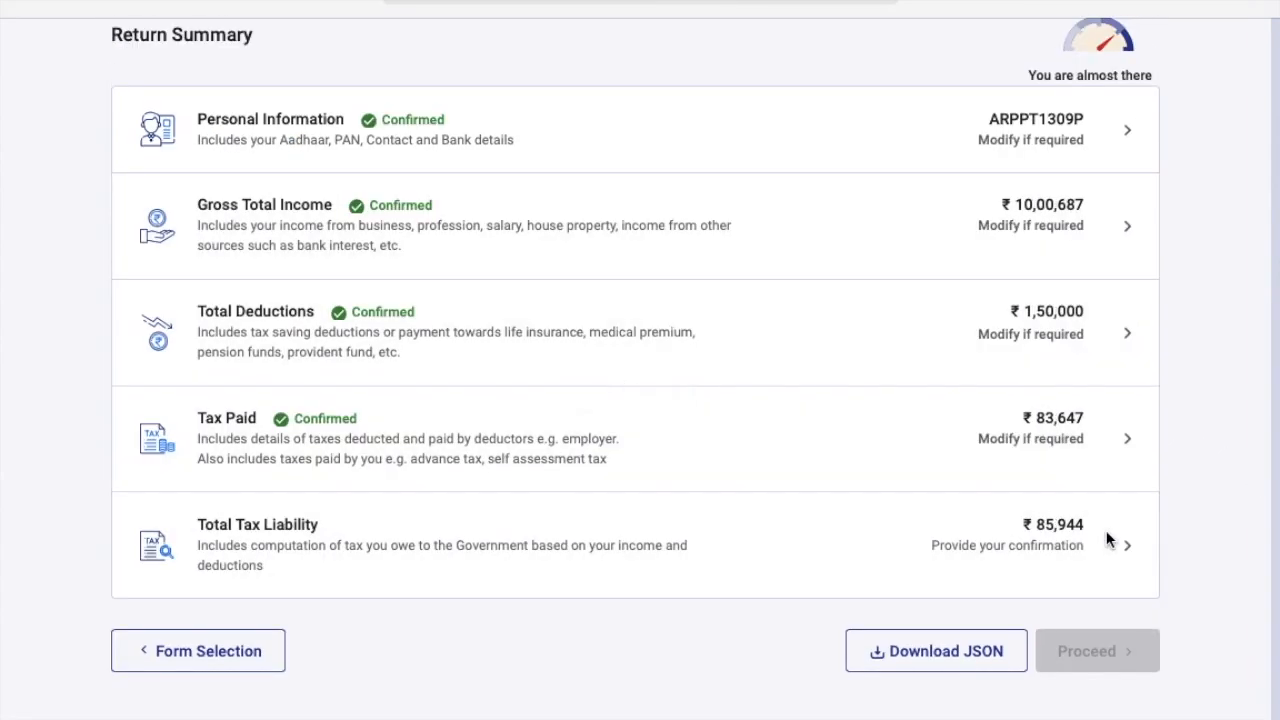
Open the Total Tax Liability row and read through the Computation of Tax.
scroll(1008, 535, "down", 5)
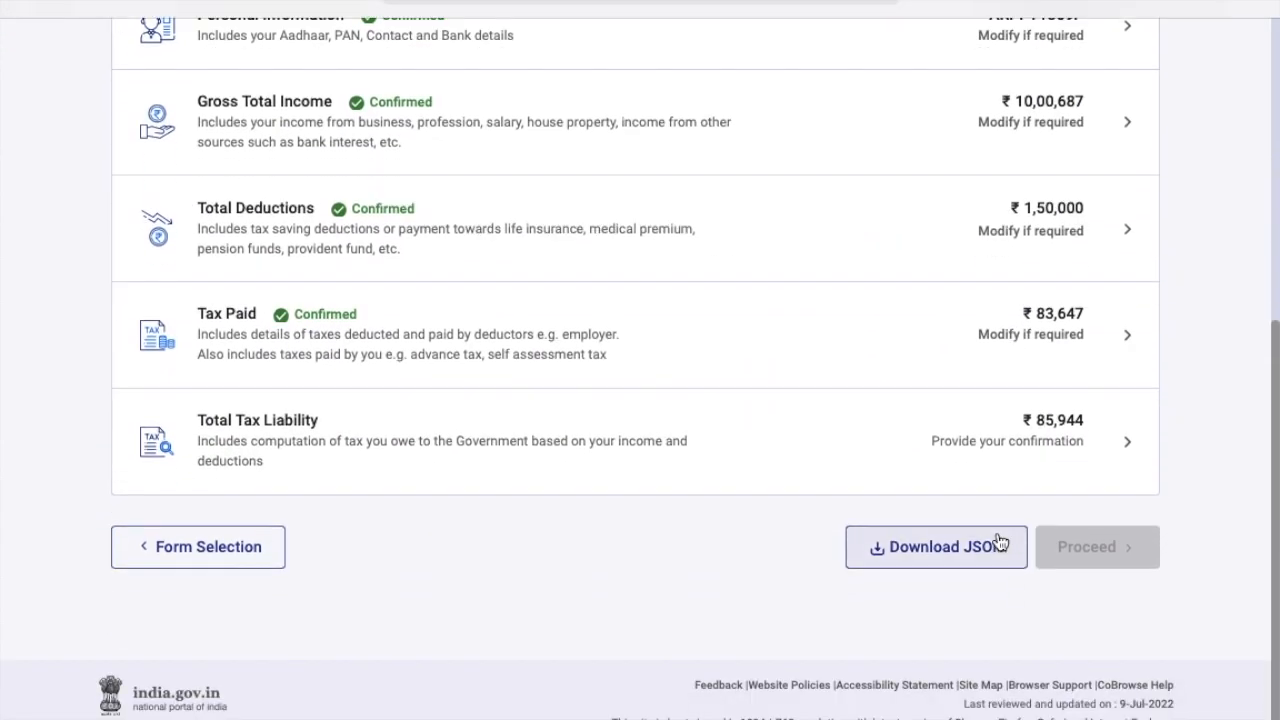
left_click(215, 420)
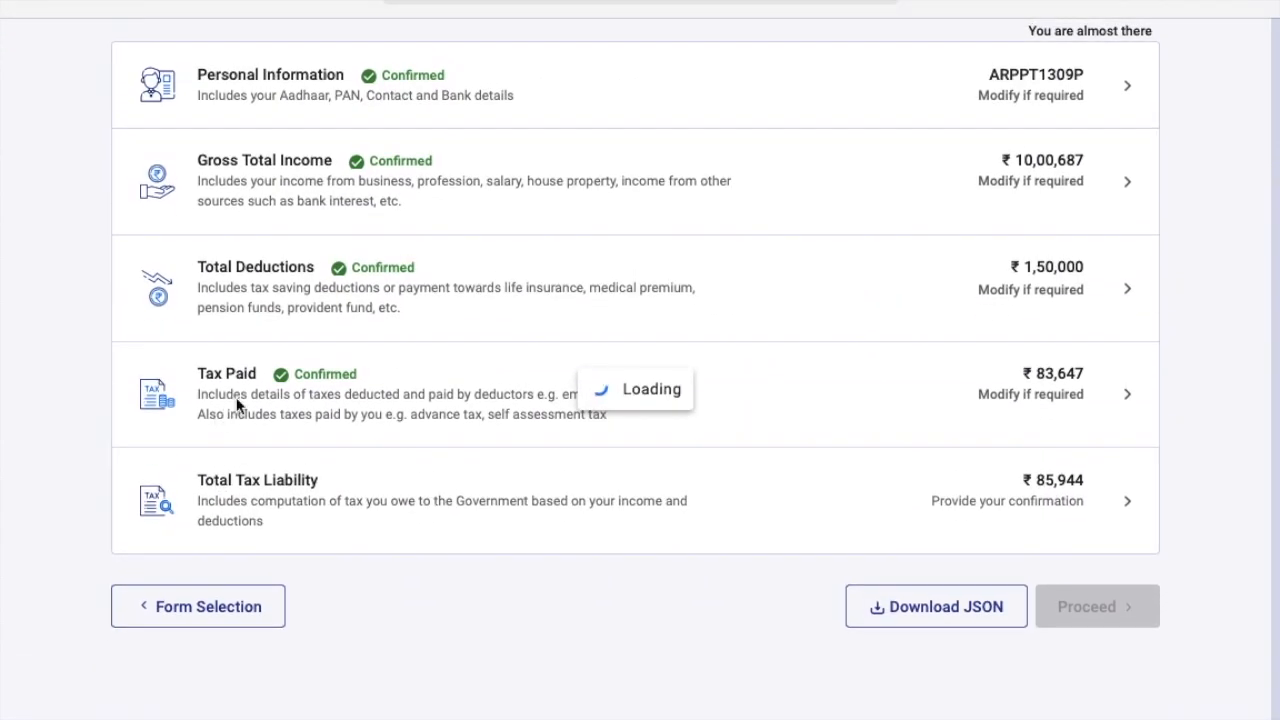
scroll(459, 350, "down", 2)
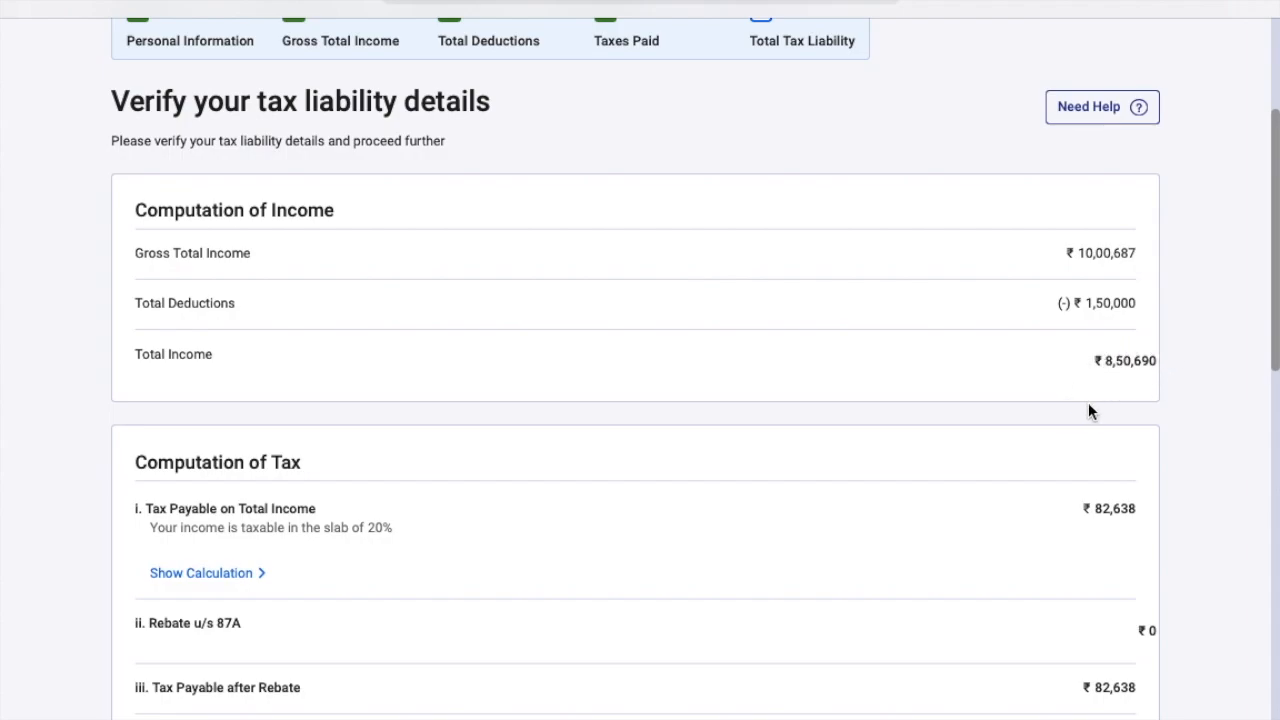
scroll(1105, 360, "down", 1)
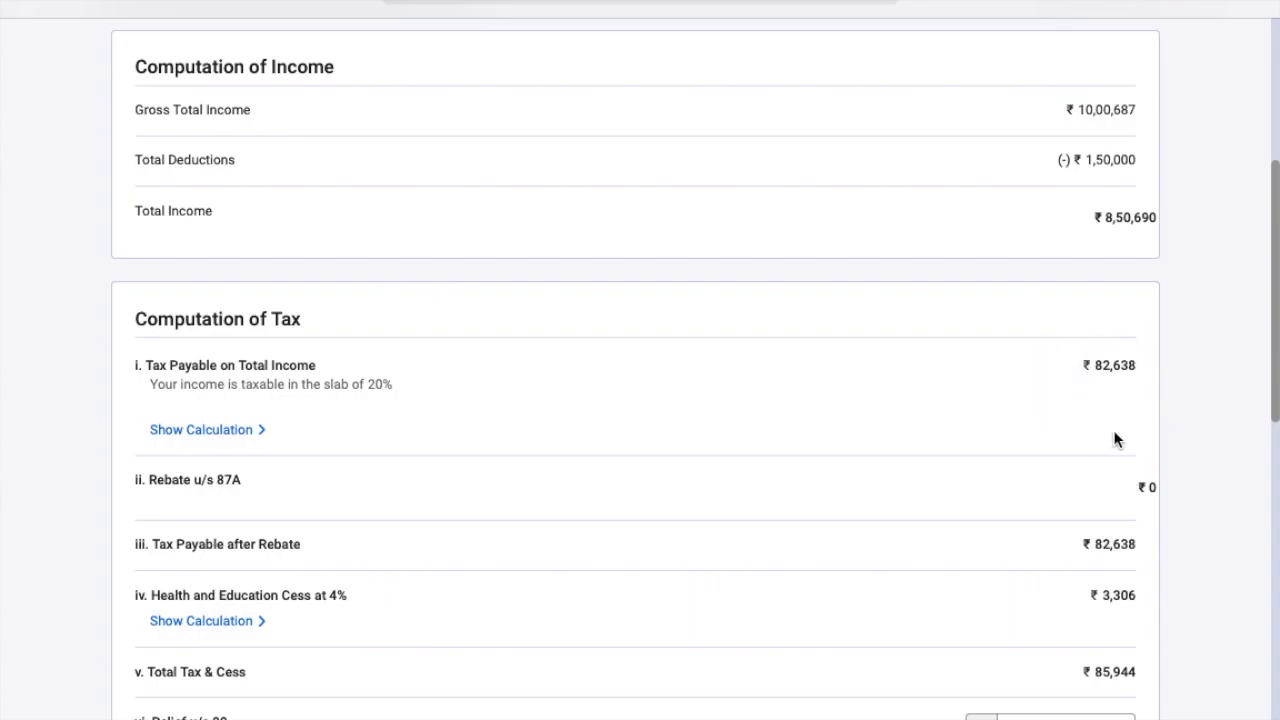
scroll(1150, 390, "down", 2)
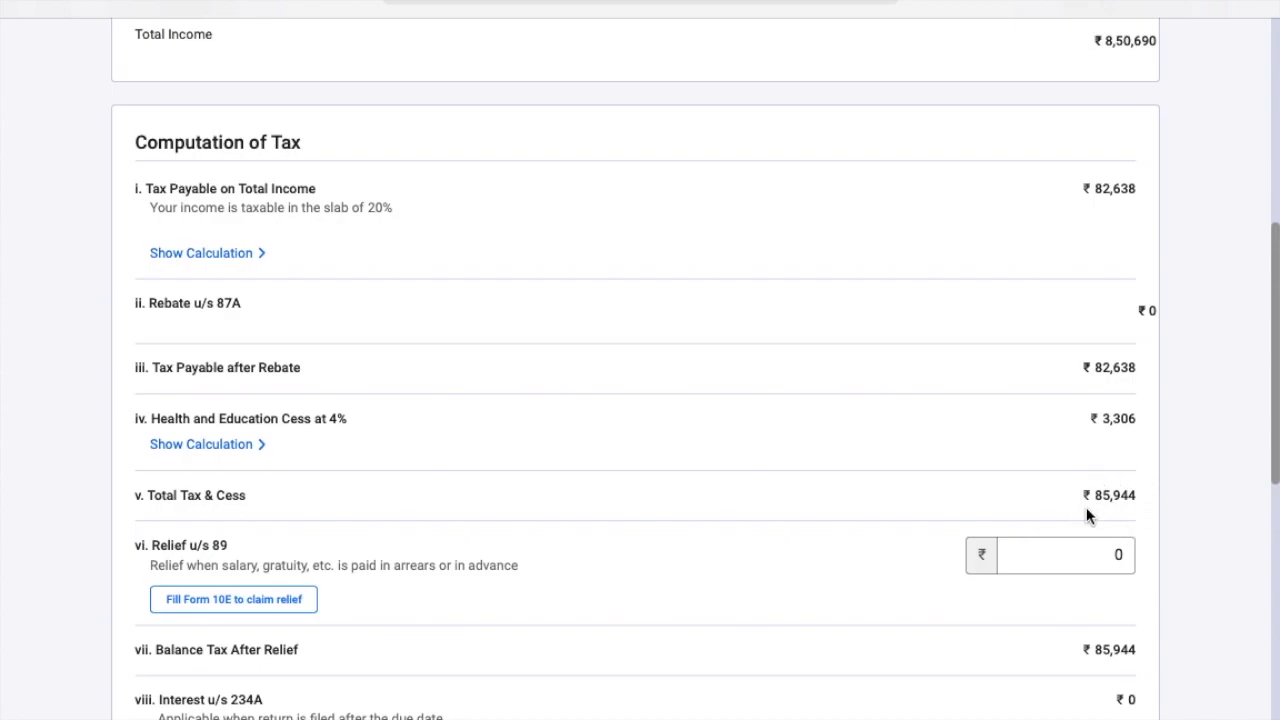
scroll(1138, 497, "down", 1)
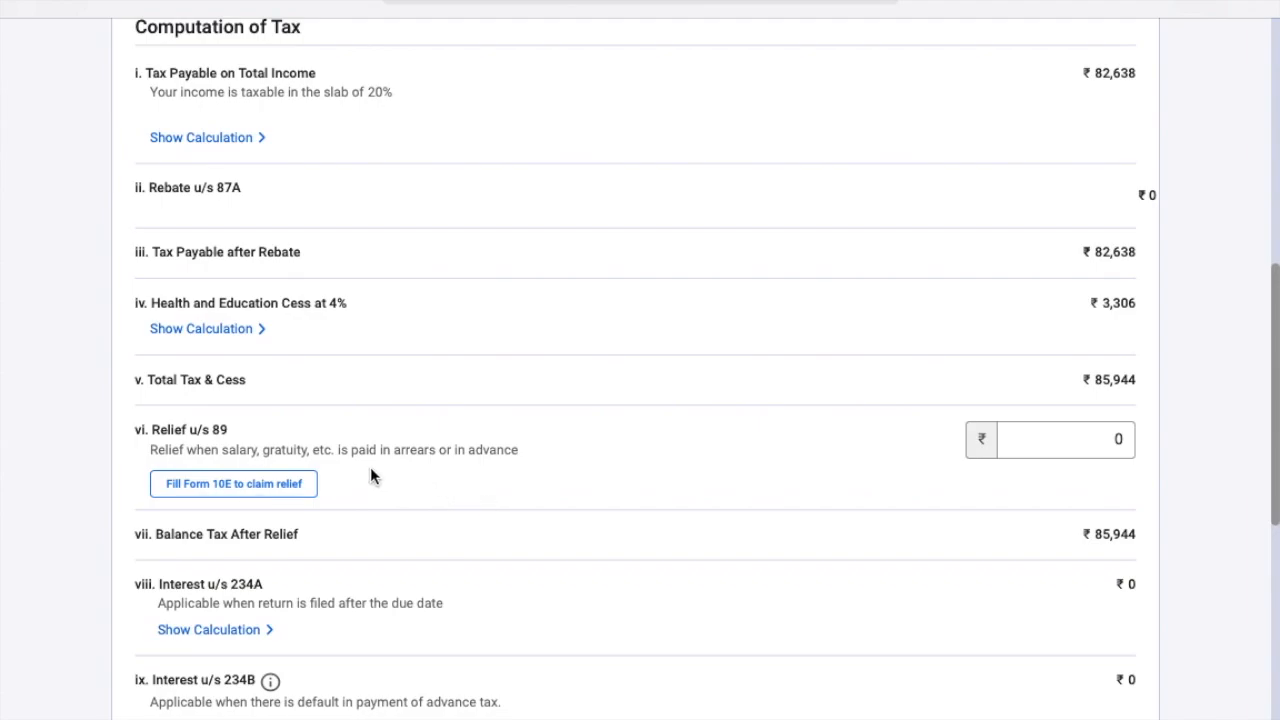
Check the Relief u/s 89 amount and confirm the ₹85,944 tax liability.
left_click(1120, 440)
scroll(1124, 440, "down", 5)
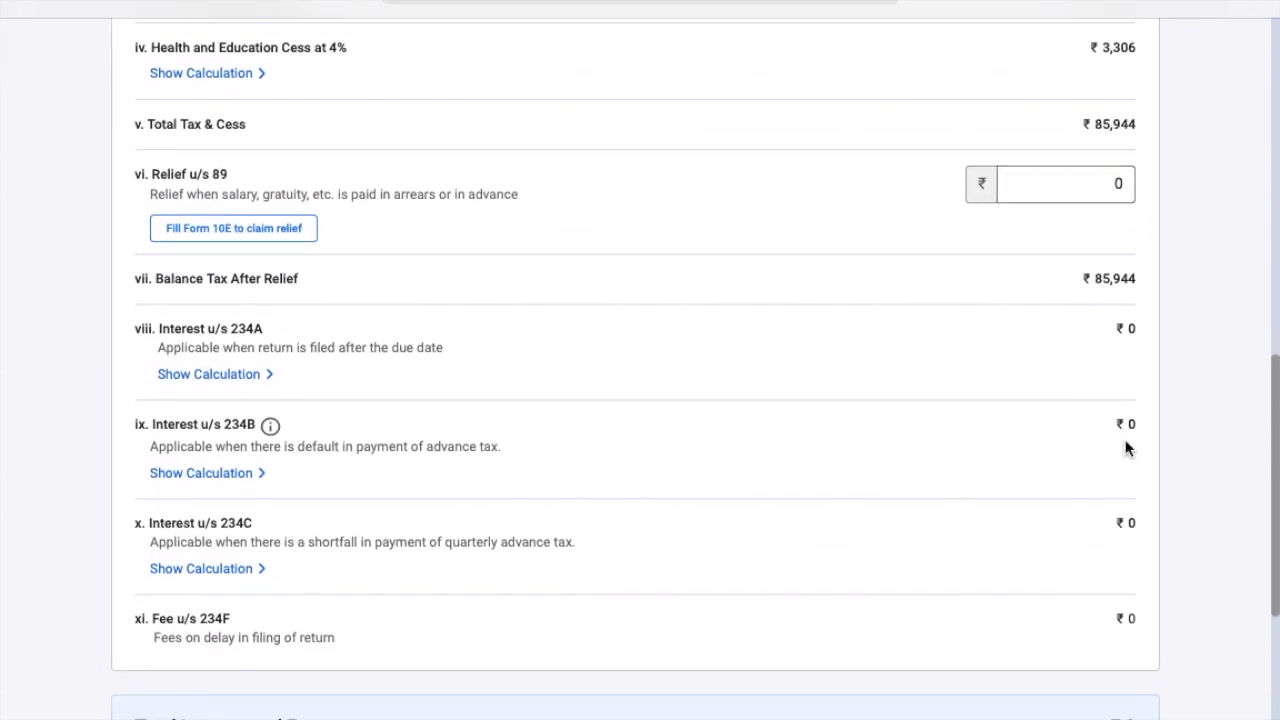
scroll(779, 320, "up", 2)
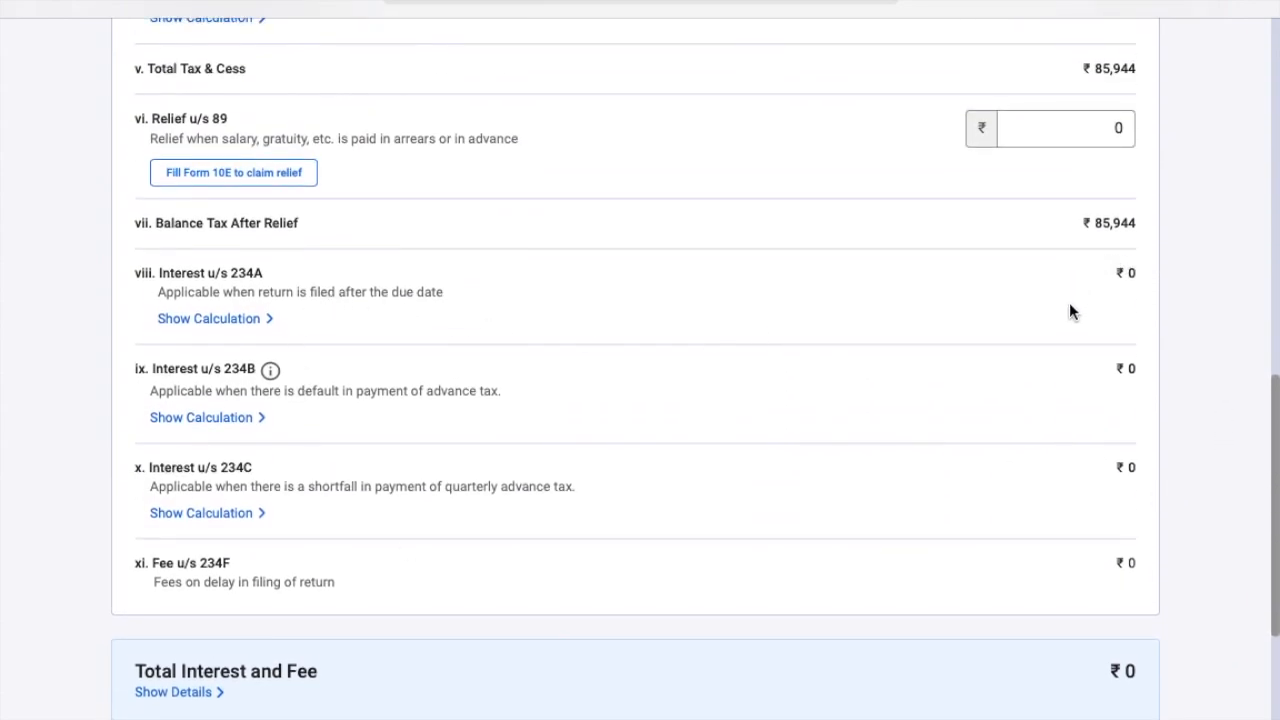
scroll(1072, 312, "down", 3)
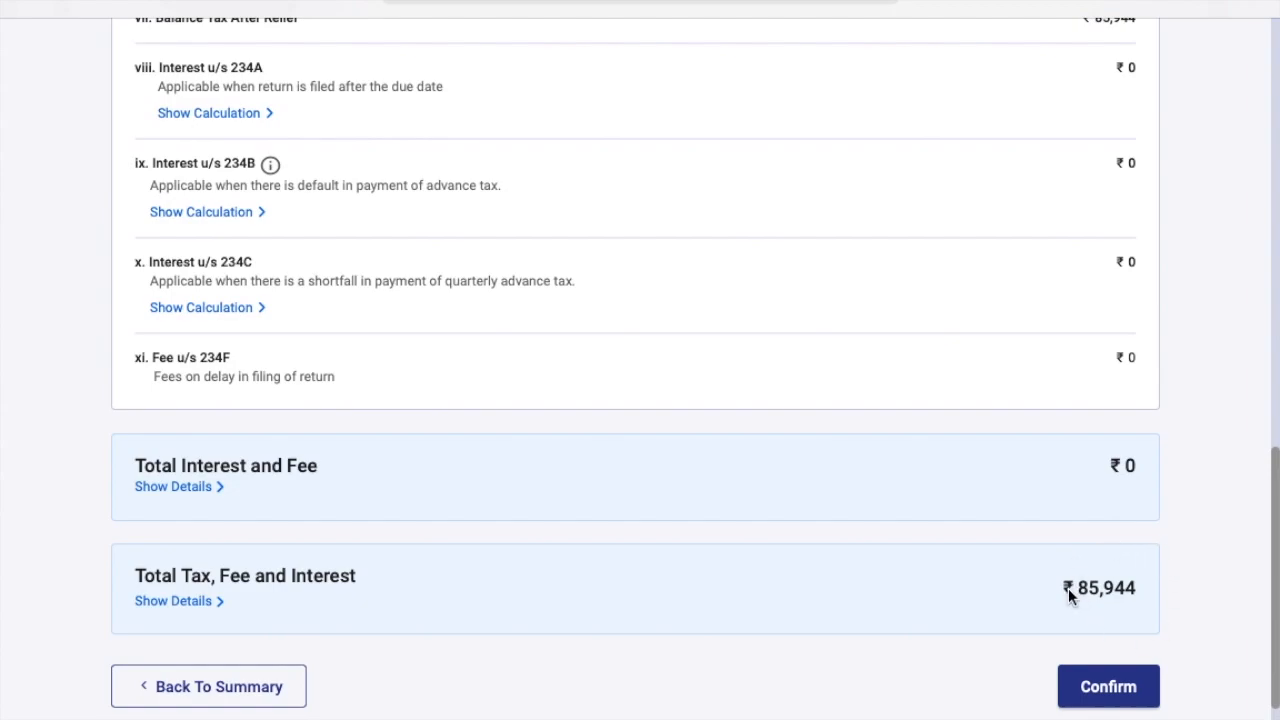
left_click(1108, 687)
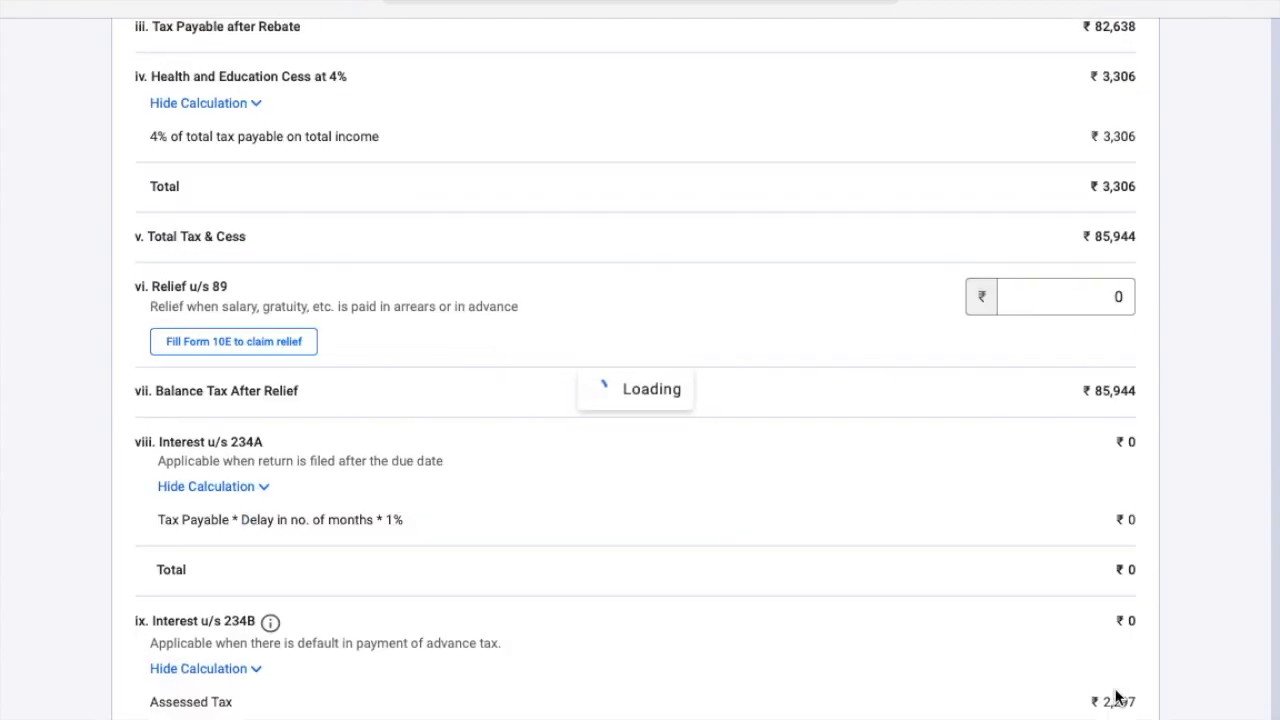
scroll(973, 614, "down", 2)
scroll(973, 614, "down", 3)
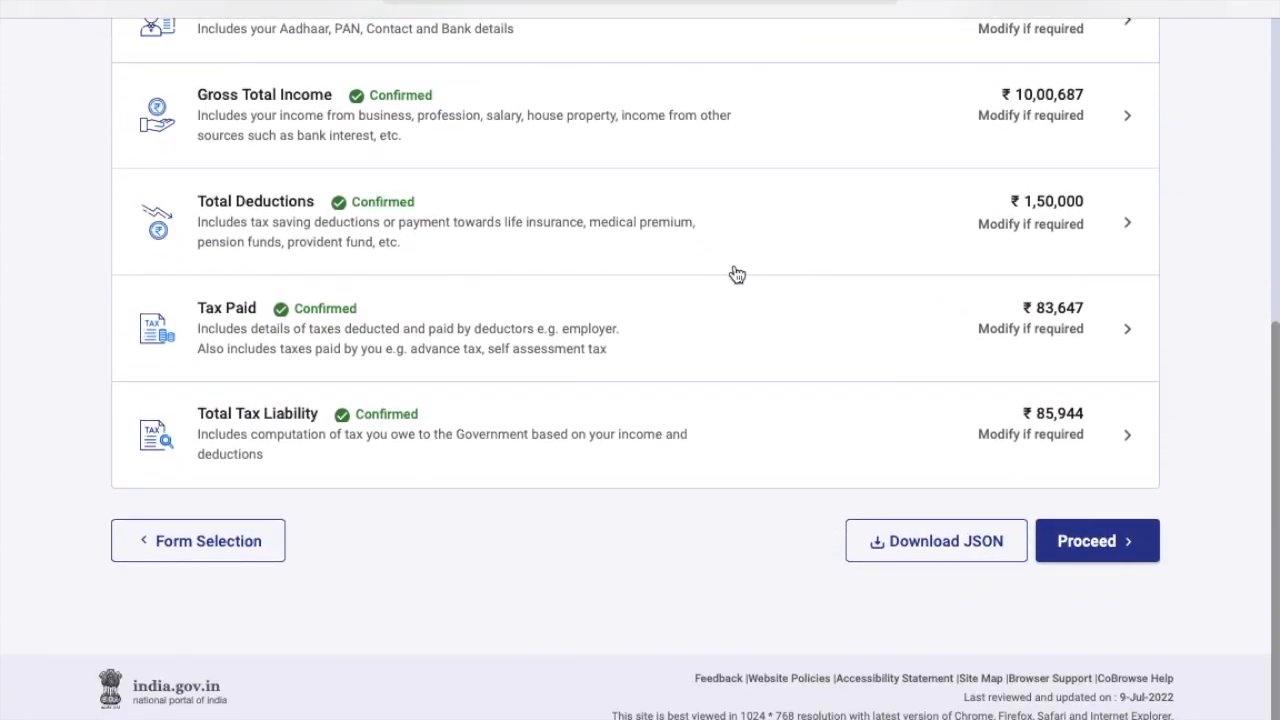
Proceed to the tax summary showing ₹2,300 payable and choose Pay Now.
left_click(1097, 542)
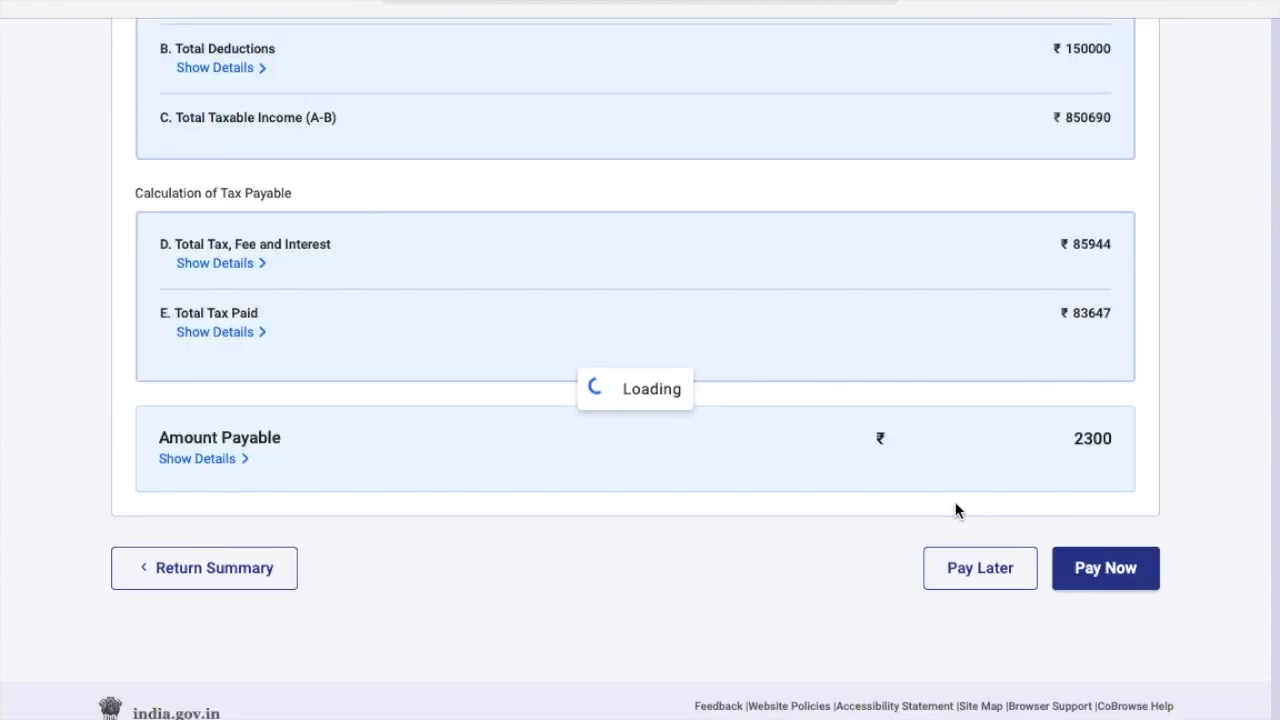
scroll(955, 511, "down", 3)
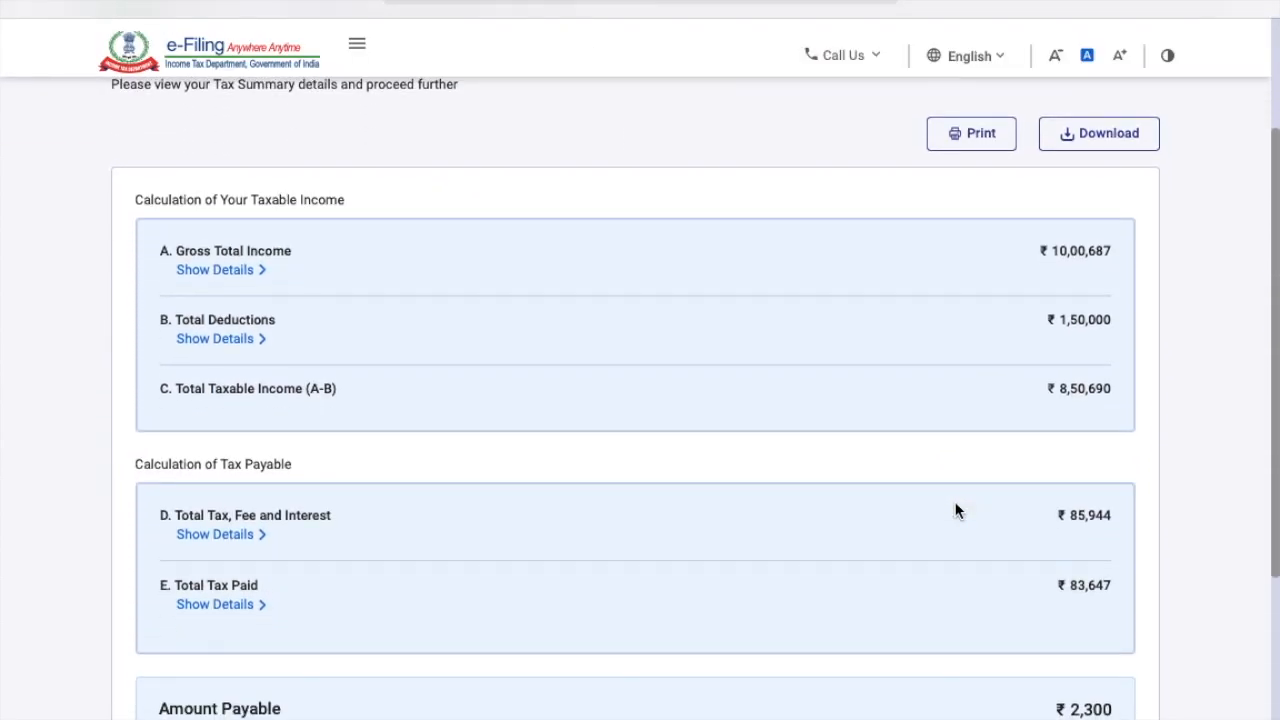
scroll(955, 511, "up", 1)
scroll(955, 511, "down", 3)
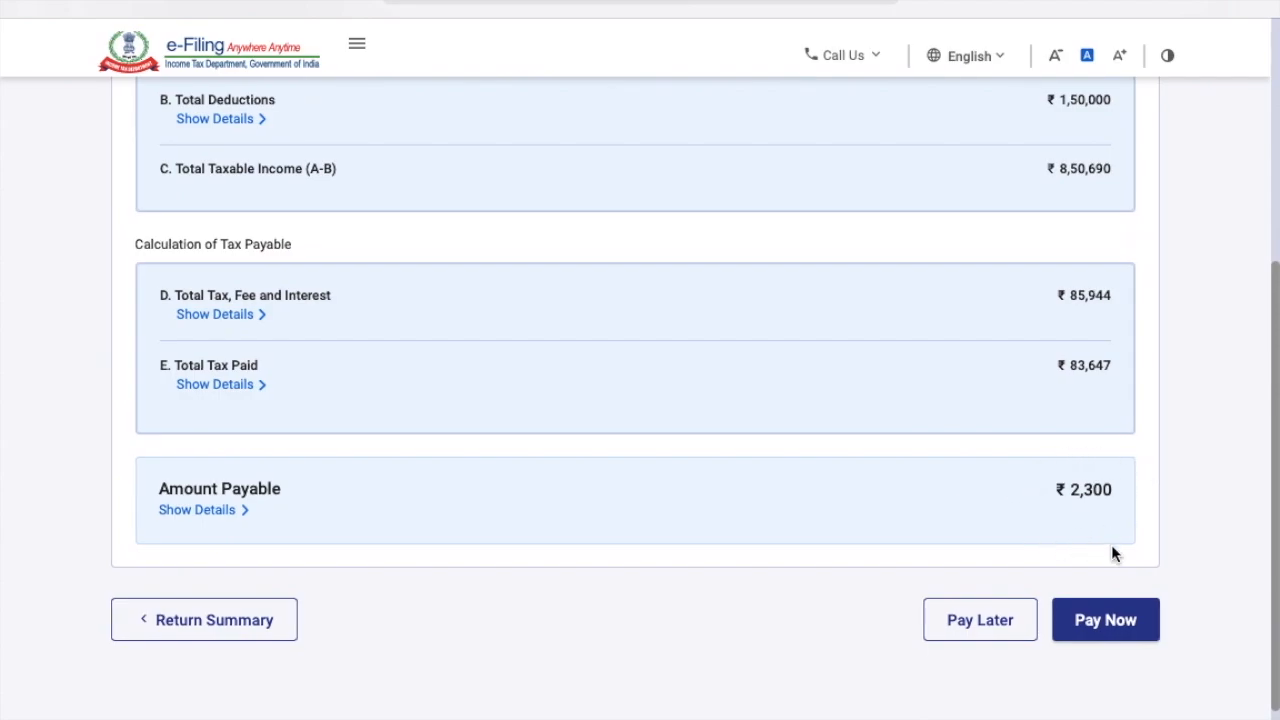
left_click(1120, 623)
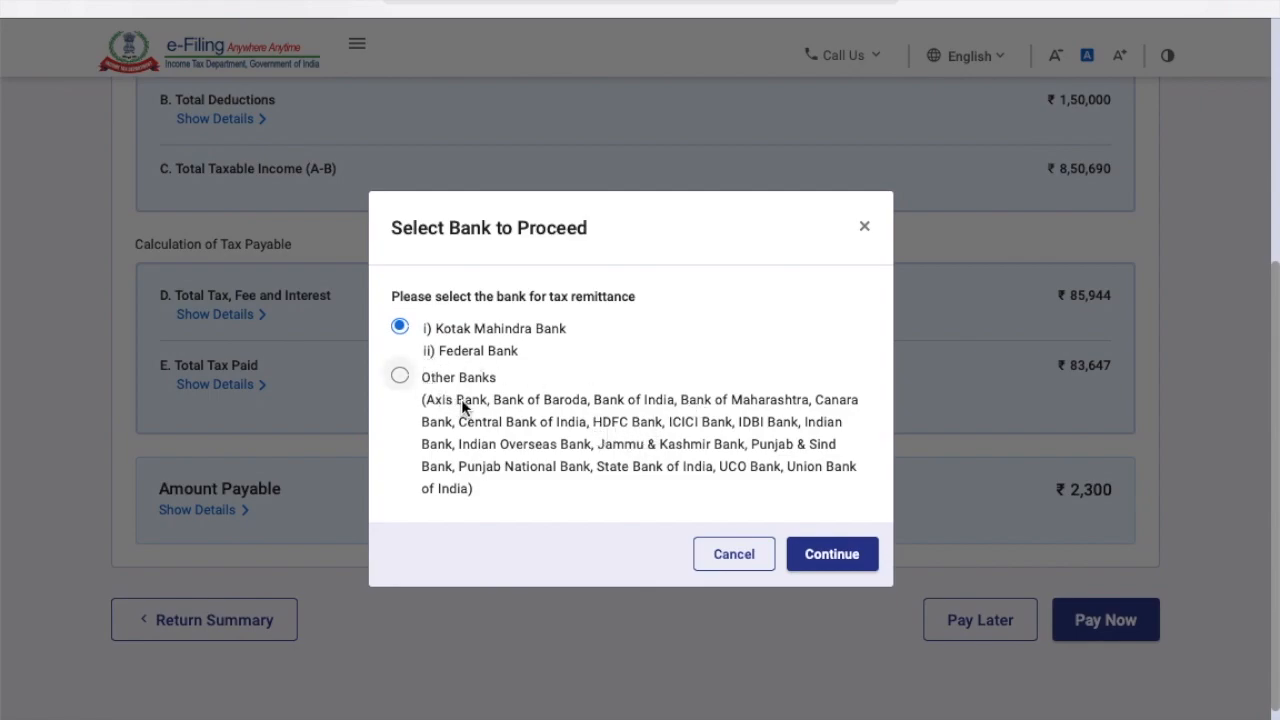
Cancel bank selection, choose Pay Later, and return to the ₹2,300 payable tax summary.
left_click(752, 558)
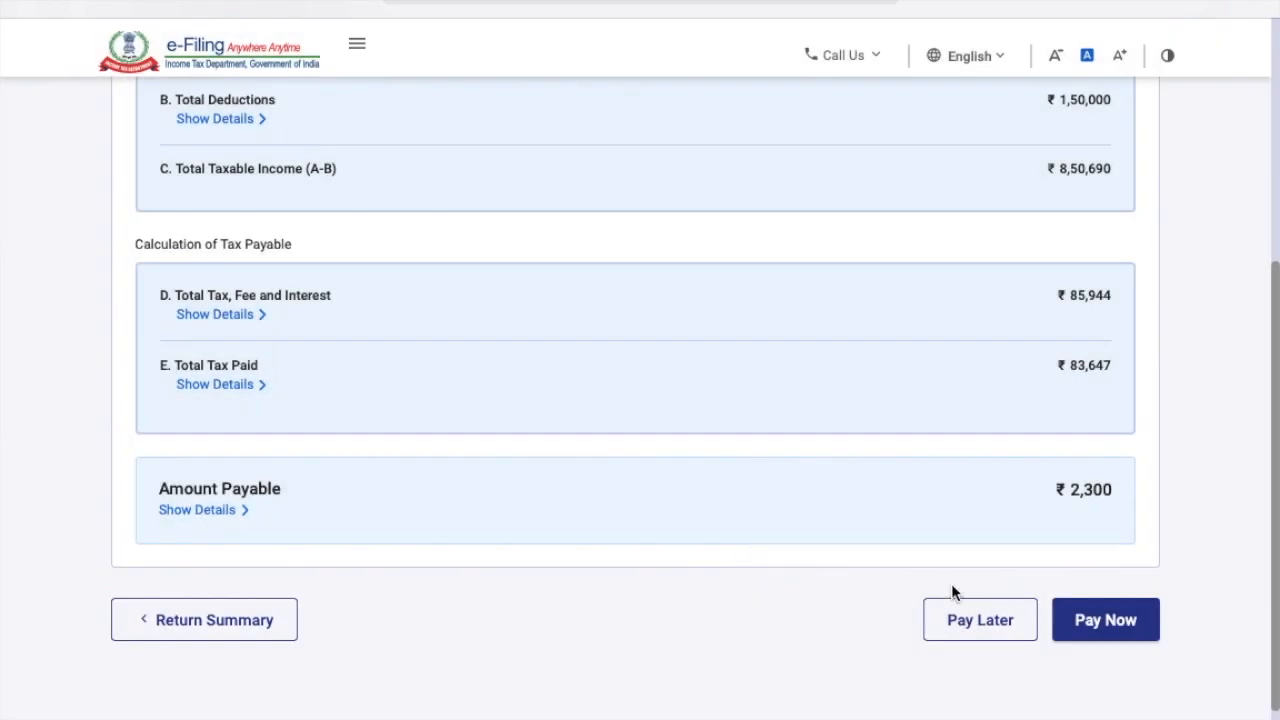
scroll(960, 575, "down", 1)
left_click(982, 539)
scroll(889, 460, "down", 2)
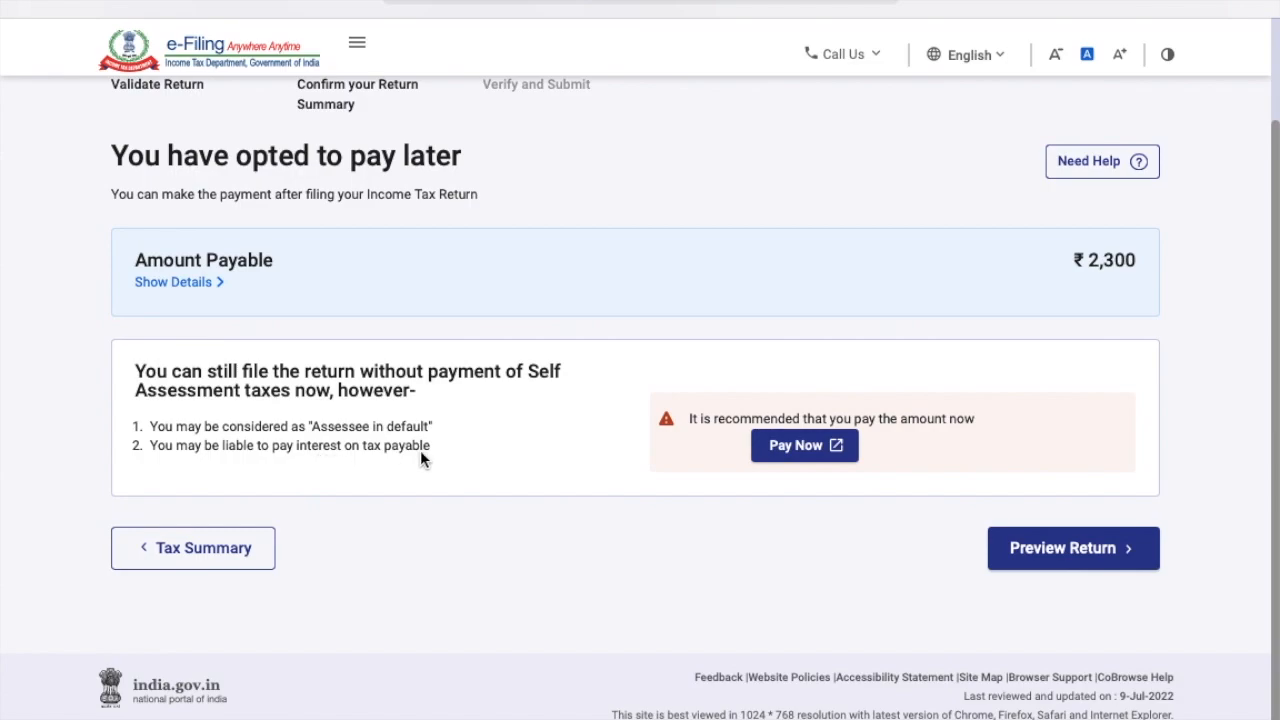
left_click(214, 551)
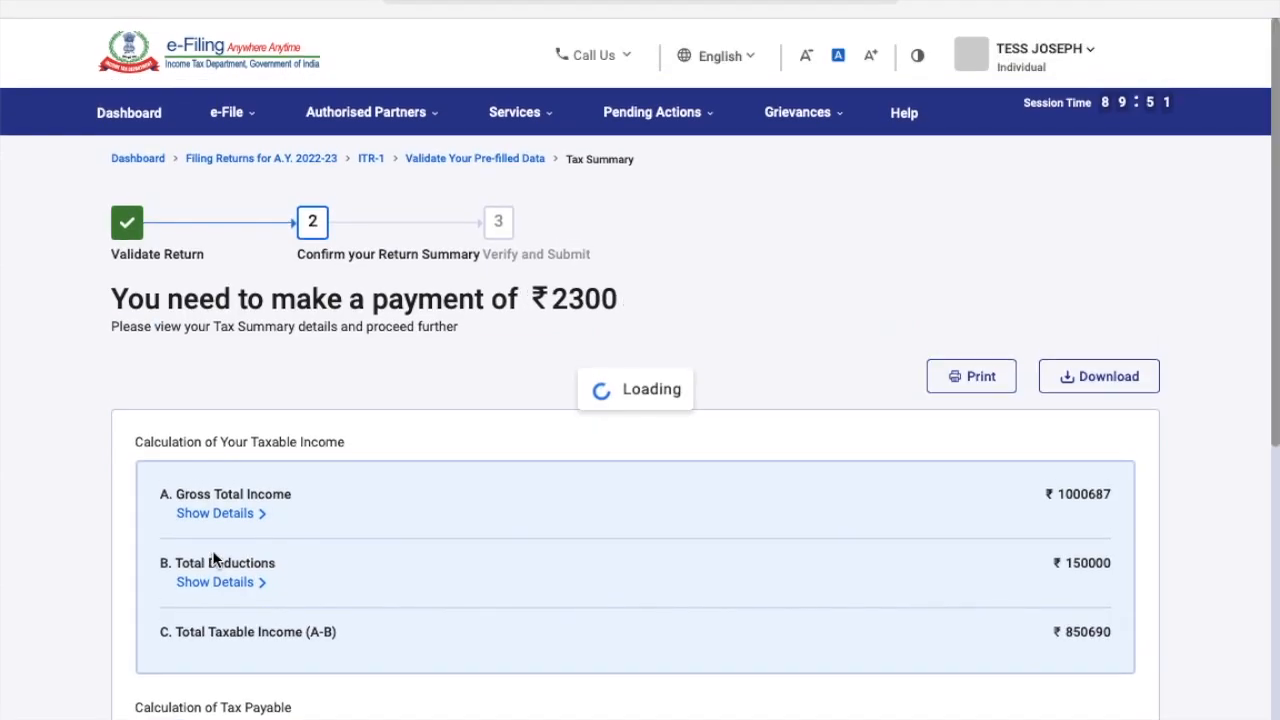
scroll(591, 598, "down", 3)
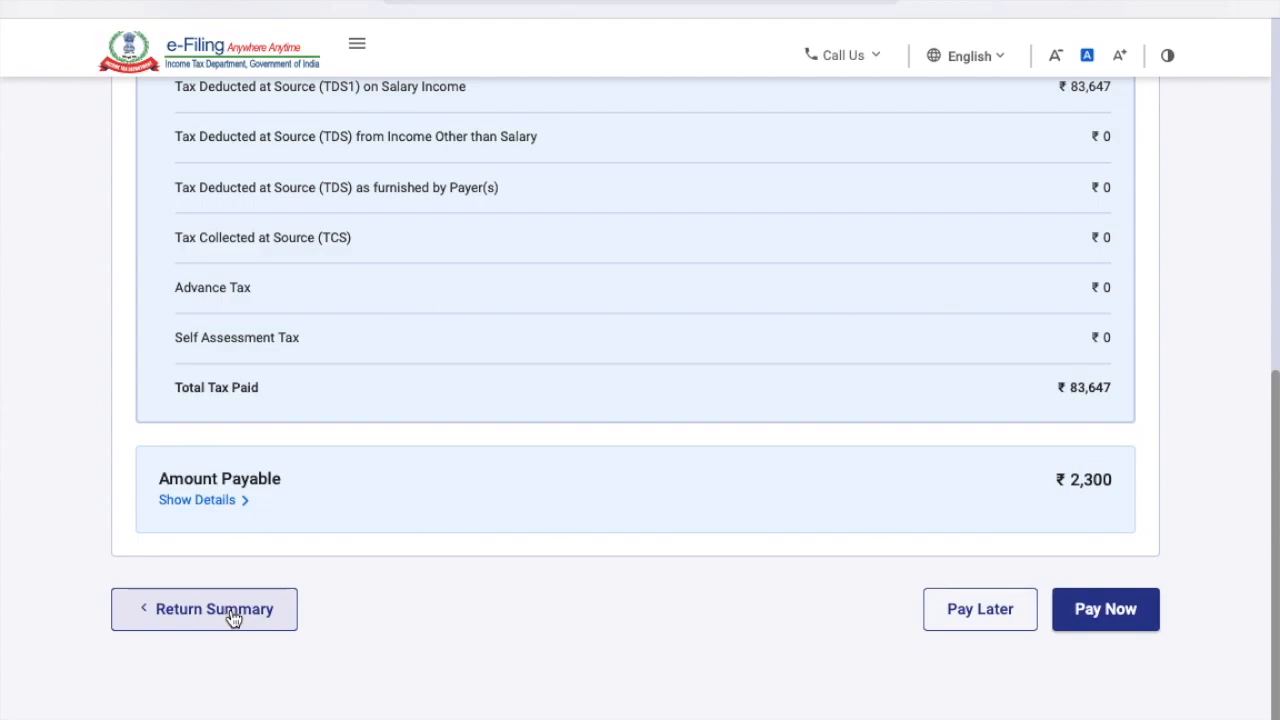
Add another advance/self-assessment tax payment so taxes paid reach ₹87,000, giving a ₹1,060 refund.
left_click(214, 609)
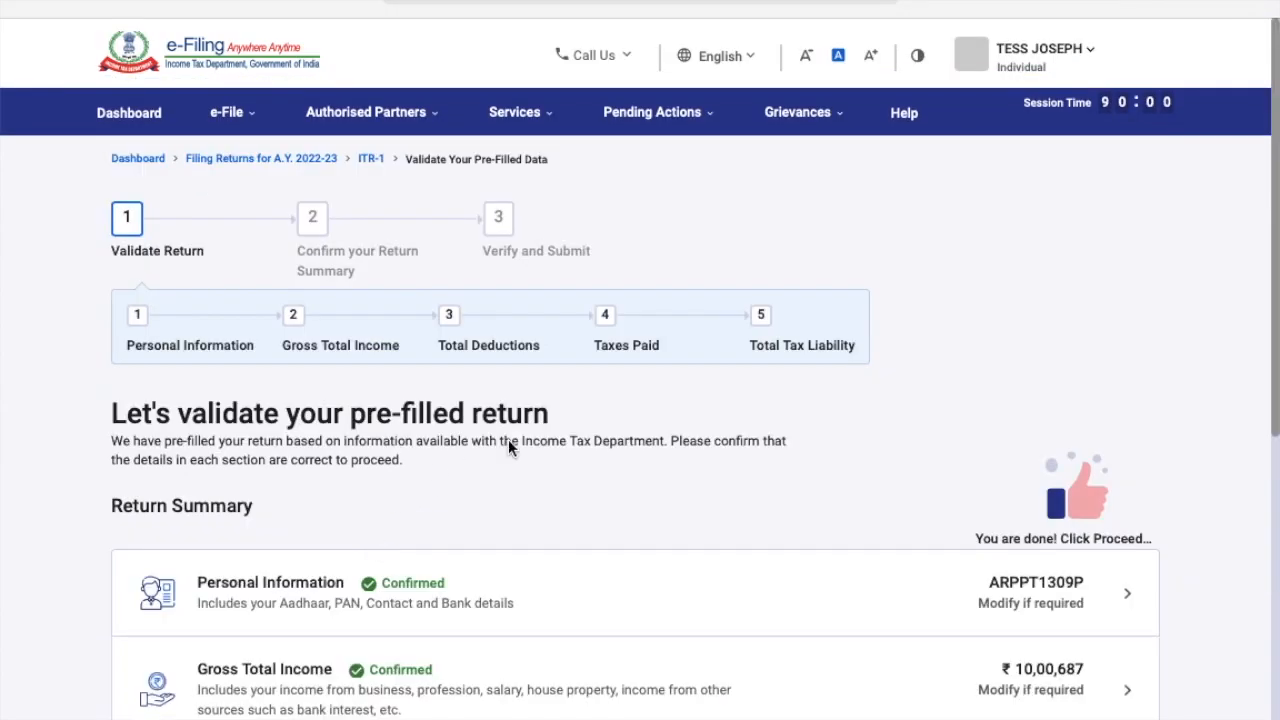
scroll(508, 447, "down", 5)
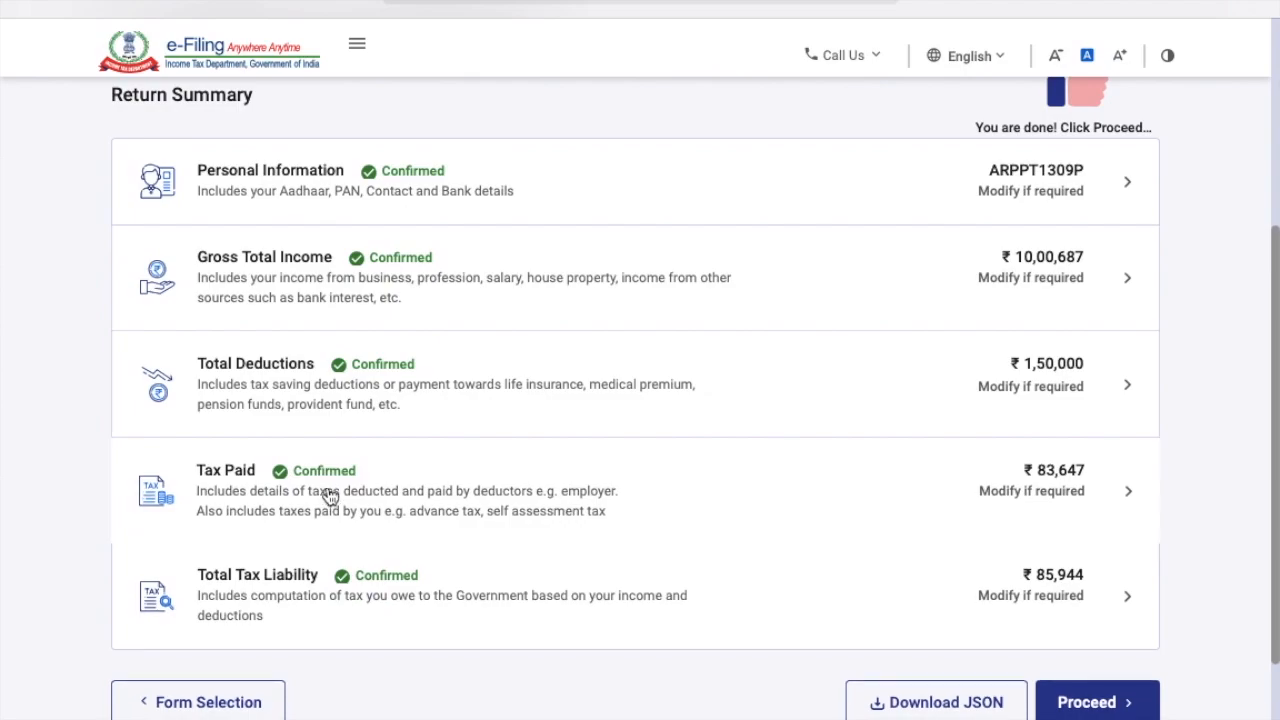
left_click(330, 497)
scroll(335, 520, "down", 5)
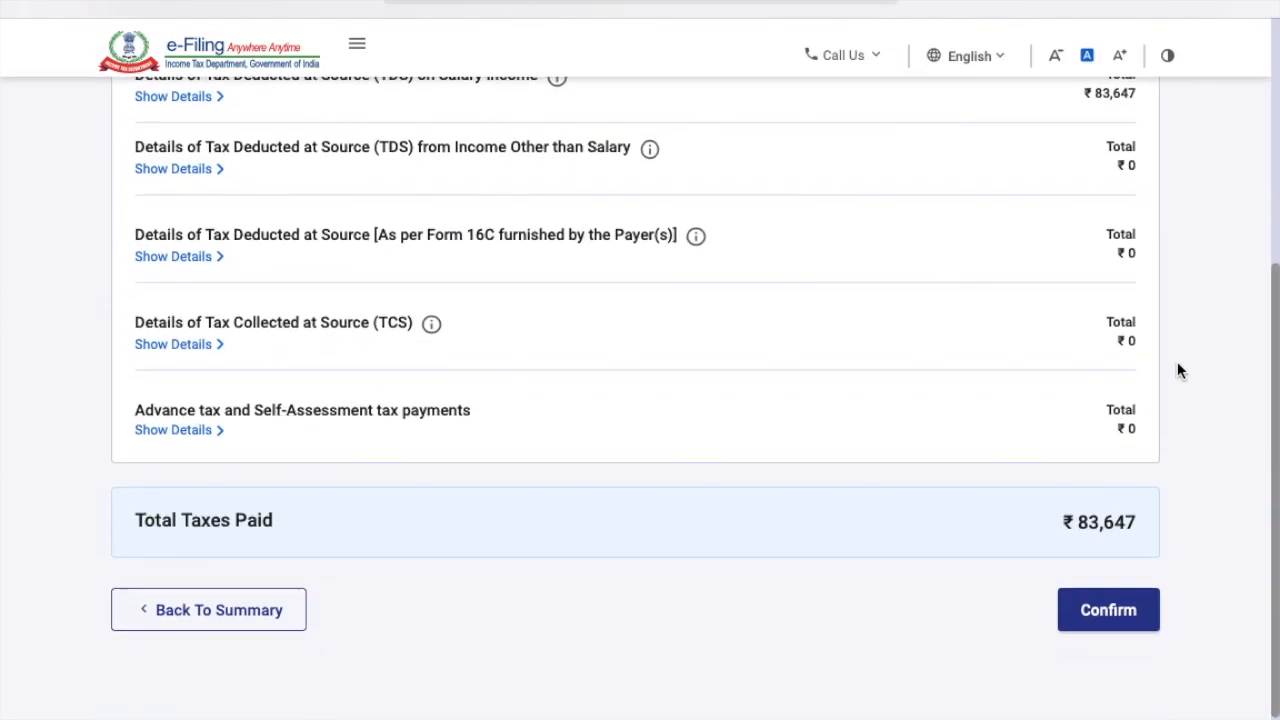
left_click(208, 434)
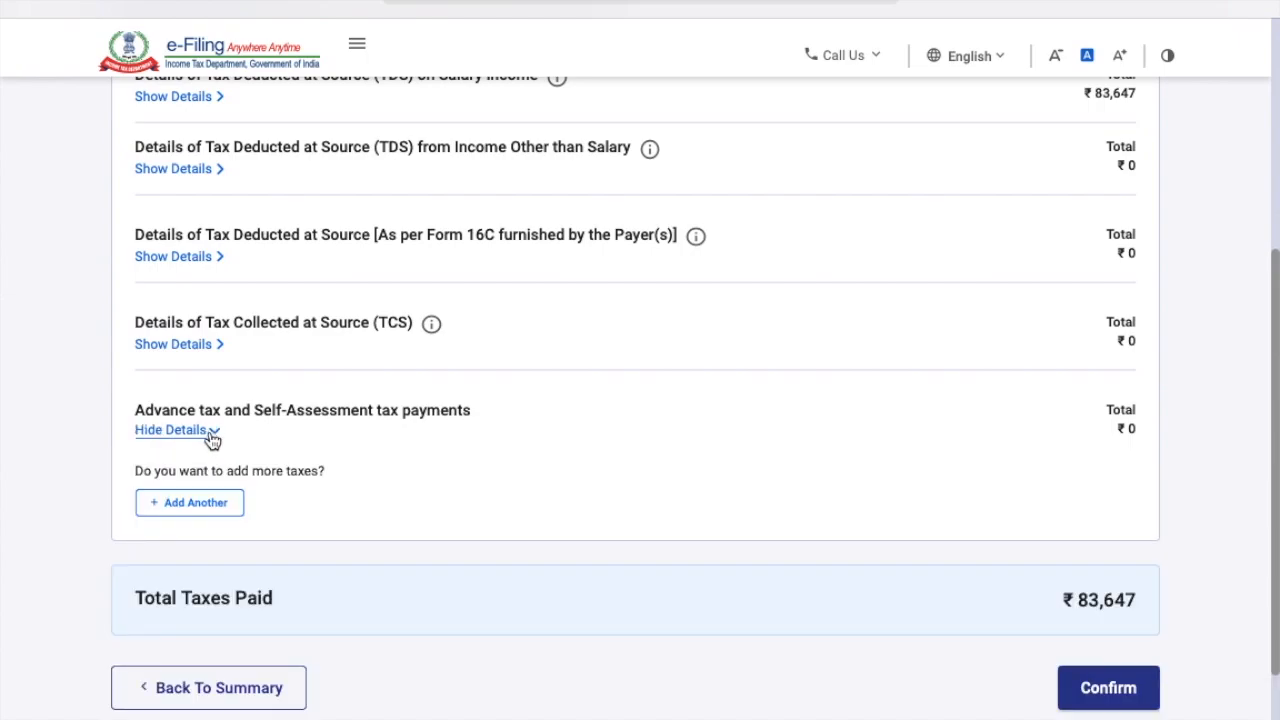
left_click(219, 503)
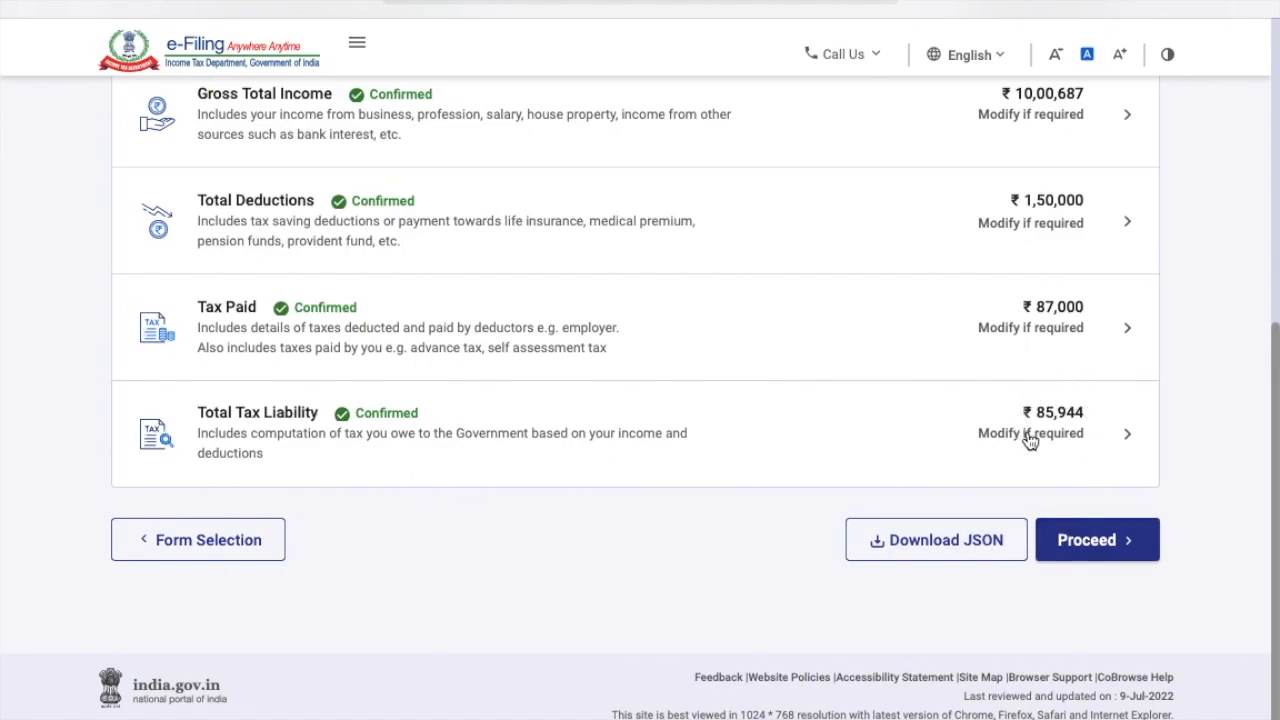
left_click(1110, 552)
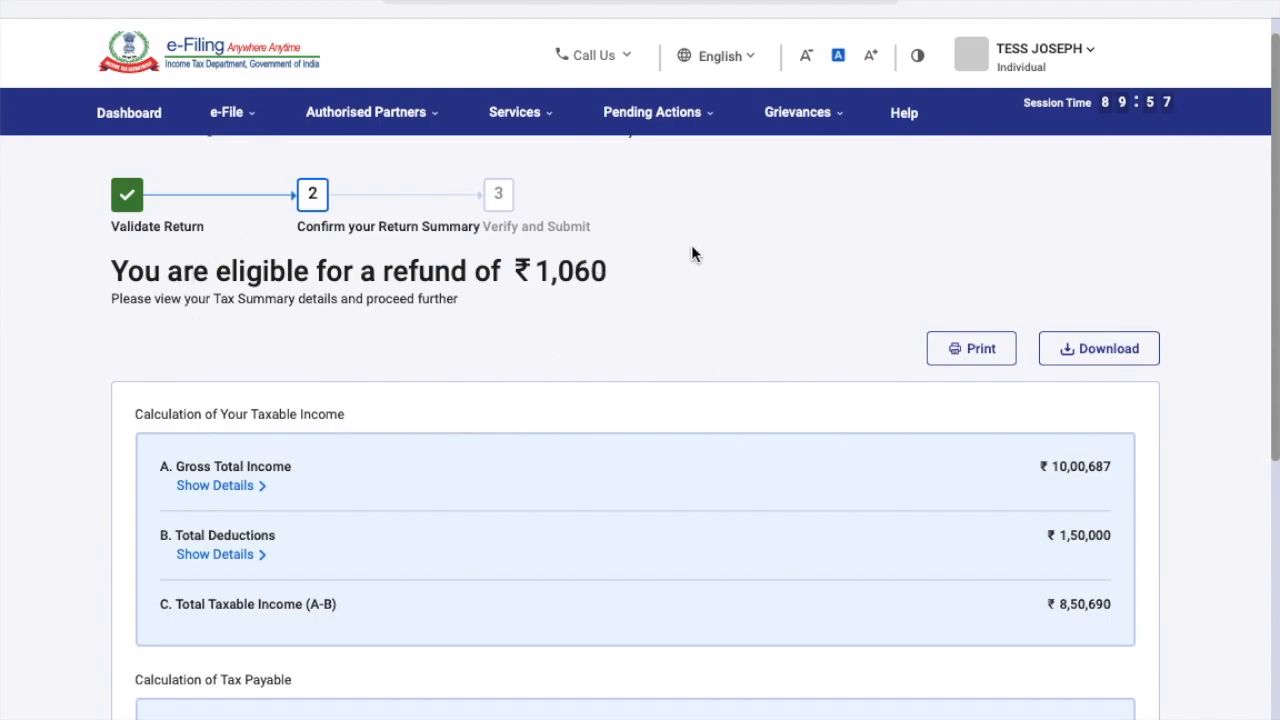
Go to Preview Return, accept the declaration, and preview the ITR-1 SAHAJ return for AY 2022-23.
scroll(657, 320, "down", 4)
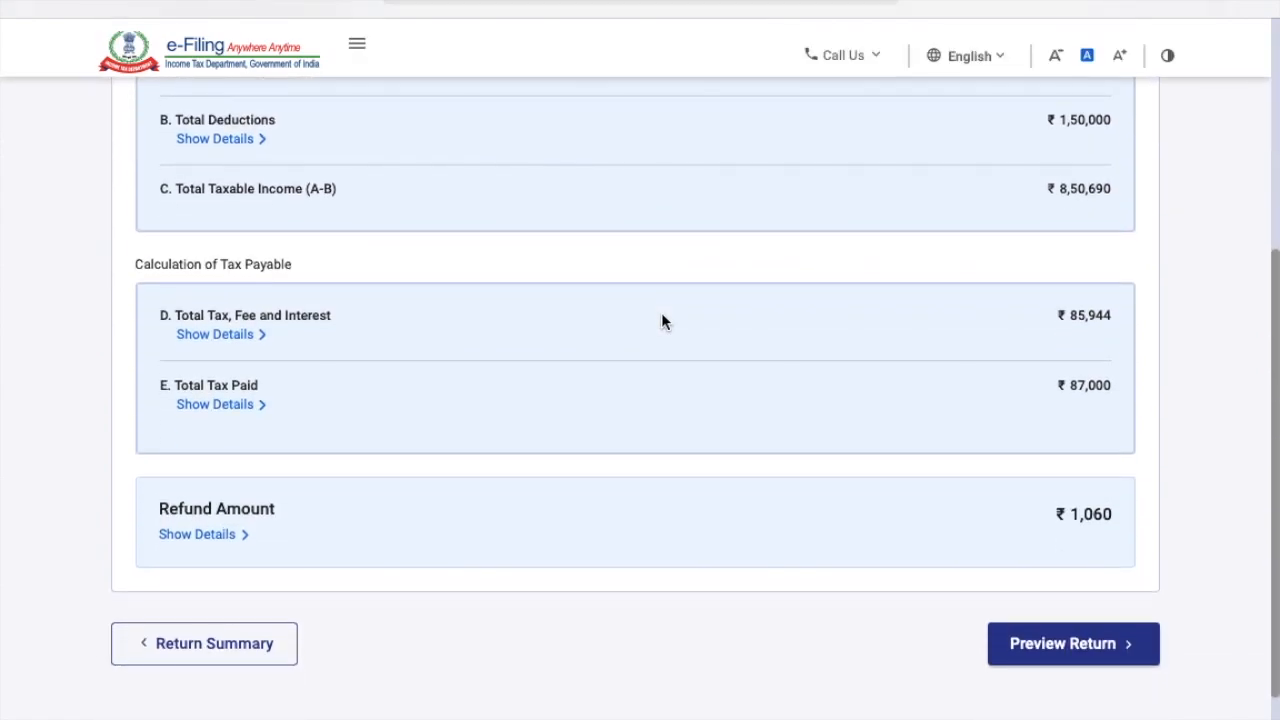
scroll(663, 322, "down", 1)
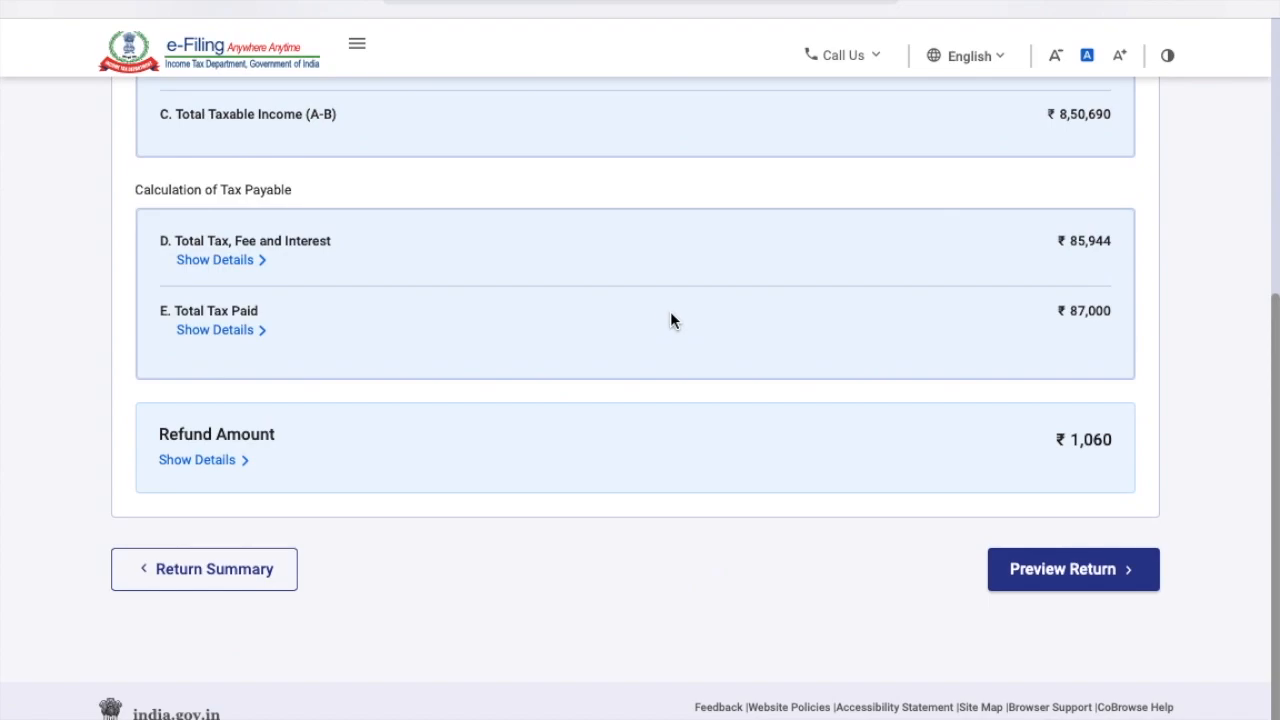
left_click(1080, 570)
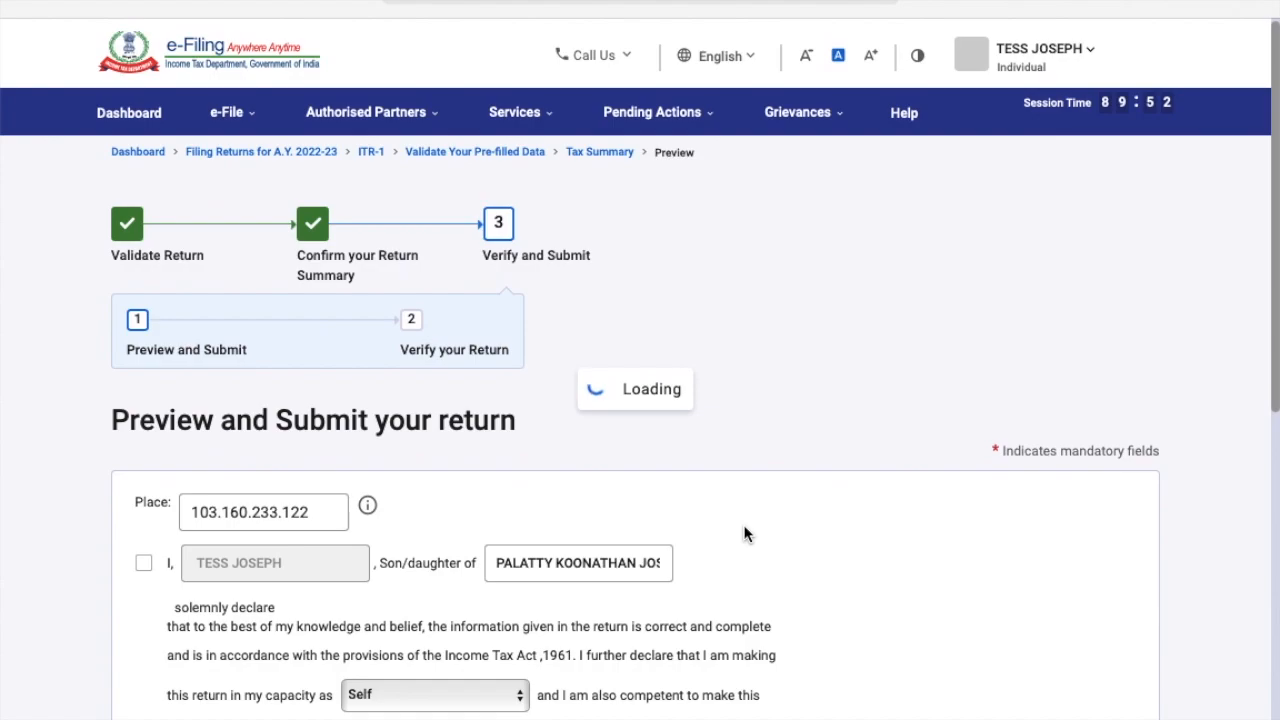
scroll(745, 534, "down", 3)
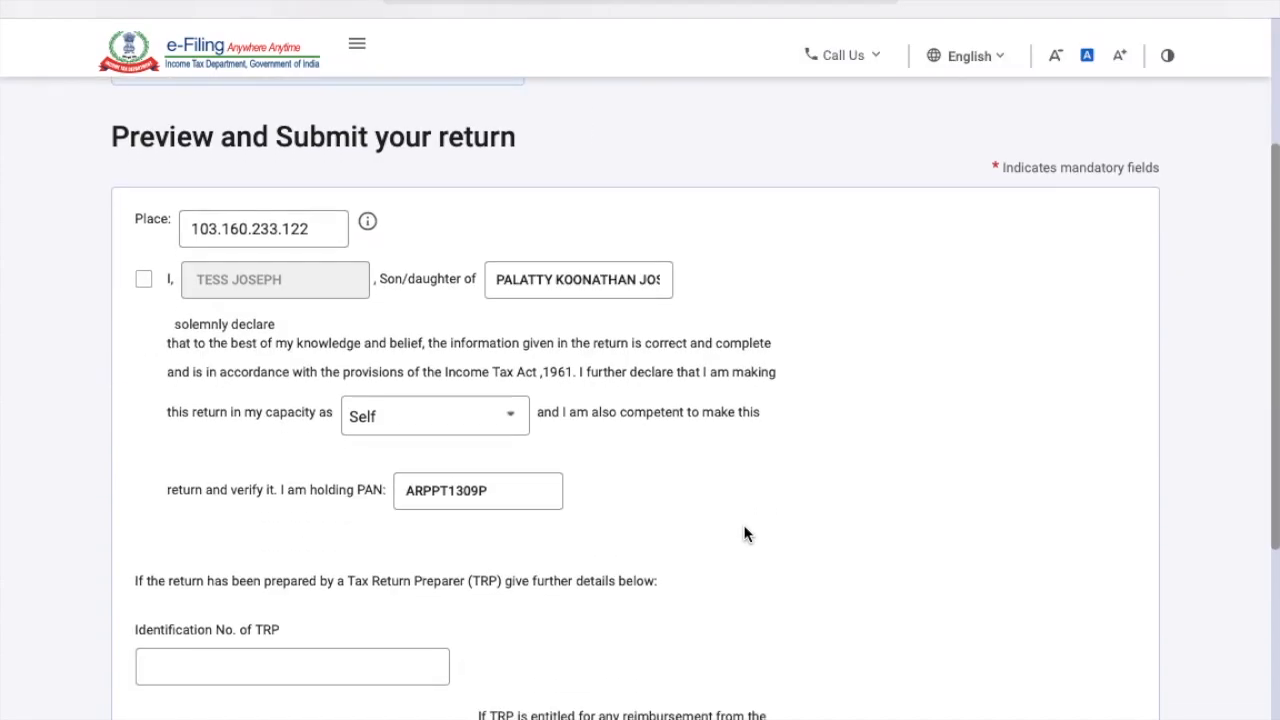
left_click(144, 285)
scroll(391, 403, "down", 4)
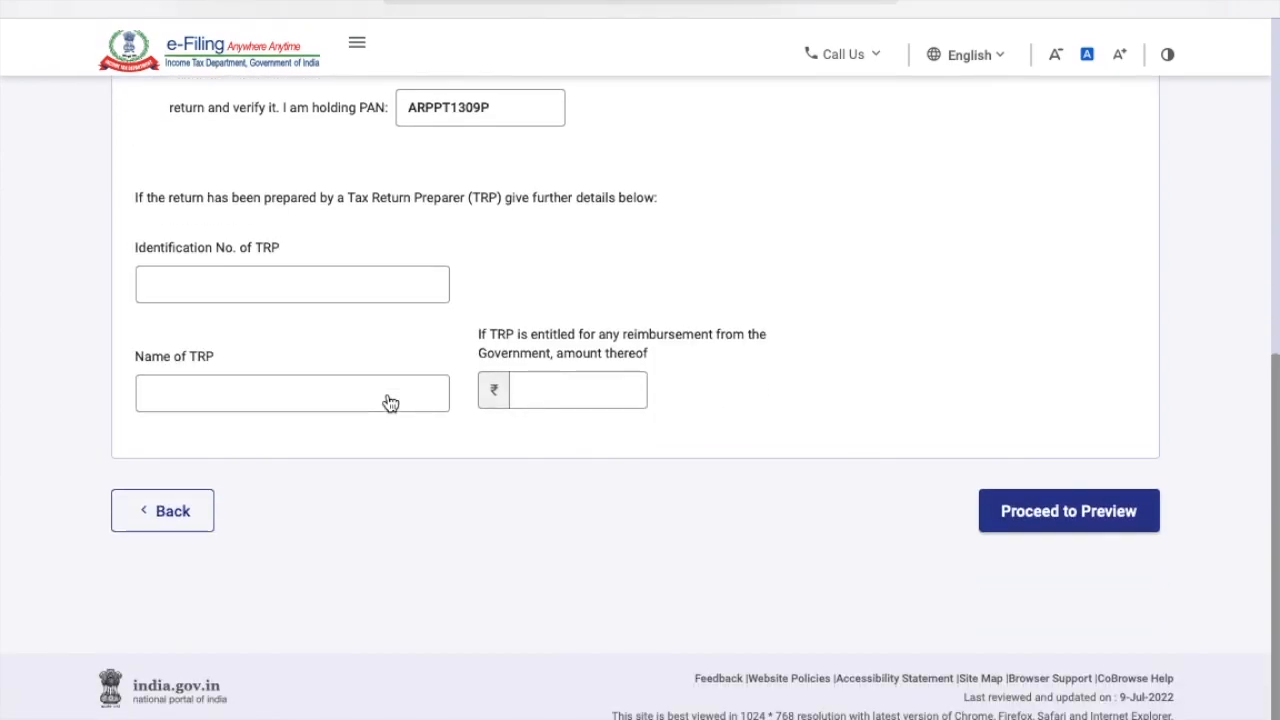
left_click(1060, 516)
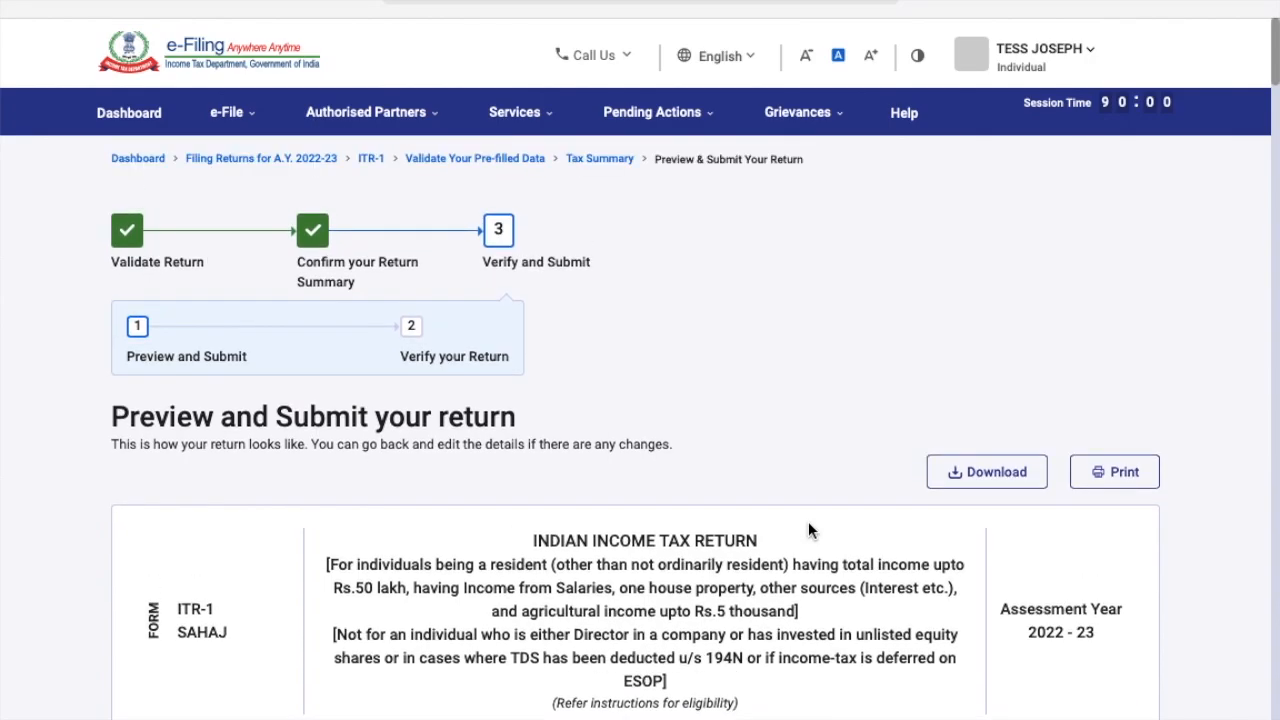
scroll(808, 522, "down", 20)
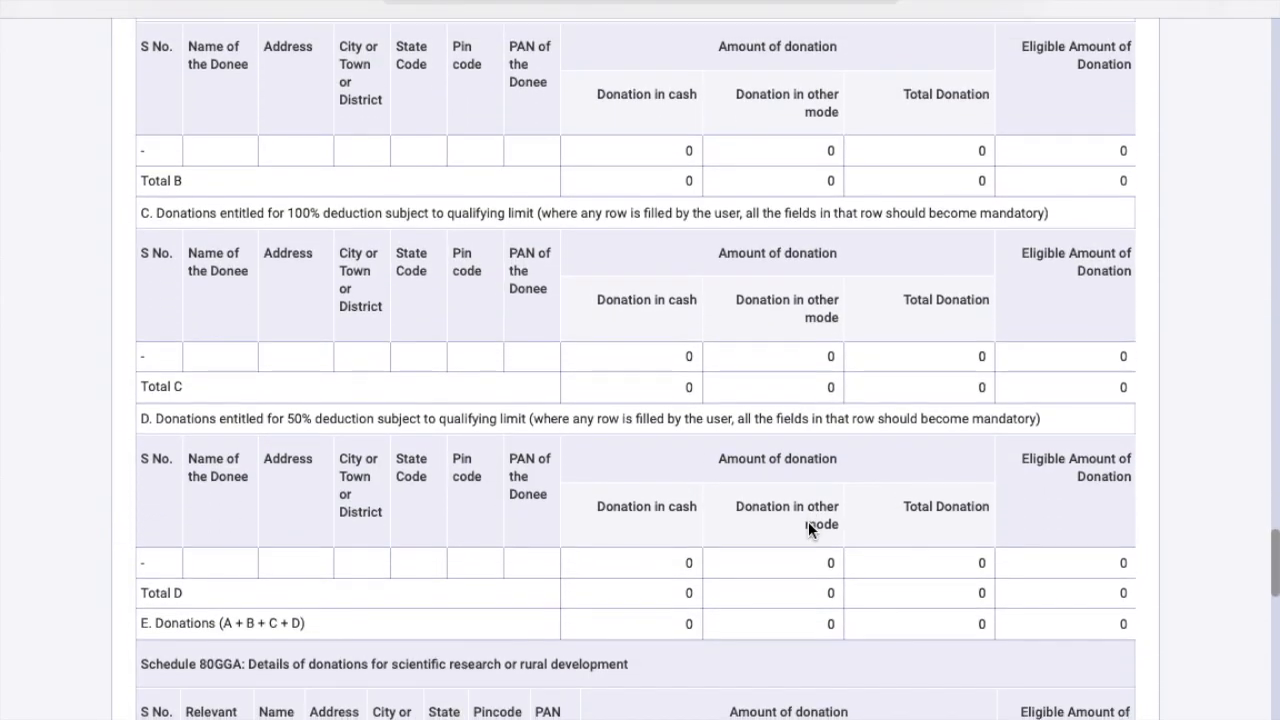
scroll(808, 521, "down", 7)
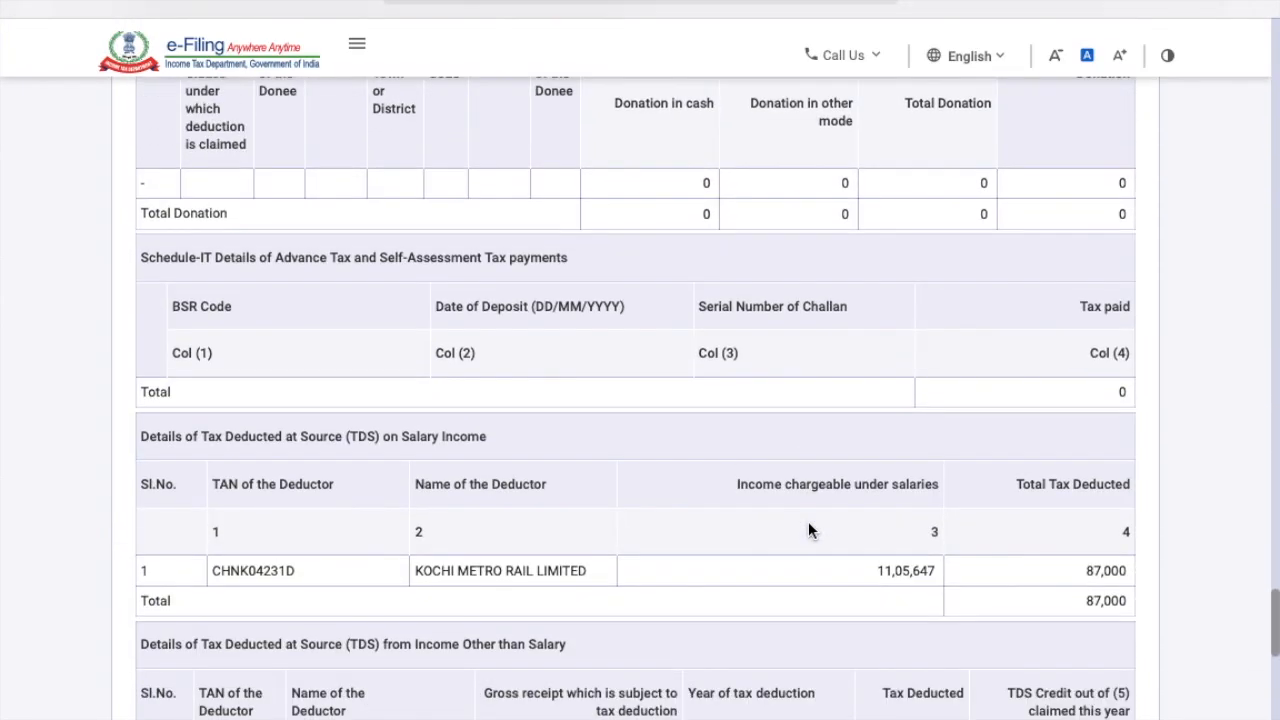
scroll(808, 521, "down", 4)
scroll(808, 528, "down", 3)
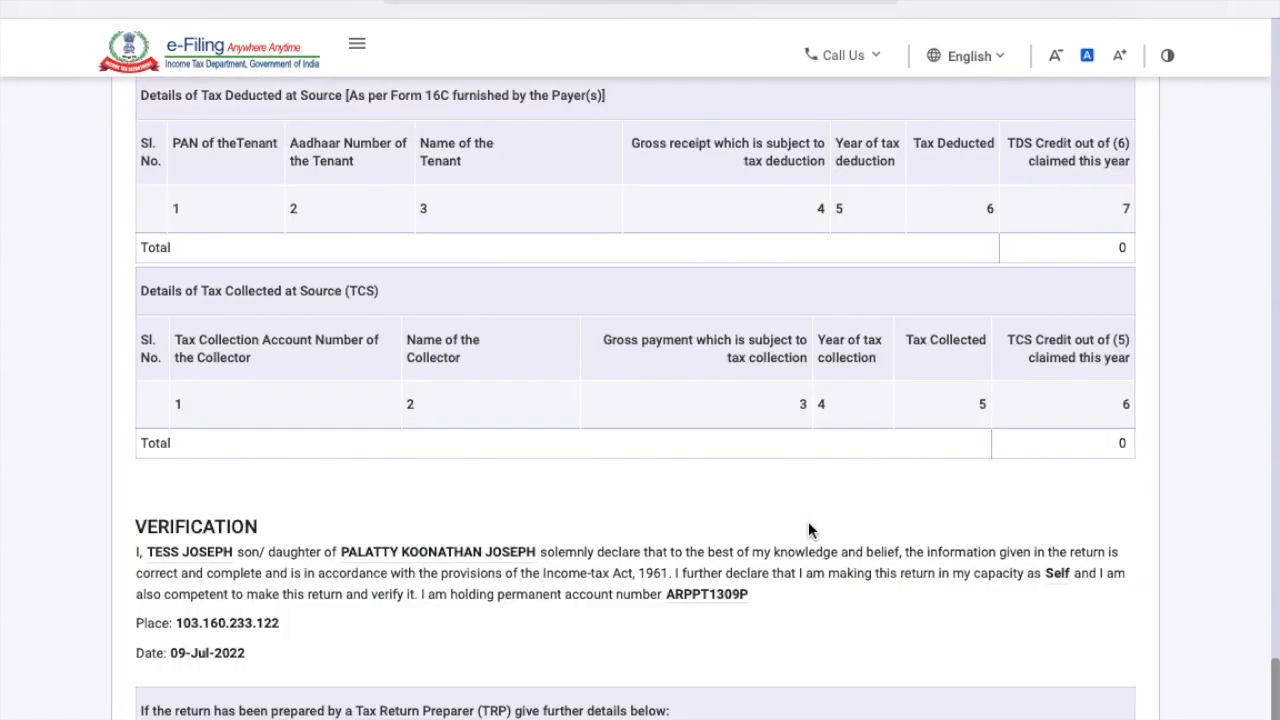
scroll(808, 528, "up", 10)
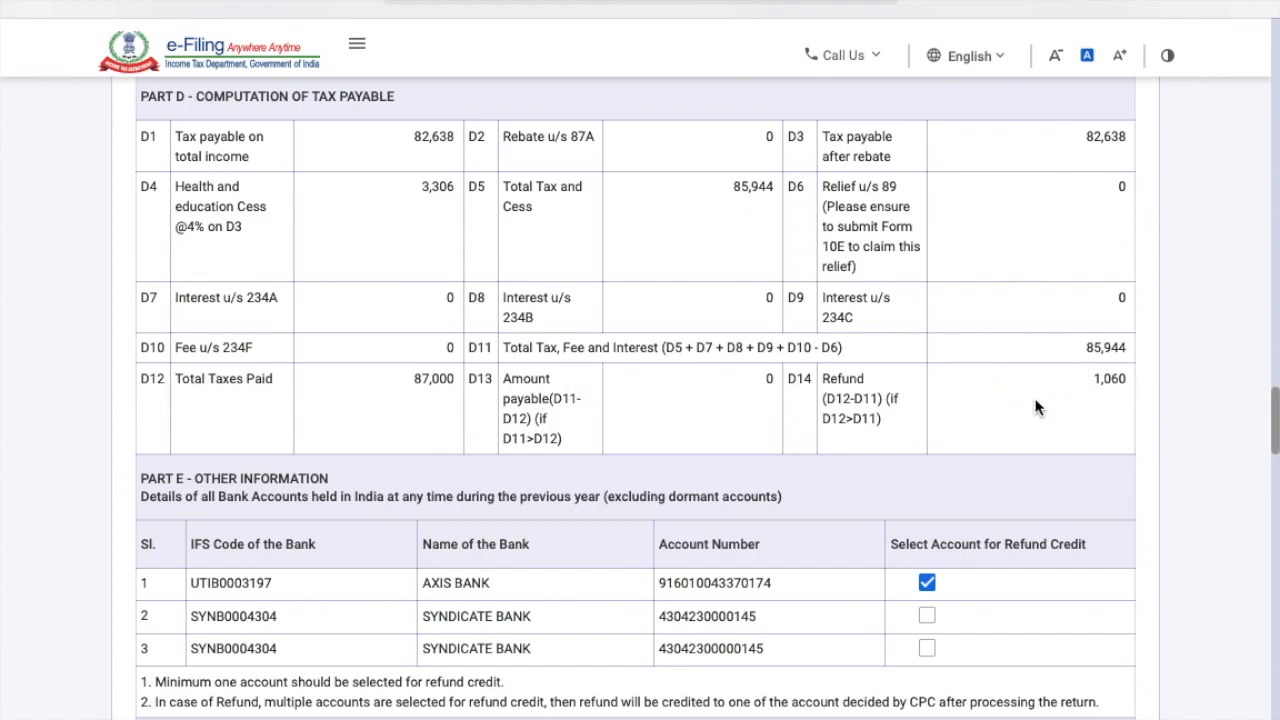
scroll(1094, 392, "down", 15)
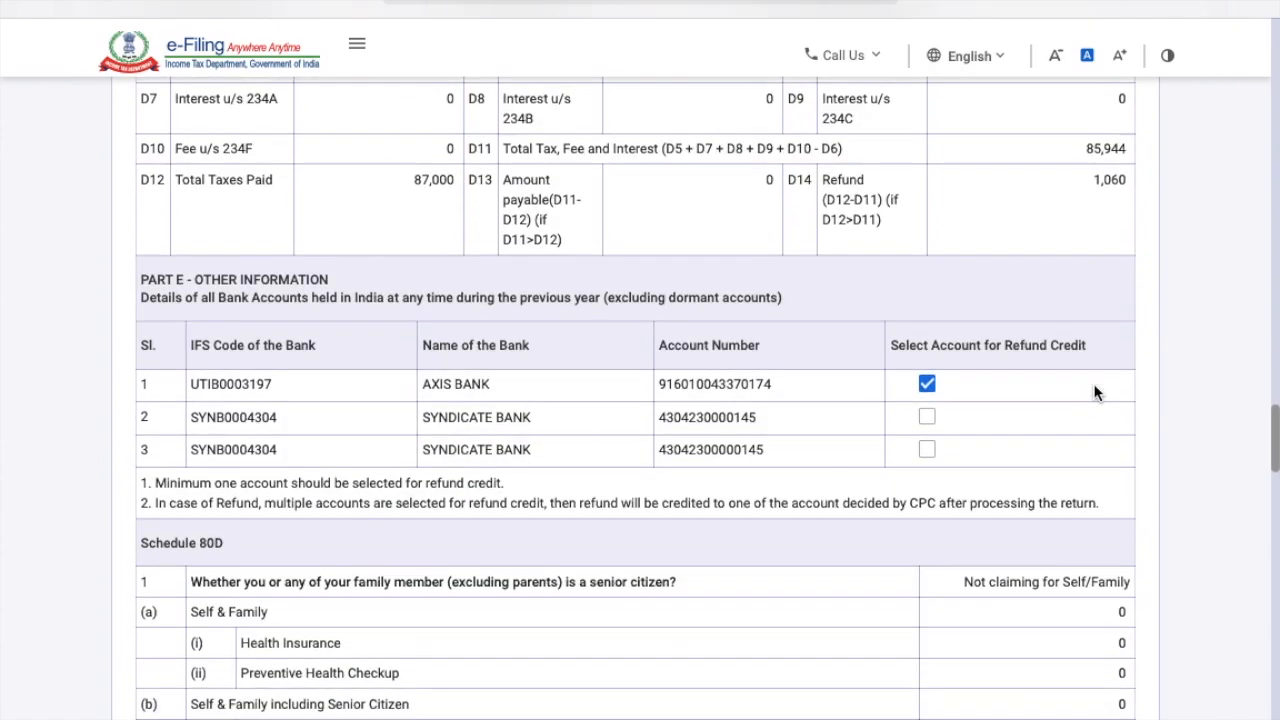
scroll(1094, 392, "down", 8)
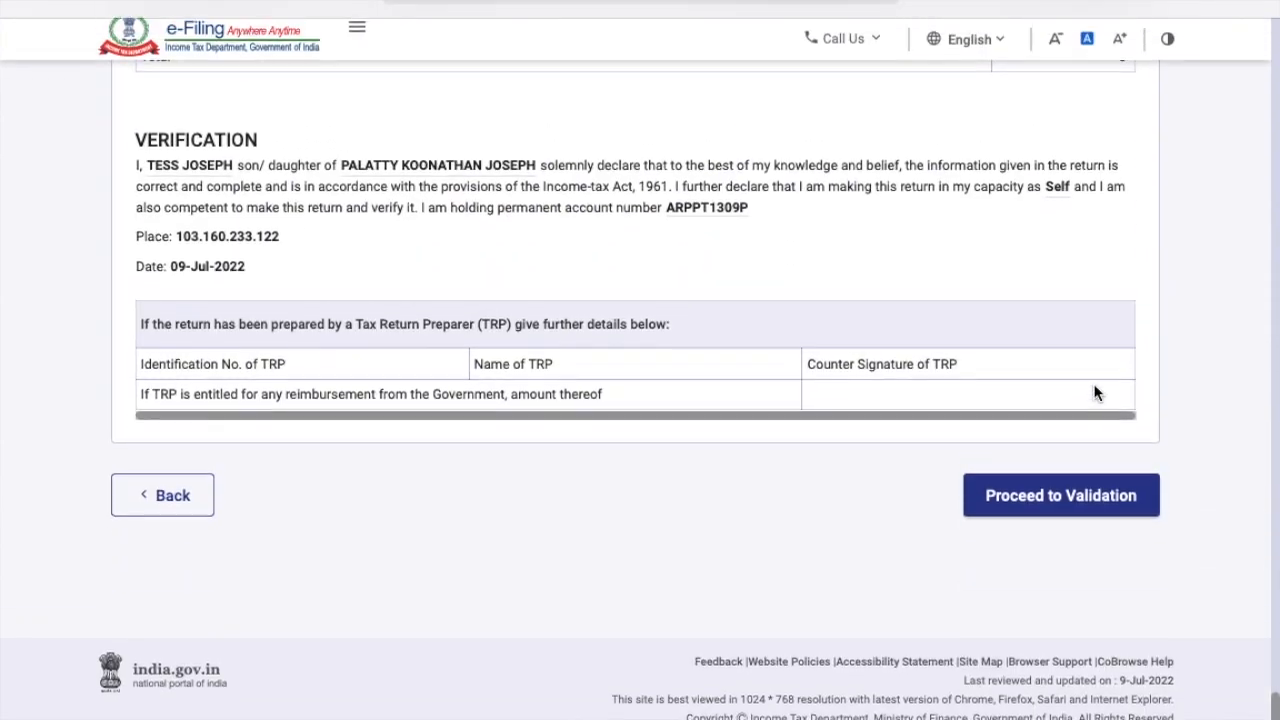
Run validation on the previewed return and open the flagged address error.
left_click(1087, 521)
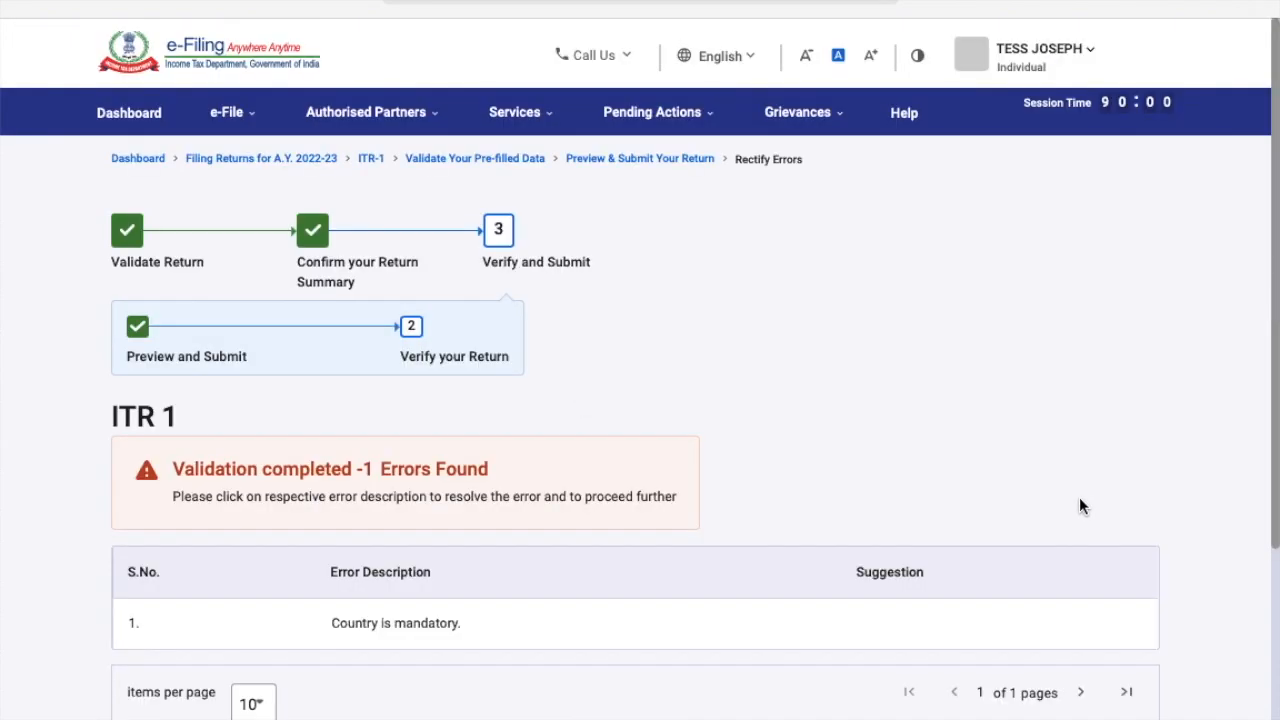
scroll(923, 507, "down", 3)
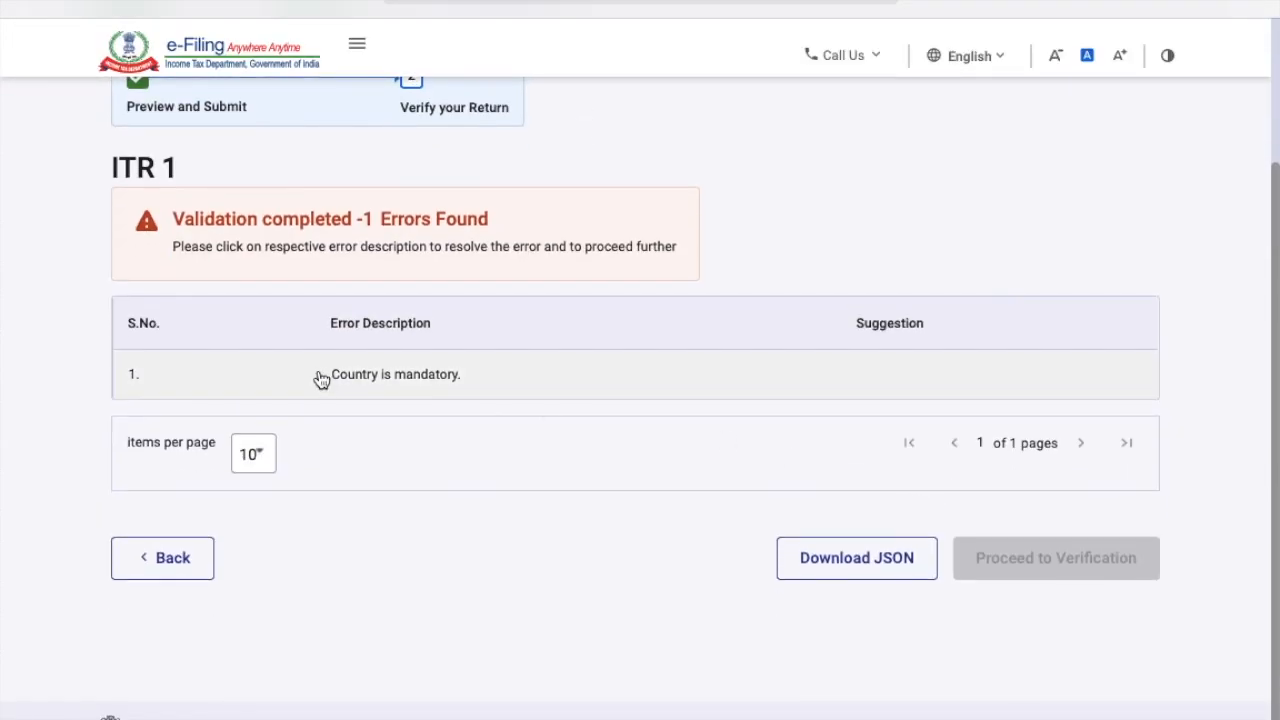
left_click(408, 380)
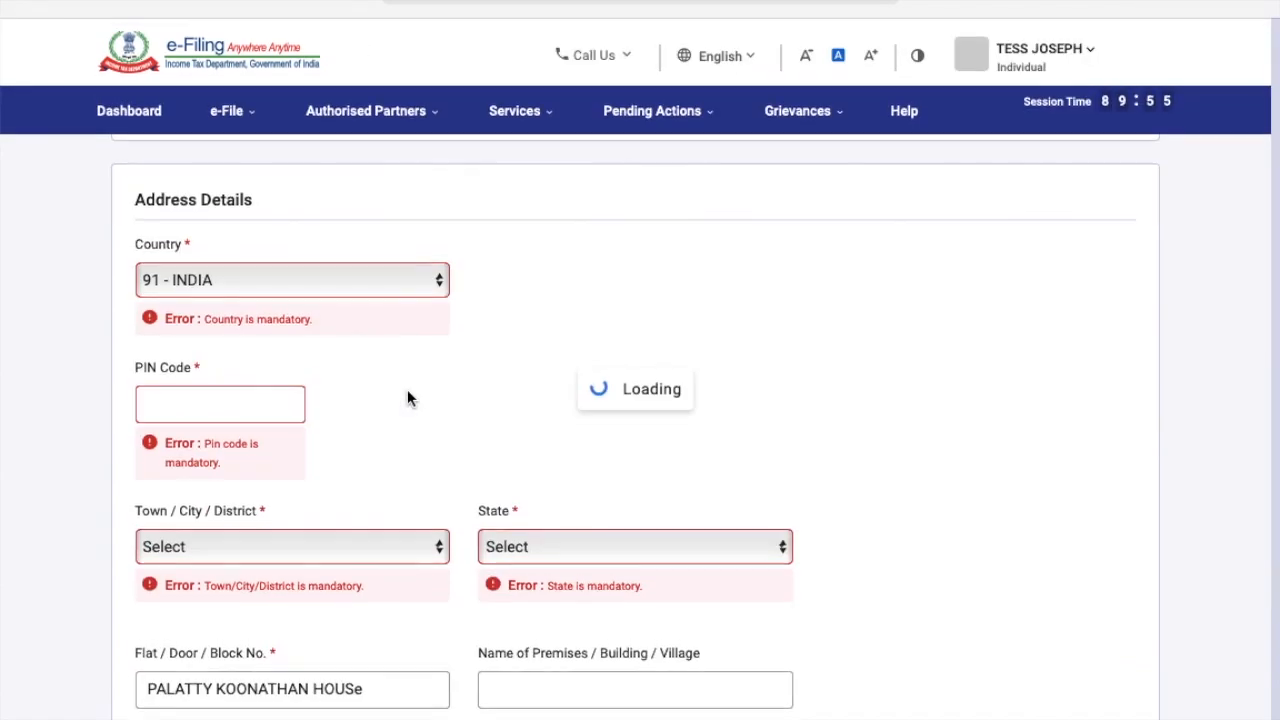
Enter the PIN code, choose the area/locality, save the address, and confirm the refund bank account.
left_click(248, 376)
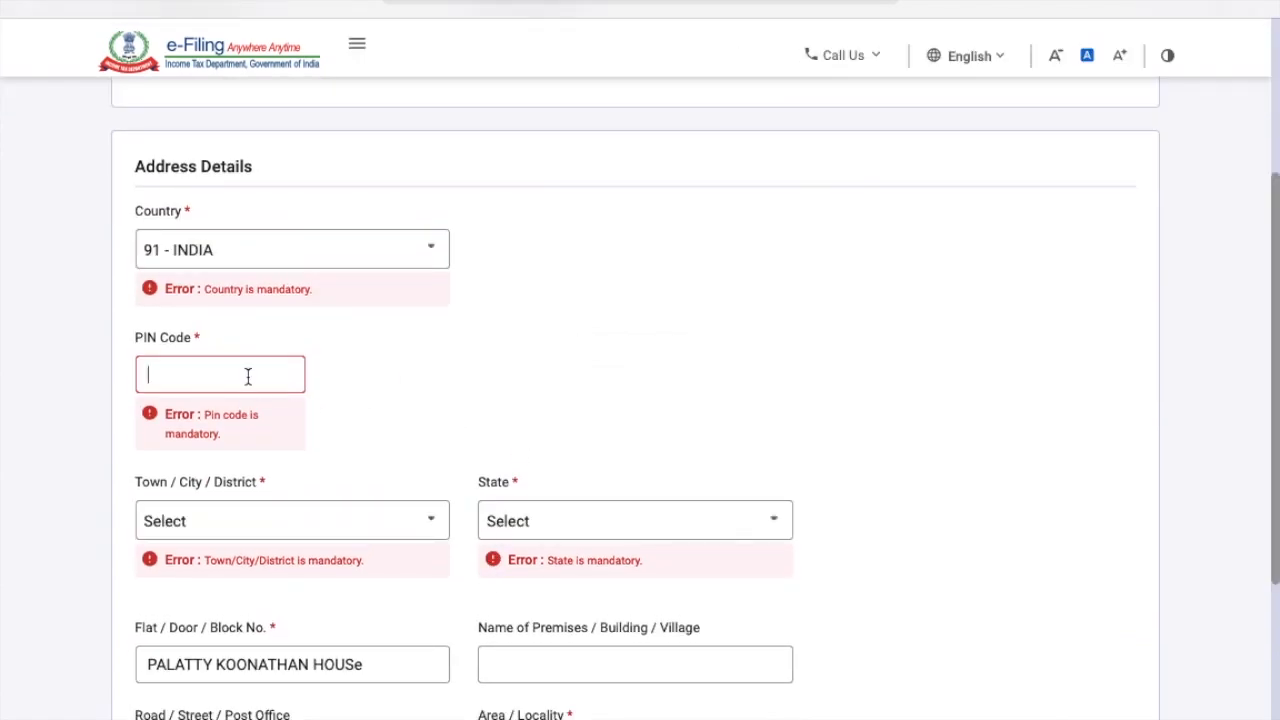
type("683572")
left_click(287, 513)
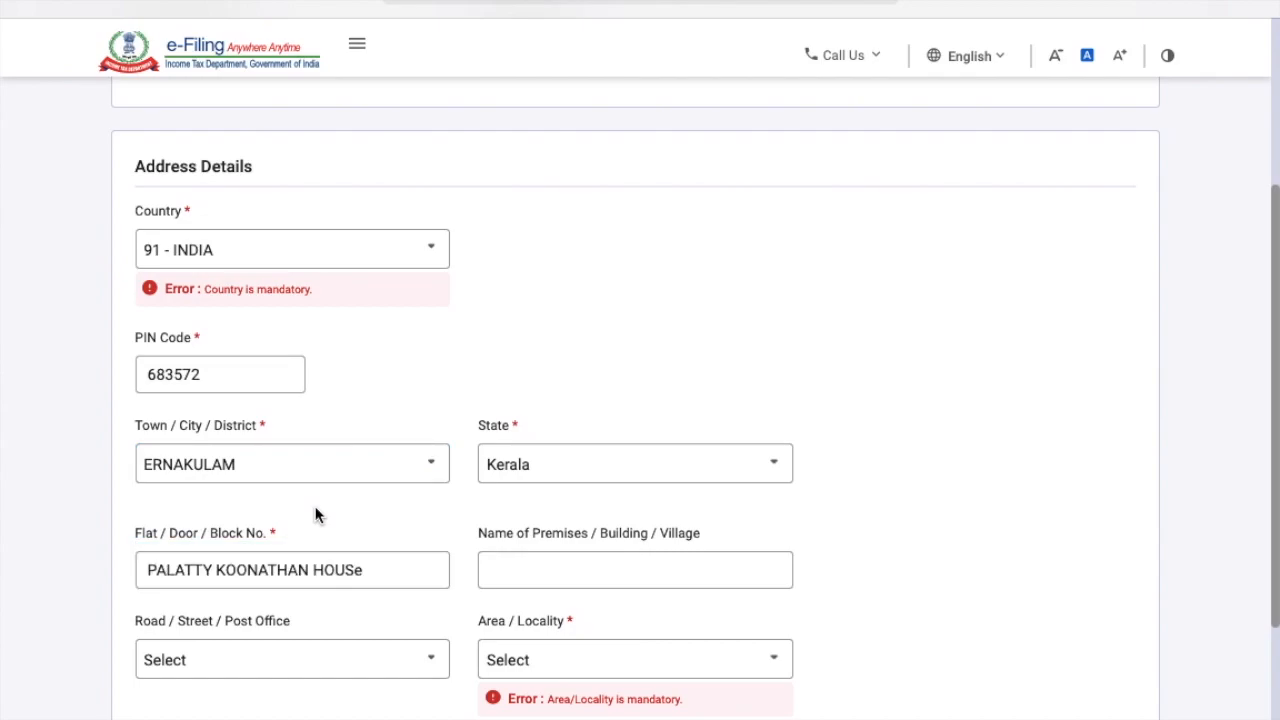
scroll(560, 520, "down", 2)
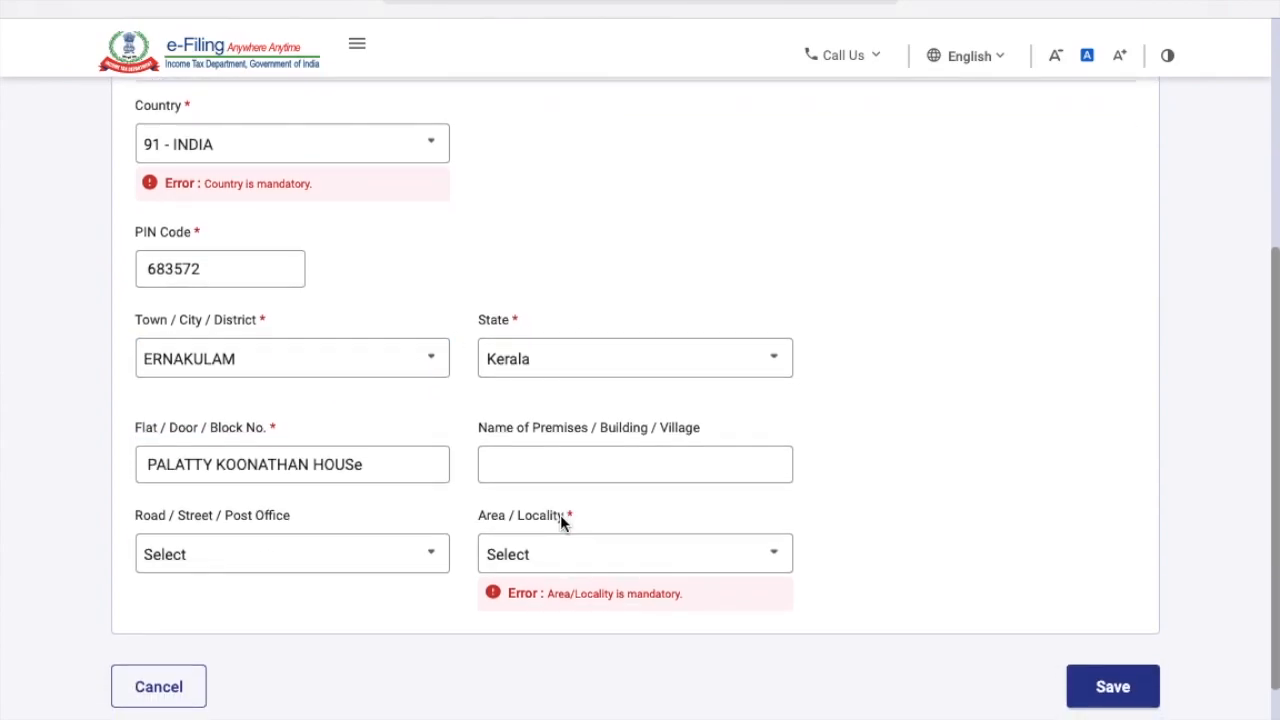
left_click(617, 563)
left_click(596, 420)
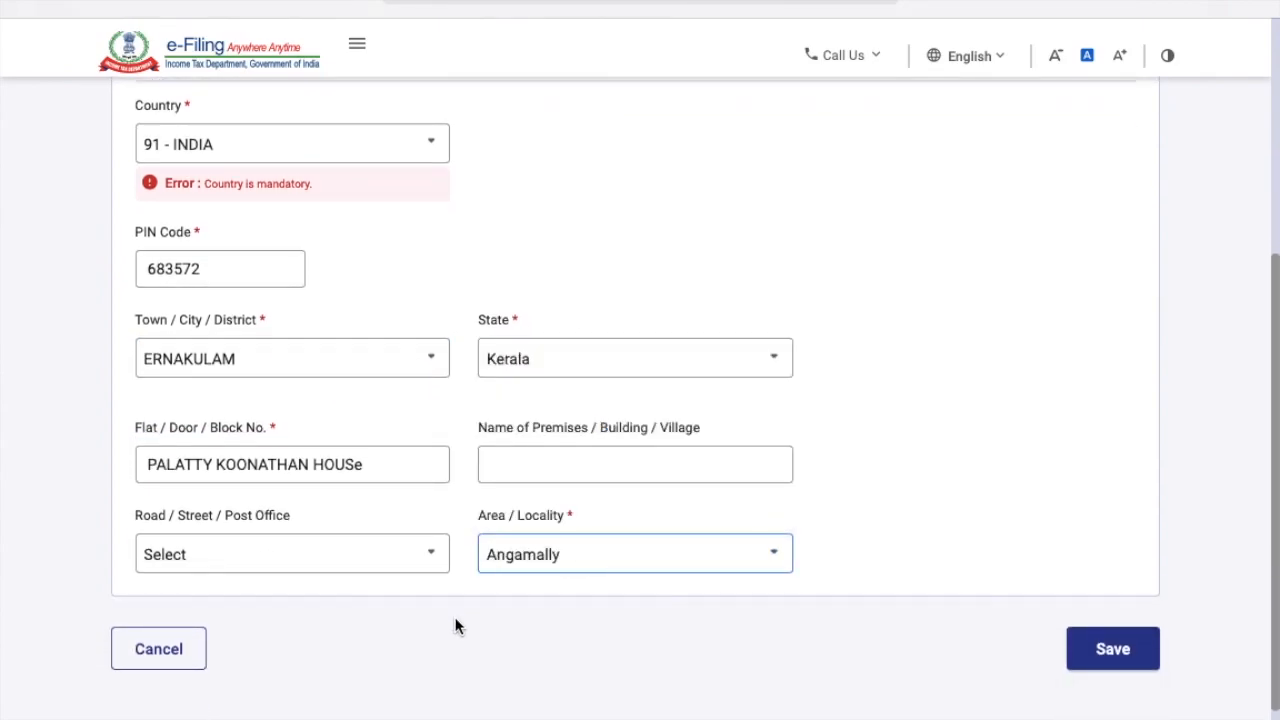
left_click(1127, 661)
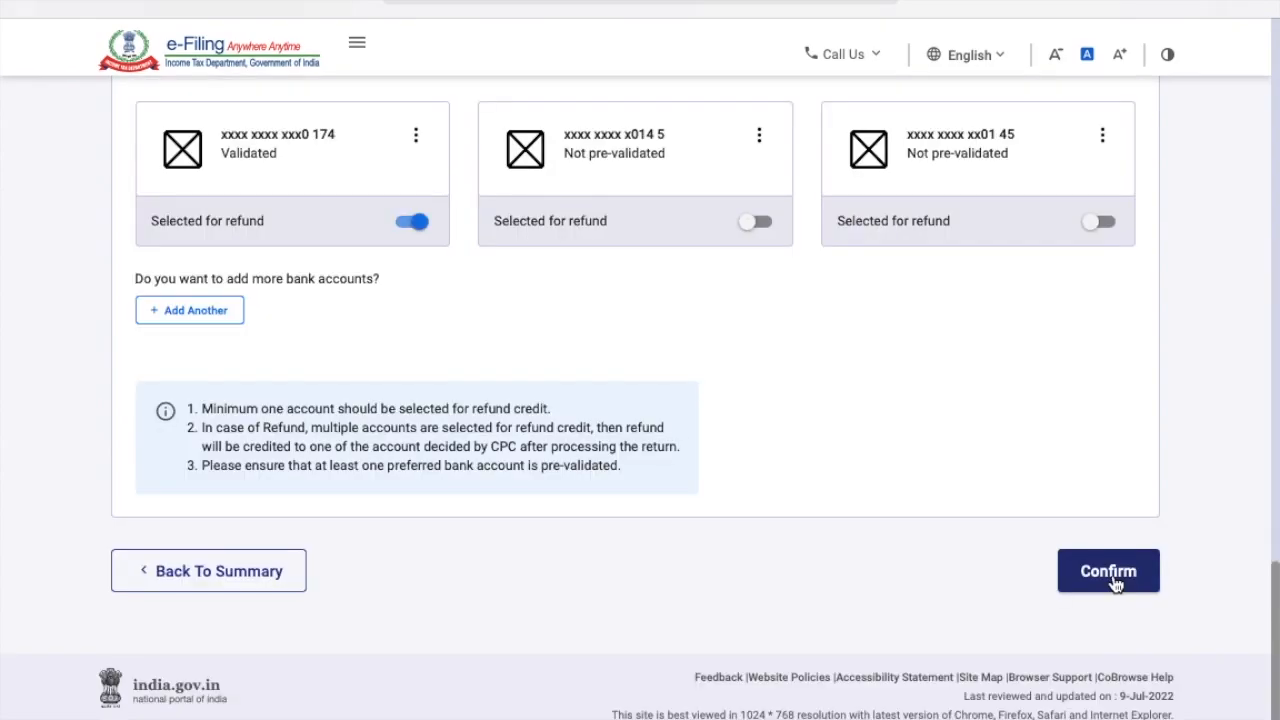
left_click(1113, 578)
Move past the tax summary to the Preview and Submit step.
scroll(957, 599, "down", 5)
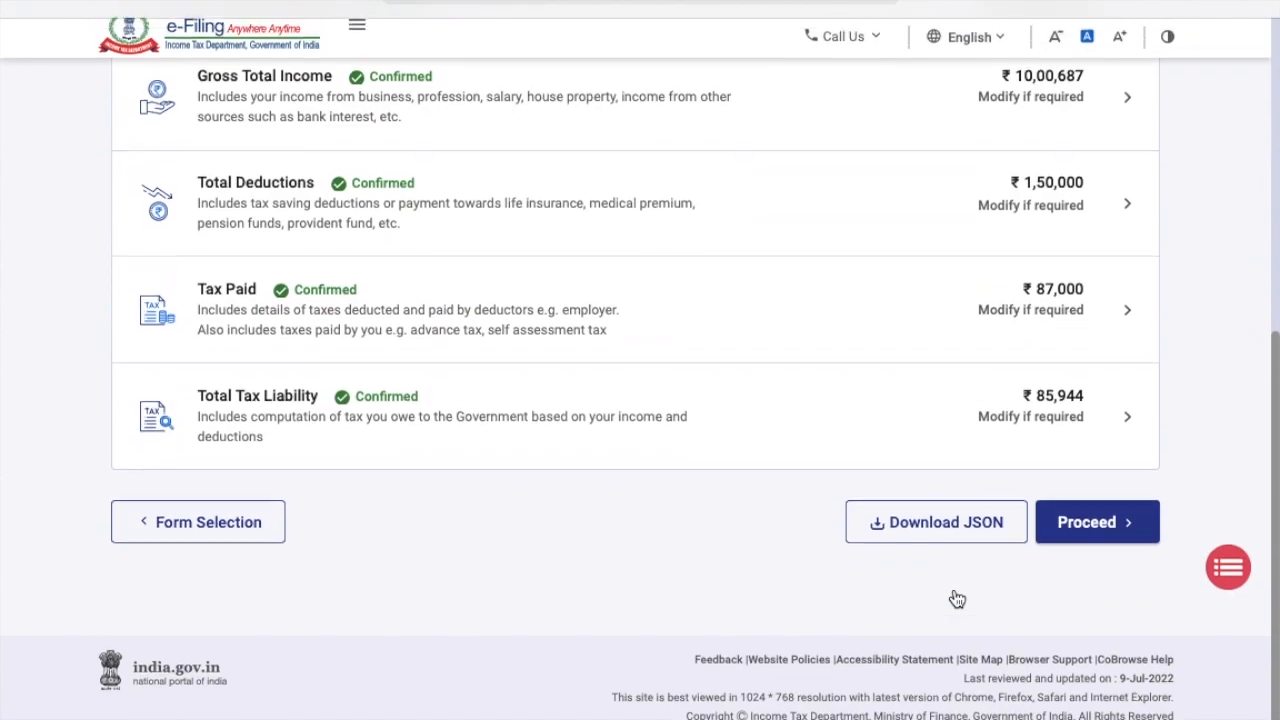
left_click(1080, 545)
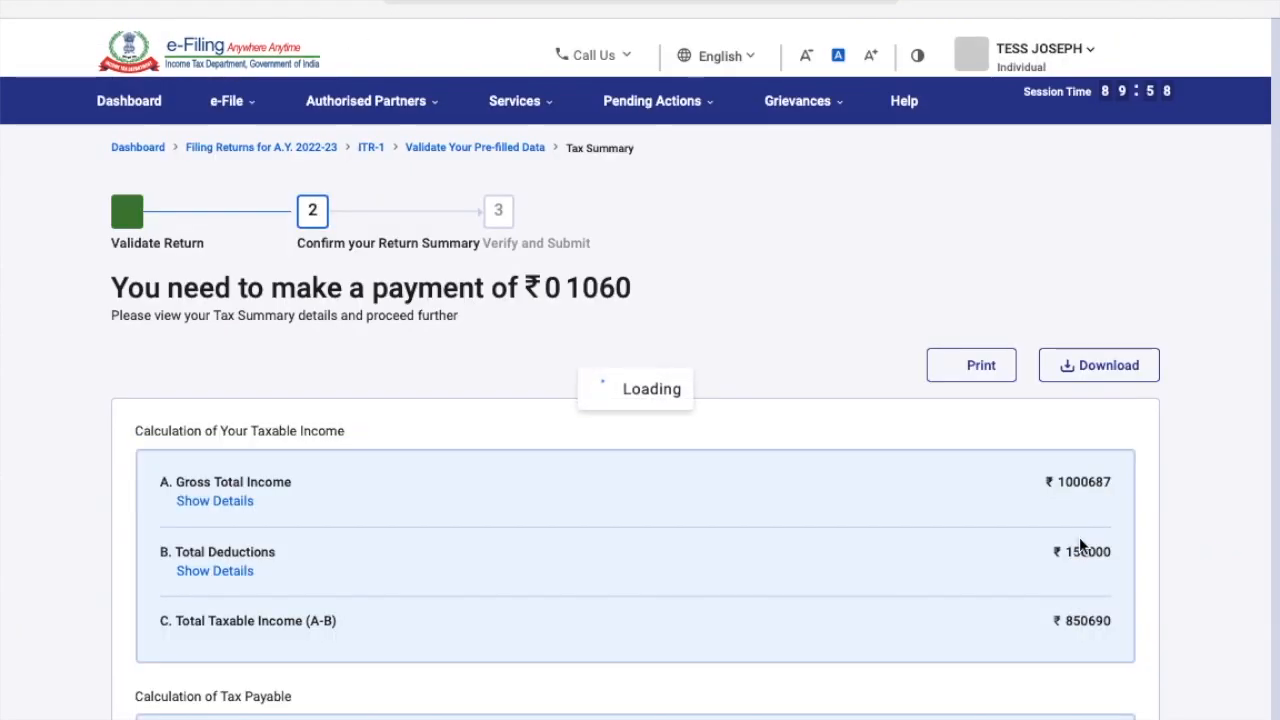
scroll(1079, 545, "down", 6)
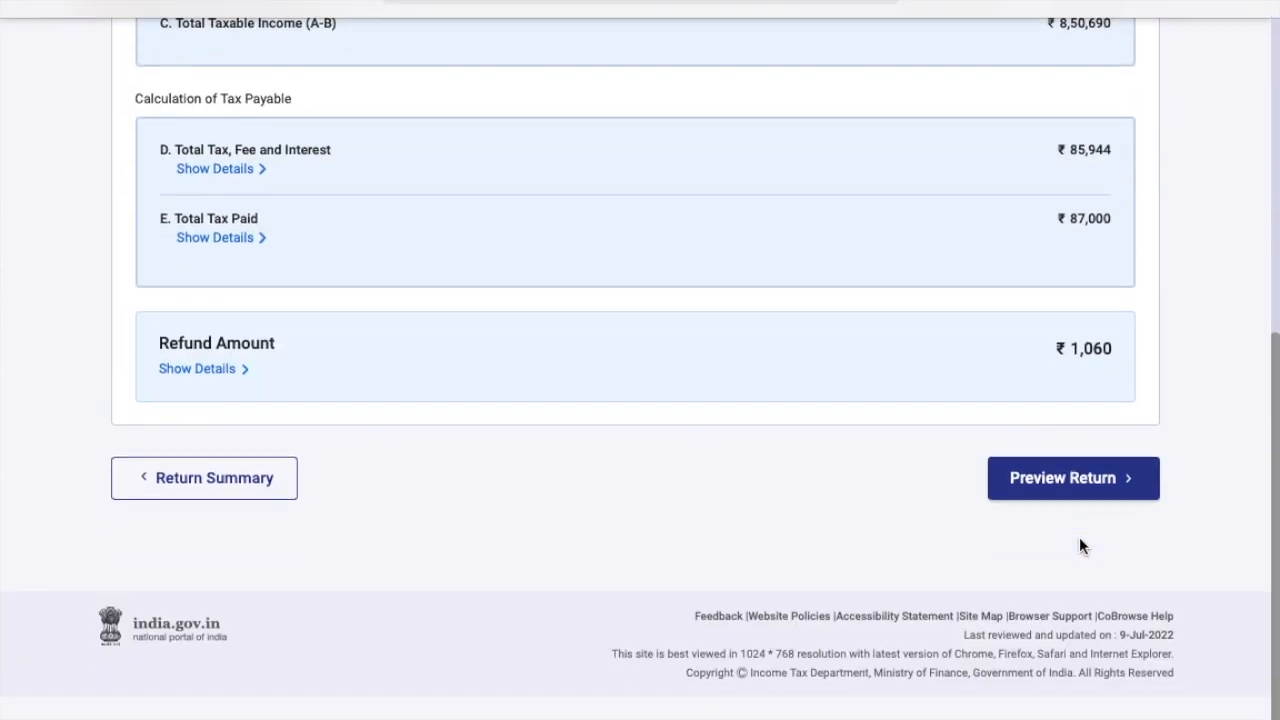
left_click(1094, 537)
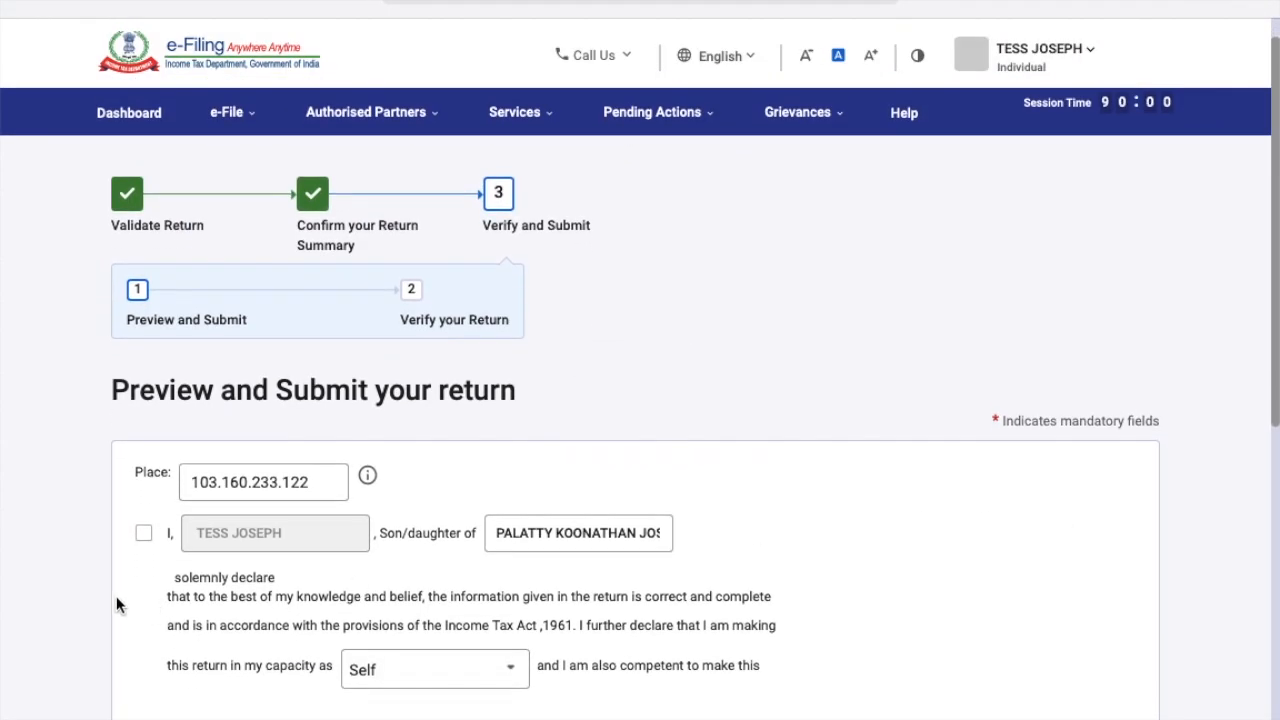
Accept the verification declaration, generate the return preview, and revalidate the ITR 1.
left_click(170, 535)
scroll(1042, 502, "down", 10)
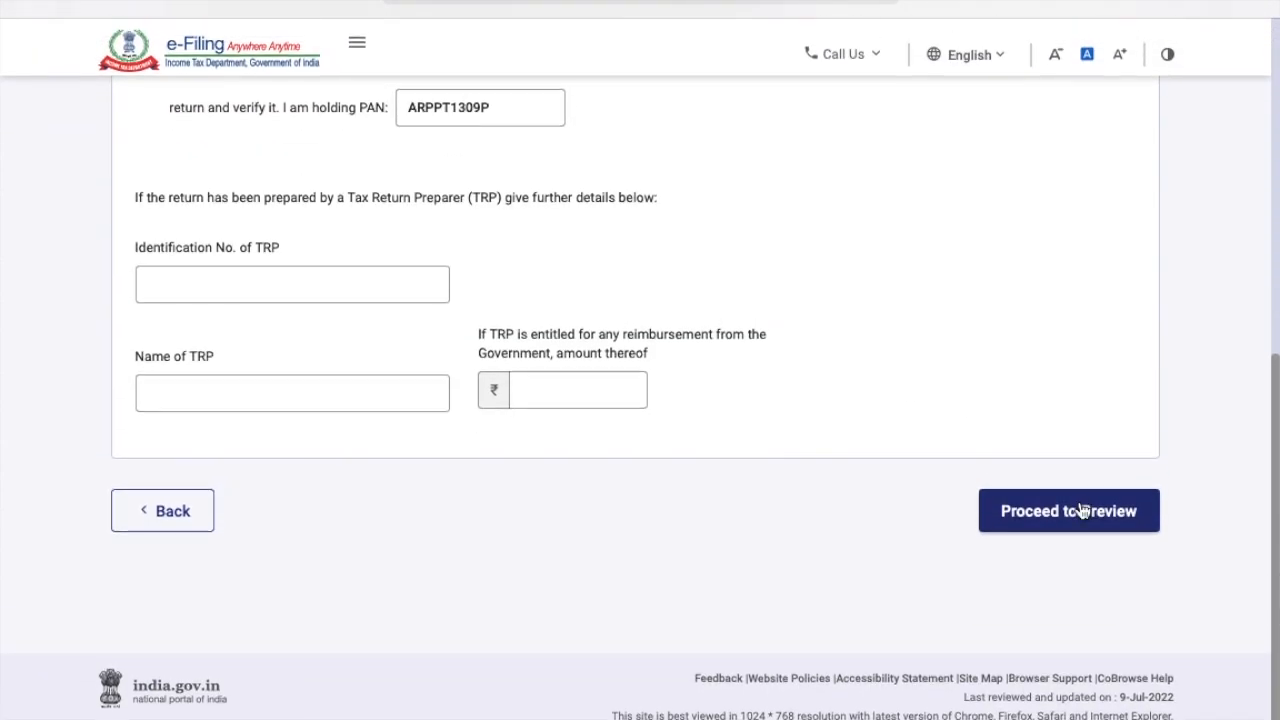
left_click(1078, 510)
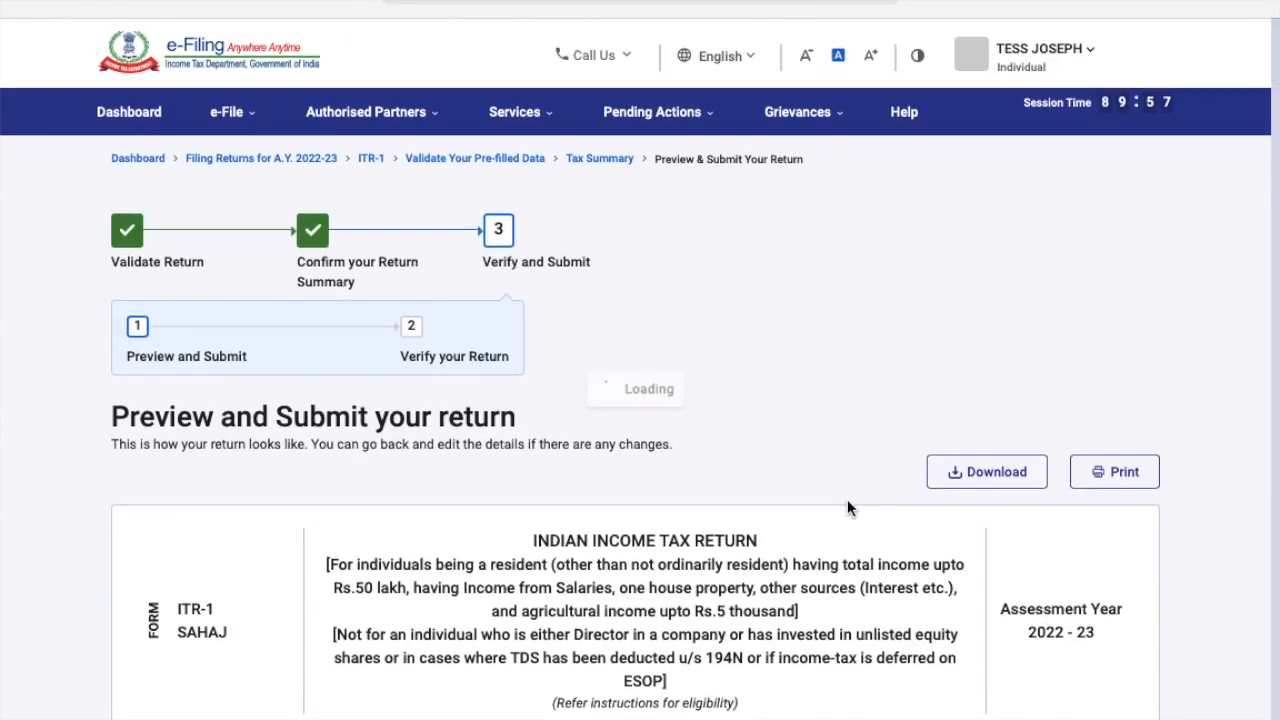
scroll(847, 509, "down", 10)
scroll(847, 508, "down", 15)
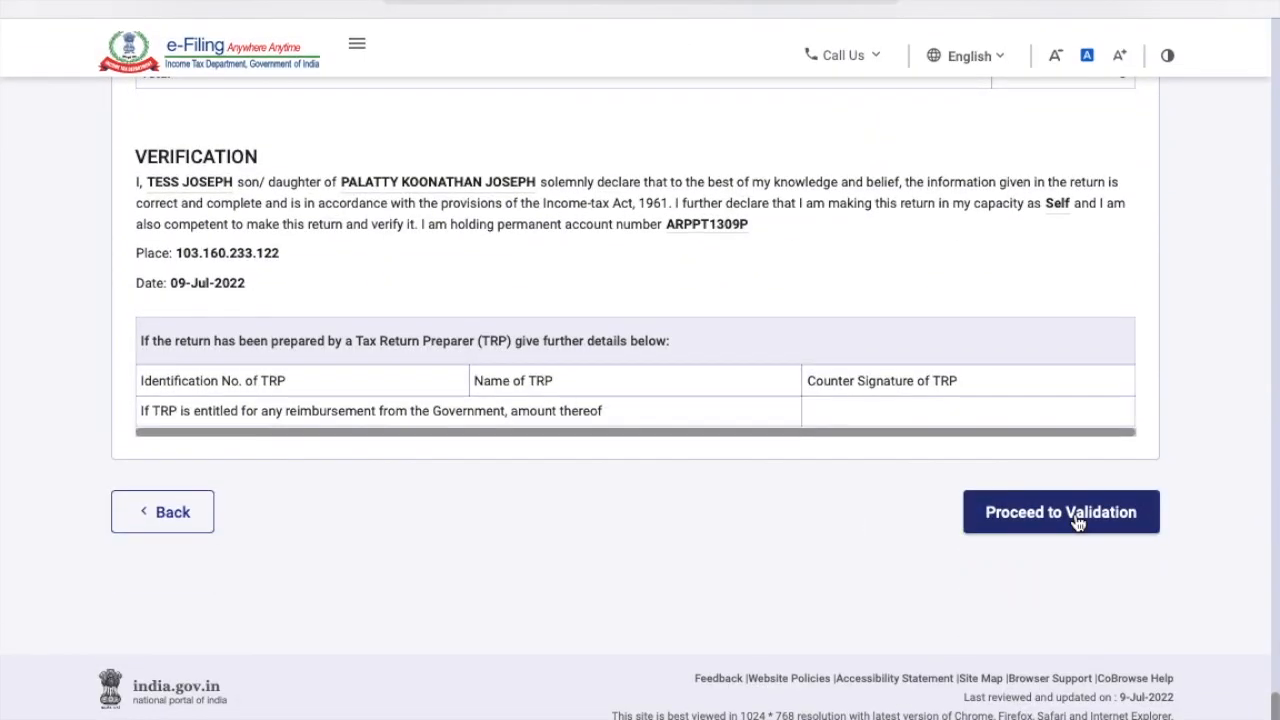
left_click(1078, 520)
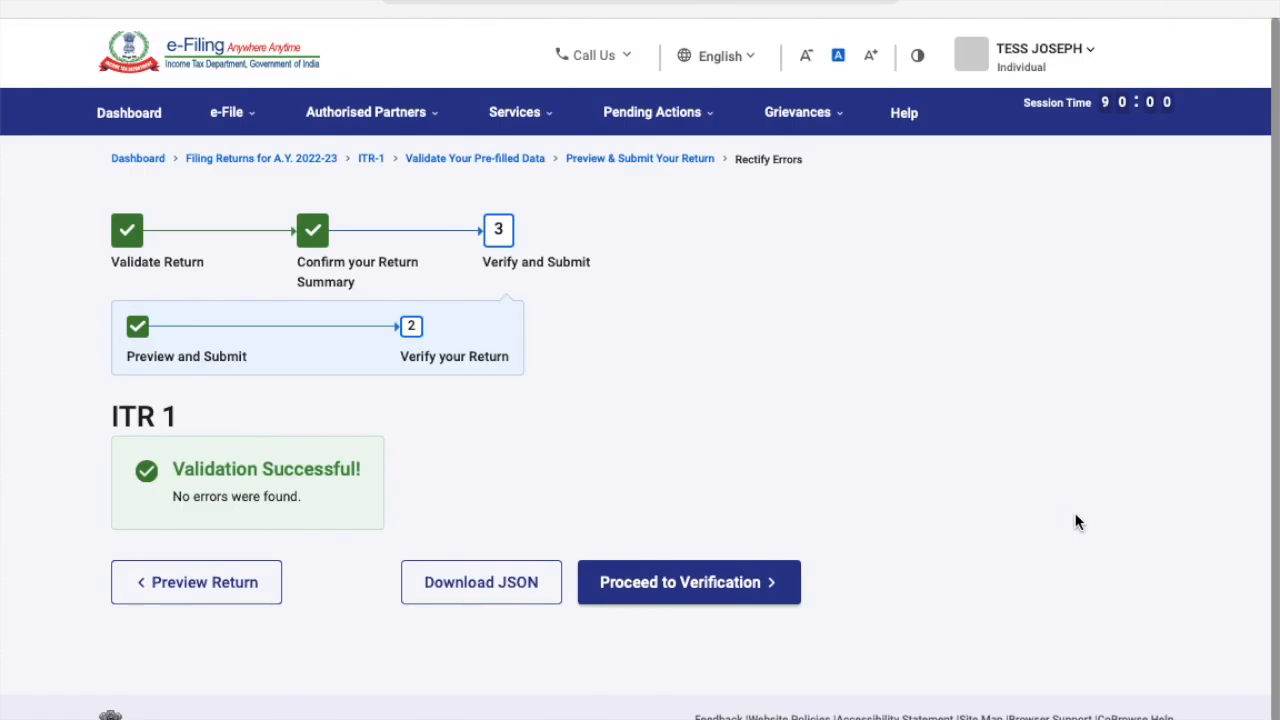
scroll(1076, 520, "down", 2)
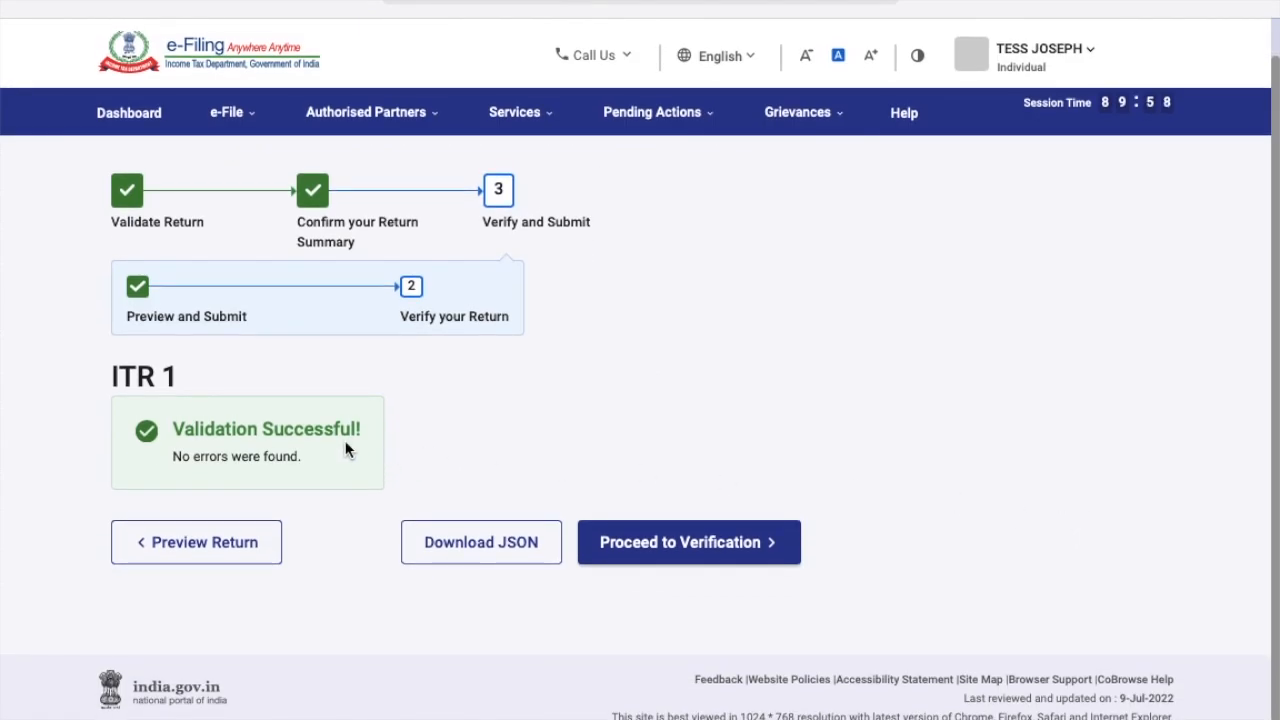
Proceed to Verification and bring up the e-Verify Now and e-Verify Later options.
left_click(672, 548)
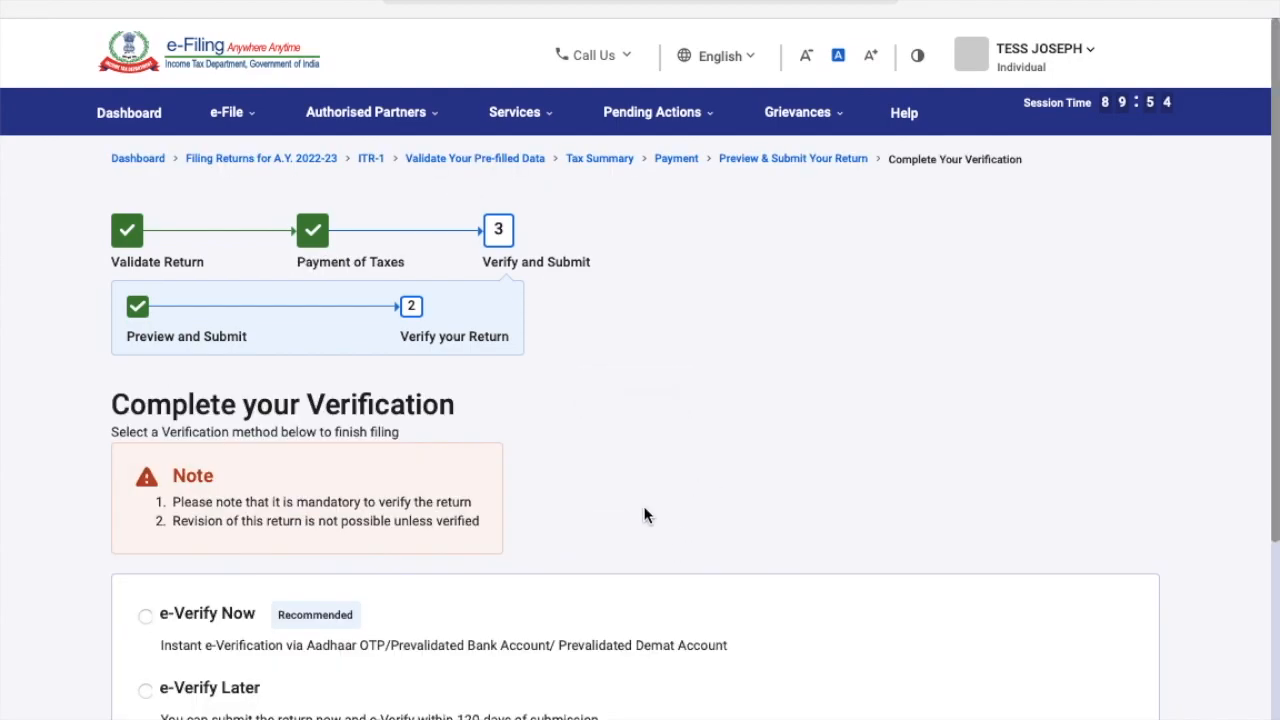
scroll(644, 515, "down", 3)
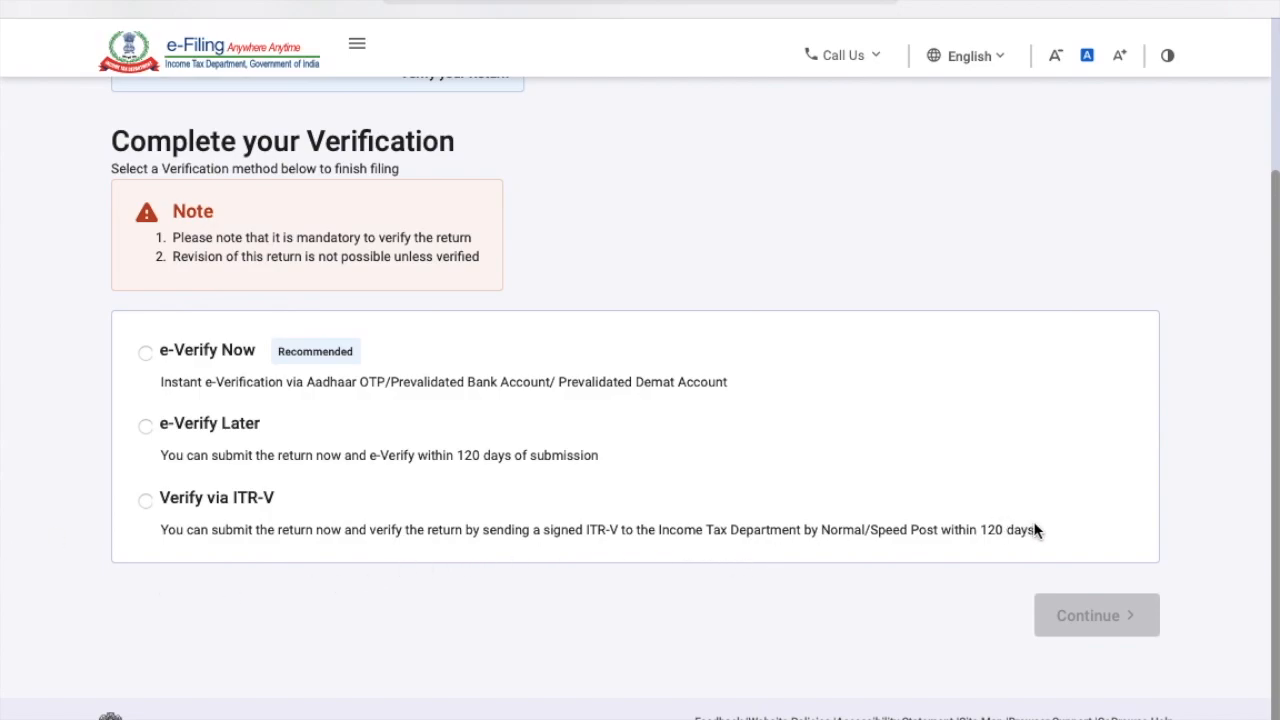
Pick e-Verify Now with the Aadhaar mobile OTP method and agree to validate Aadhaar details.
left_click(146, 352)
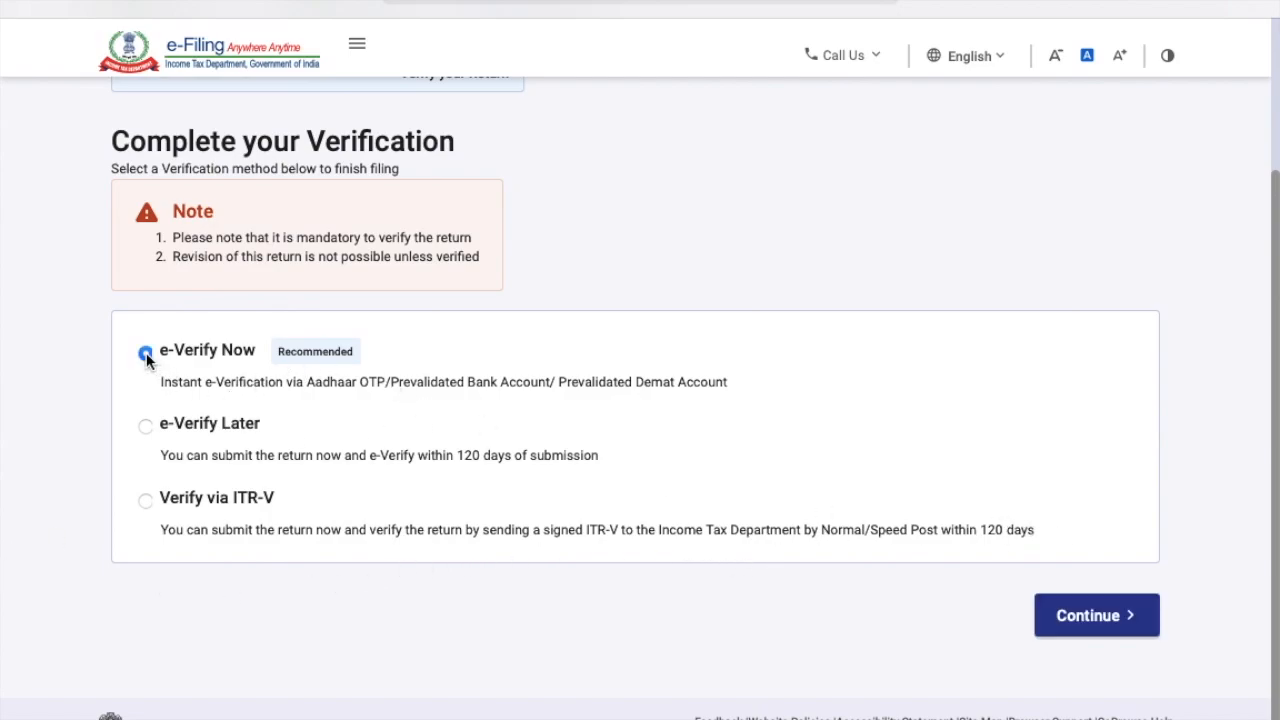
left_click(1101, 625)
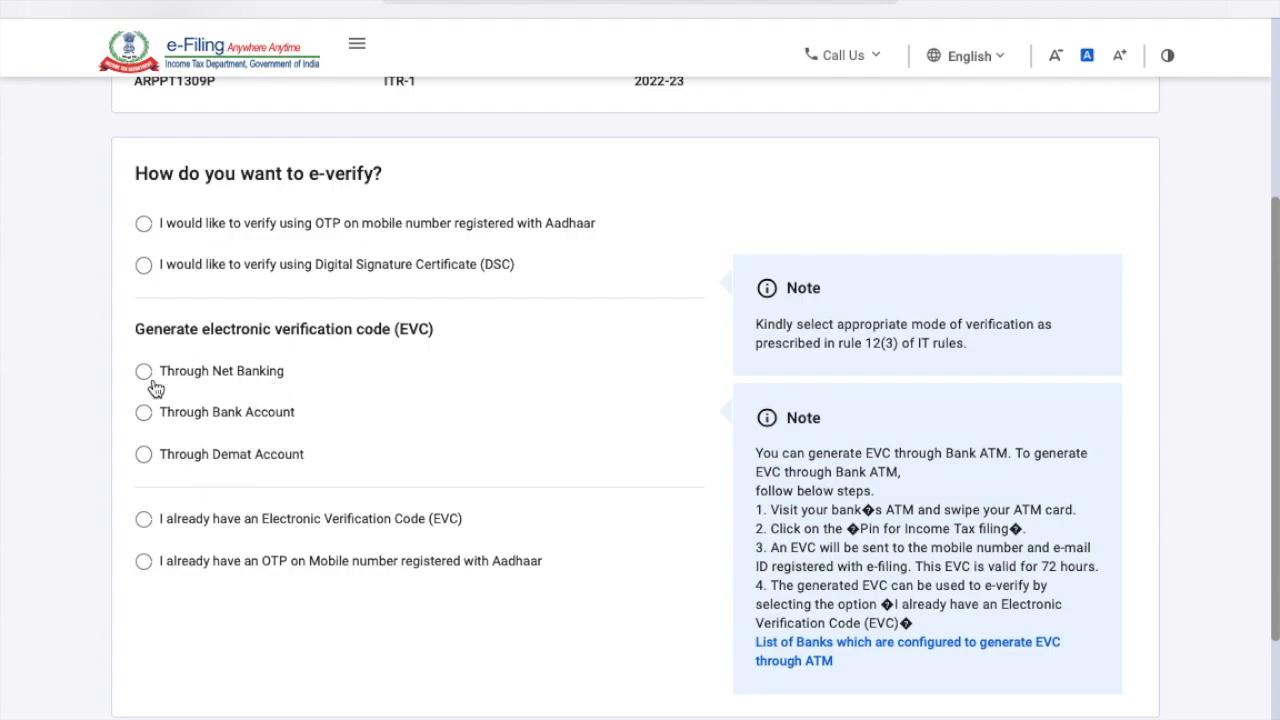
scroll(251, 571, "down", 3)
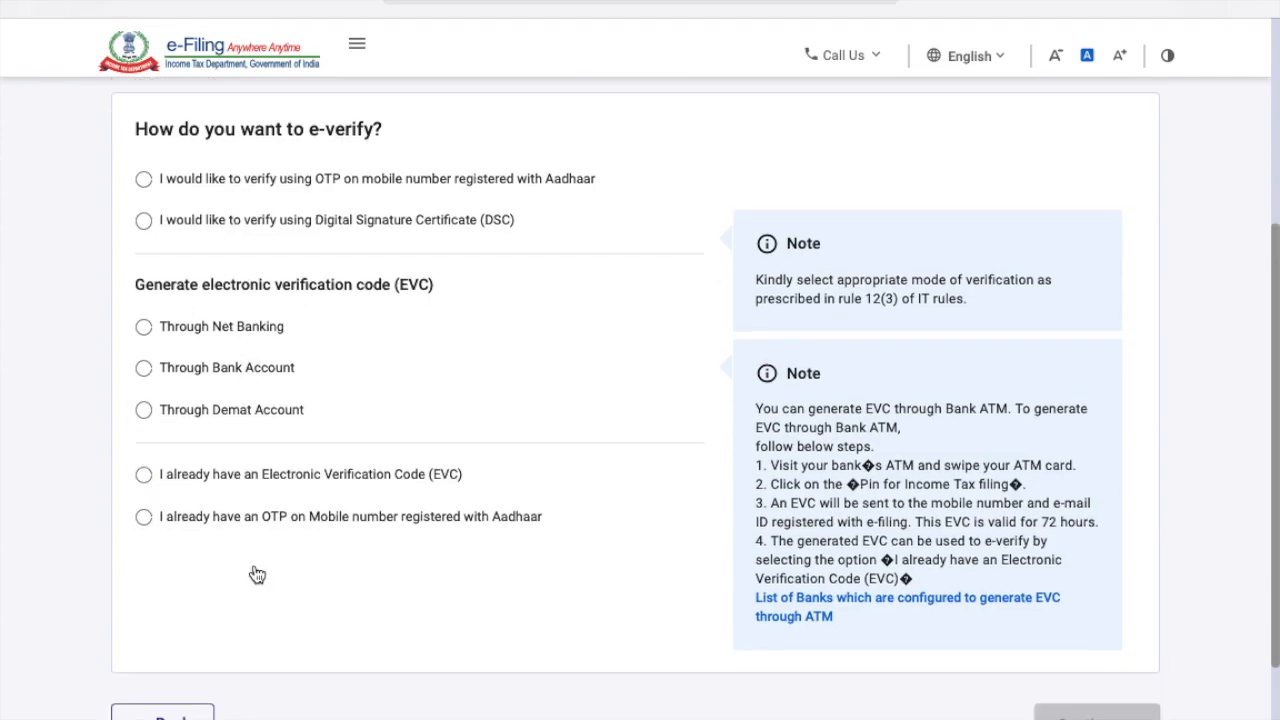
scroll(251, 571, "up", 3)
left_click(143, 215)
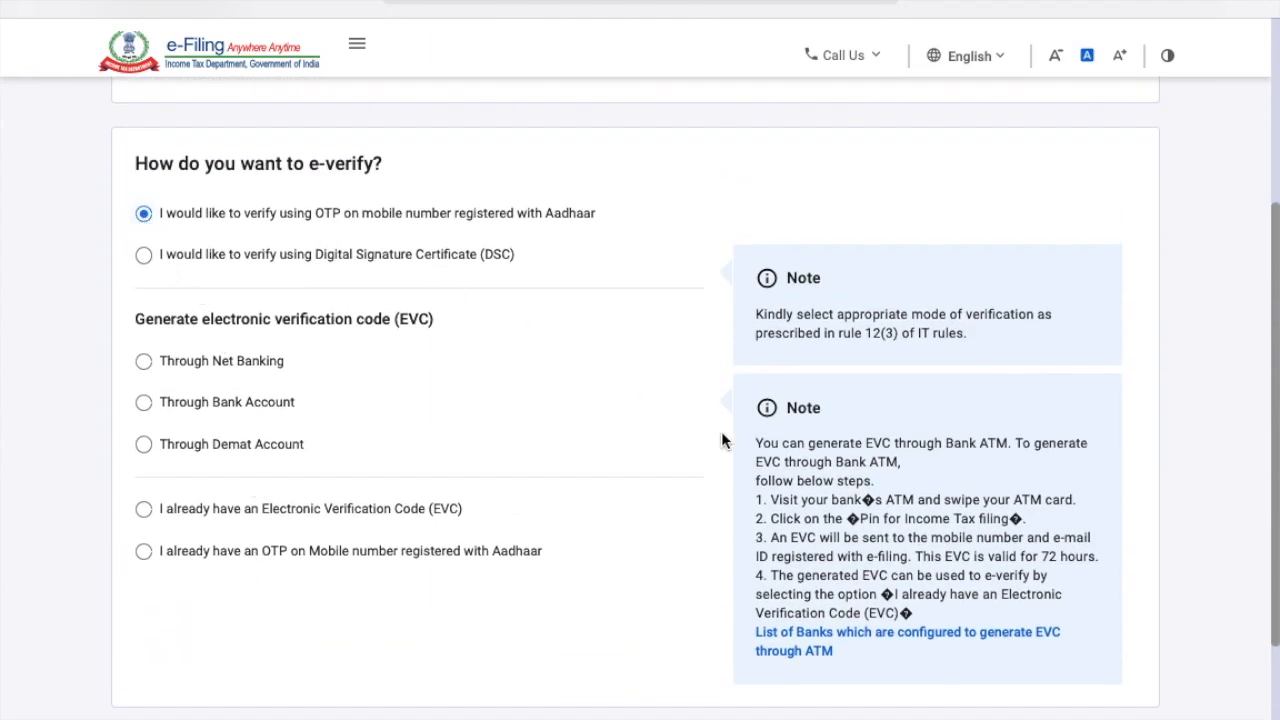
scroll(720, 443, "down", 3)
left_click(1107, 626)
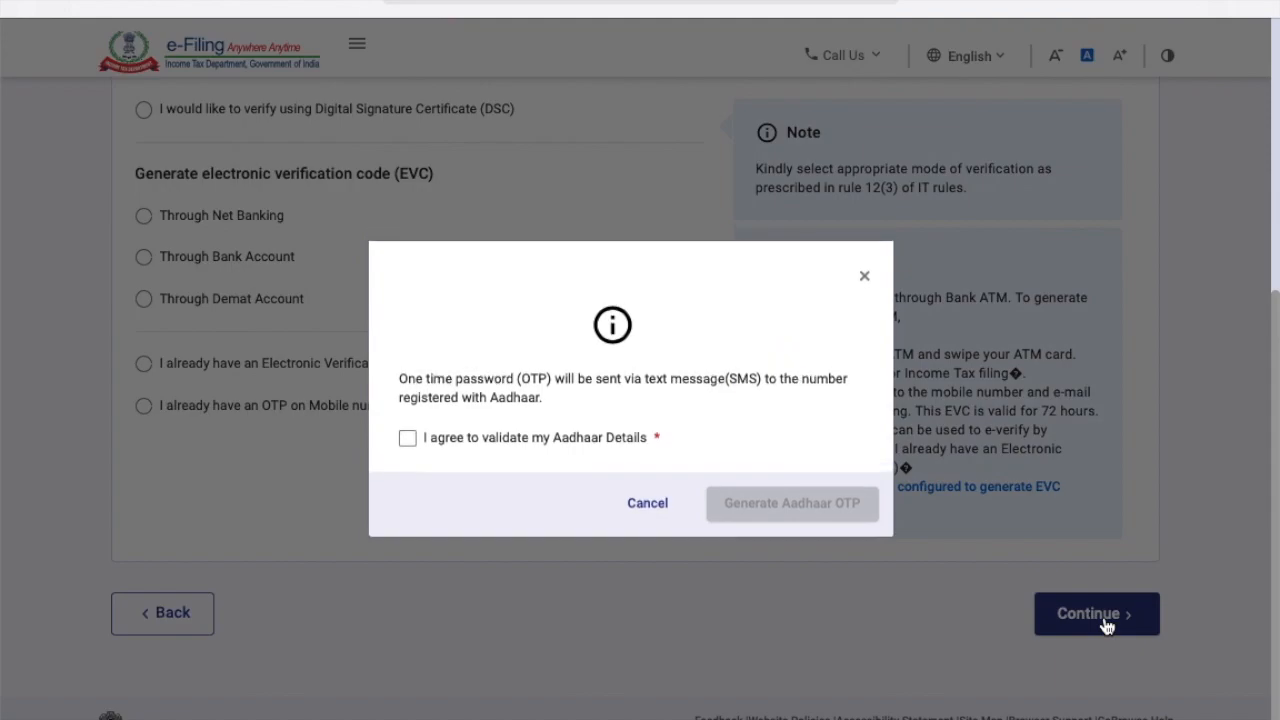
left_click(408, 440)
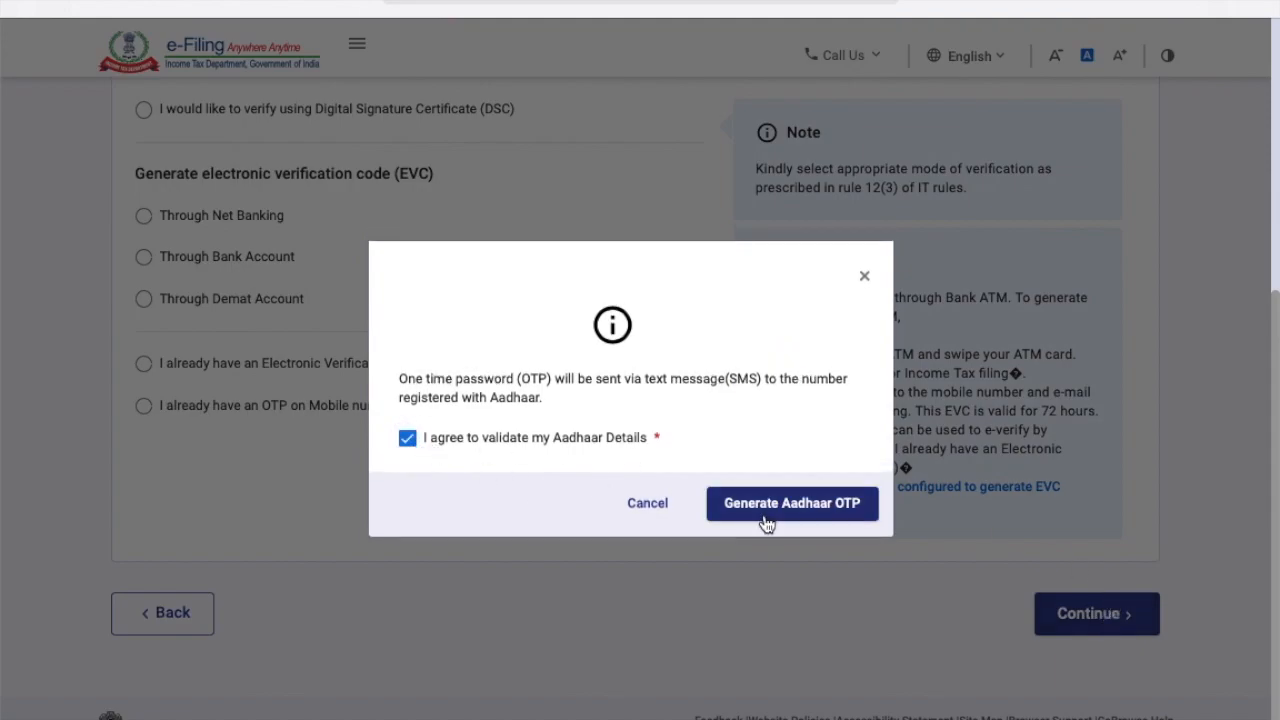